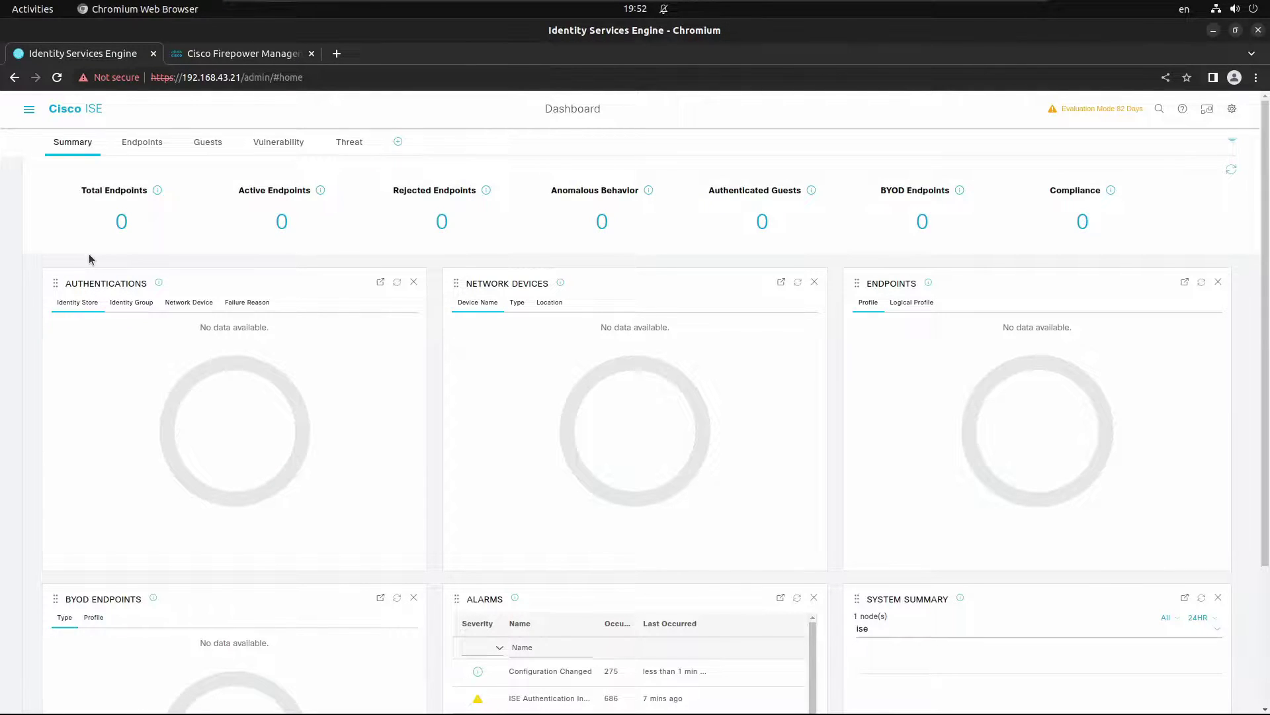
Step: Go to Administration > Network Devices and start adding a new device
click(28, 110)
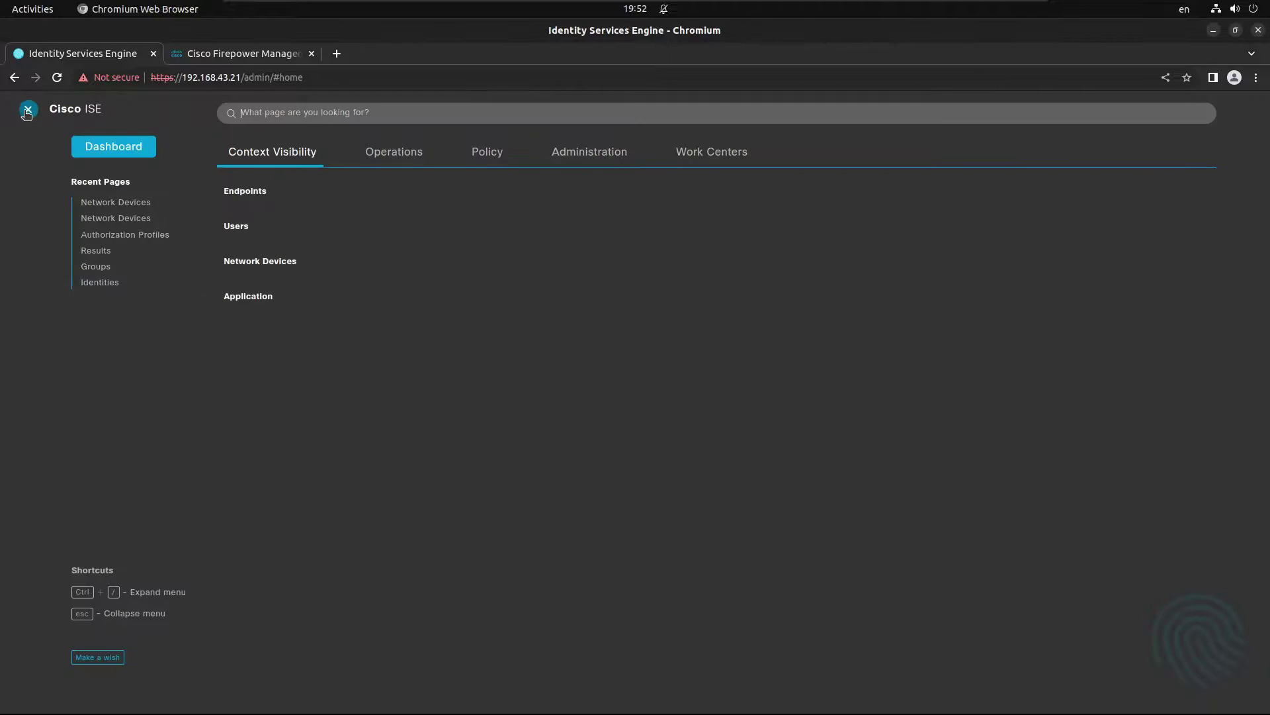
click(595, 153)
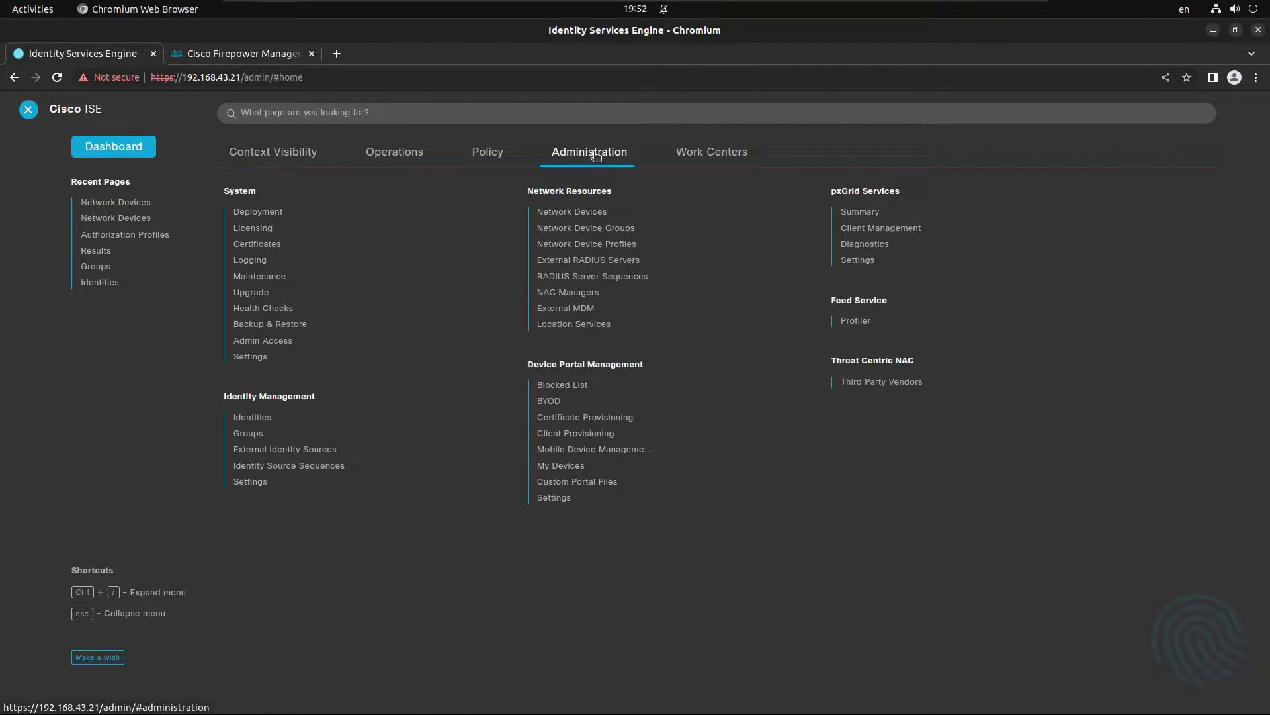
click(586, 211)
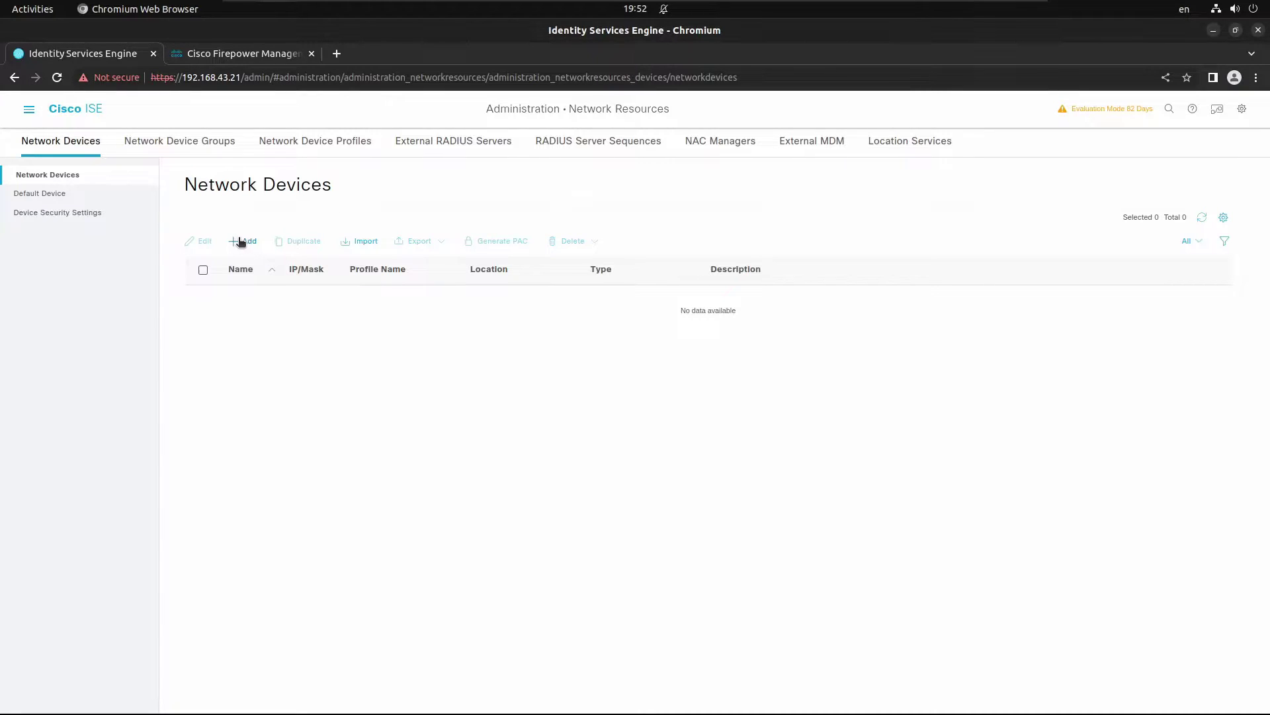
click(243, 241)
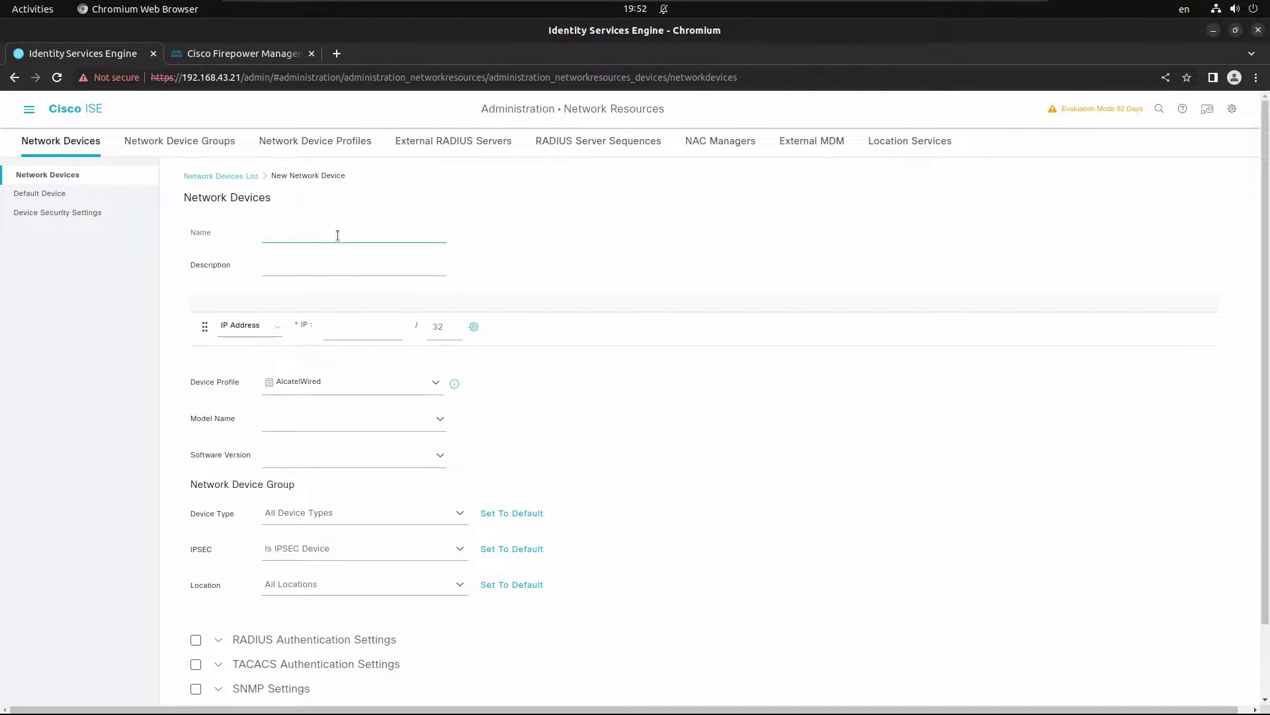
Step: Define device FMC at 192.168.43.6 with RADIUS authentication and a shared secret, then save it
text(FMC)
key(Tab)
key(Tab)
key(Tab)
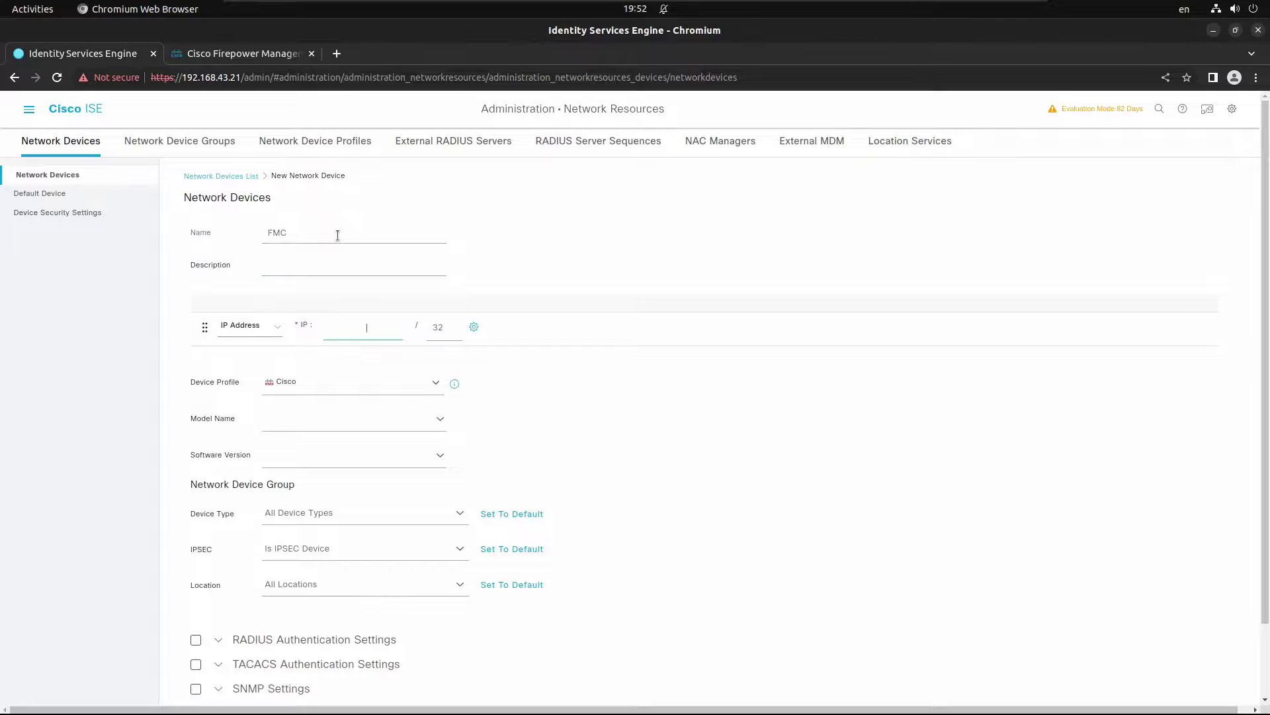
text(192.168.43.6)
click(195, 638)
scroll(347, 581, down, 4)
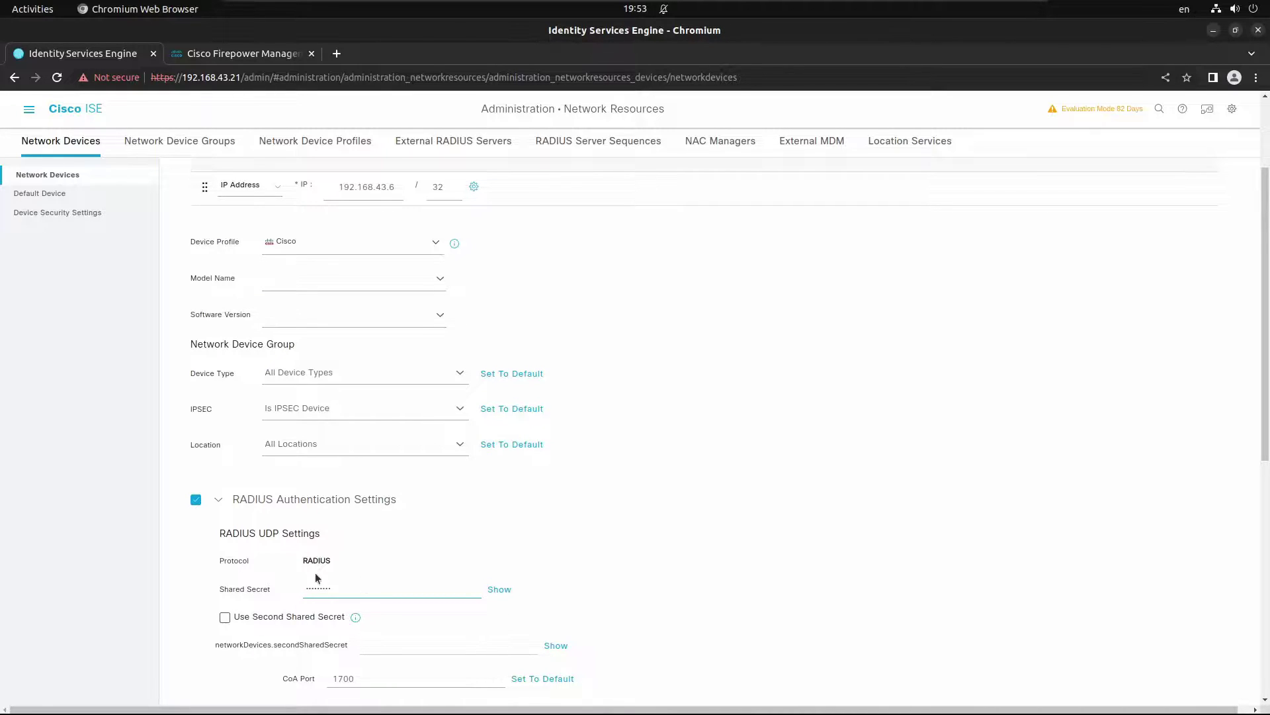
click(500, 590)
scroll(364, 589, down, 4)
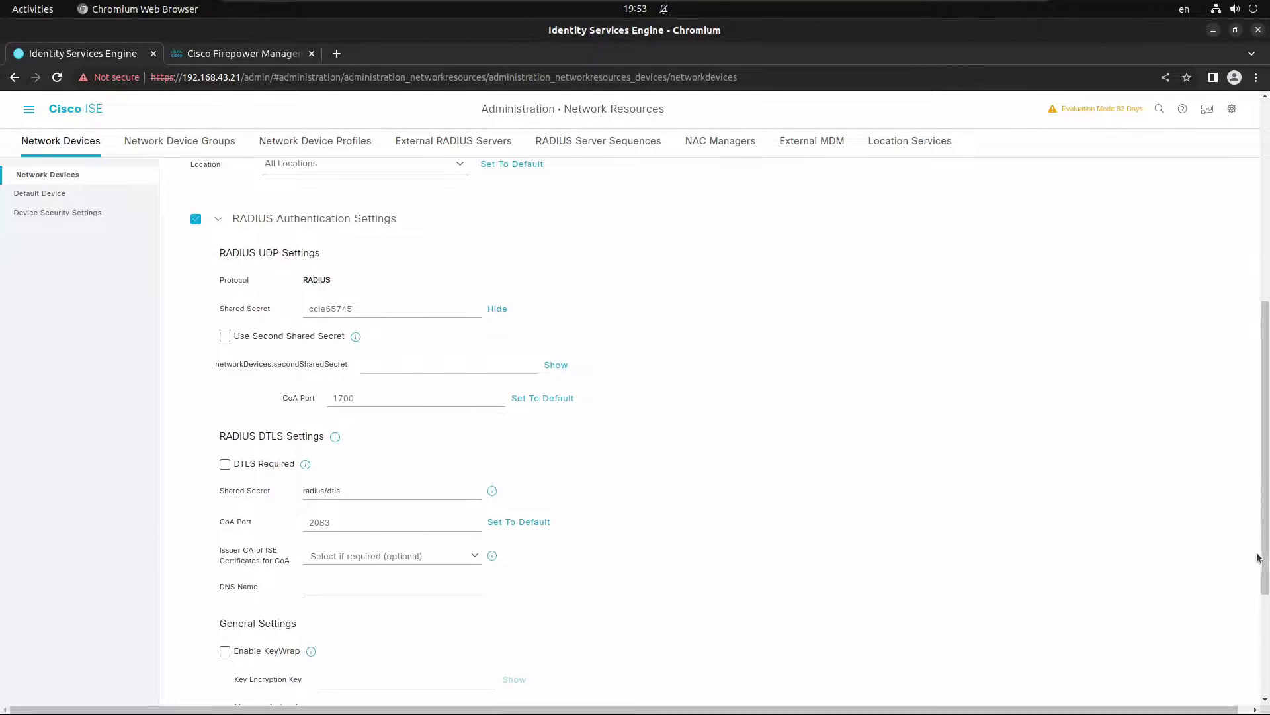
scroll(1256, 556, down, 3)
click(1136, 699)
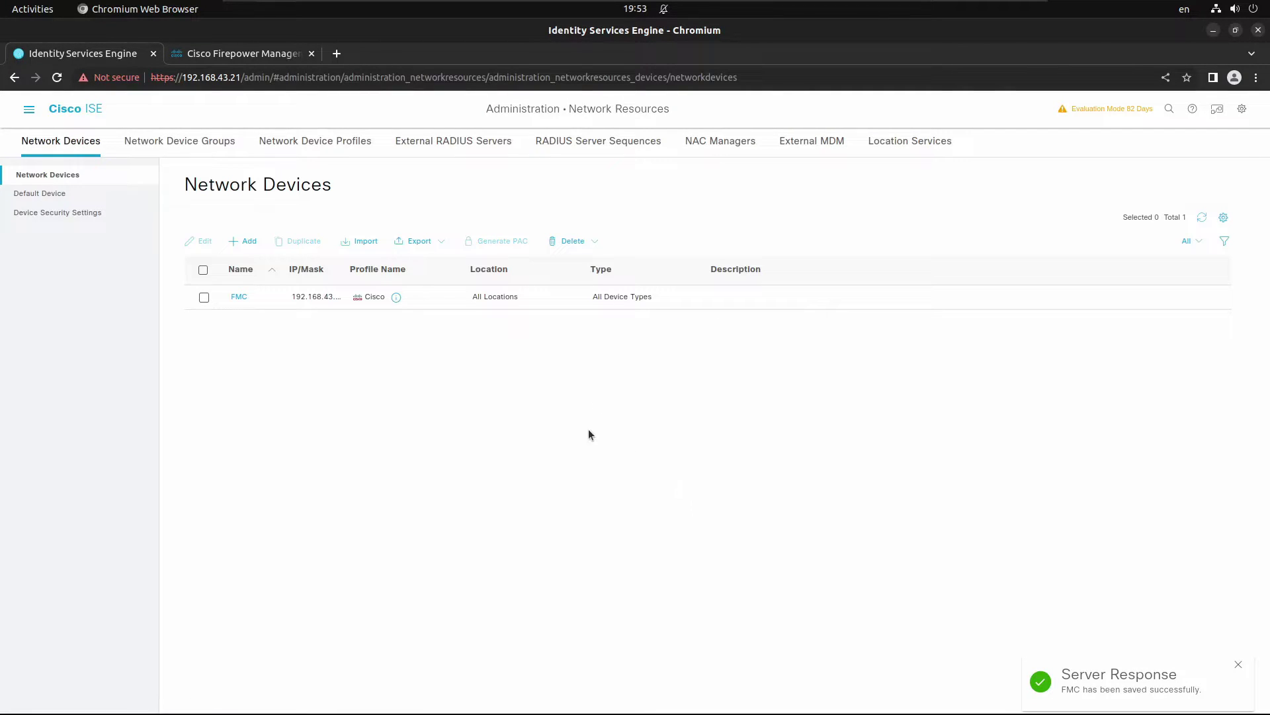
Step: Add network device FTD at 192.168.43.27 with RADIUS authentication and its shared secret
click(243, 241)
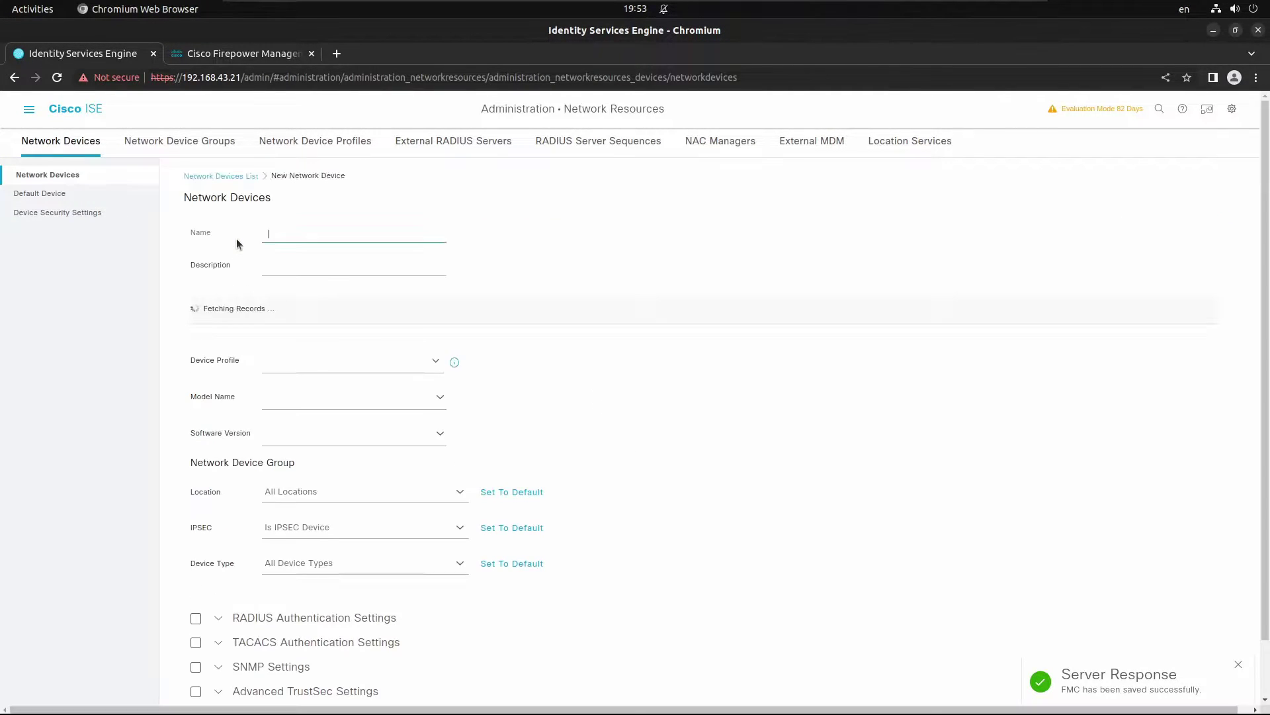
text(FTD)
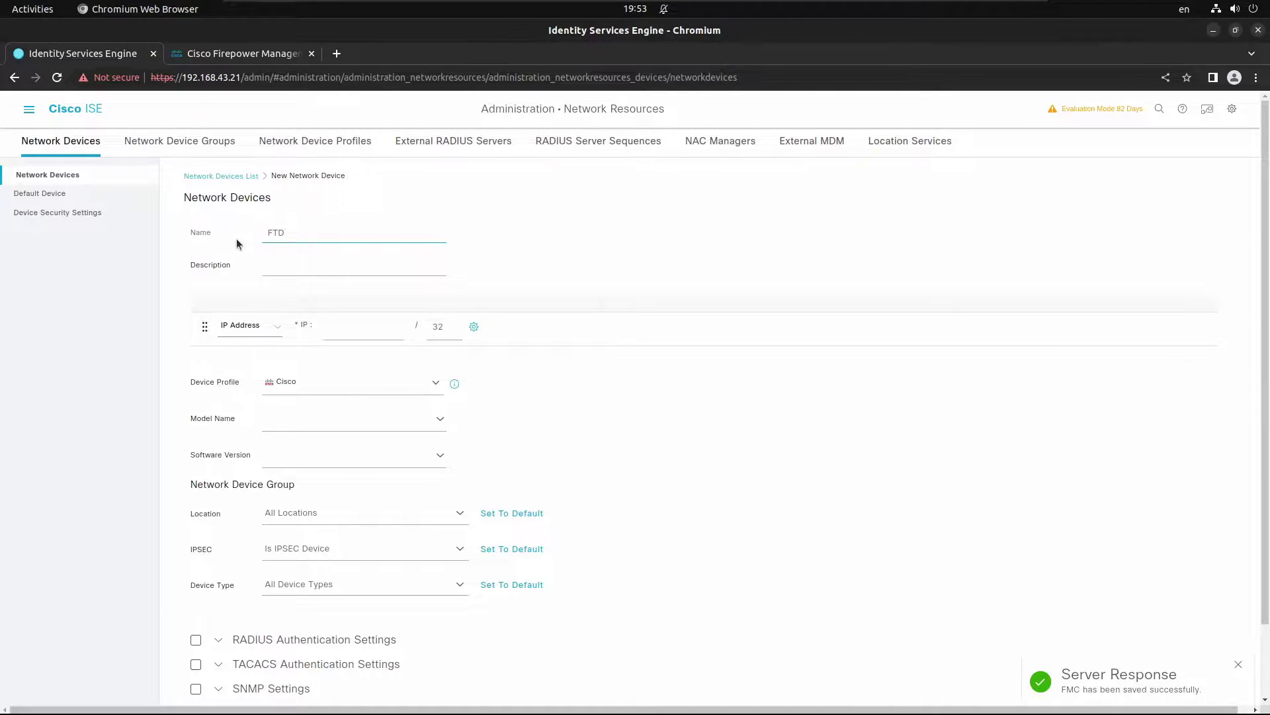
click(344, 329)
text(19)
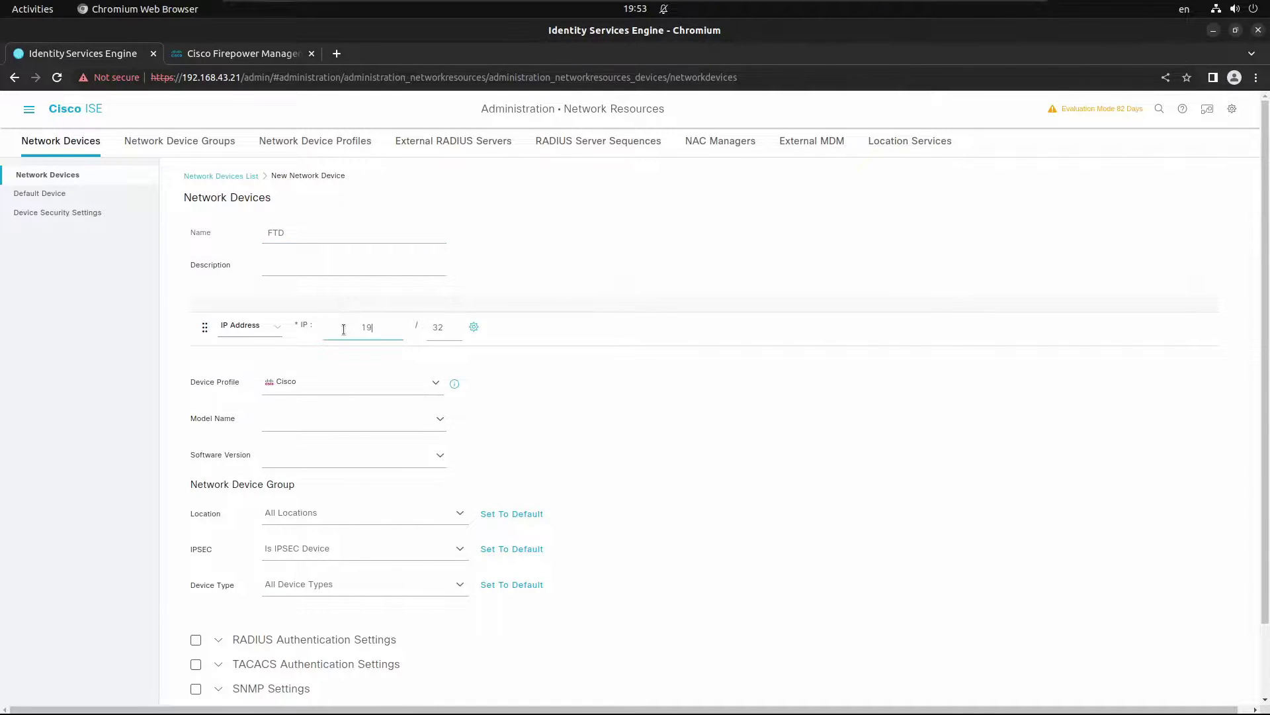
text(2.168.43.27)
click(196, 639)
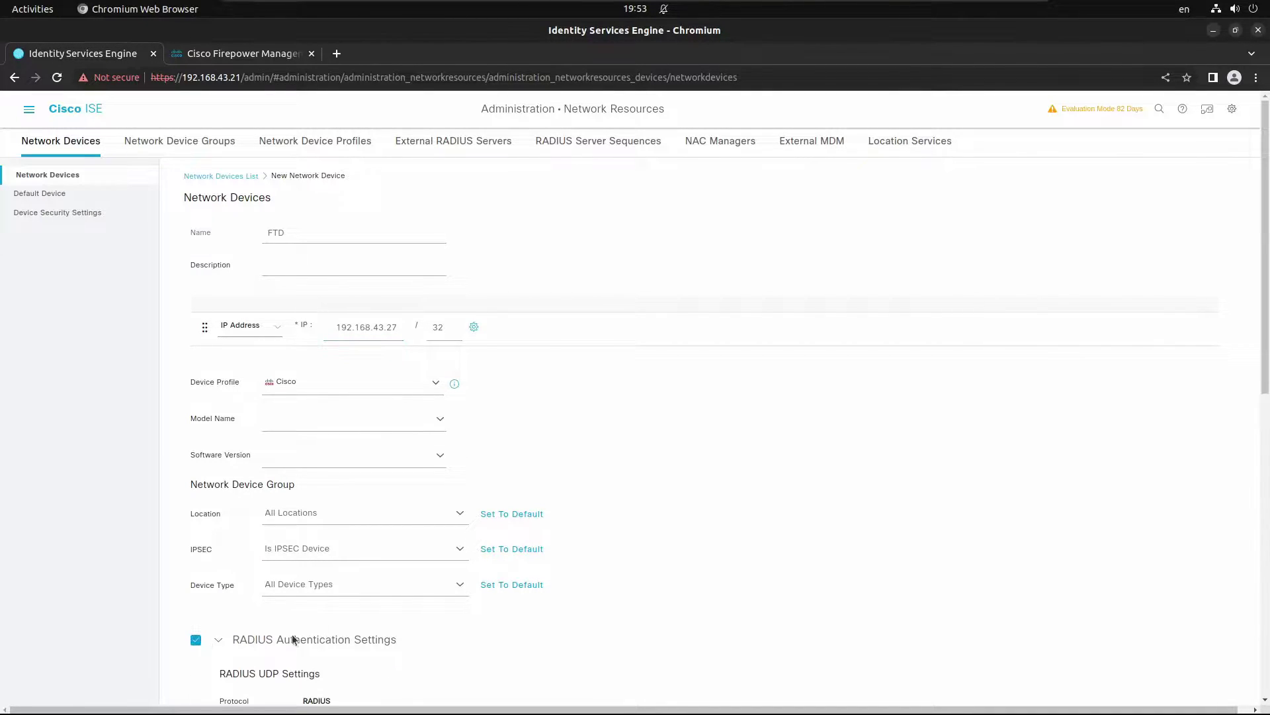
scroll(318, 637, down, 3)
click(374, 554)
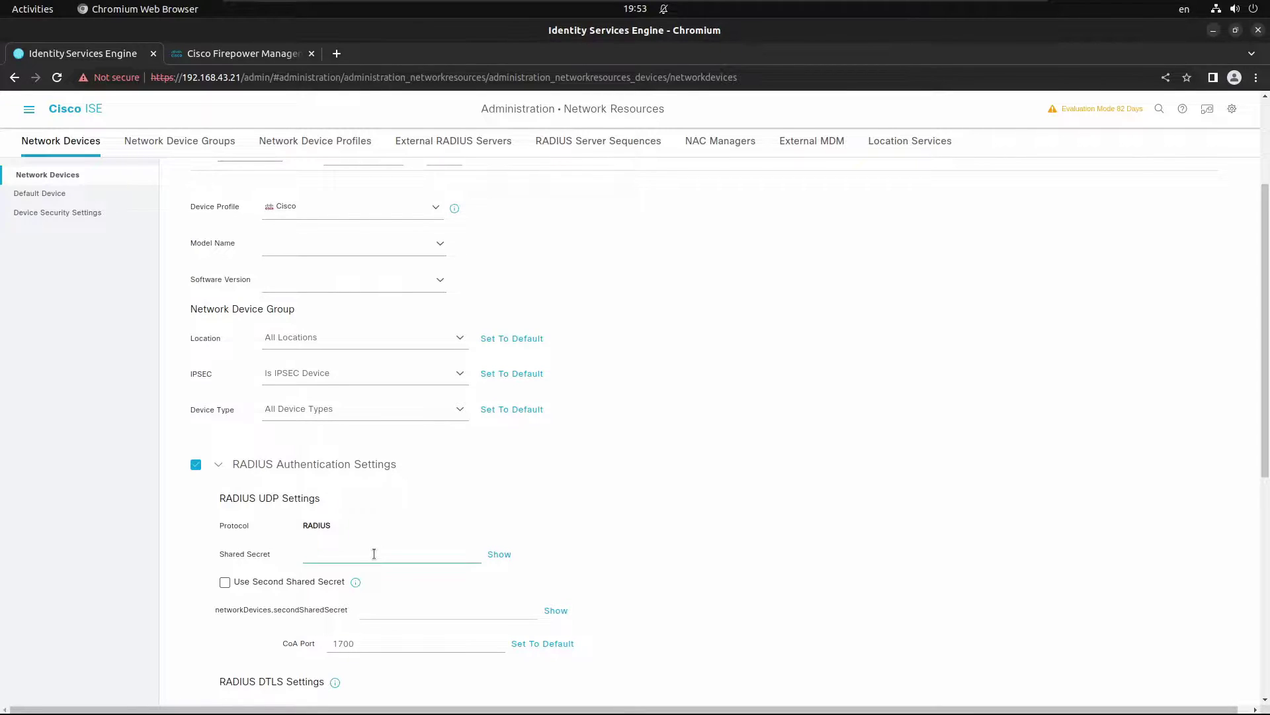
text(cisco123)
scroll(898, 526, down, 7)
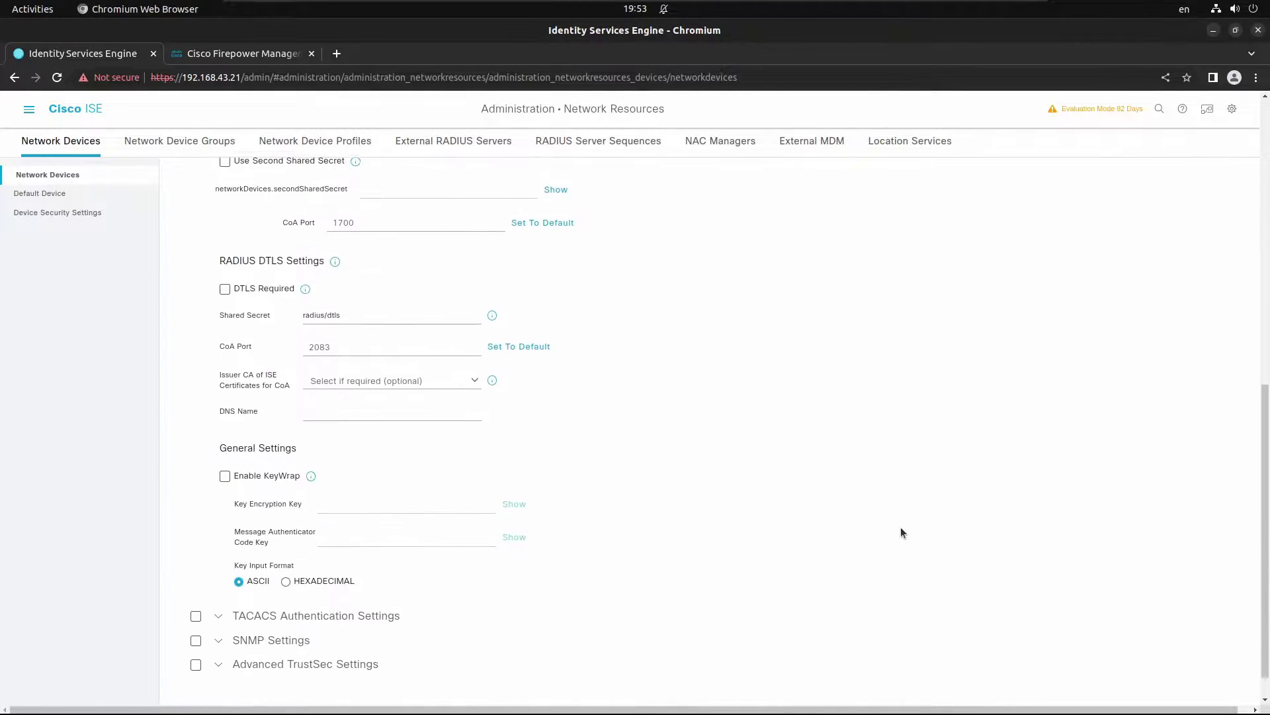
click(1120, 693)
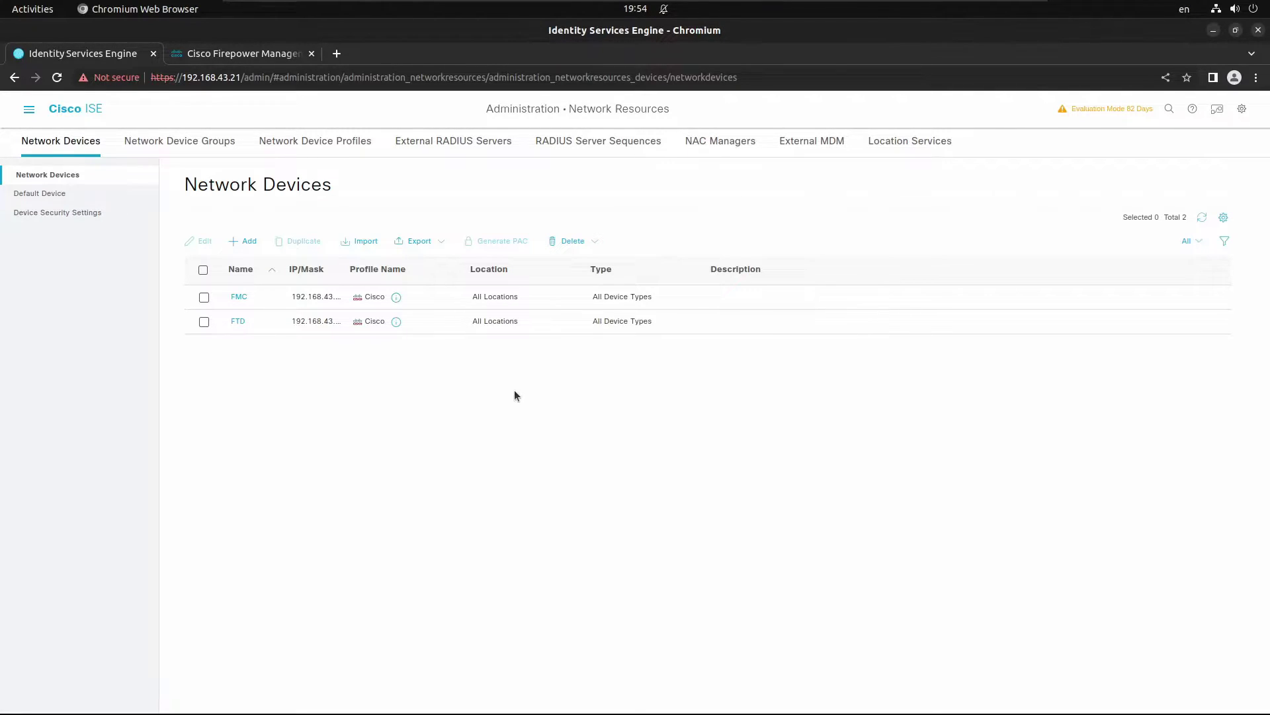
Step: Go to Policy > Results > Authorization Profiles and start a new profile
click(396, 321)
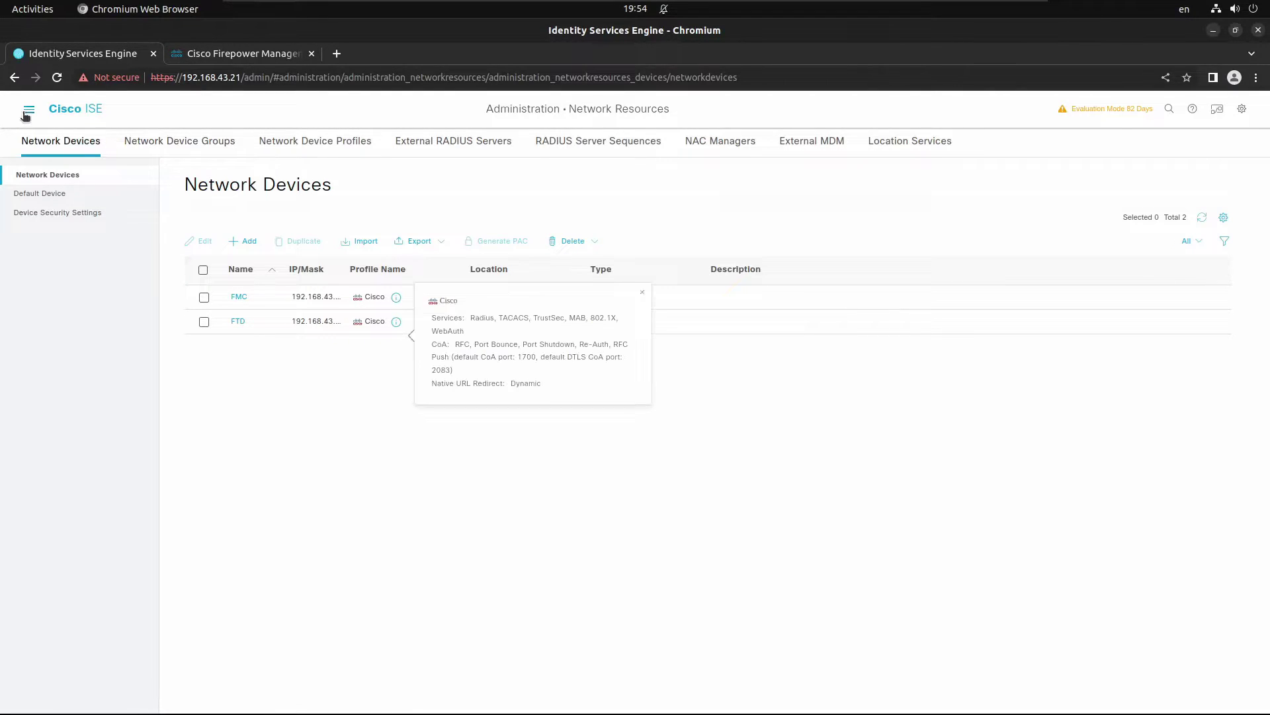
key(ctrl+slash)
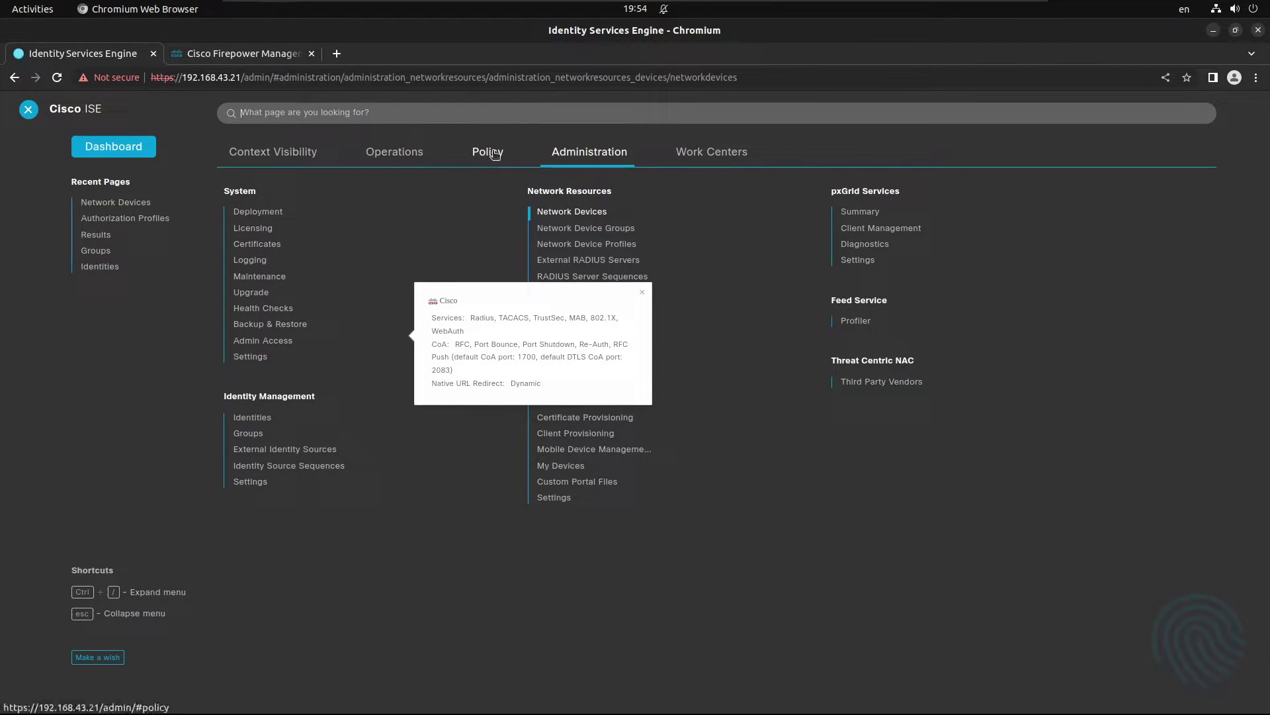
mouse_move(479, 159)
click(246, 314)
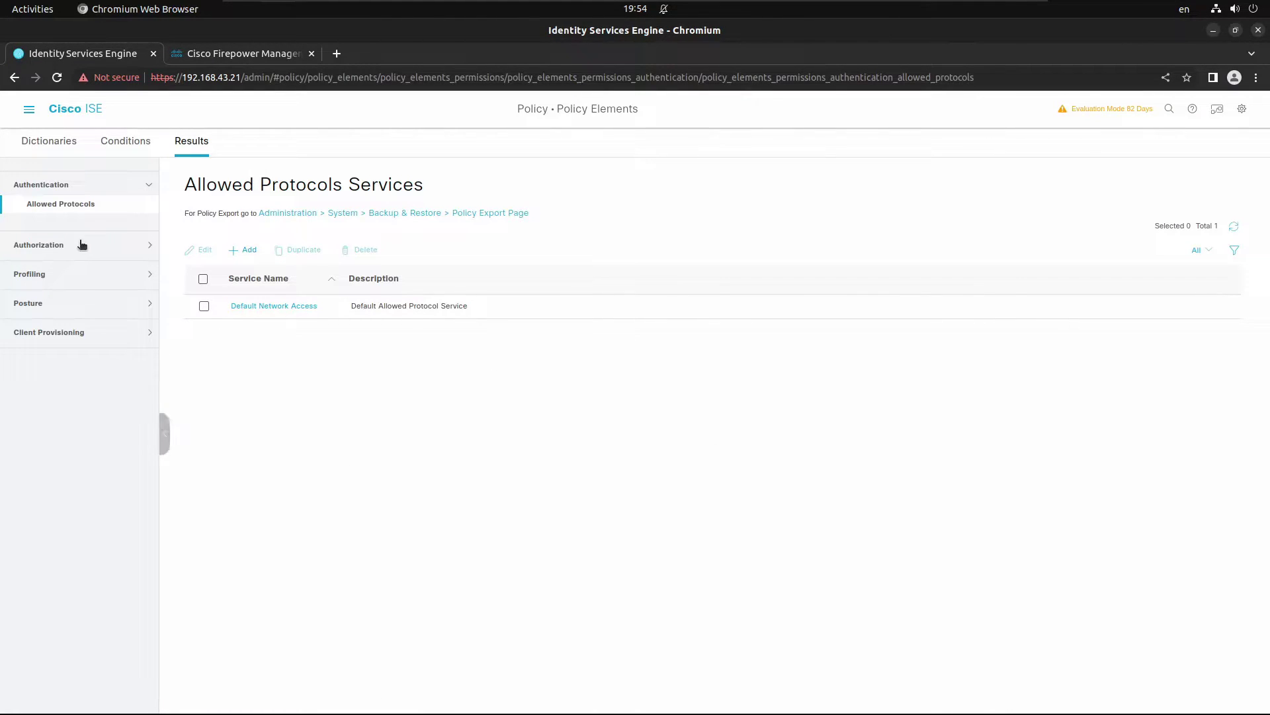
click(57, 245)
click(72, 235)
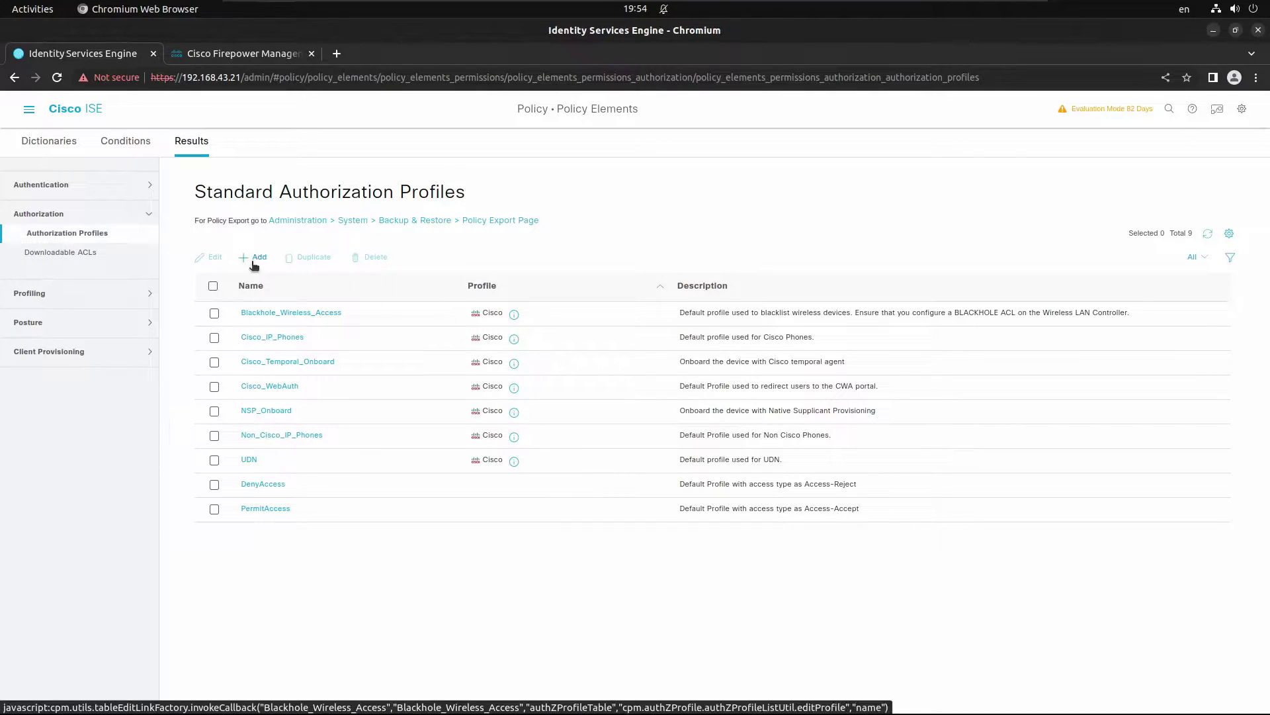
click(253, 258)
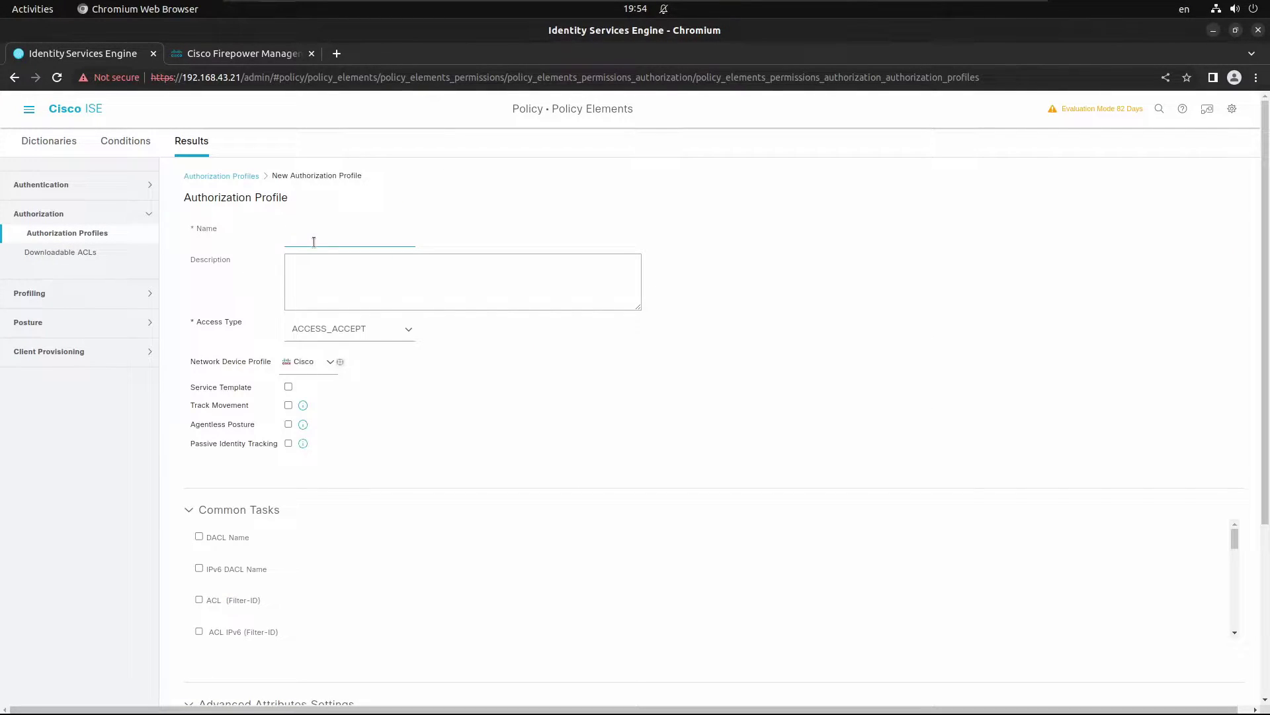
Step: Name the profile ADMIN_AUTHZ_PROFILE, add Radius:Class = ADMINISTRATORS, and submit it
text(ADMIN_AUTHZ_PROFILE)
scroll(453, 450, down, 5)
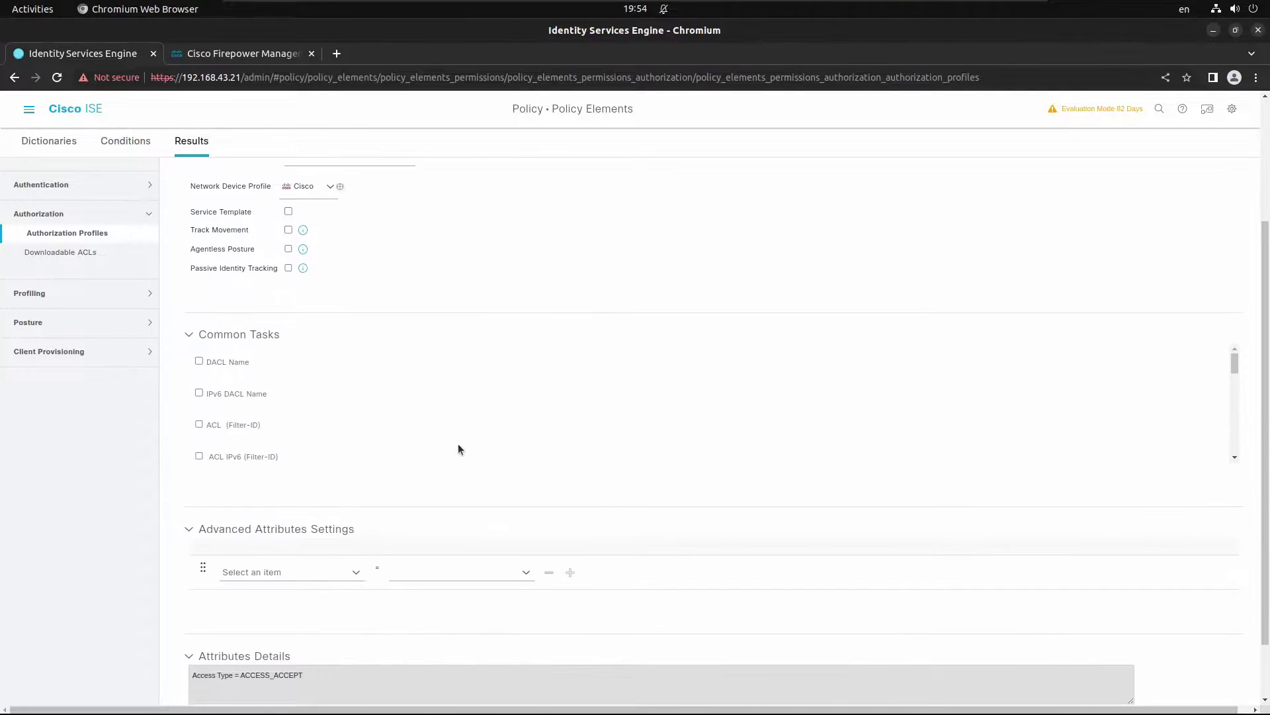
click(360, 575)
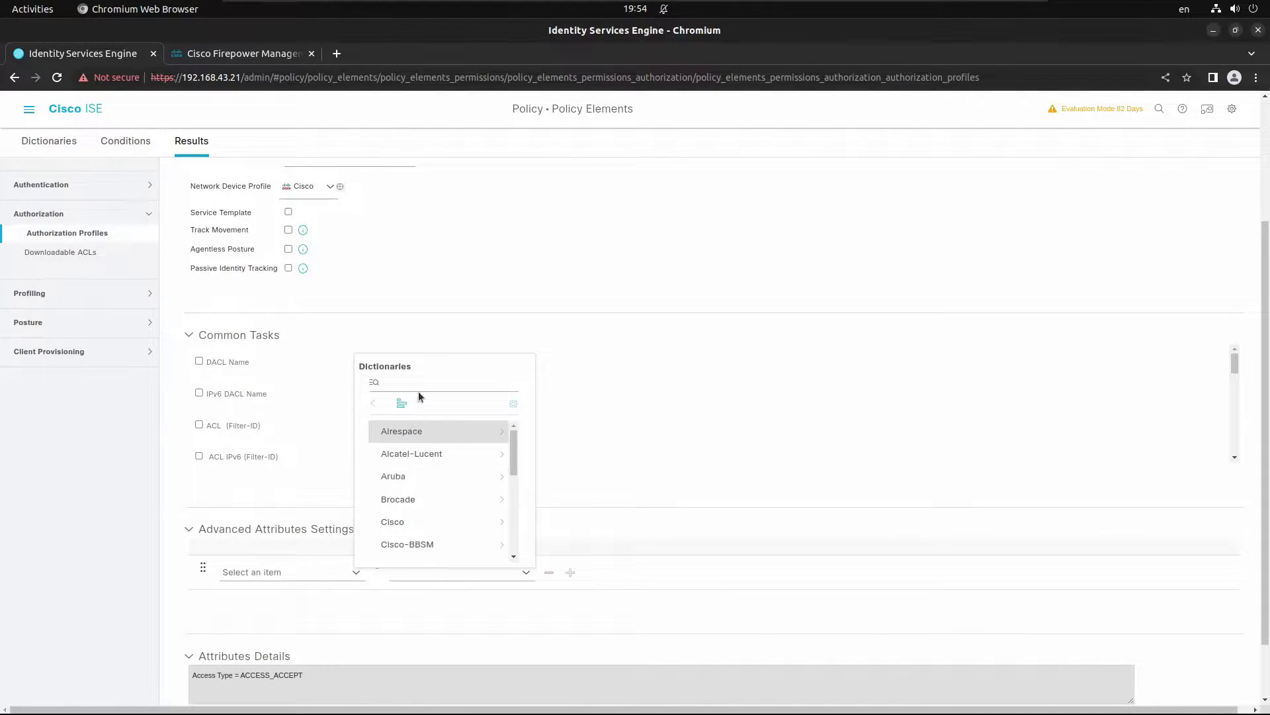
text(C)
text(class)
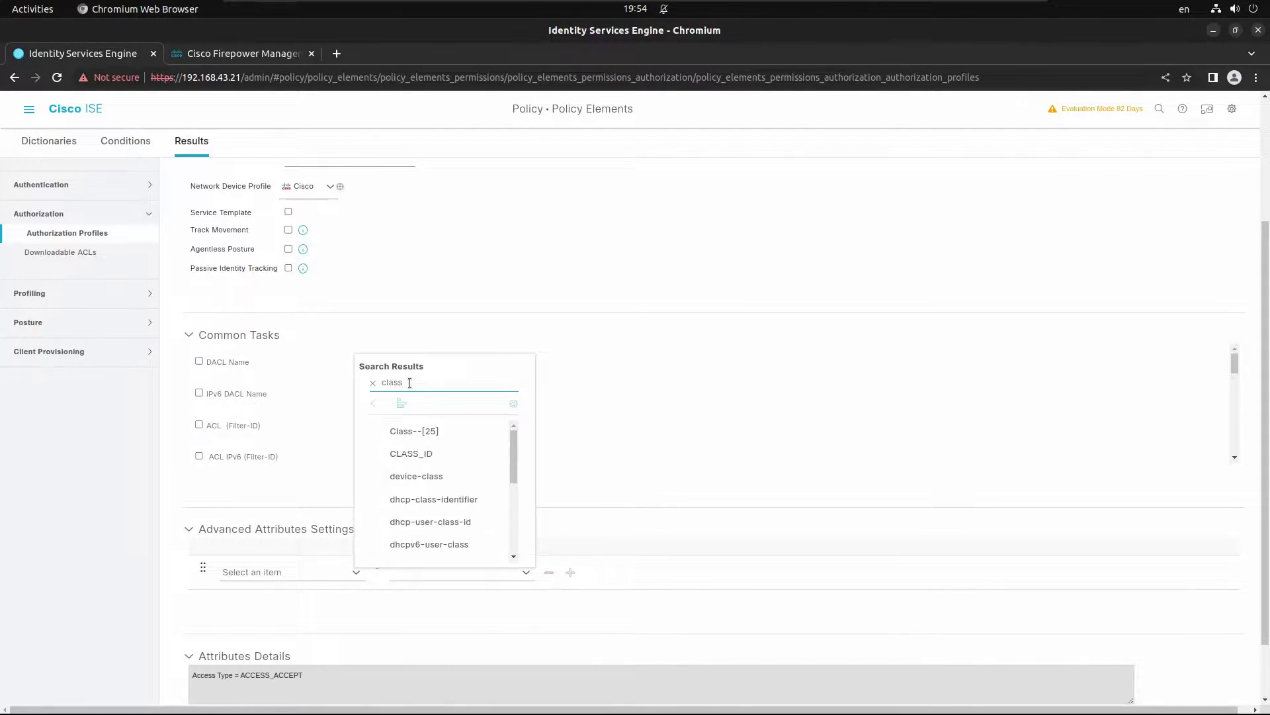
click(422, 432)
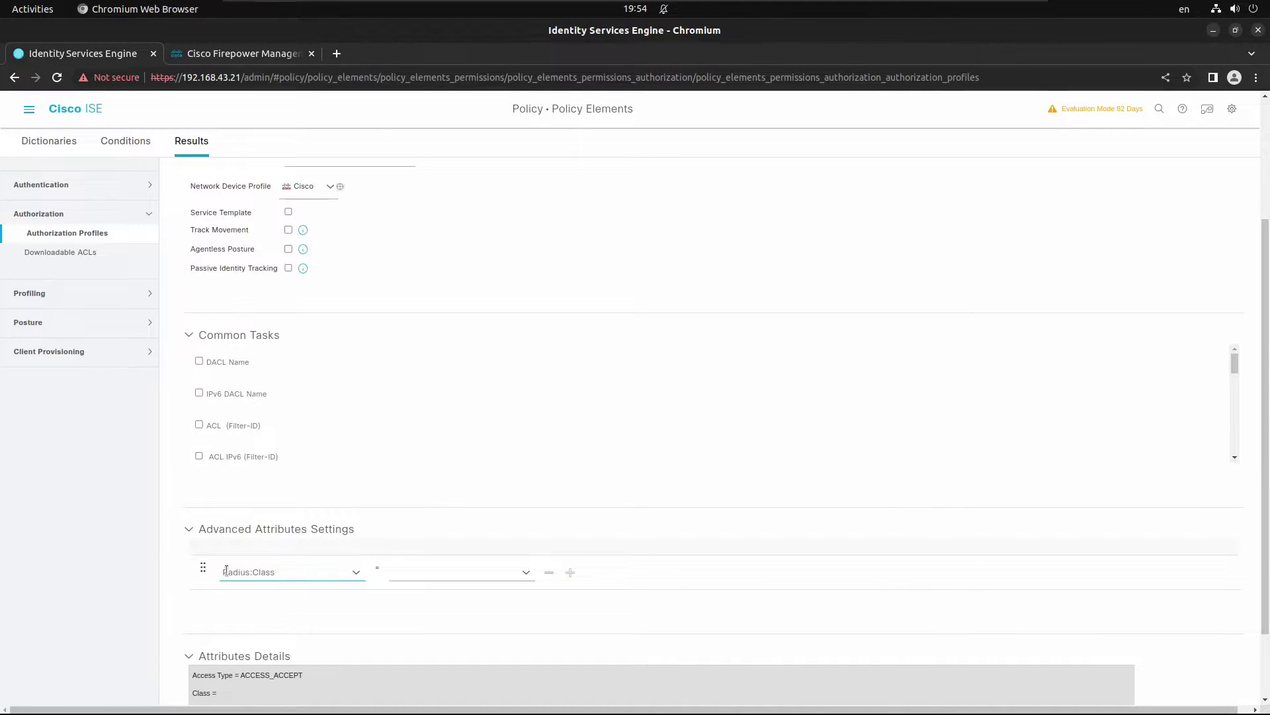
click(433, 573)
text(ADMINISTRA)
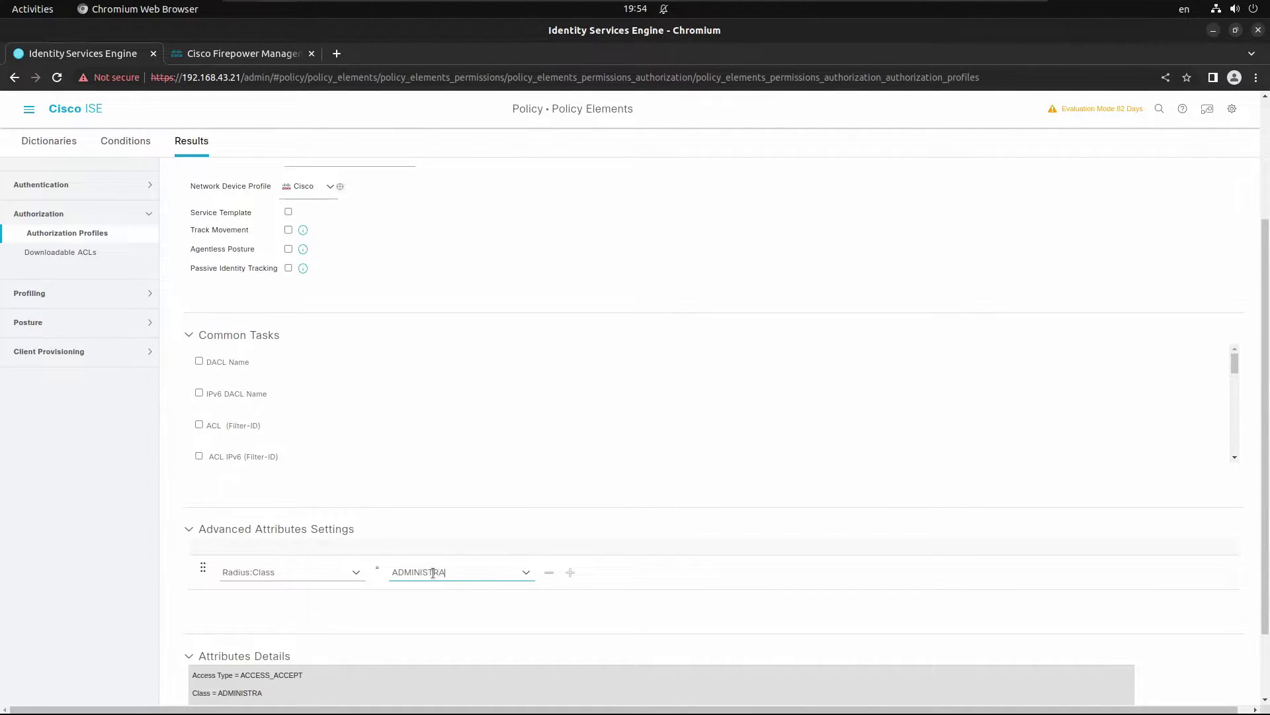
text(TORS)
scroll(590, 605, down, 2)
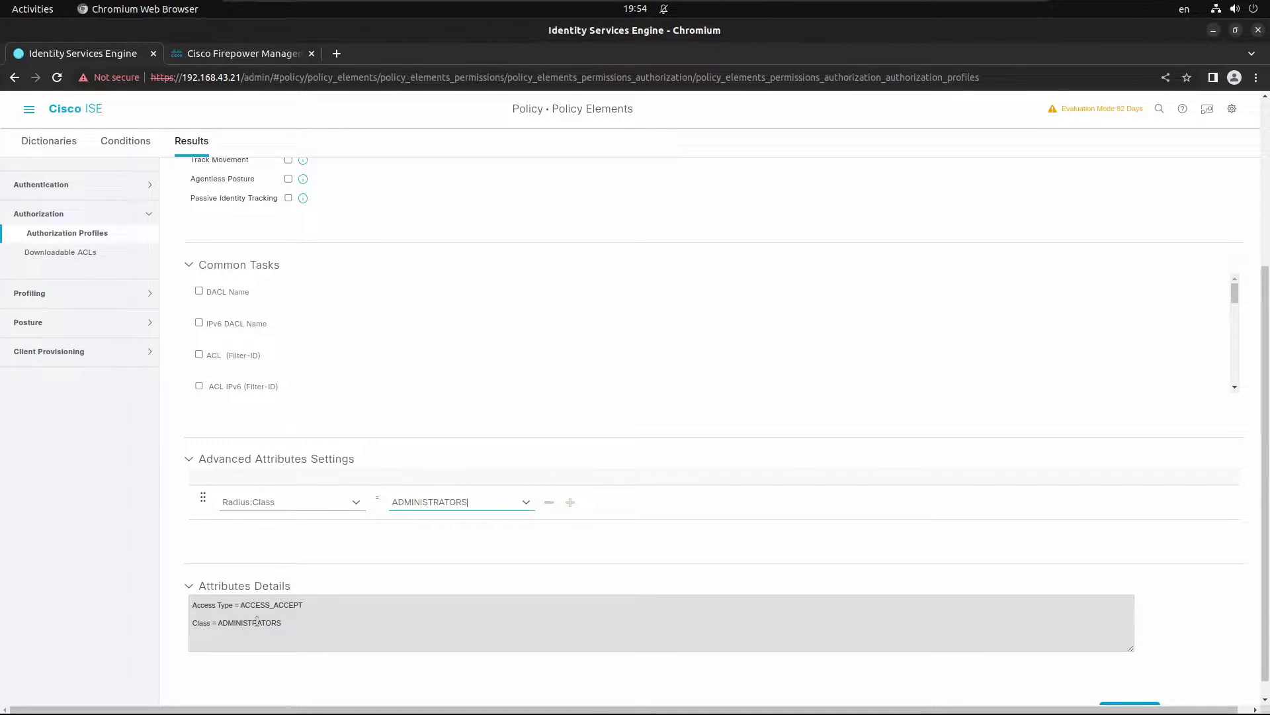
scroll(1060, 669, down, 1)
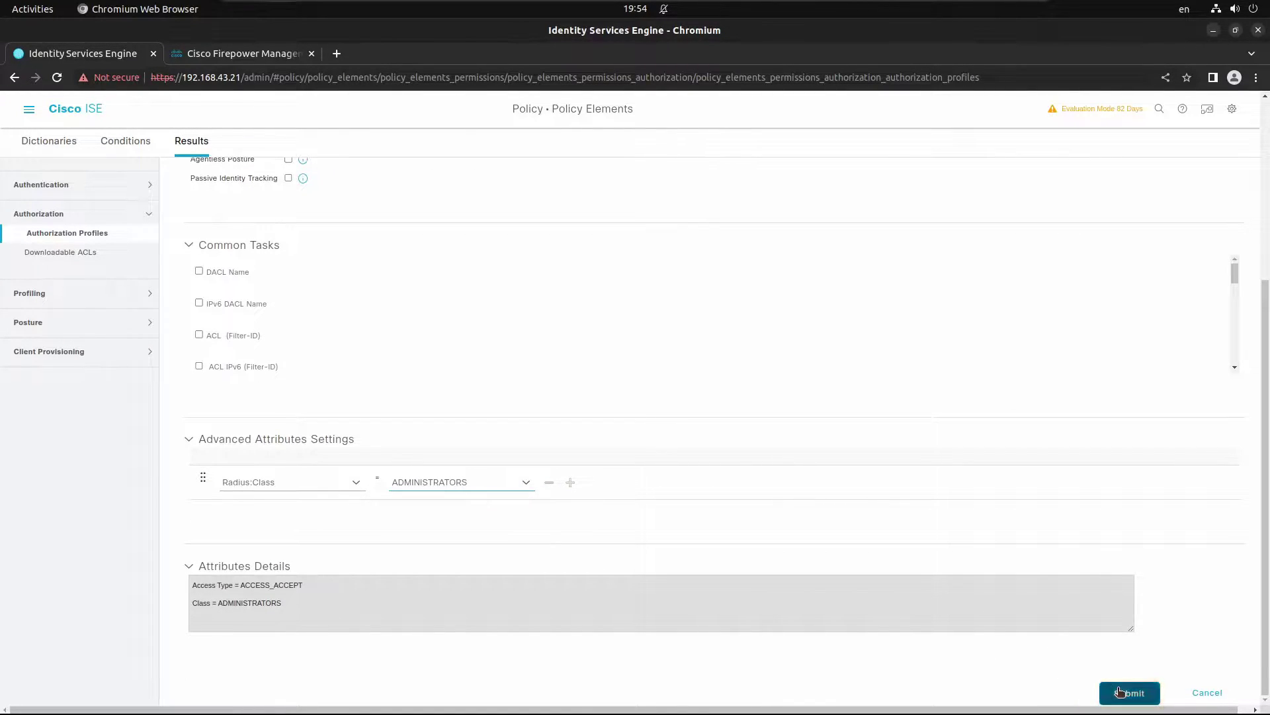
click(1119, 692)
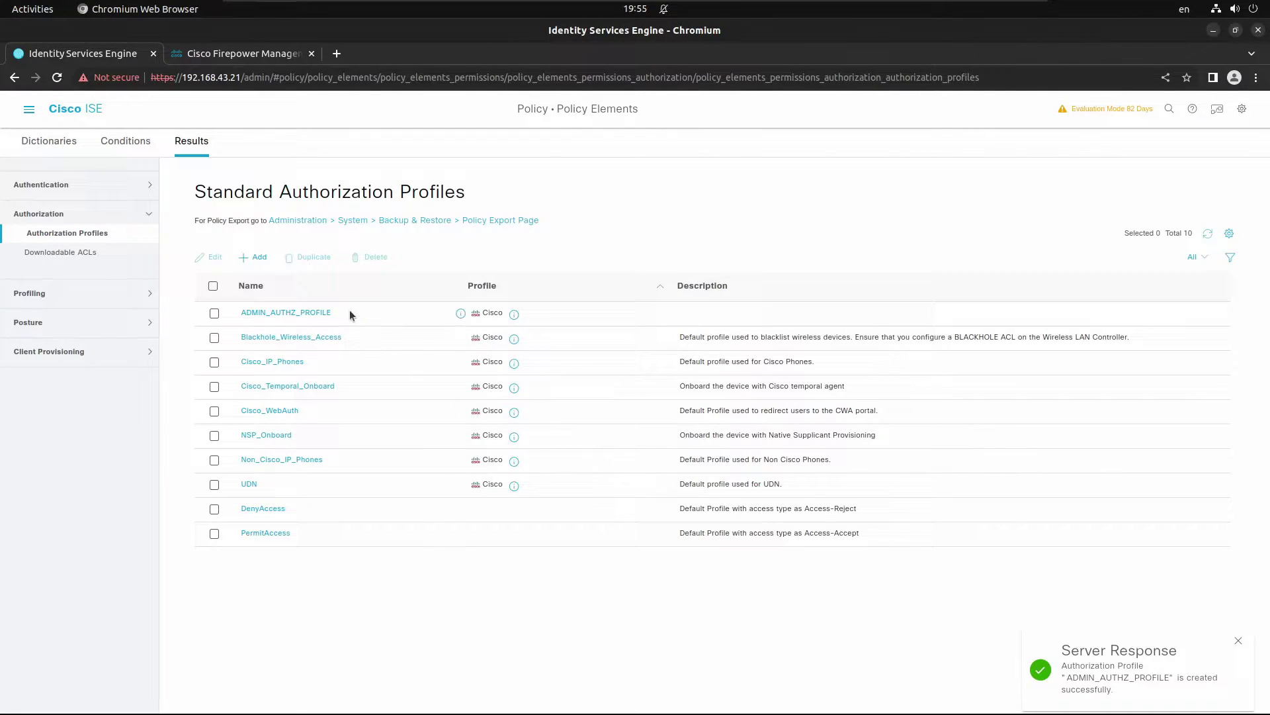
Step: Start another authorization profile named OPERATORS_AUTH_PROFILE
click(253, 258)
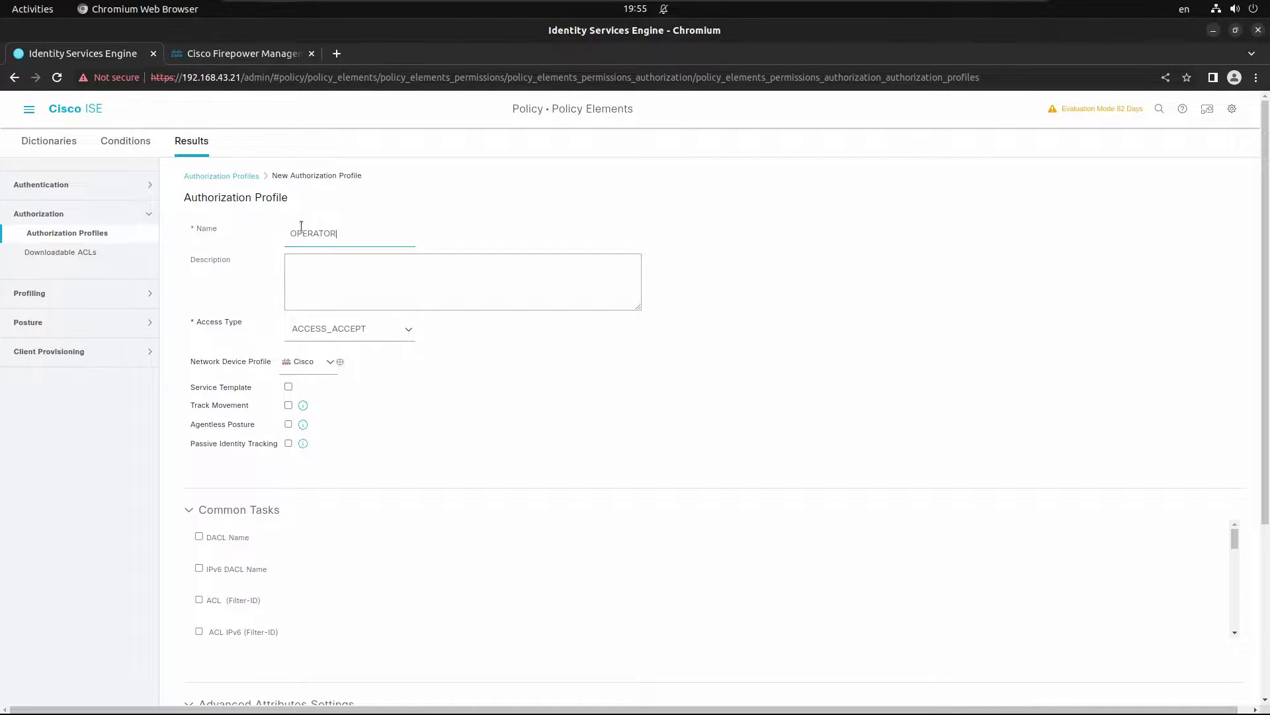
text(AUTH_PROFILE)
click(336, 235)
text(S)
scroll(370, 629, down, 1)
scroll(304, 679, down, 1)
scroll(304, 676, down, 5)
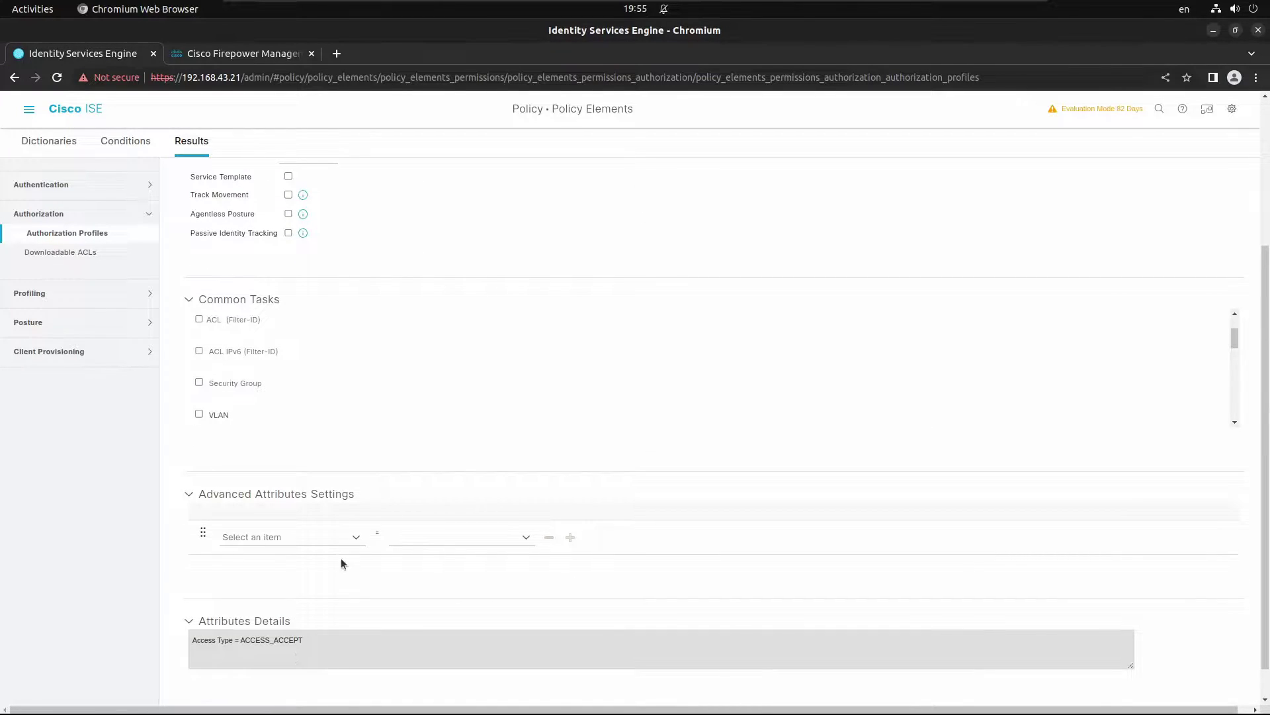
Step: Add the advanced attribute Radius:Class = OPERATORS and submit the profile
click(358, 541)
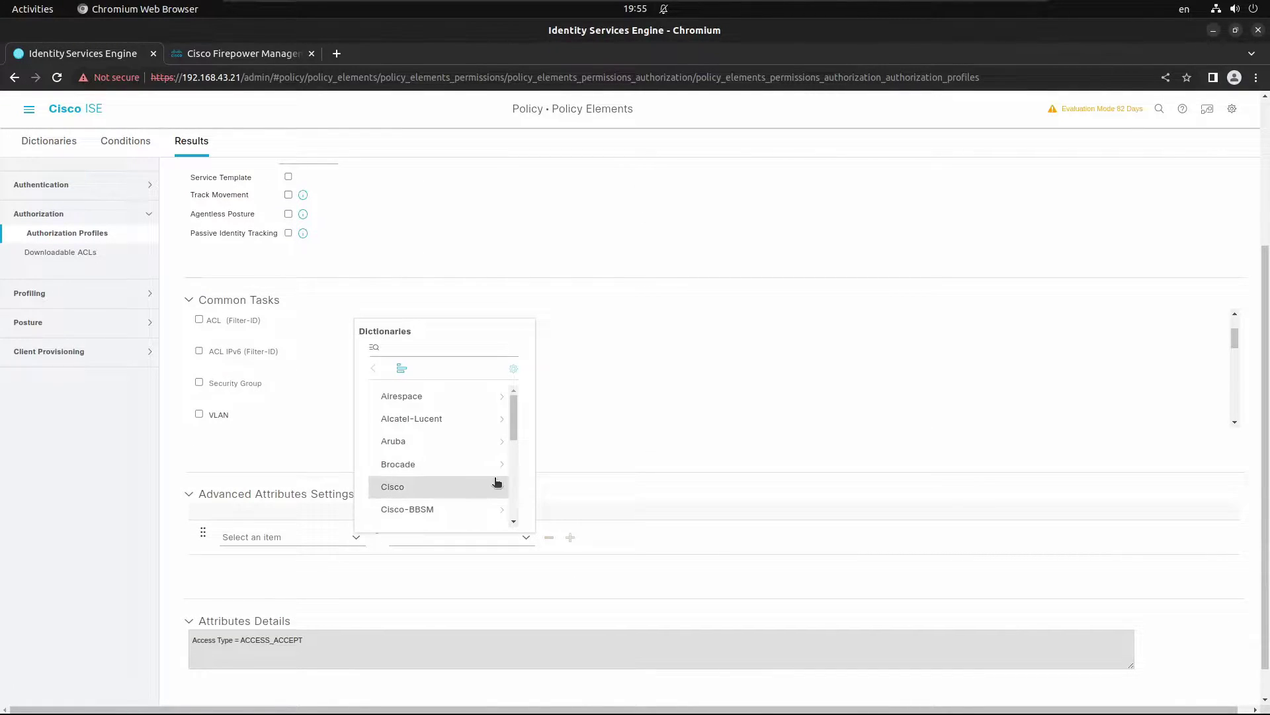
scroll(495, 482, down, 3)
scroll(497, 482, down, 1)
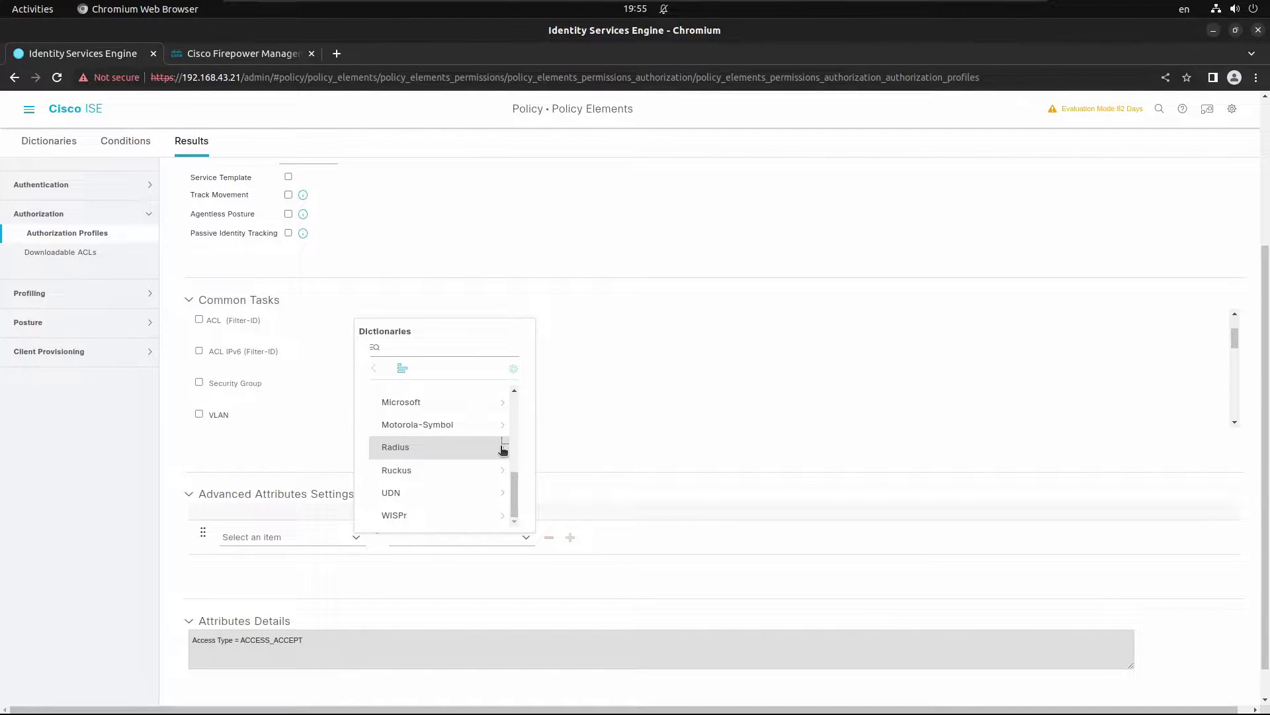
click(503, 449)
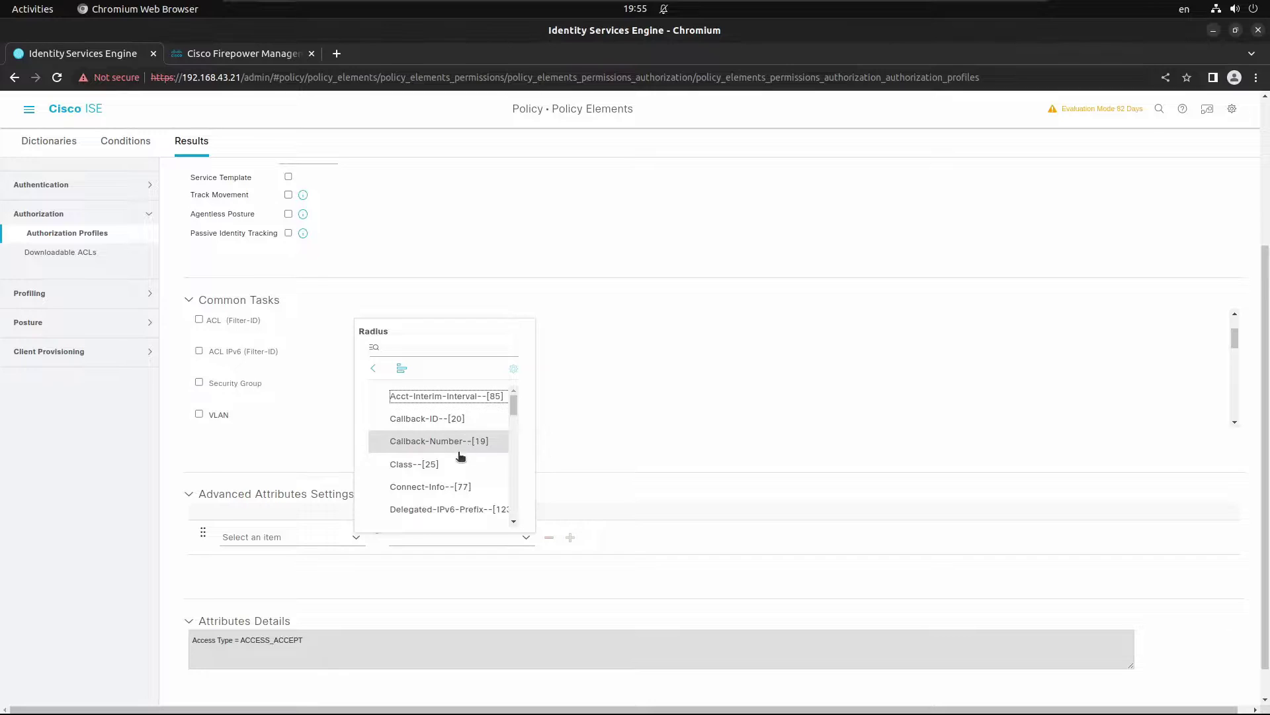
click(434, 464)
click(435, 536)
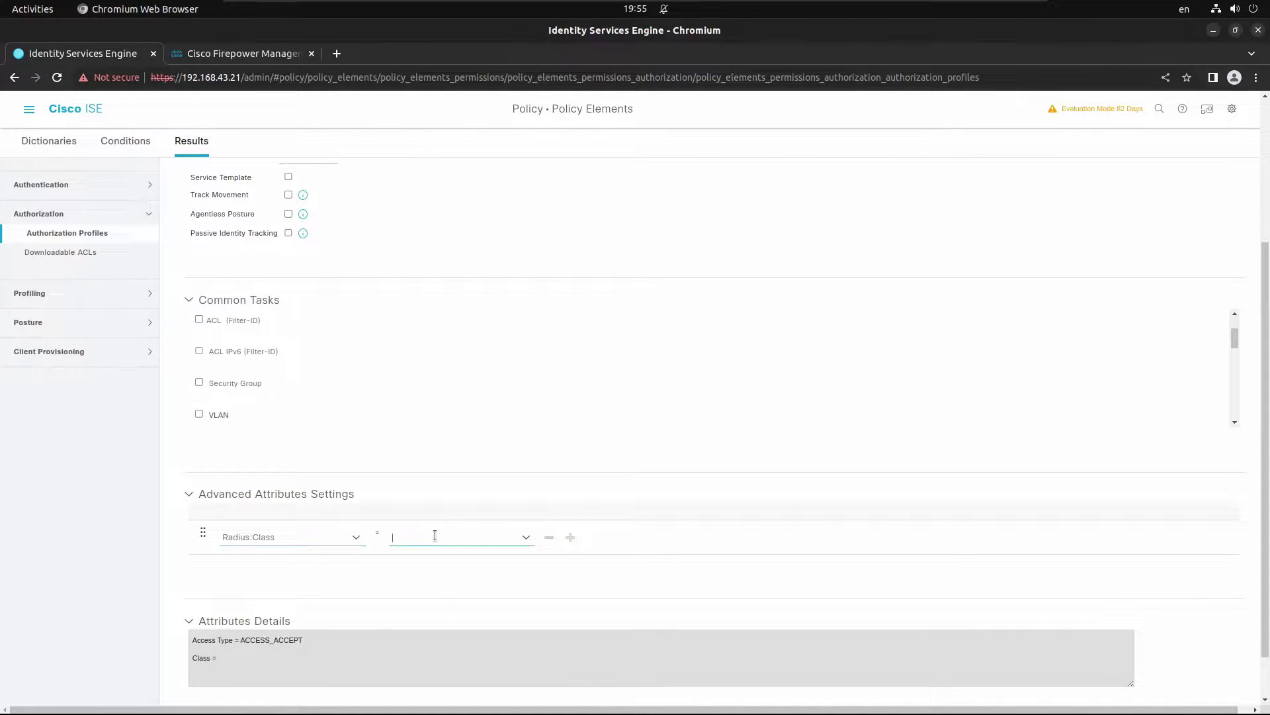
text(OPERATORS)
scroll(980, 635, down, 1)
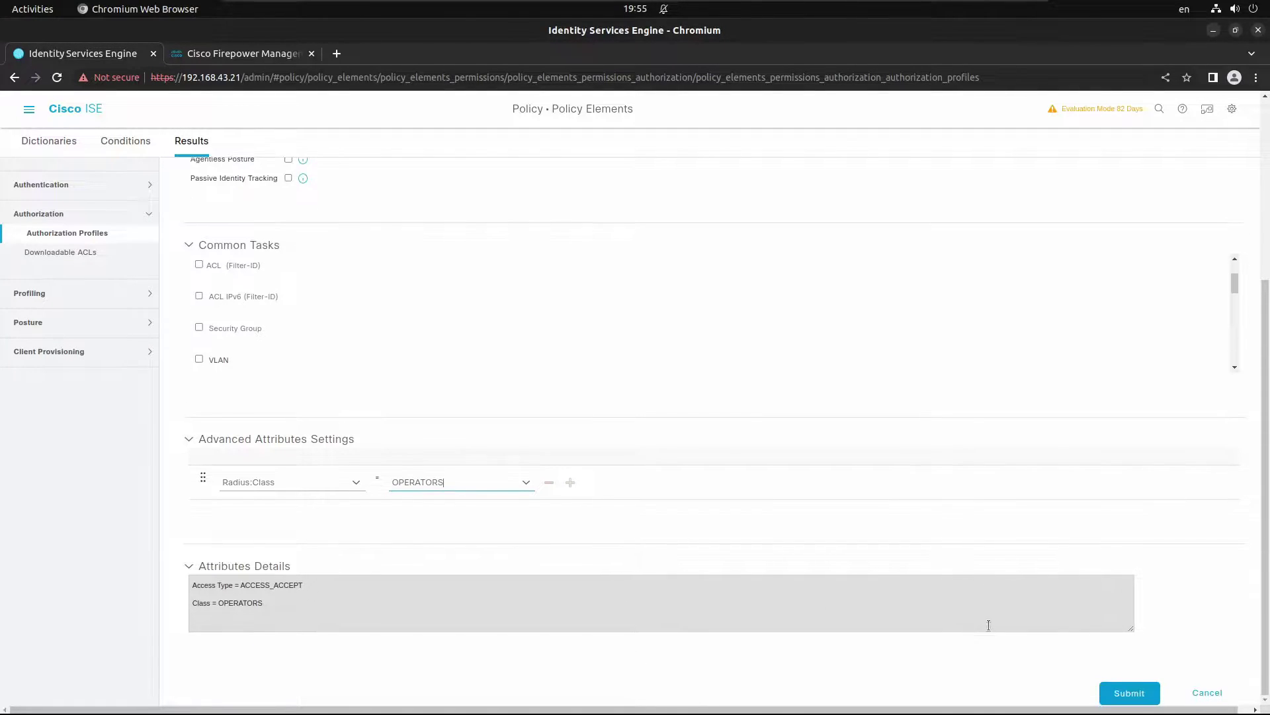
click(1125, 693)
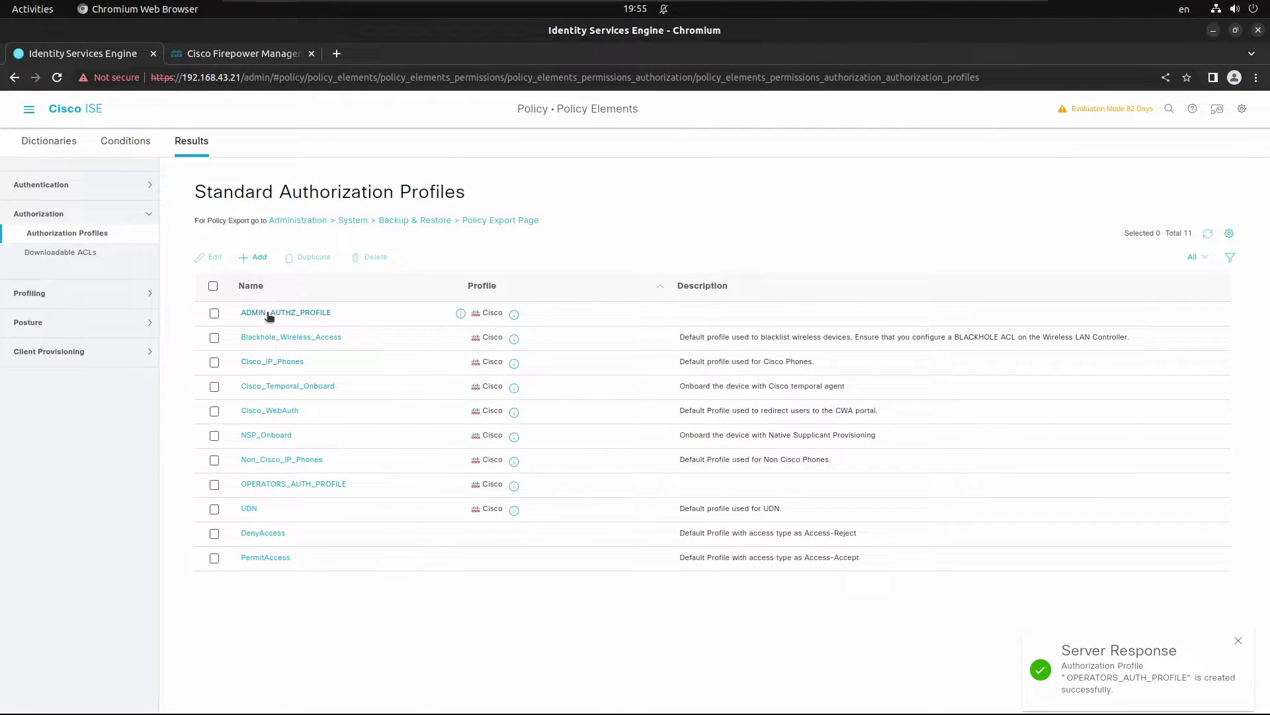
Step: Rename ADMIN_AUTHZ_PROFILE to ADMINS_AUTHZ_PROFILE, save it, and return to the profile list
click(269, 314)
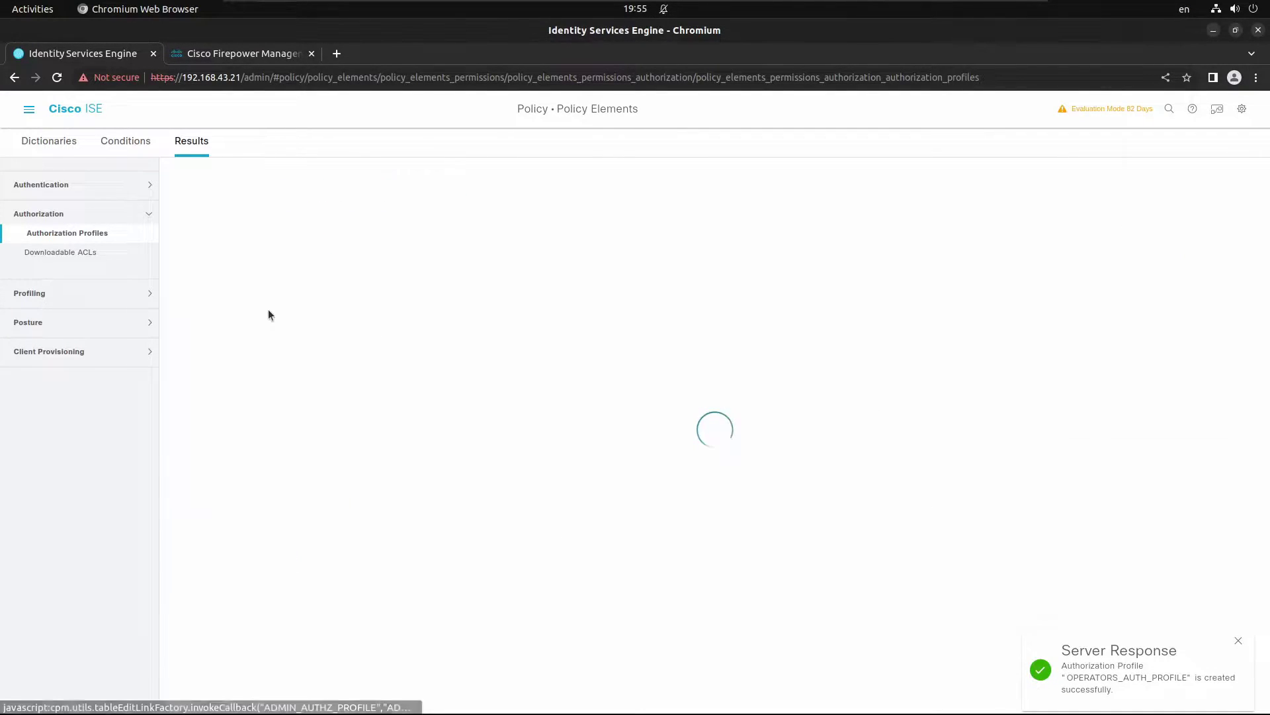
click(319, 235)
text(S_AUTHZ_PROFILE)
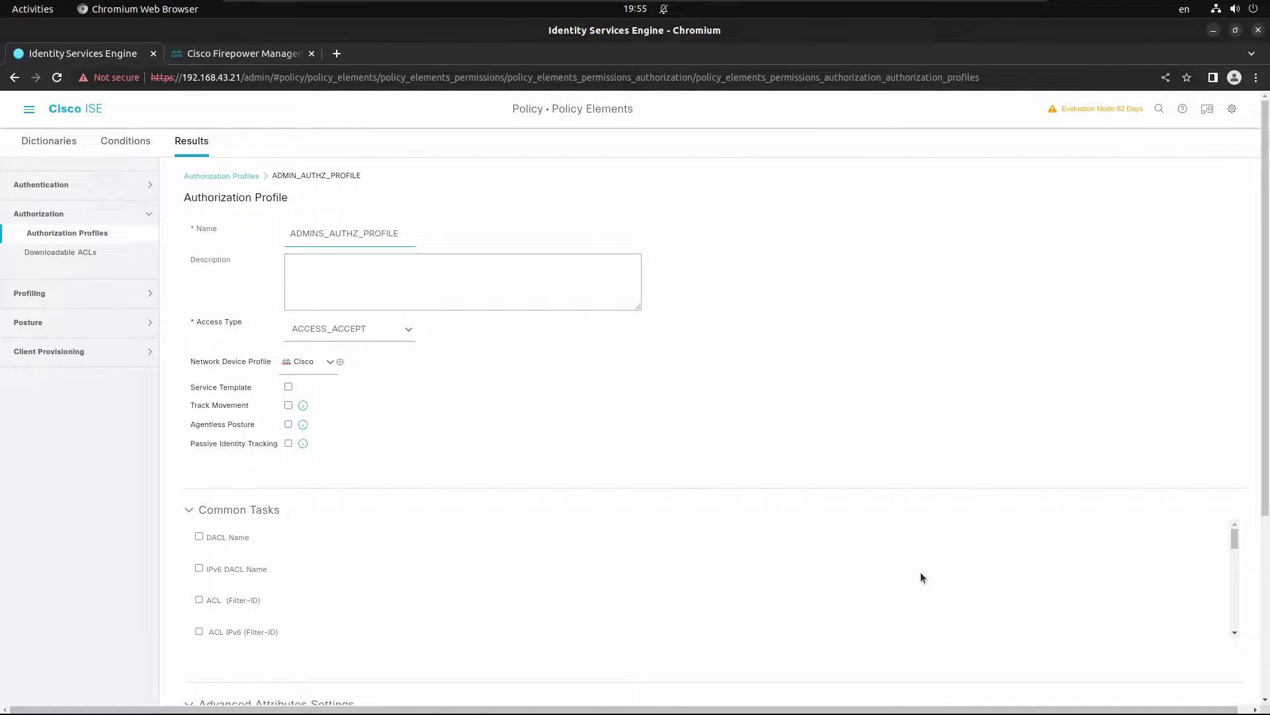
scroll(923, 577, down, 3)
scroll(1159, 681, down, 5)
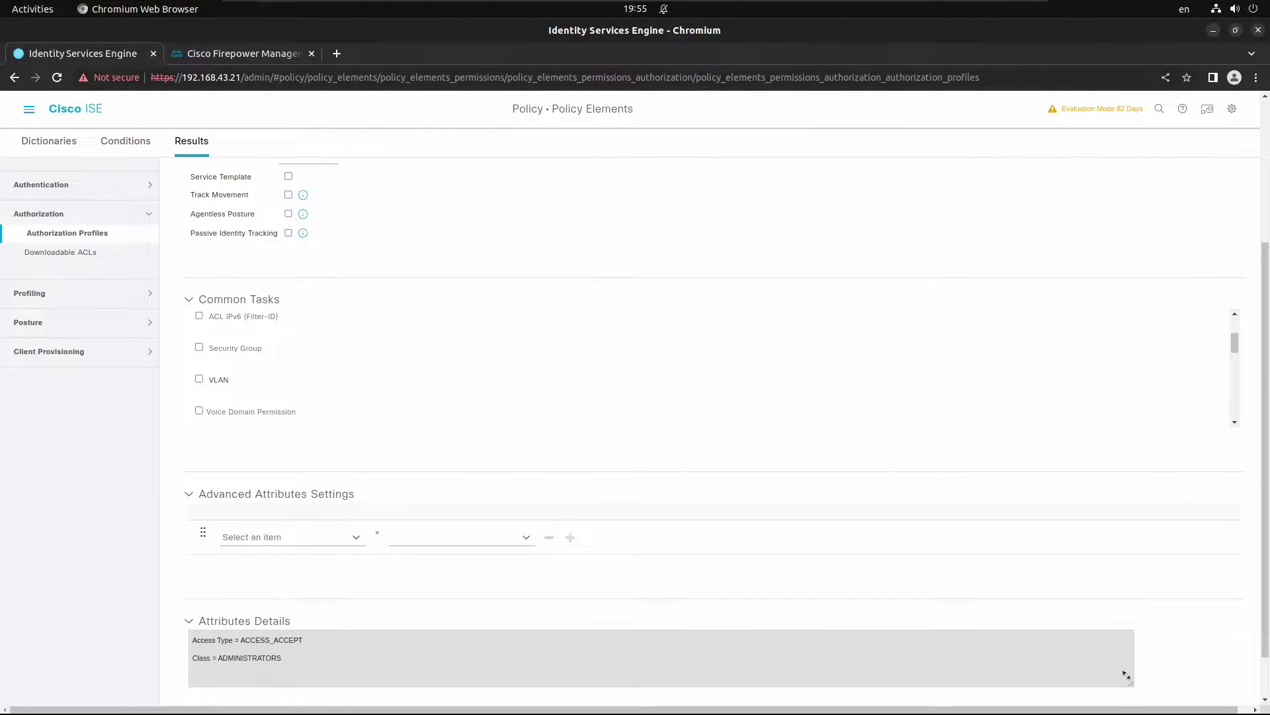
scroll(1125, 674, down, 1)
click(1131, 702)
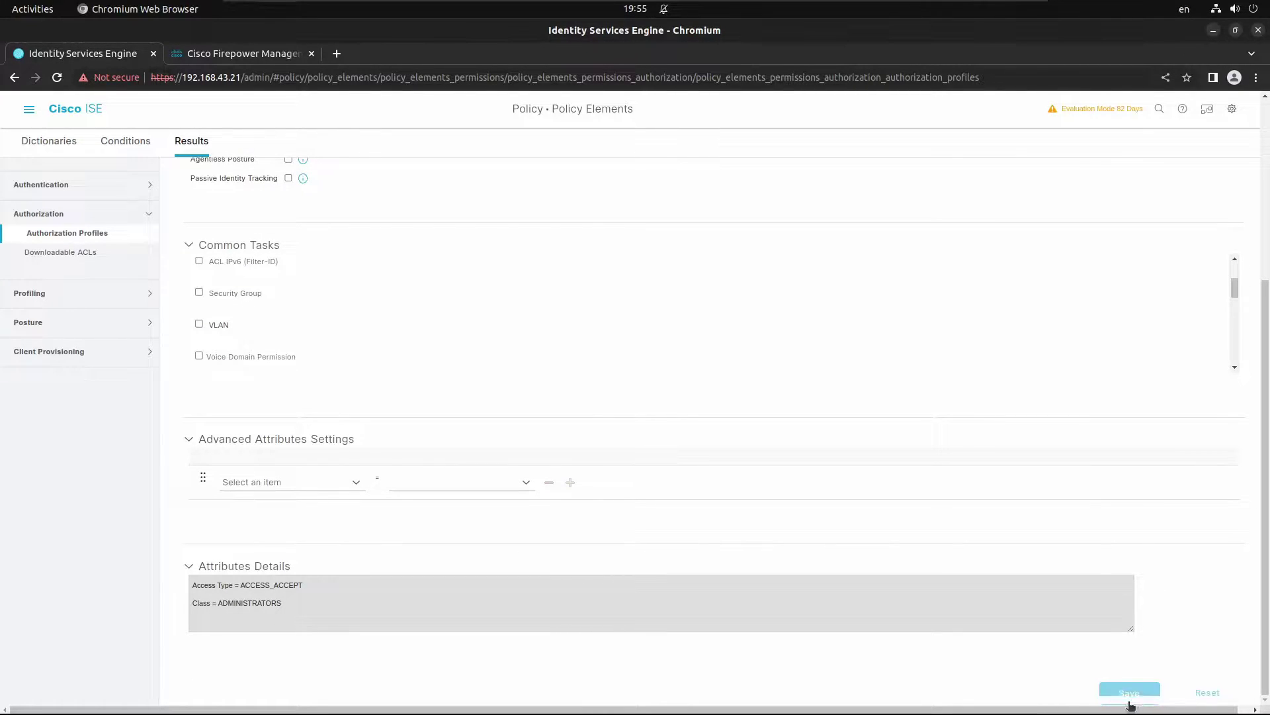
click(103, 234)
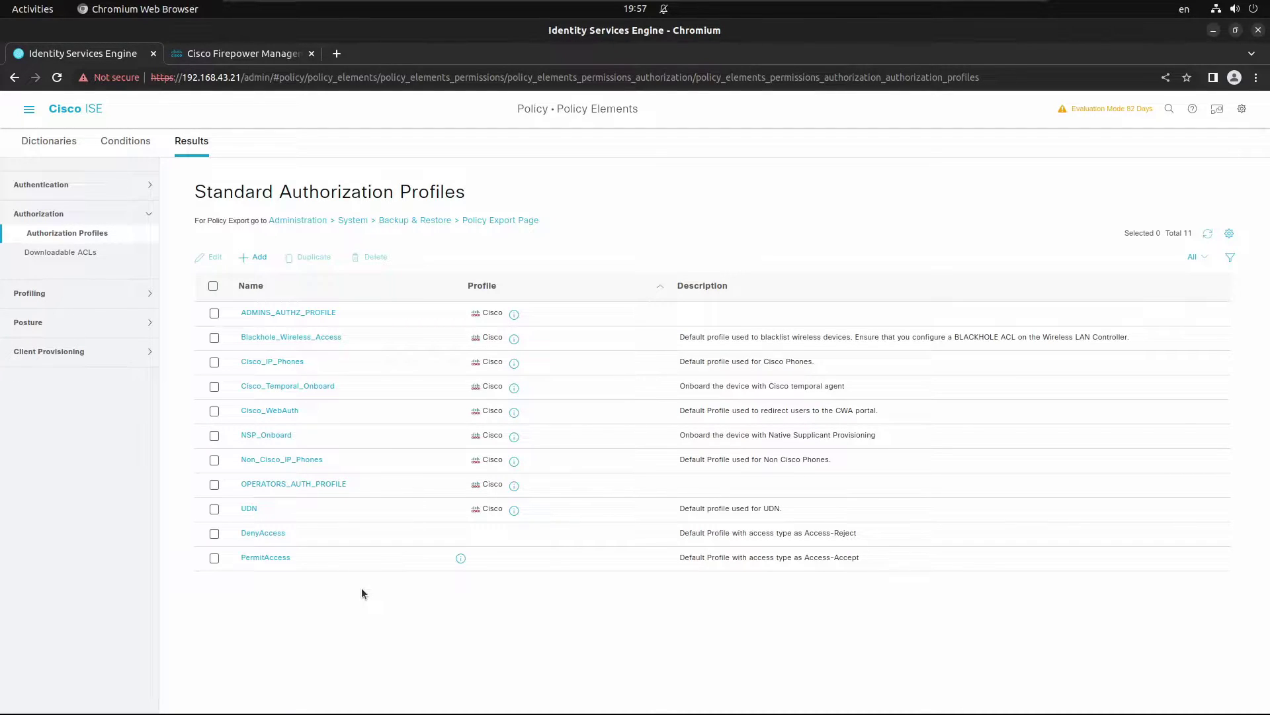
click(28, 113)
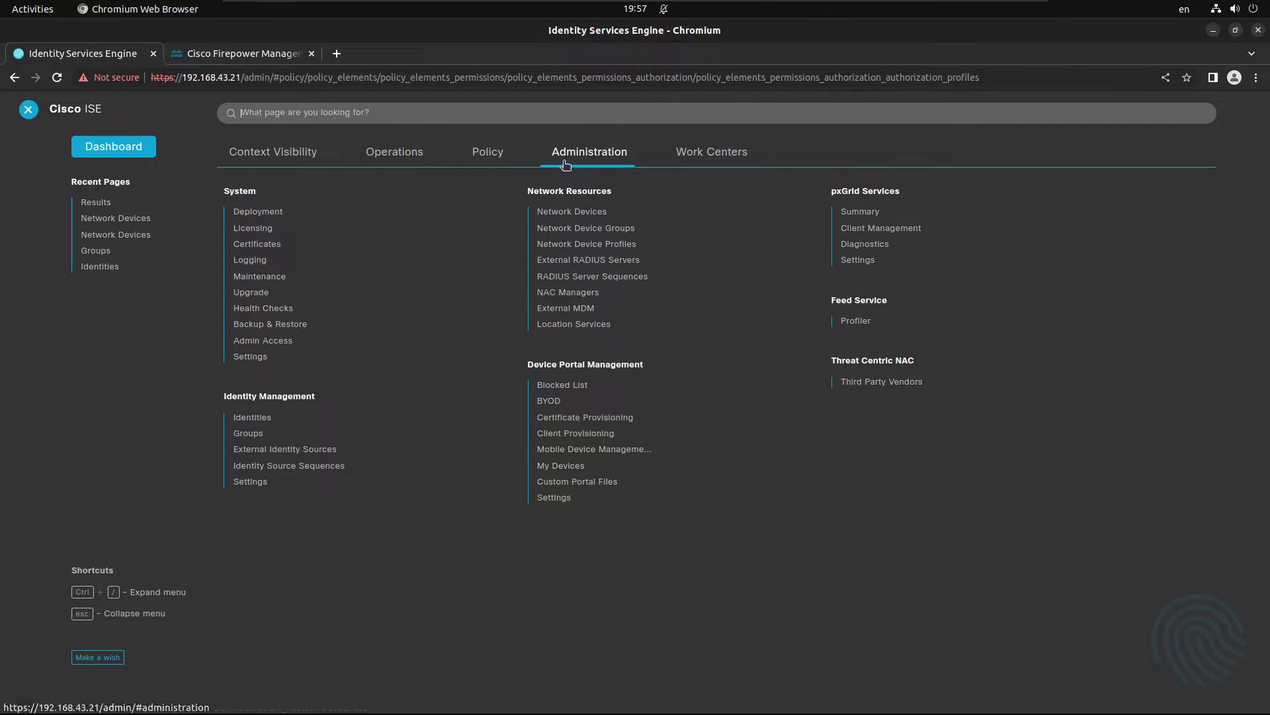
Step: Open Identity Management Groups and list the User Identity Groups, including FW_ADMINS and FW_OPERATORS
click(249, 433)
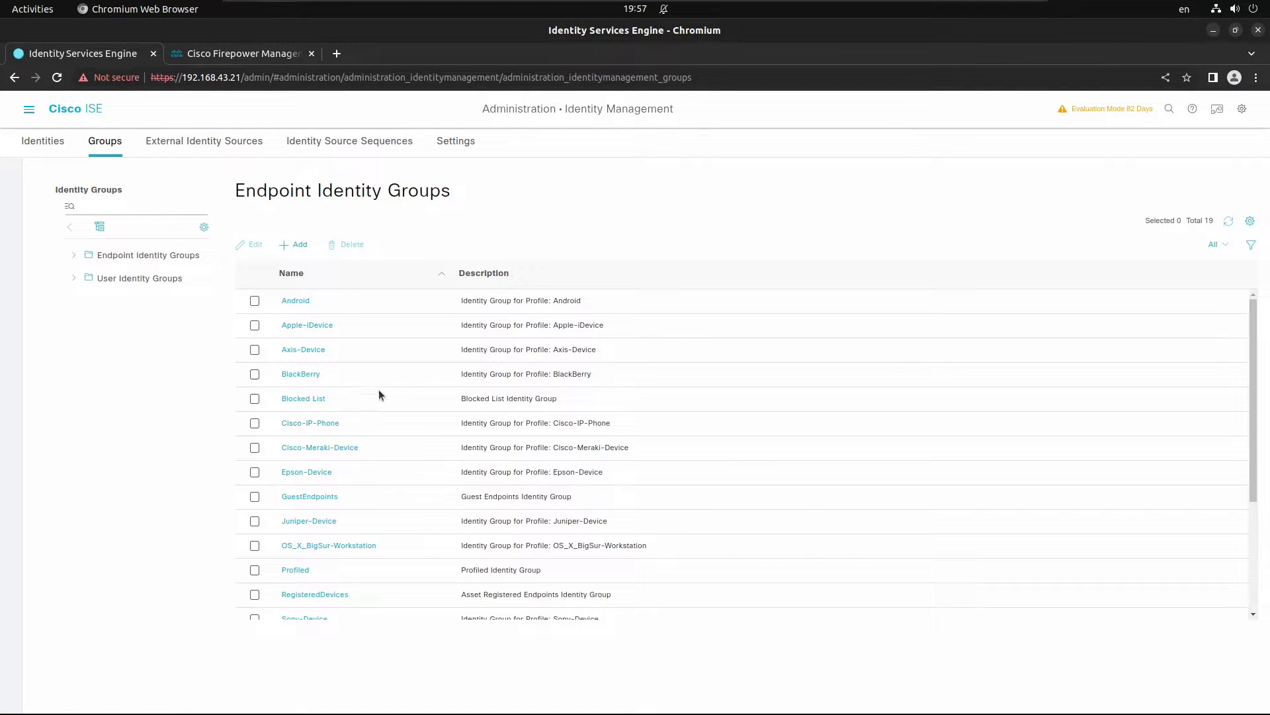
scroll(332, 340, down, 1)
scroll(284, 328, up, 1)
click(158, 280)
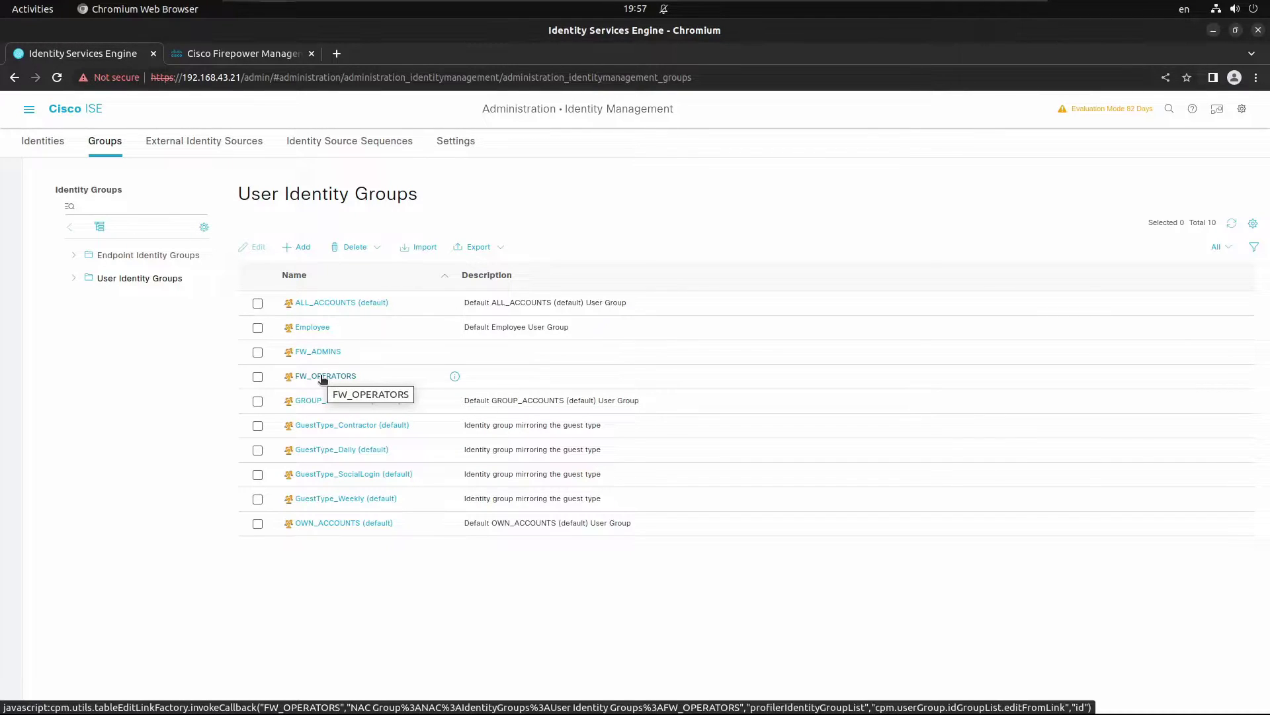
Step: Create a network access user with a username and login password in the FW_ADMINS group
click(52, 145)
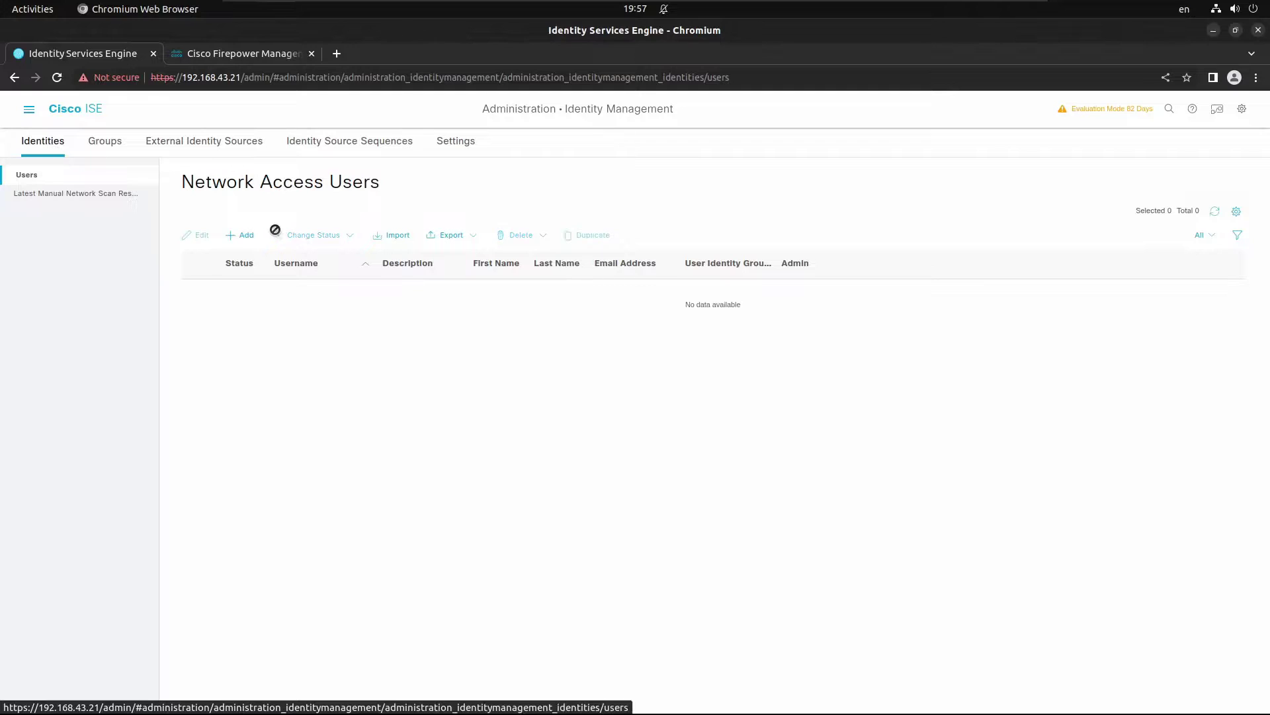
click(246, 237)
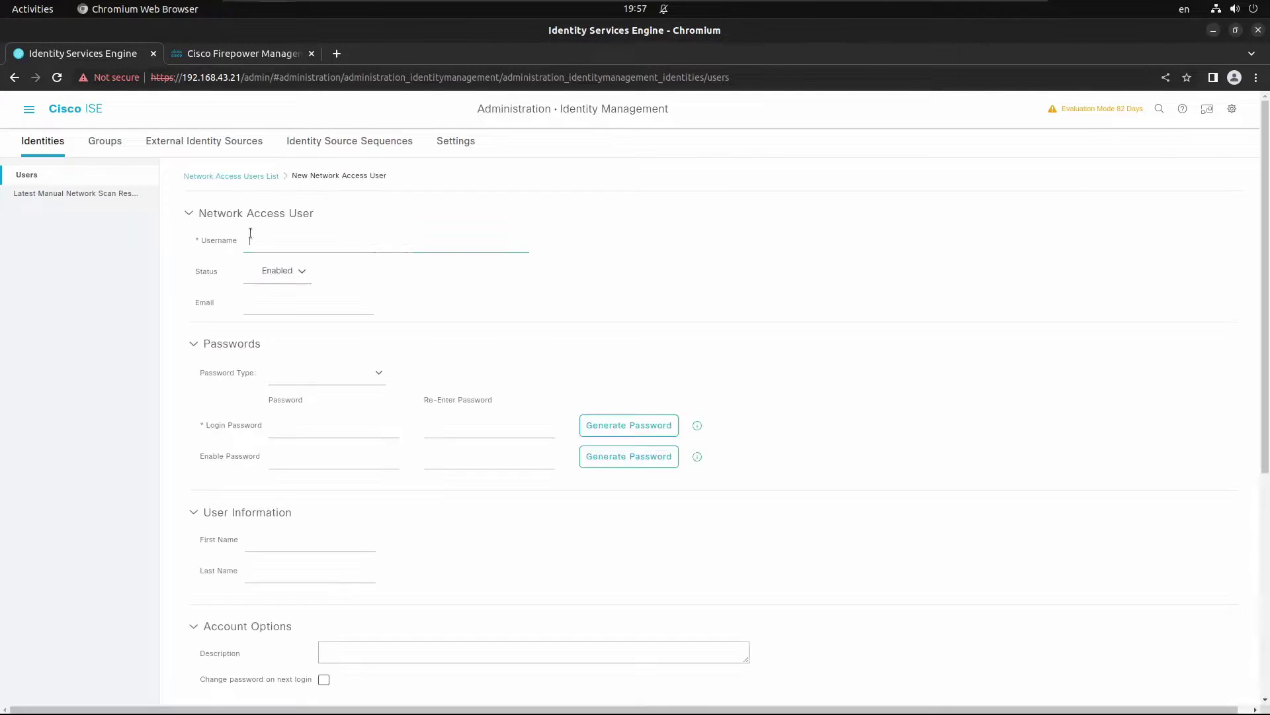
text(silesio)
key(Tab)
key(Tab)
key(Tab)
key(Tab)
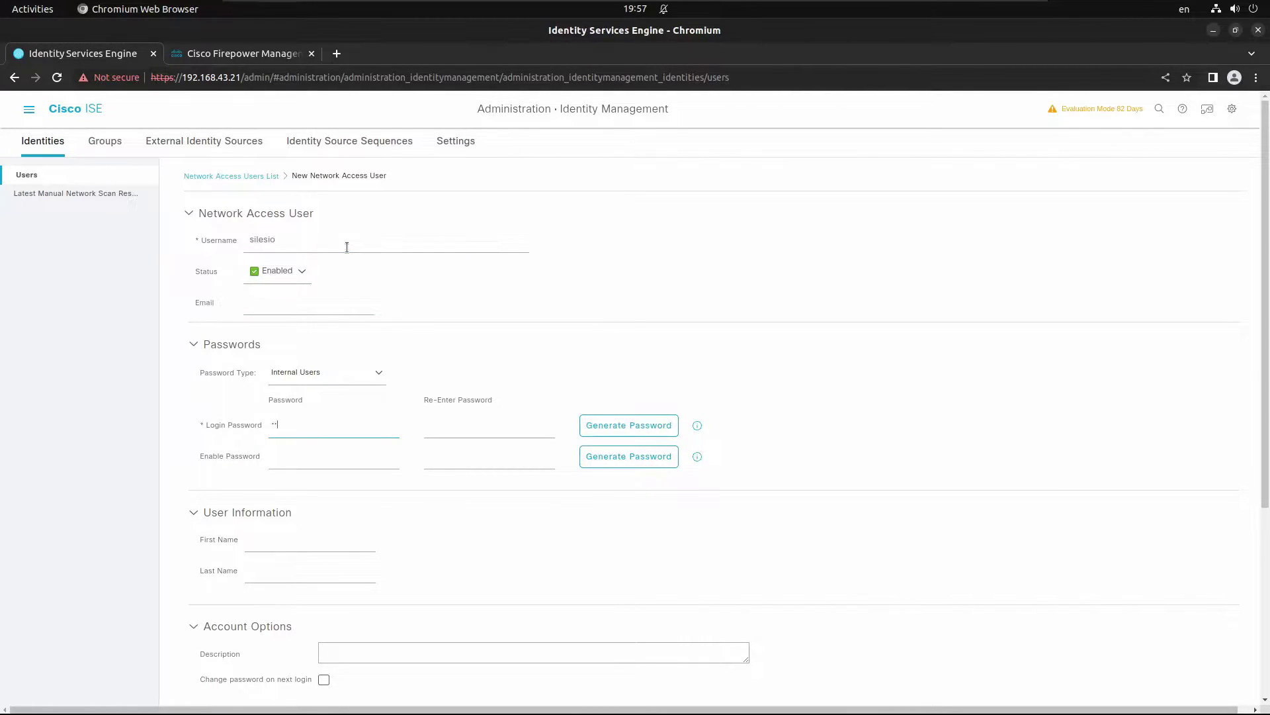
text(Cisco123)
key(Tab)
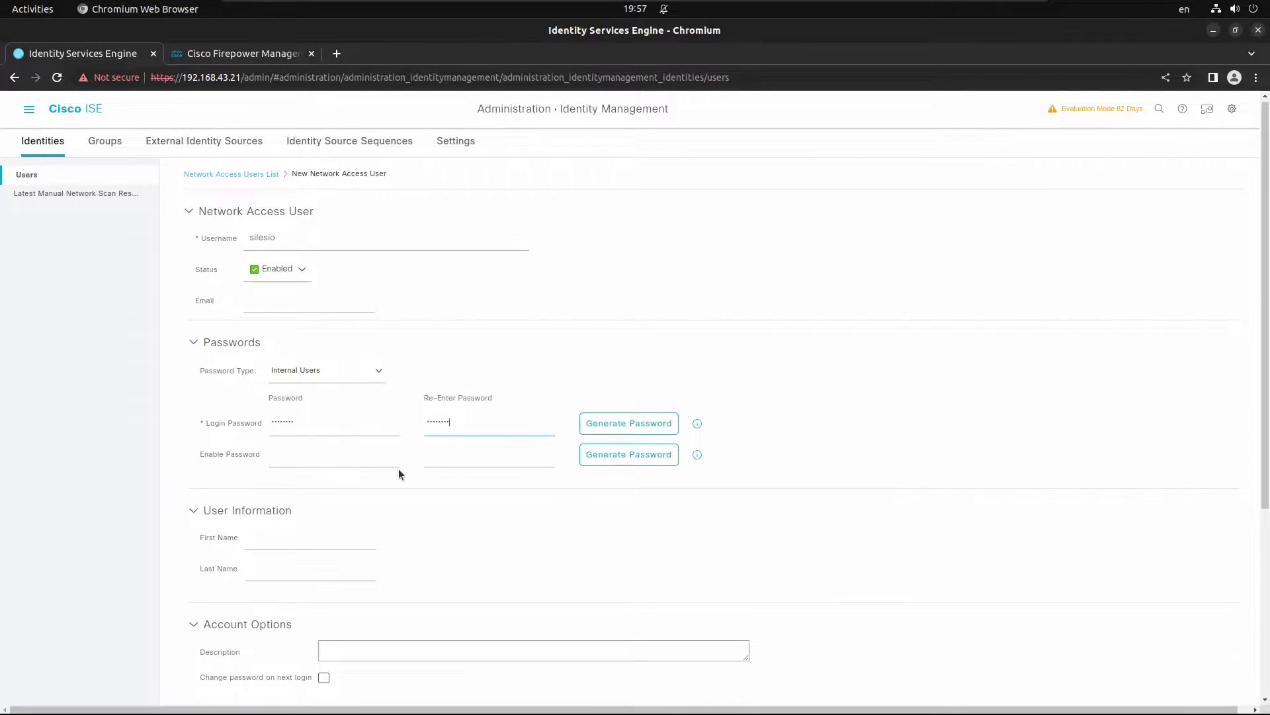
scroll(390, 496, down, 2)
scroll(347, 636, down, 3)
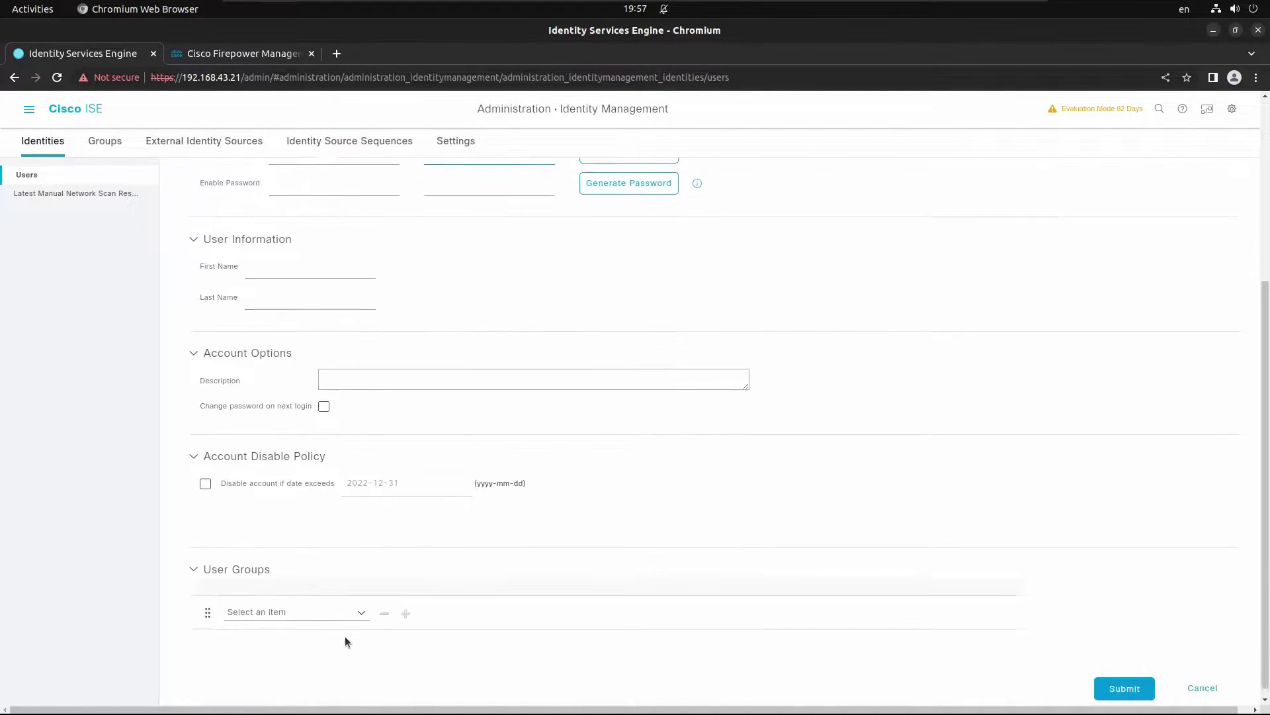
click(361, 604)
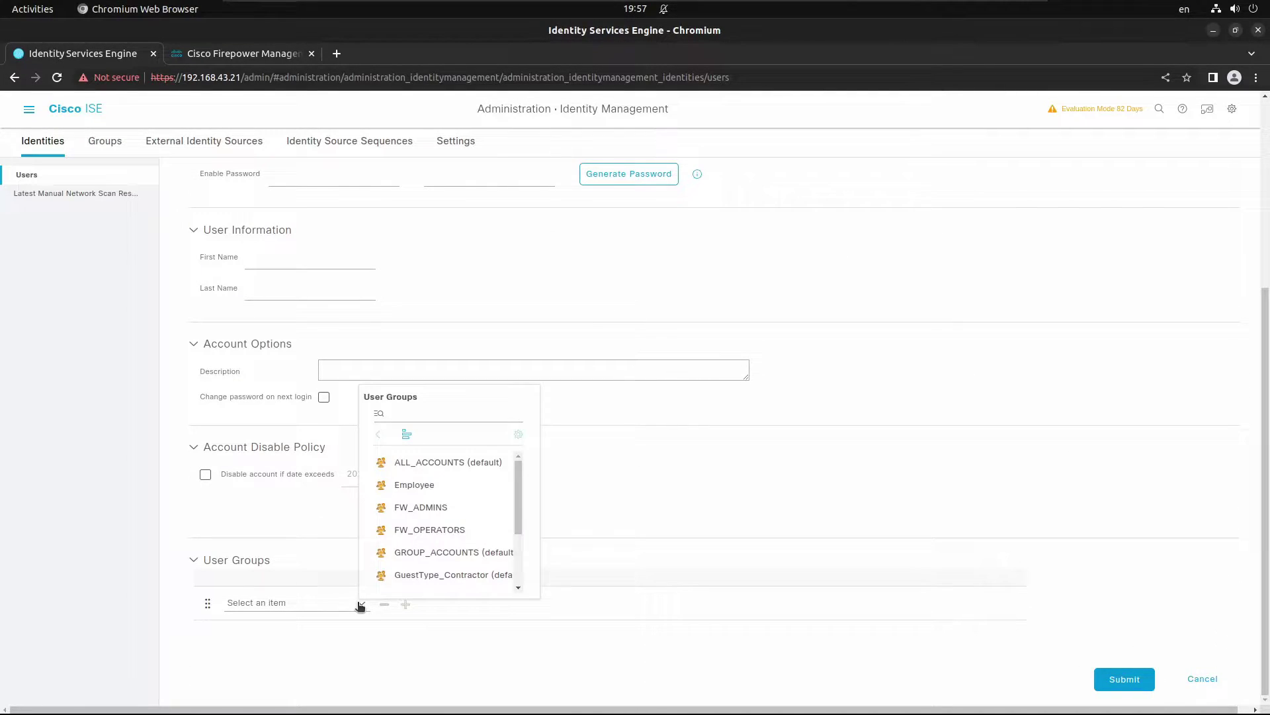
click(433, 508)
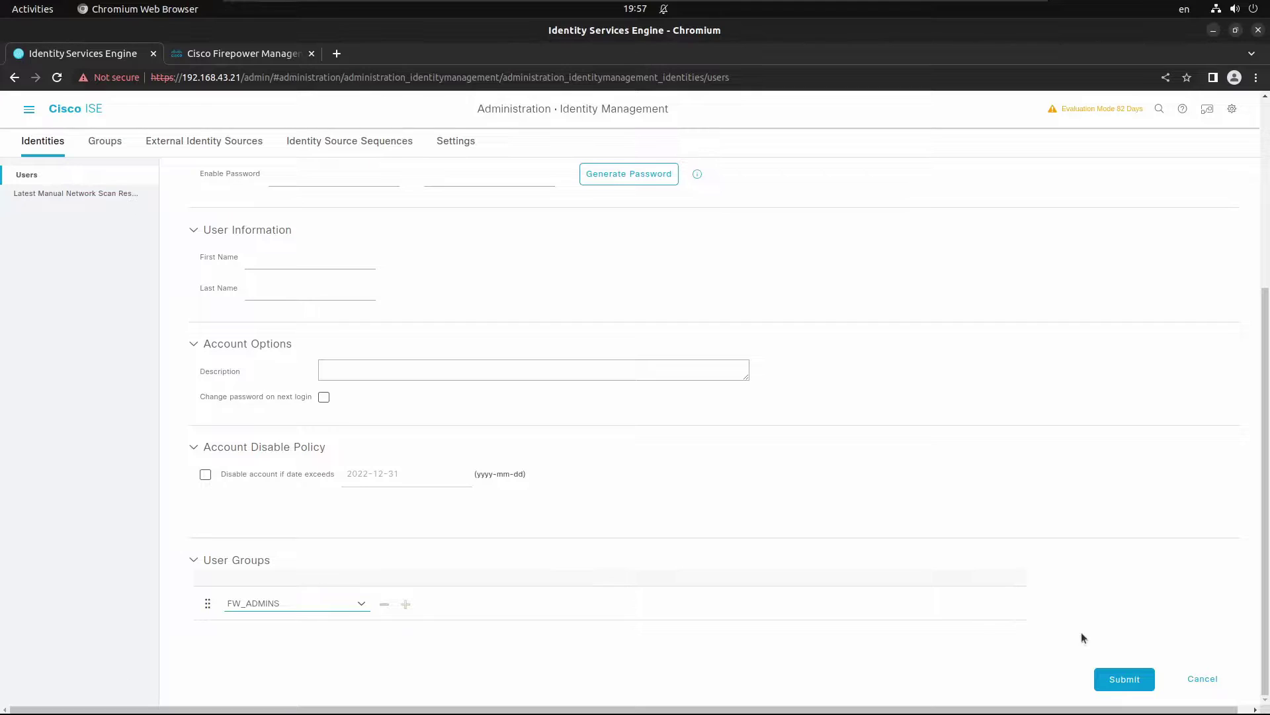
click(1123, 679)
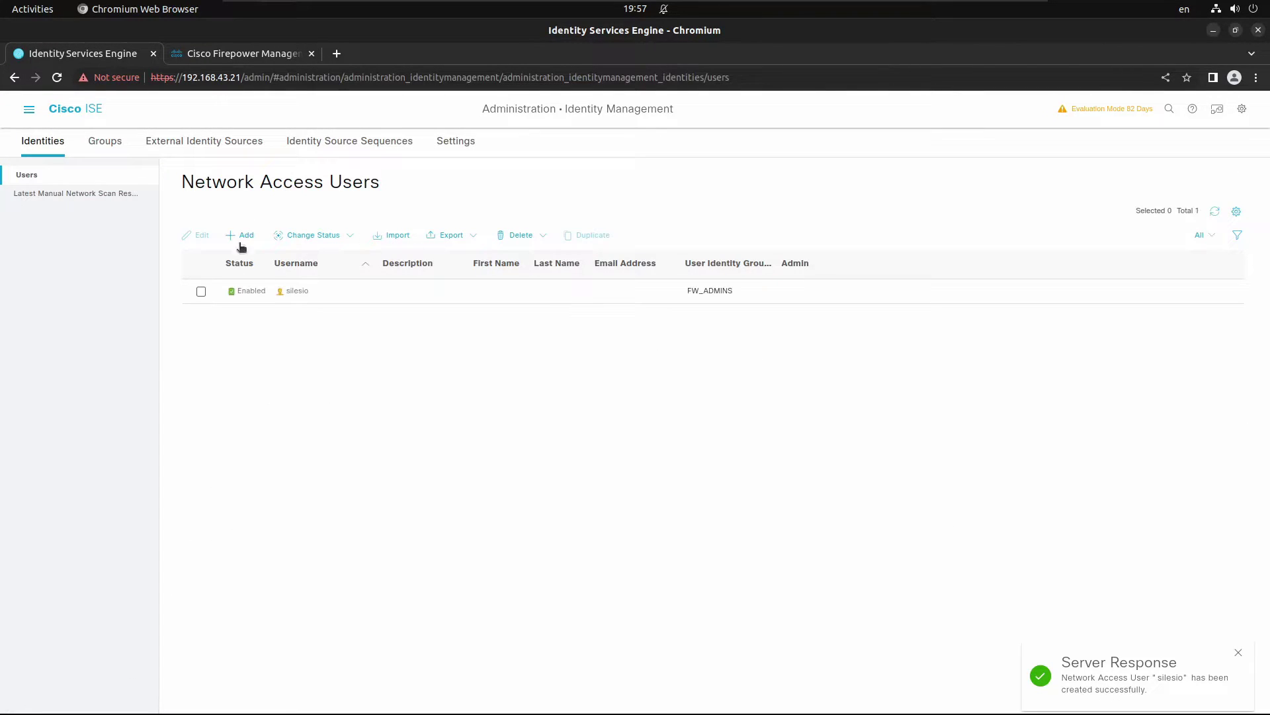
Step: Add another network access user with a login password, assigned to FW_OPERATORS
click(240, 244)
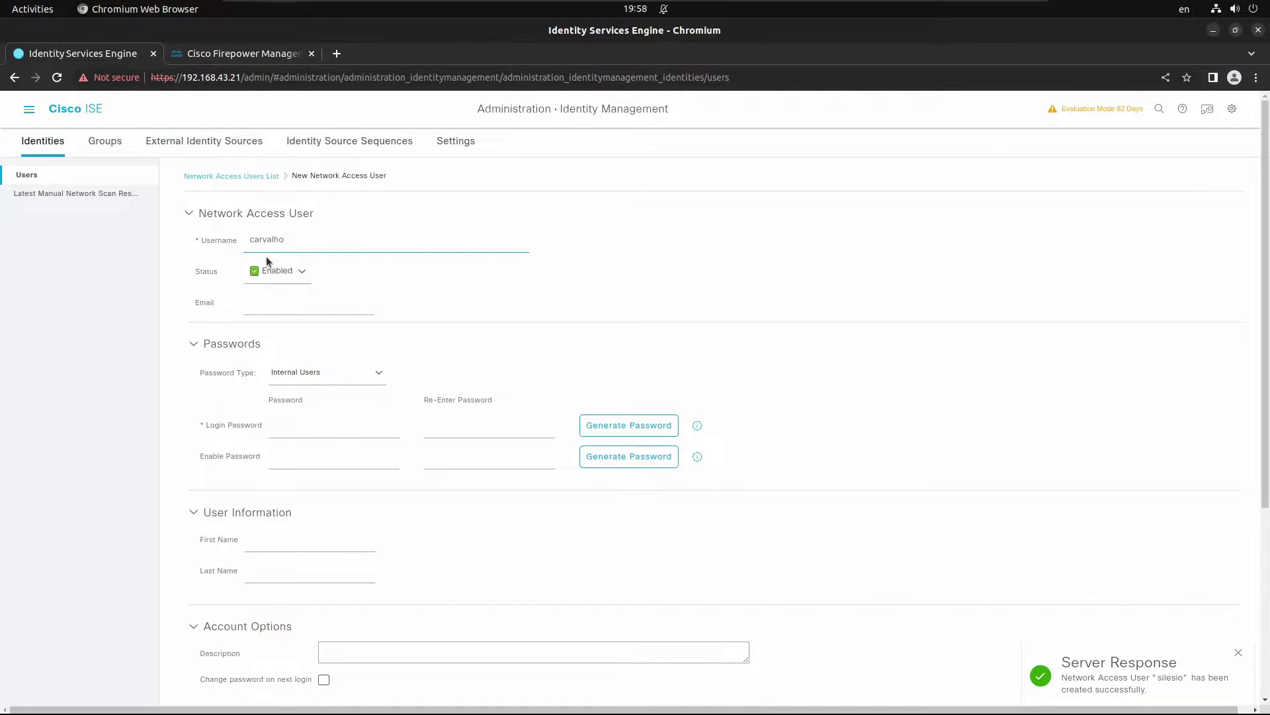
click(301, 427)
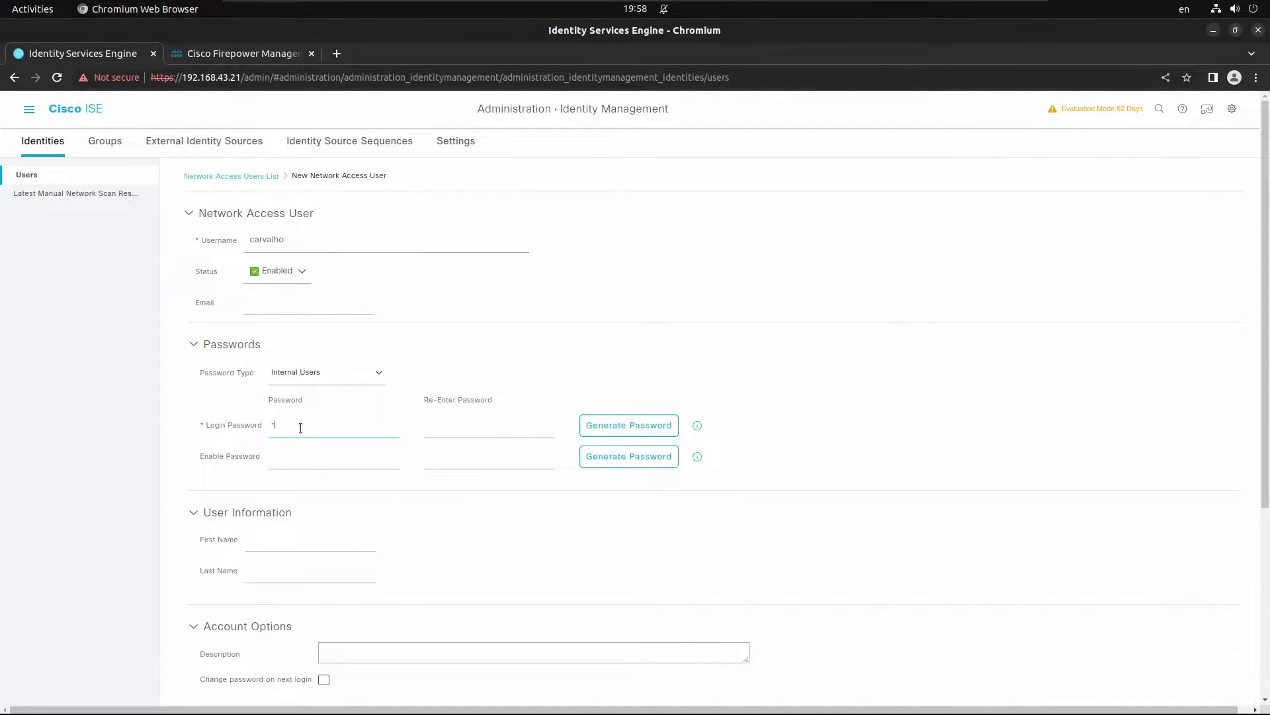
key(Tab)
scroll(364, 555, down, 3)
scroll(349, 547, down, 1)
scroll(297, 652, down, 1)
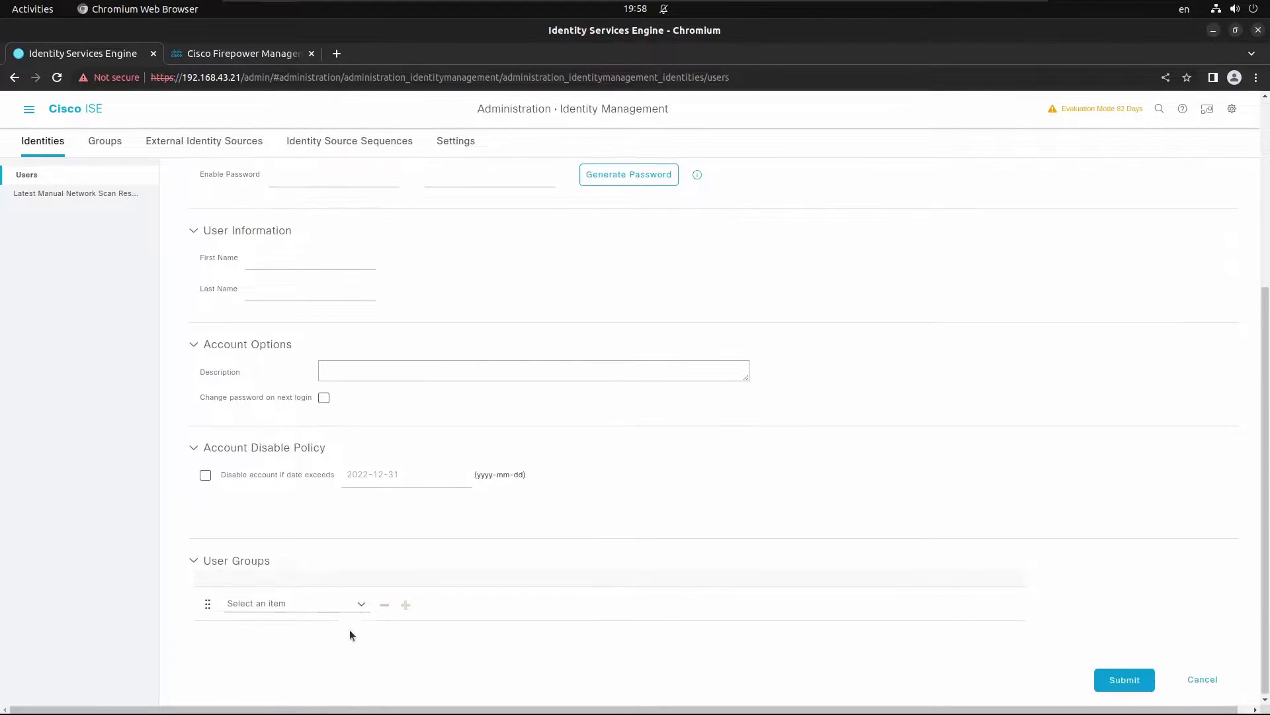
click(362, 604)
click(430, 529)
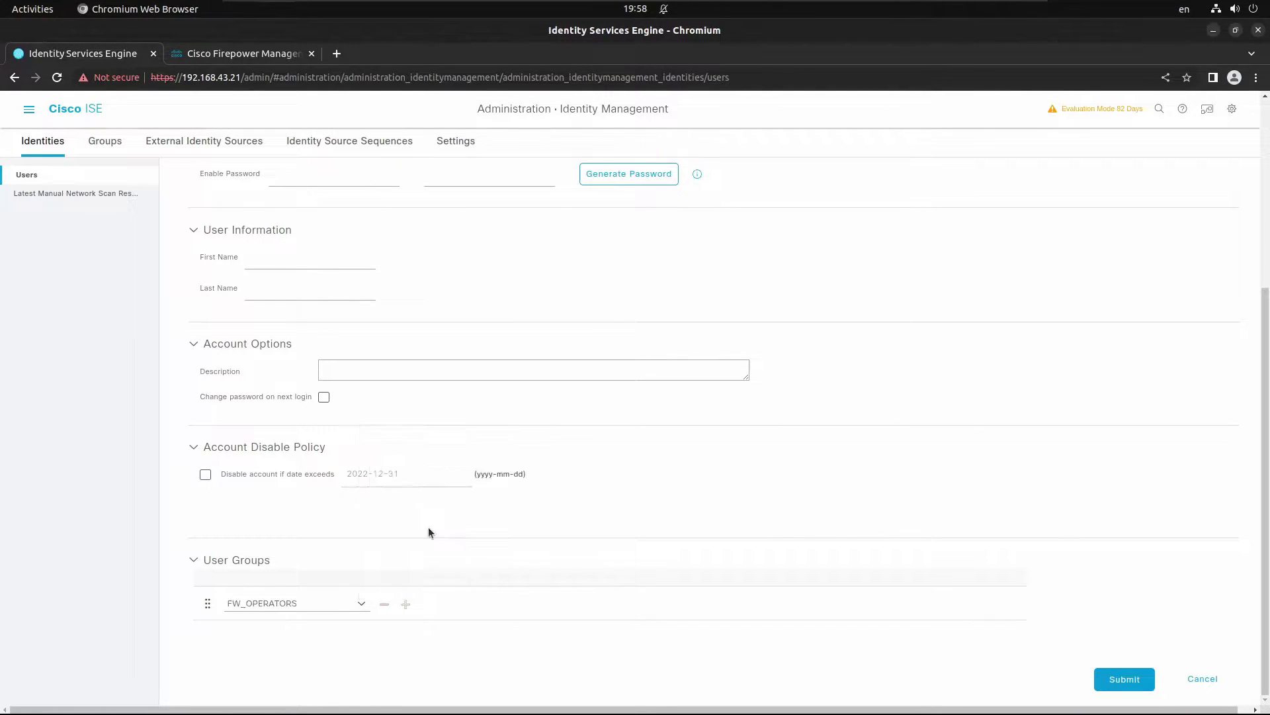
click(1124, 679)
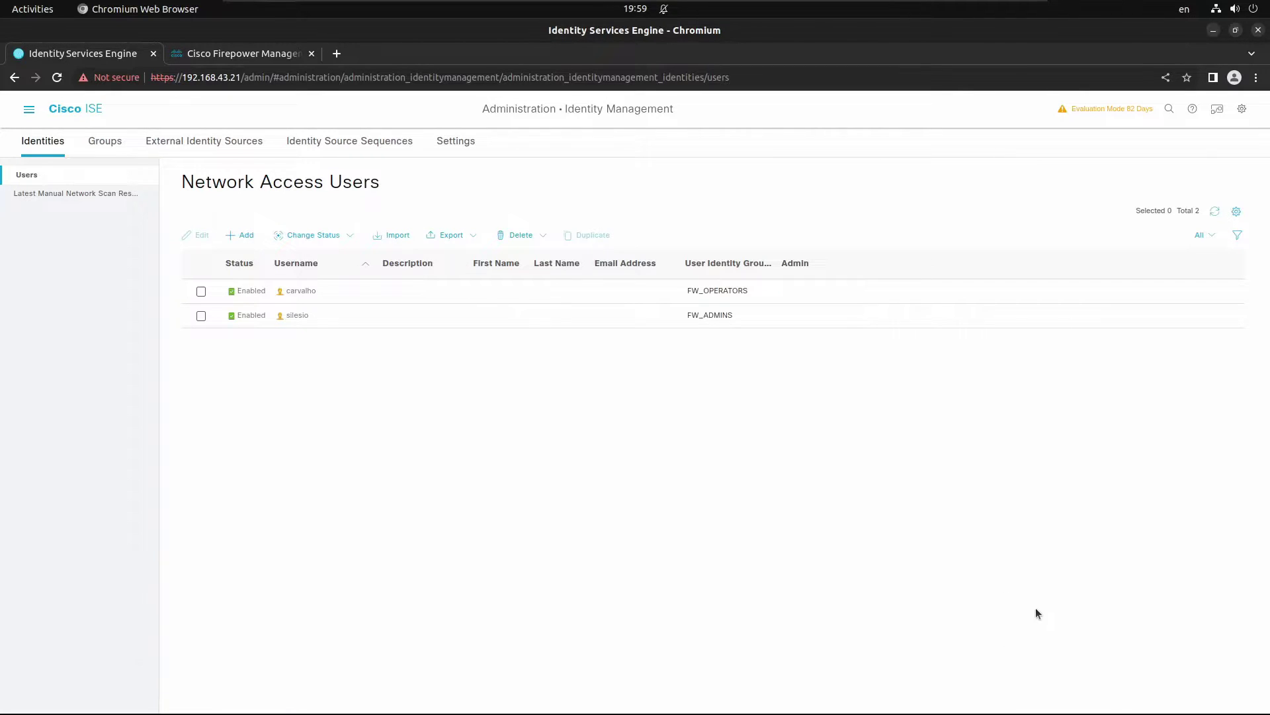
Step: In the Default policy set, insert a top authorization rule 'Authorization Rule For Administrators' and open its conditions
click(28, 109)
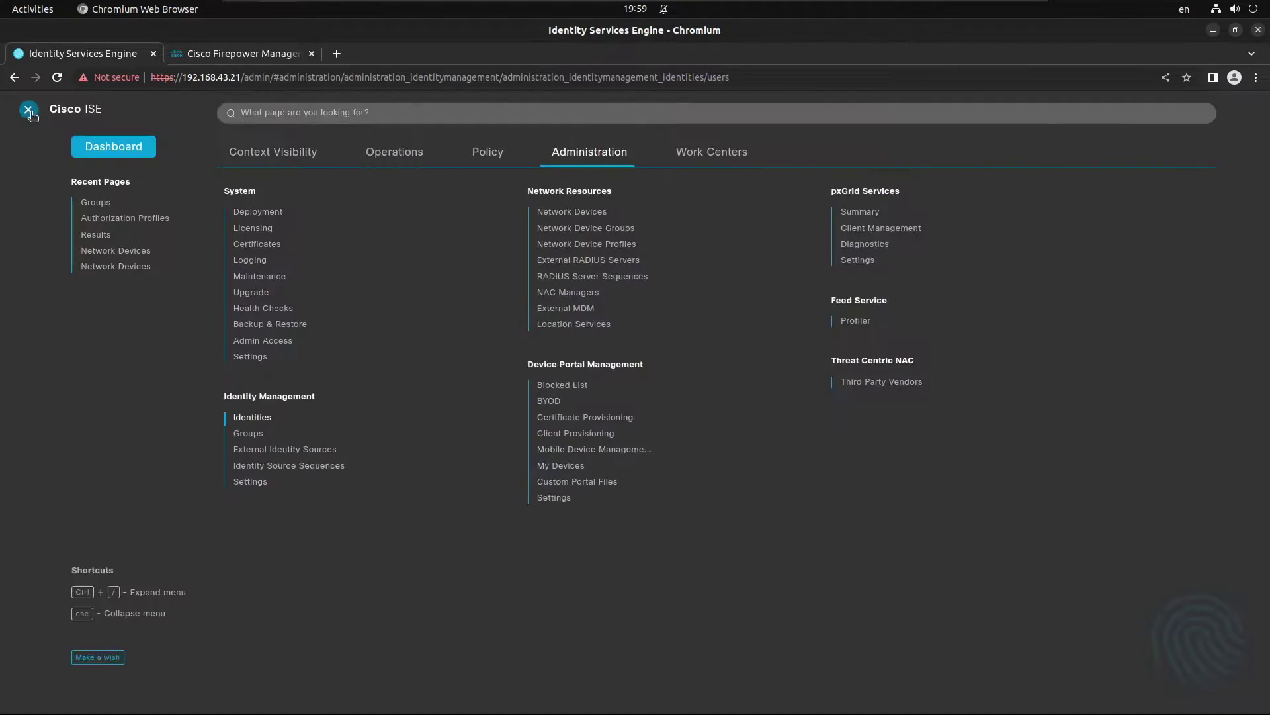
click(498, 156)
click(265, 194)
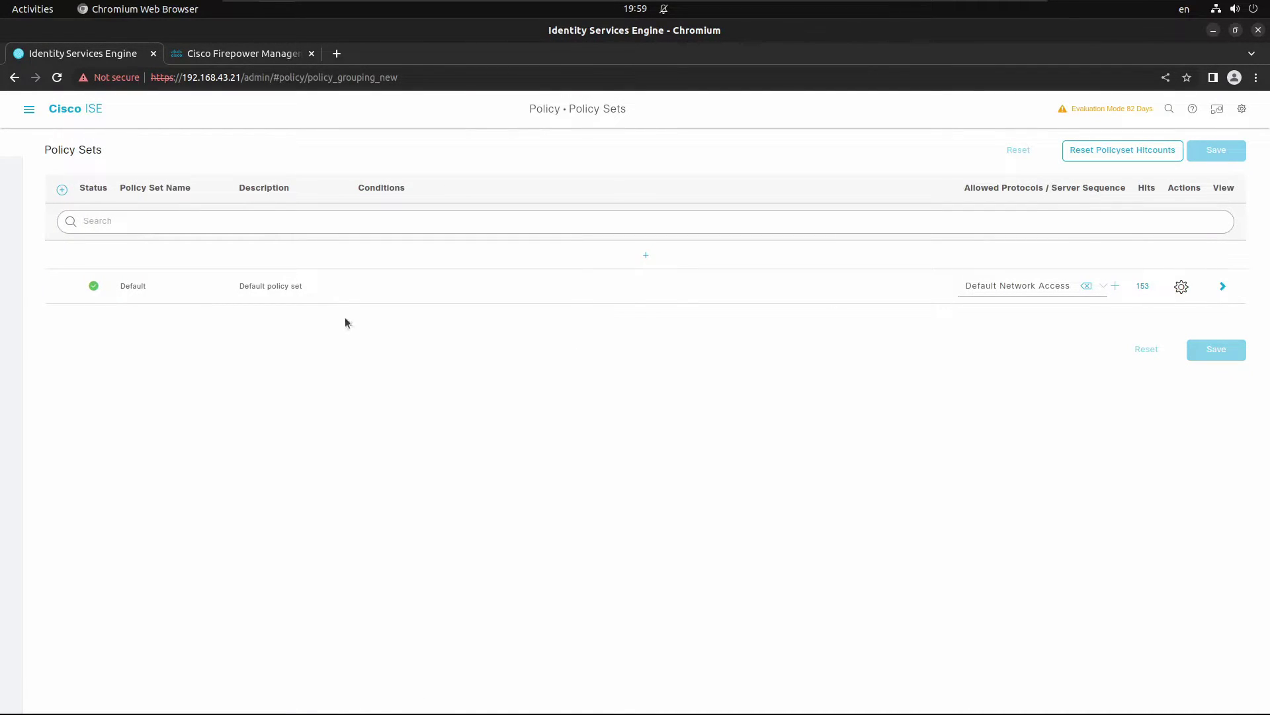
click(1216, 286)
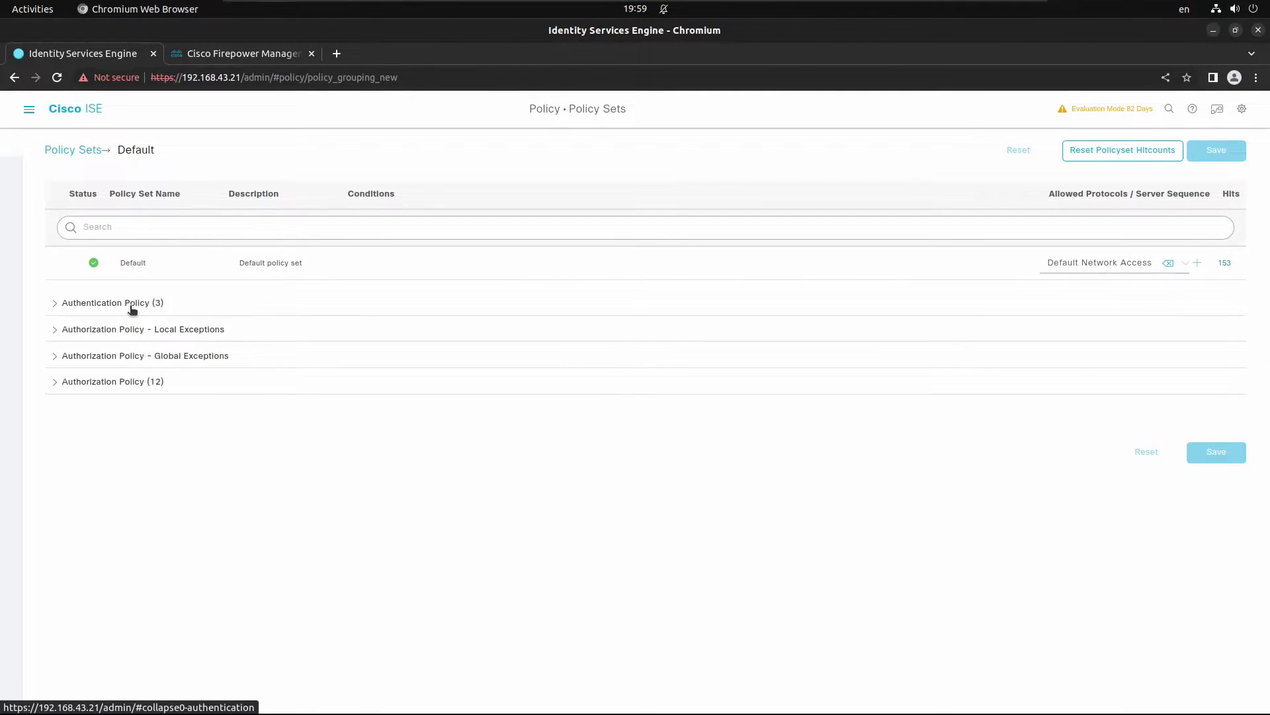
click(141, 383)
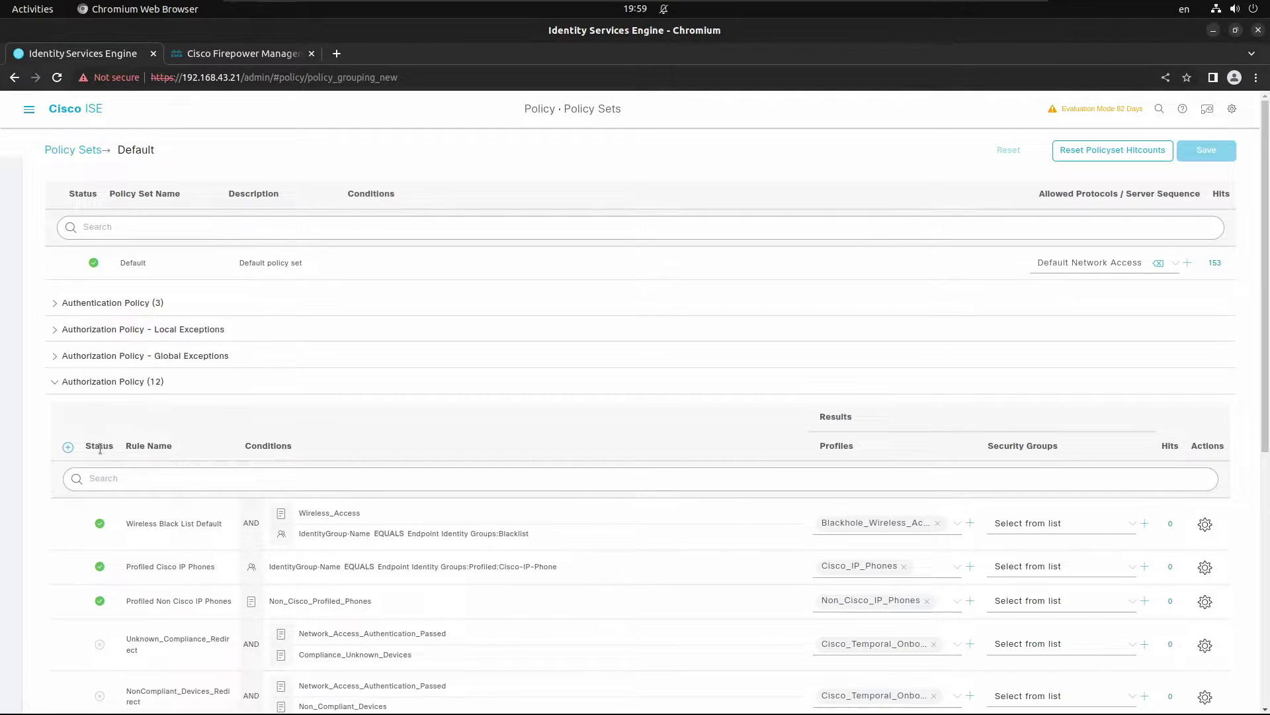
click(68, 448)
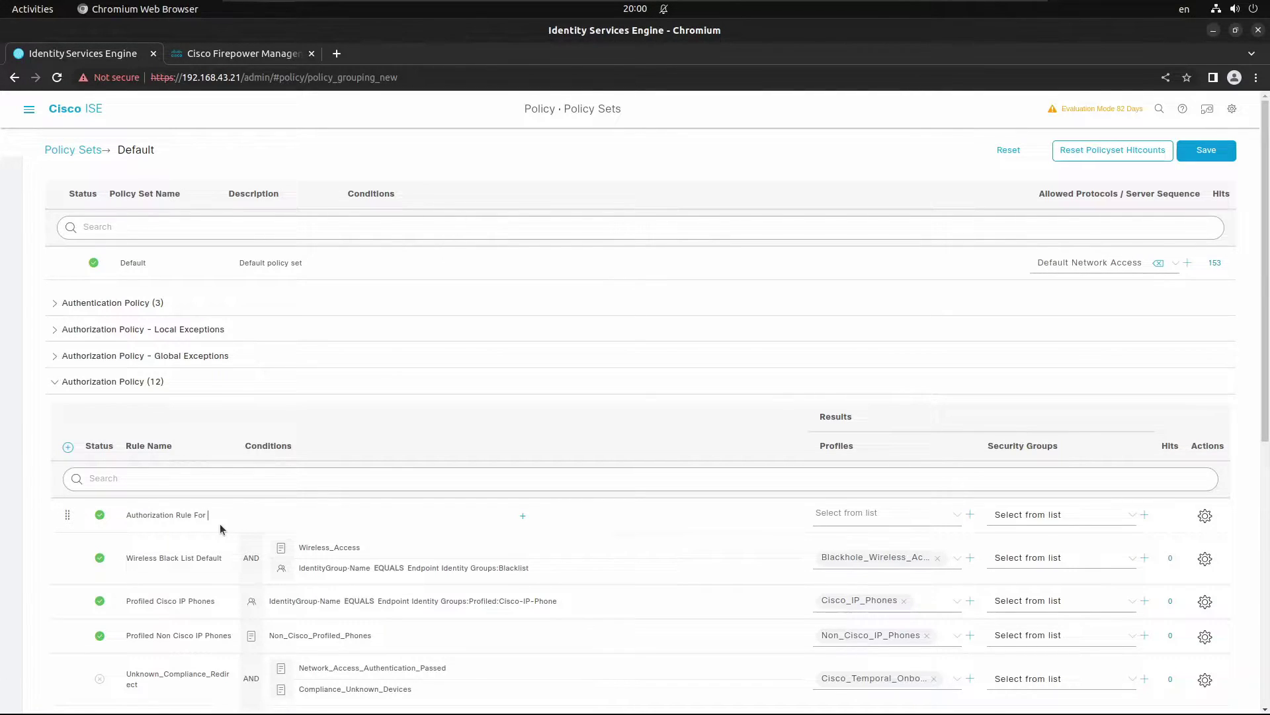
text(inistrators)
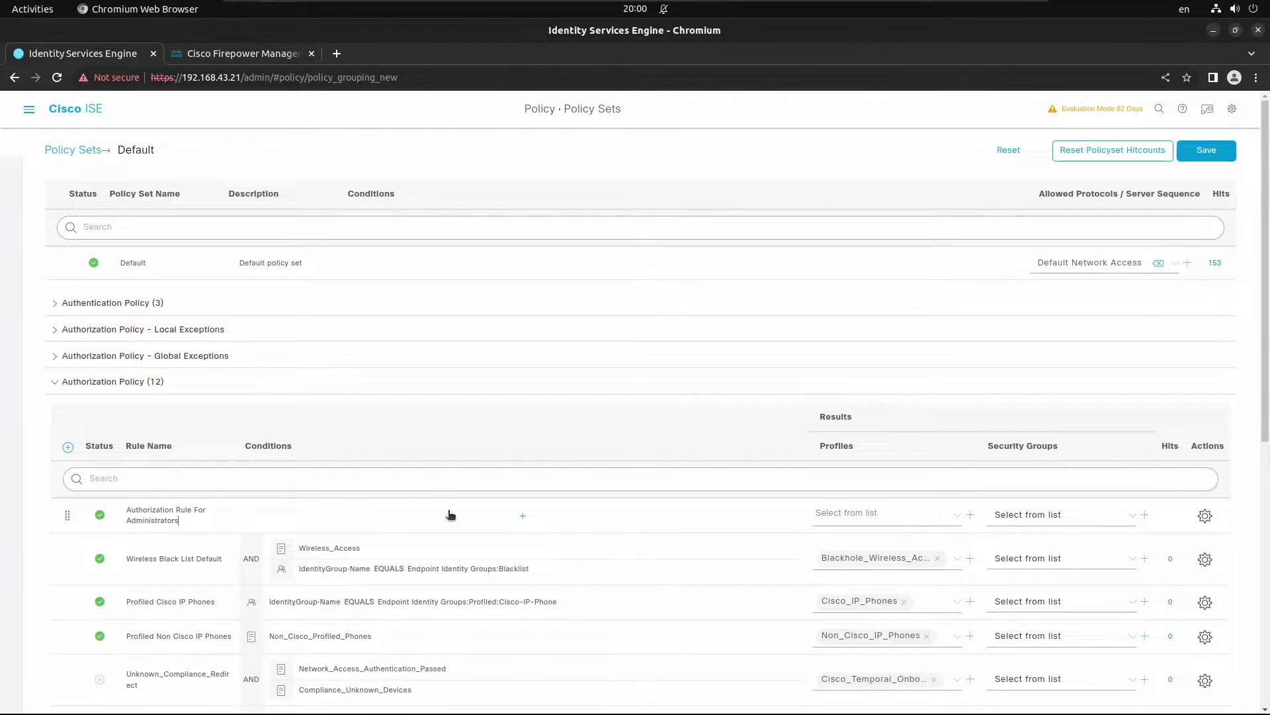
click(523, 515)
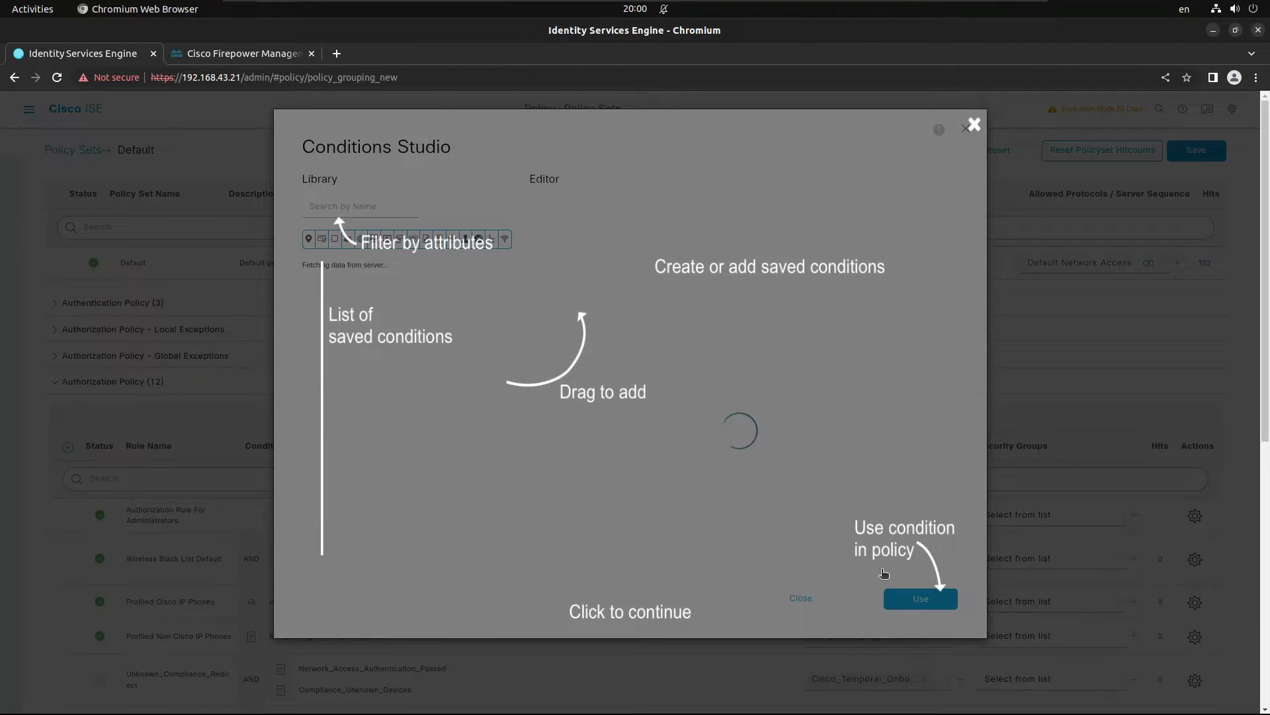
Step: Set the rule condition to IdentityGroup Name Equals User Identity Groups:FW_ADMINS
click(912, 491)
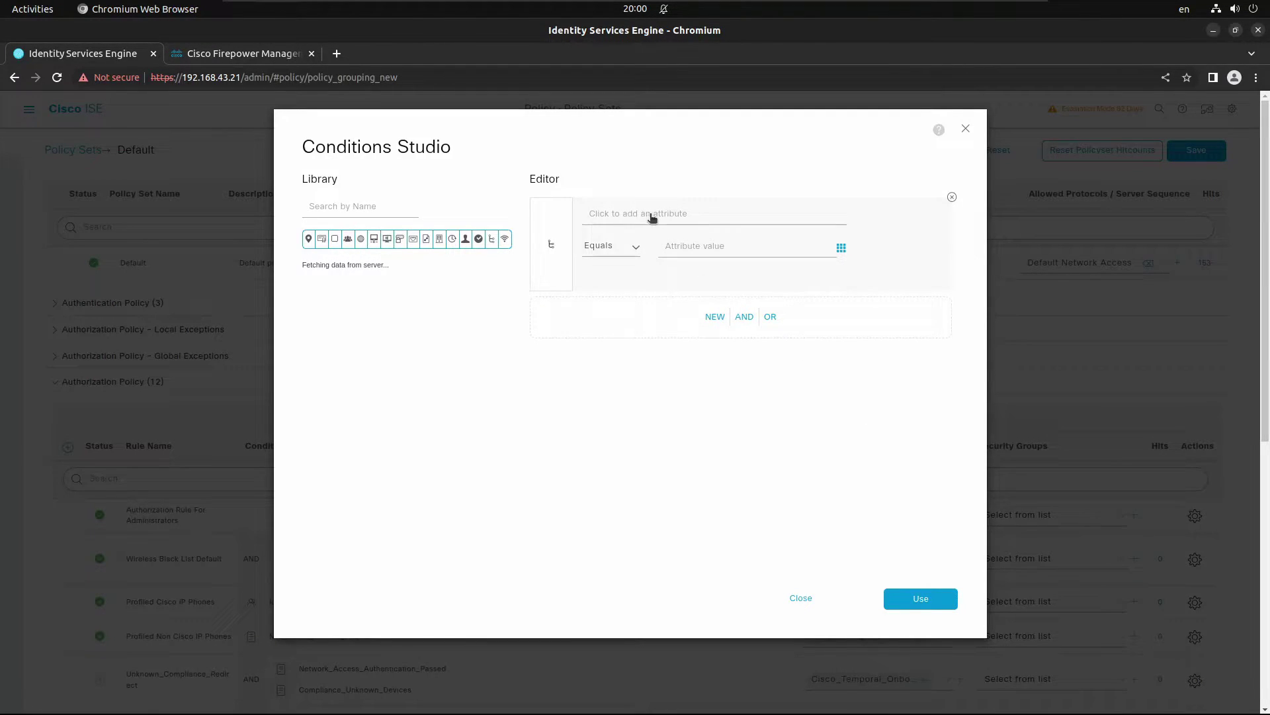
click(696, 223)
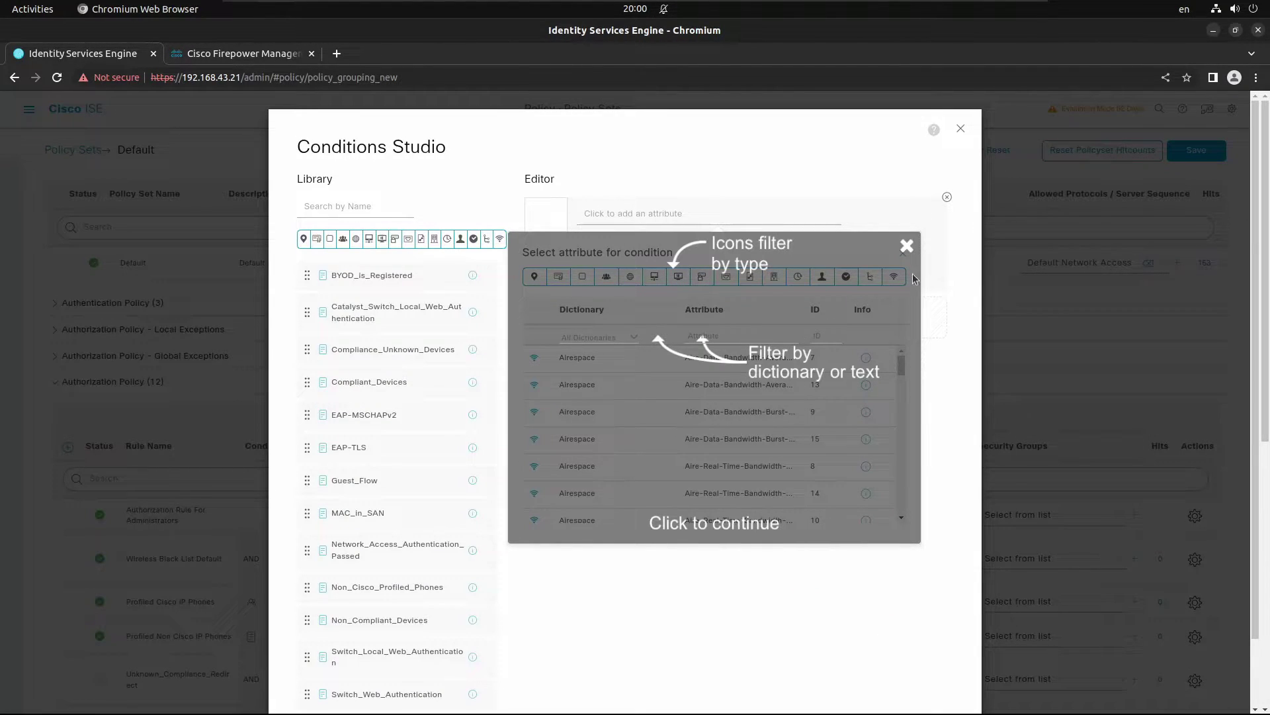
click(906, 249)
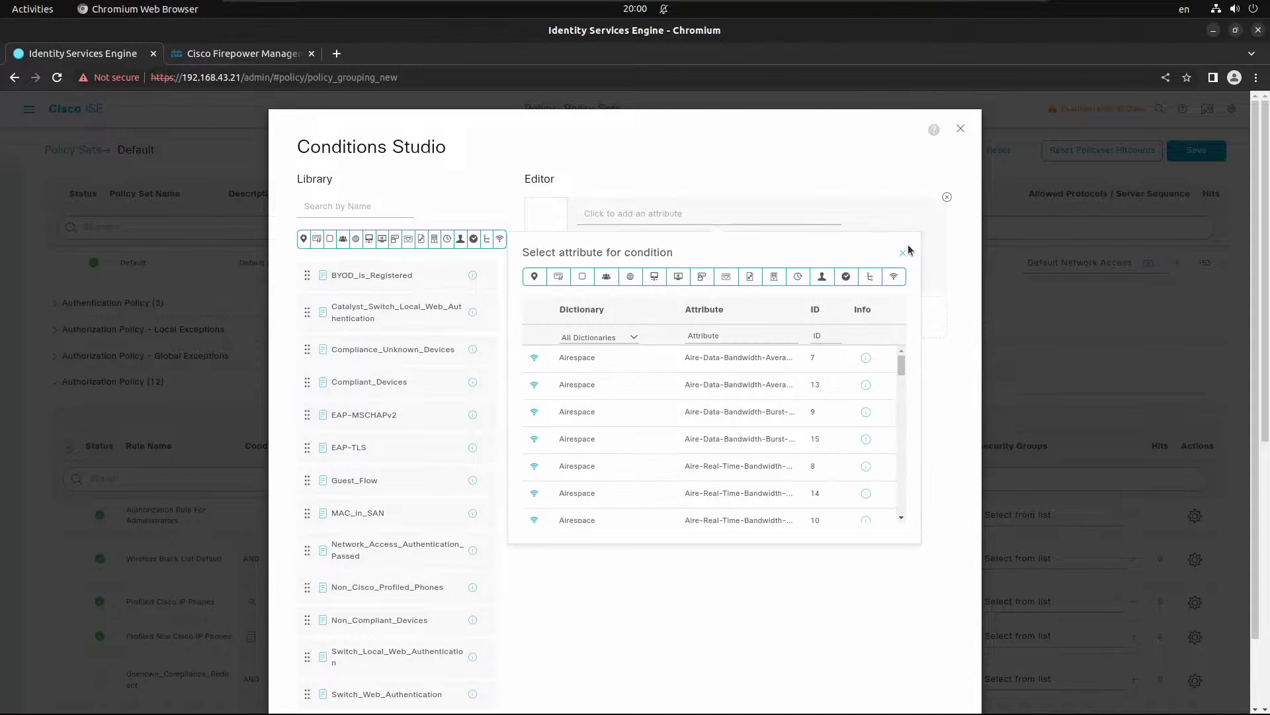
click(606, 277)
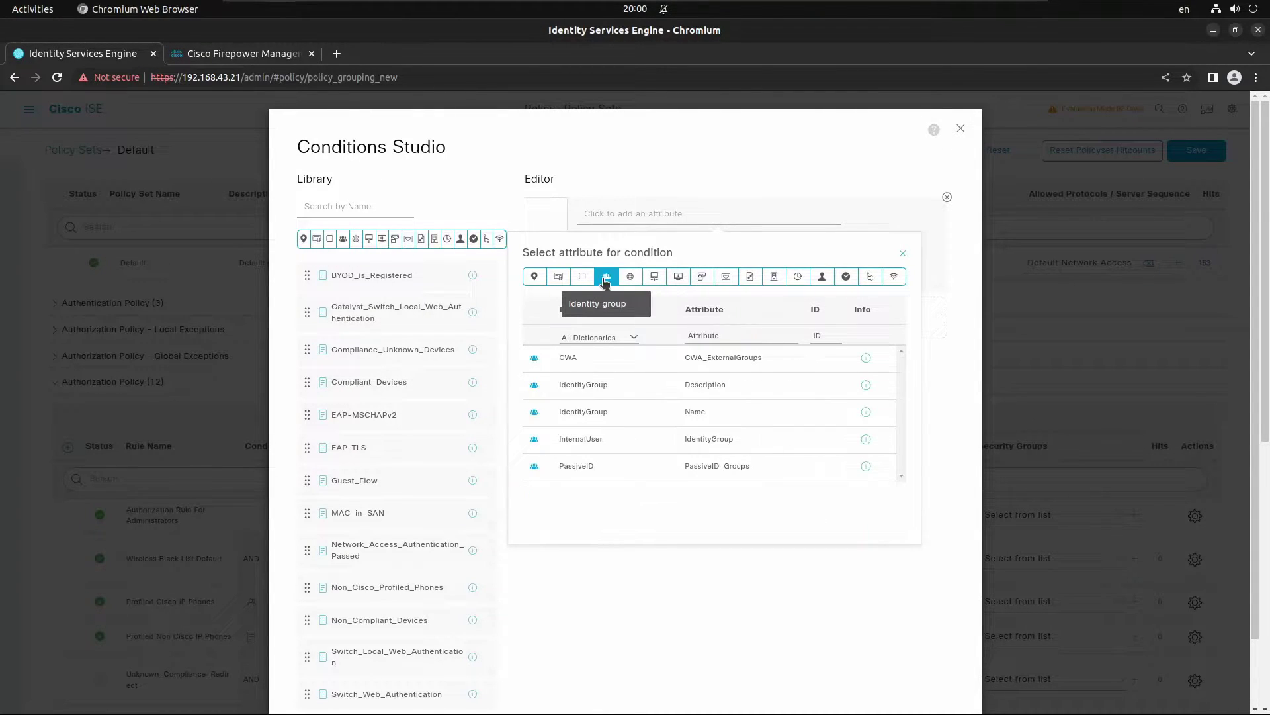
click(692, 413)
click(725, 247)
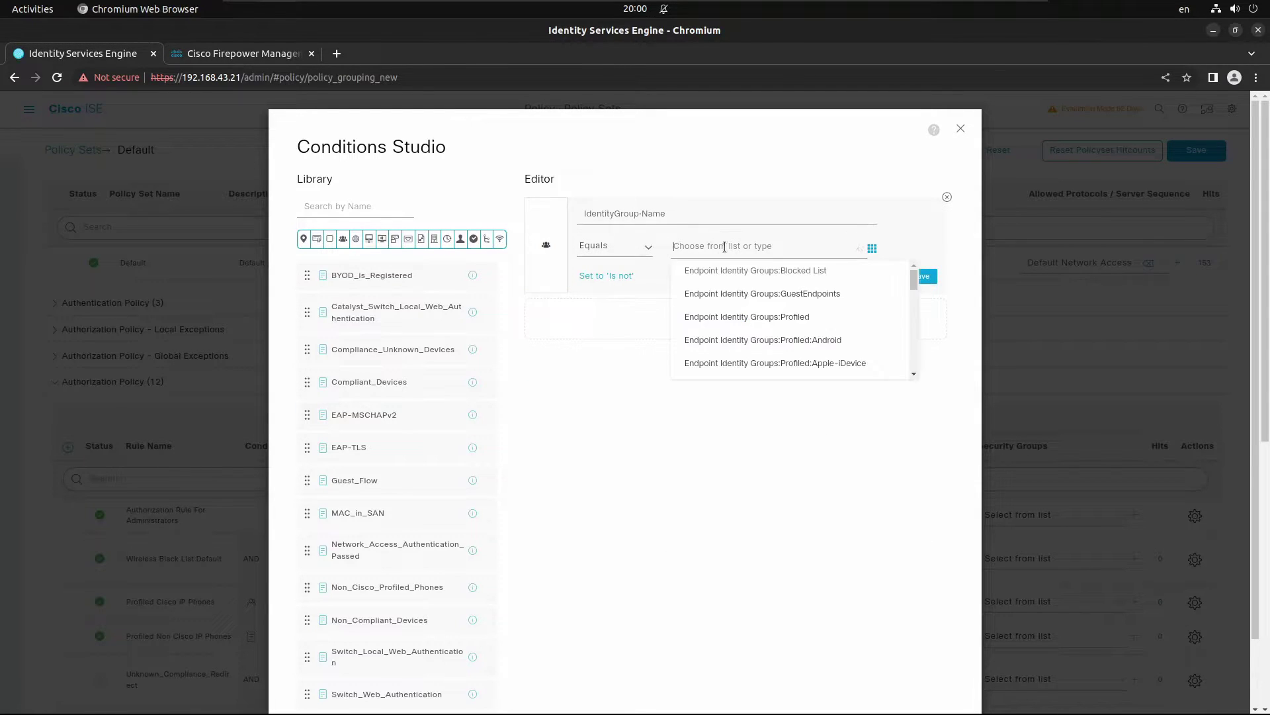
text(ad)
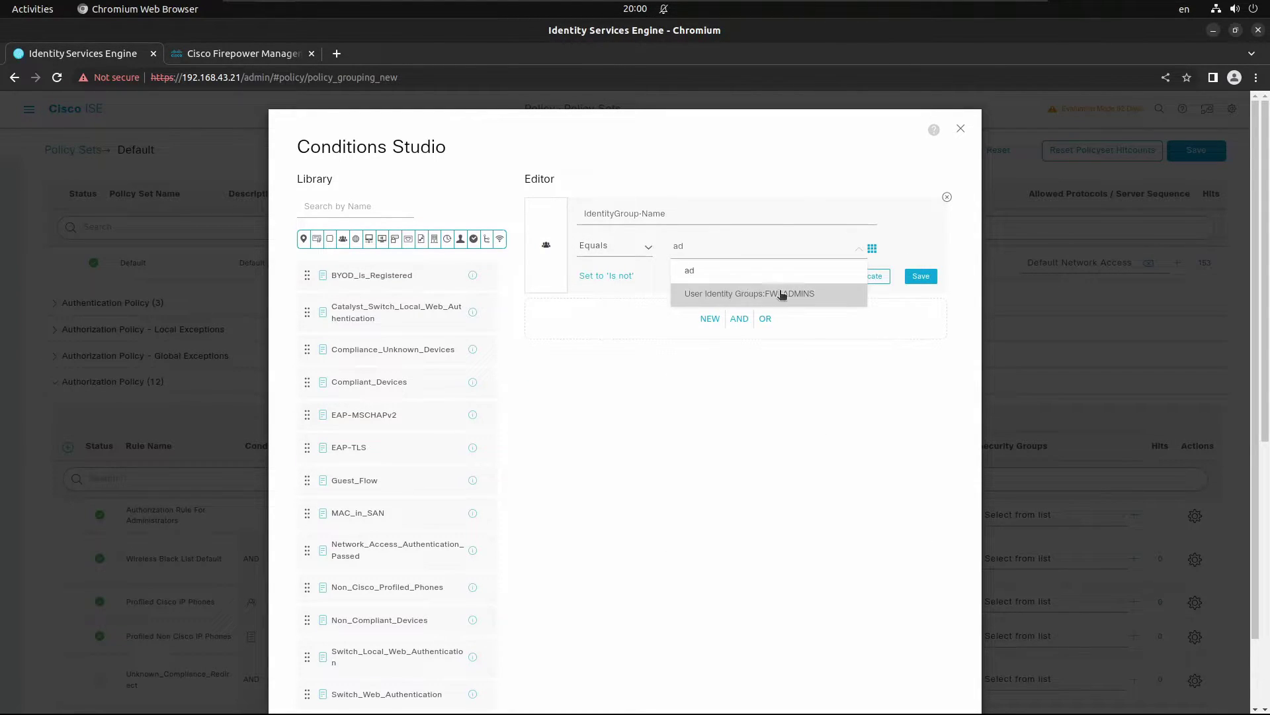
click(776, 292)
scroll(767, 474, down, 1)
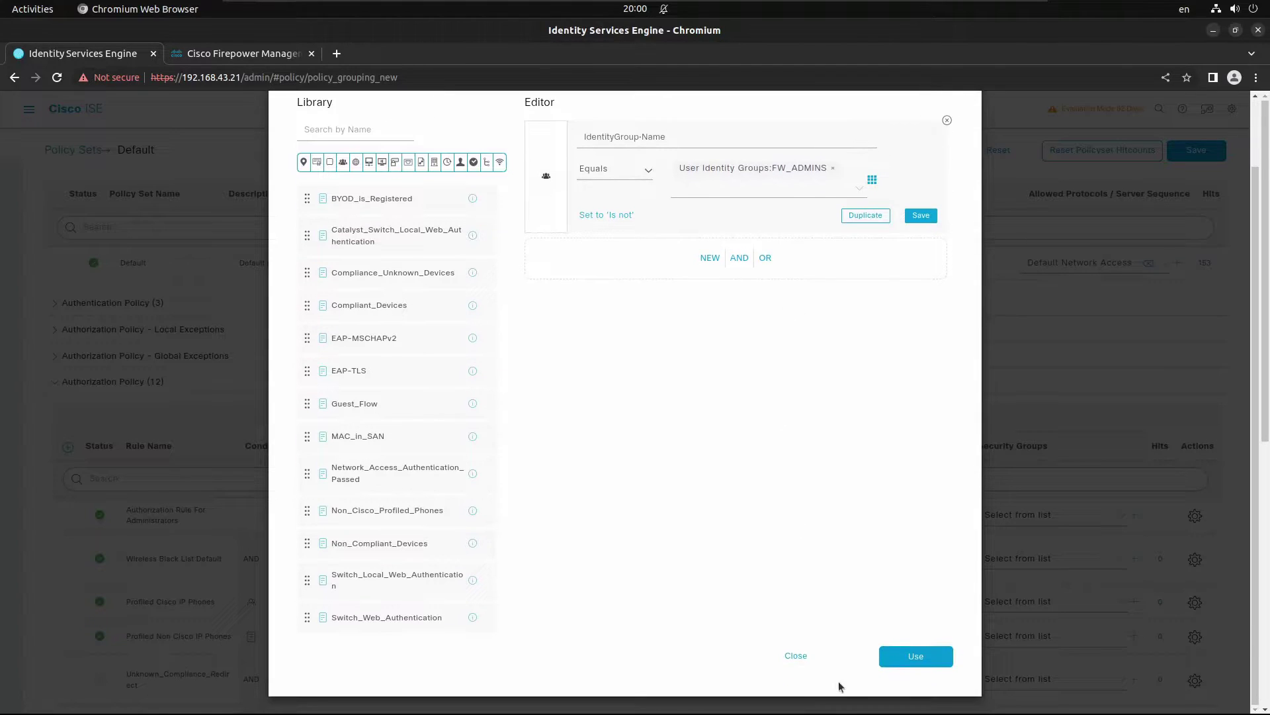
click(917, 659)
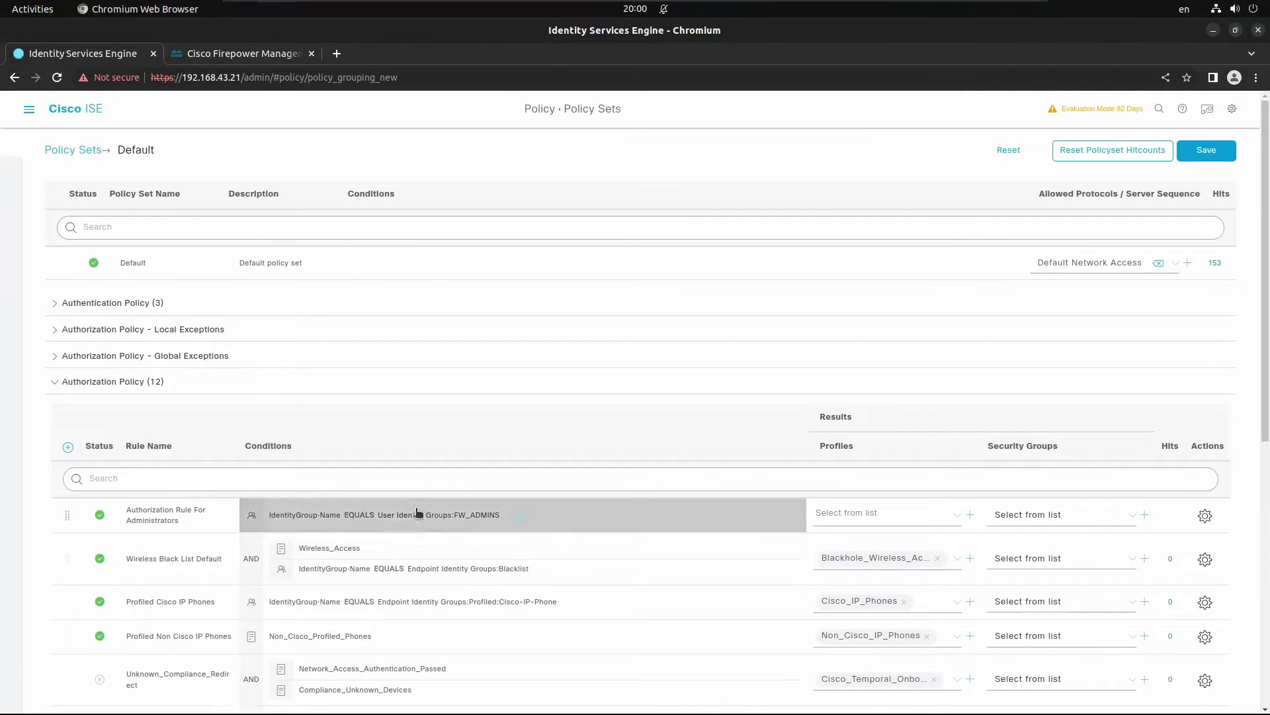
Step: Give the Administrators rule the ADMINS_AUTHZ_PROFILE profile and duplicate the rule below it
click(911, 516)
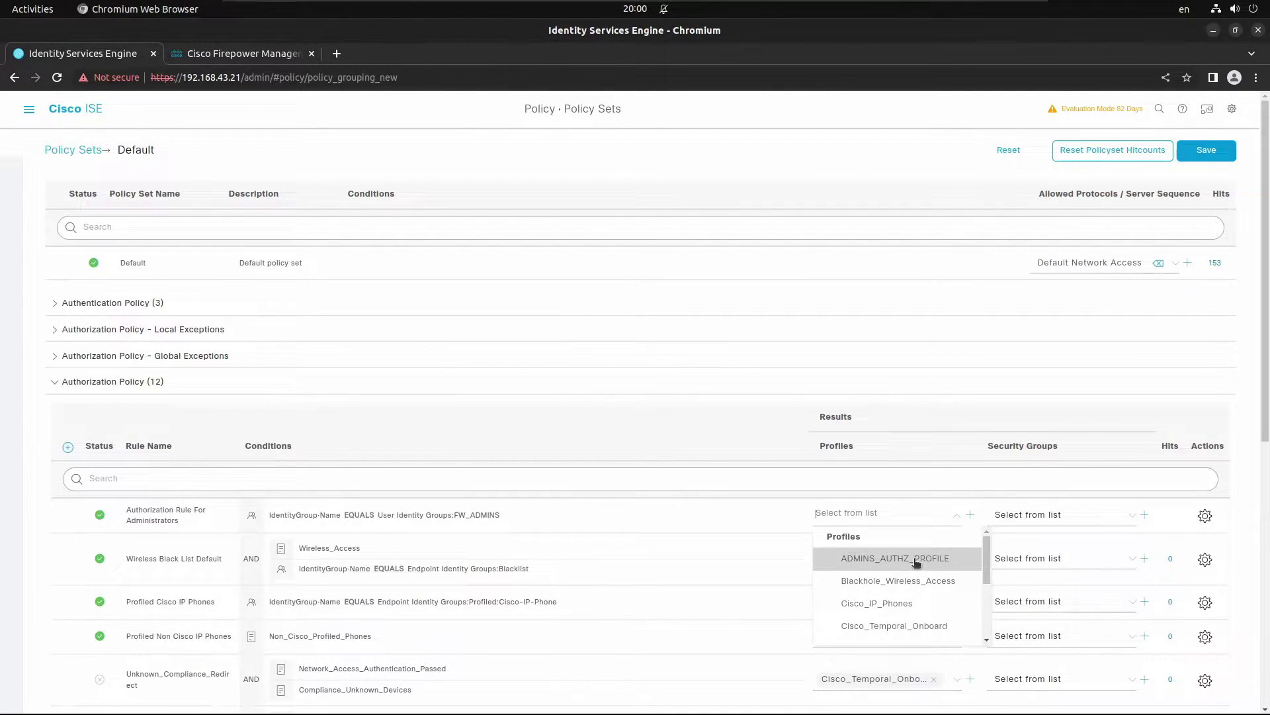
click(916, 561)
click(1201, 517)
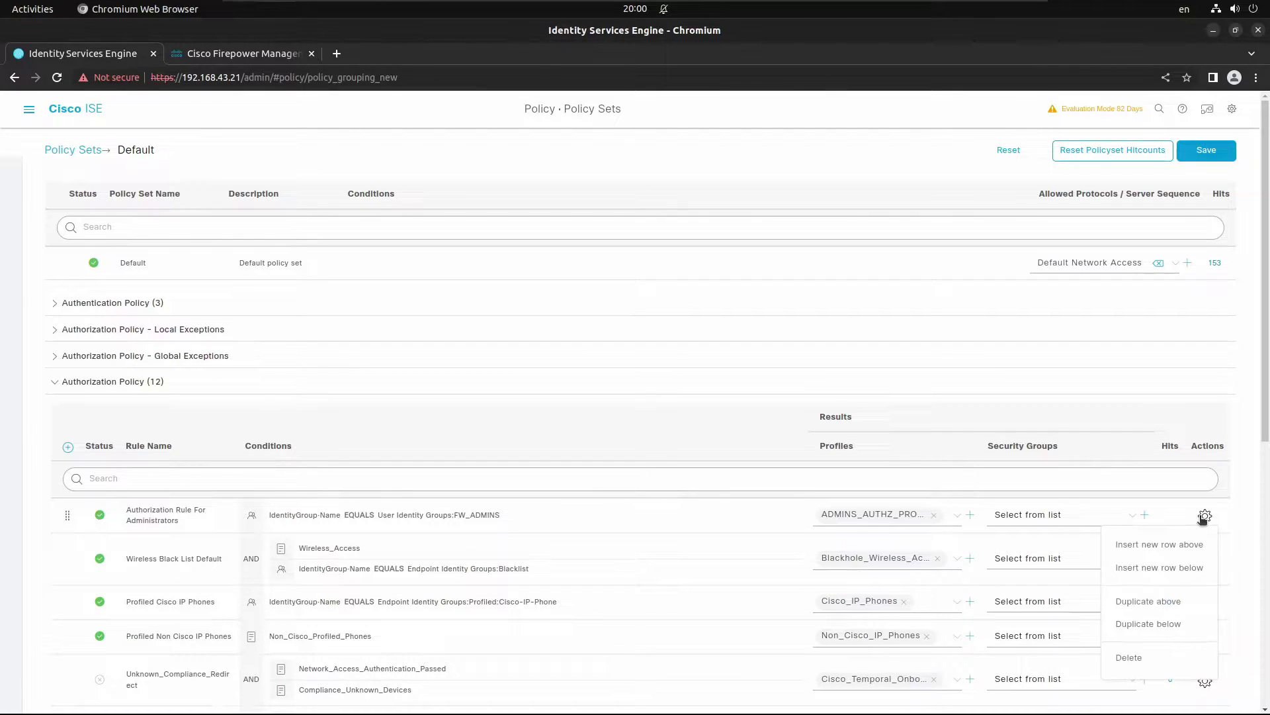
click(1169, 625)
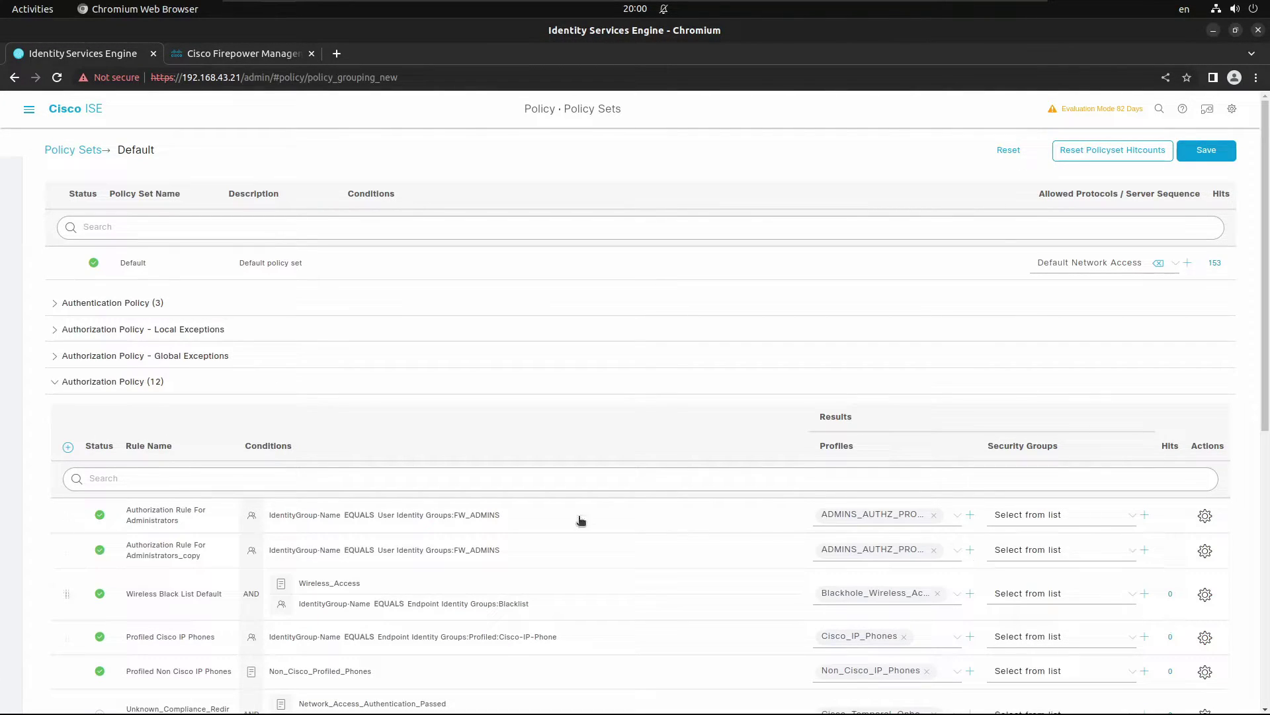
Step: Rename the duplicated rule to 'Authorization Rule For Operators'
click(198, 555)
drag(200, 554, 130, 554)
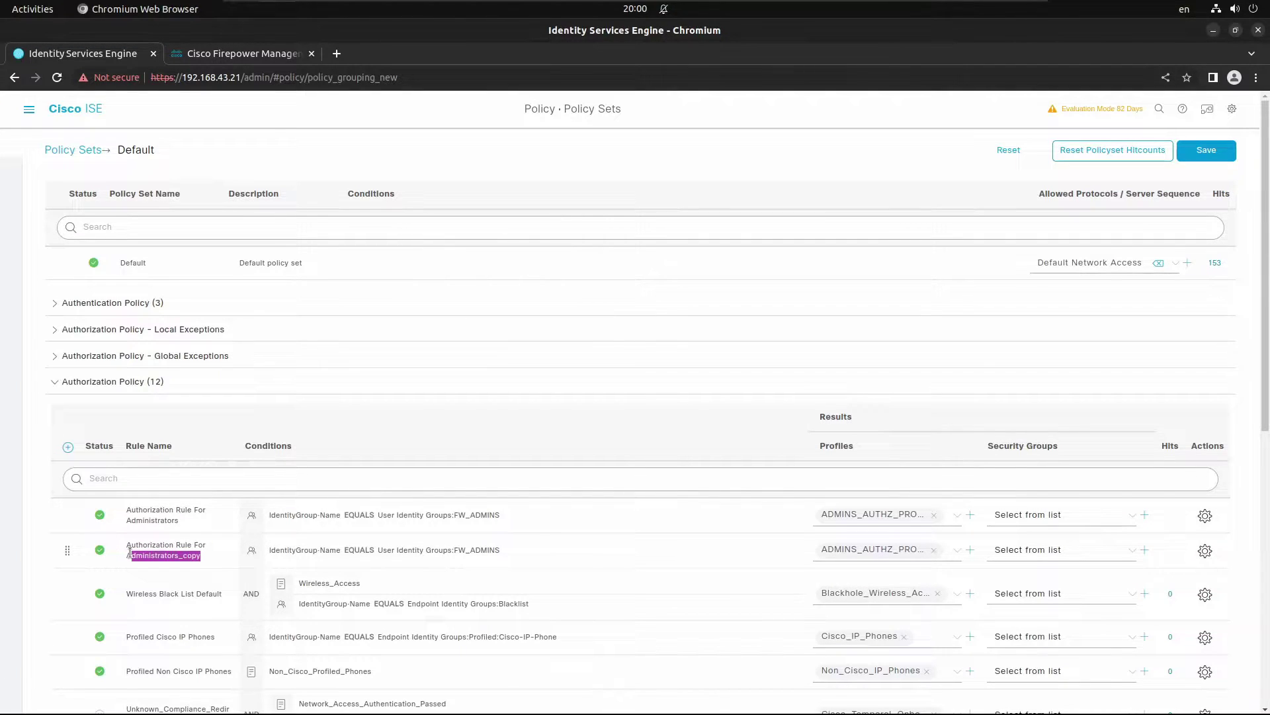
key(BackSpace)
key(BackSpace)
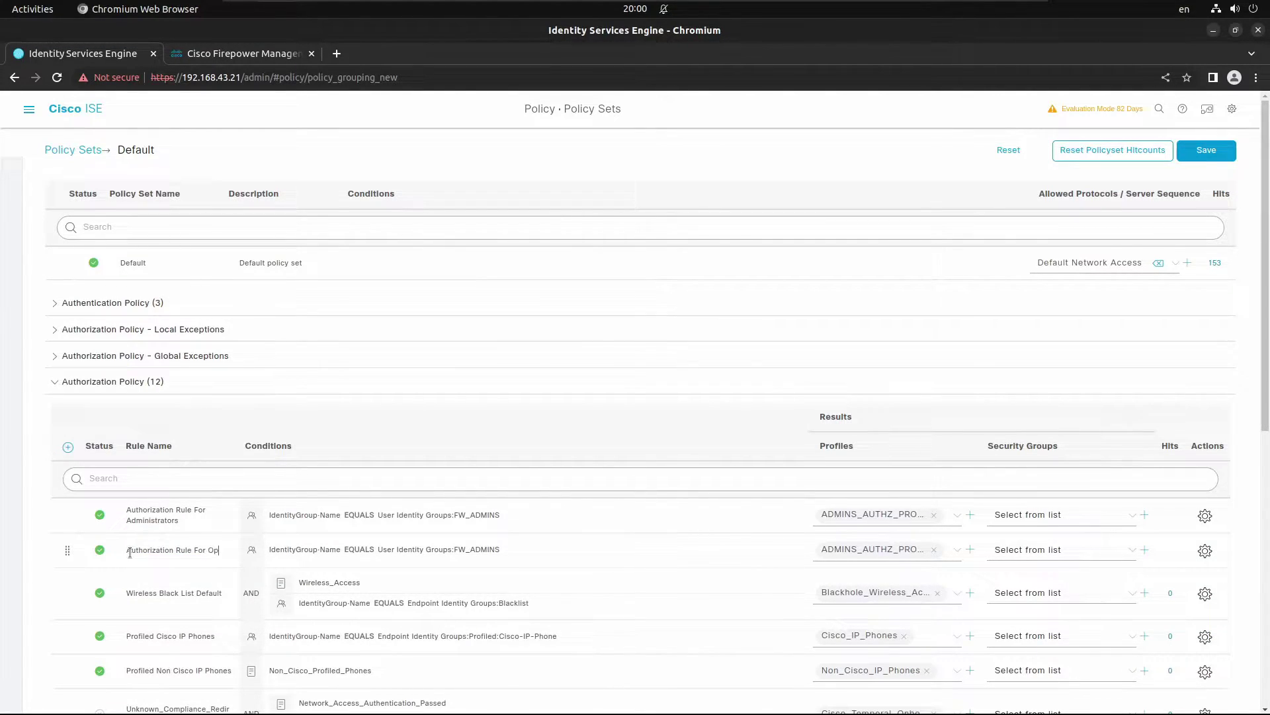
text(Operators)
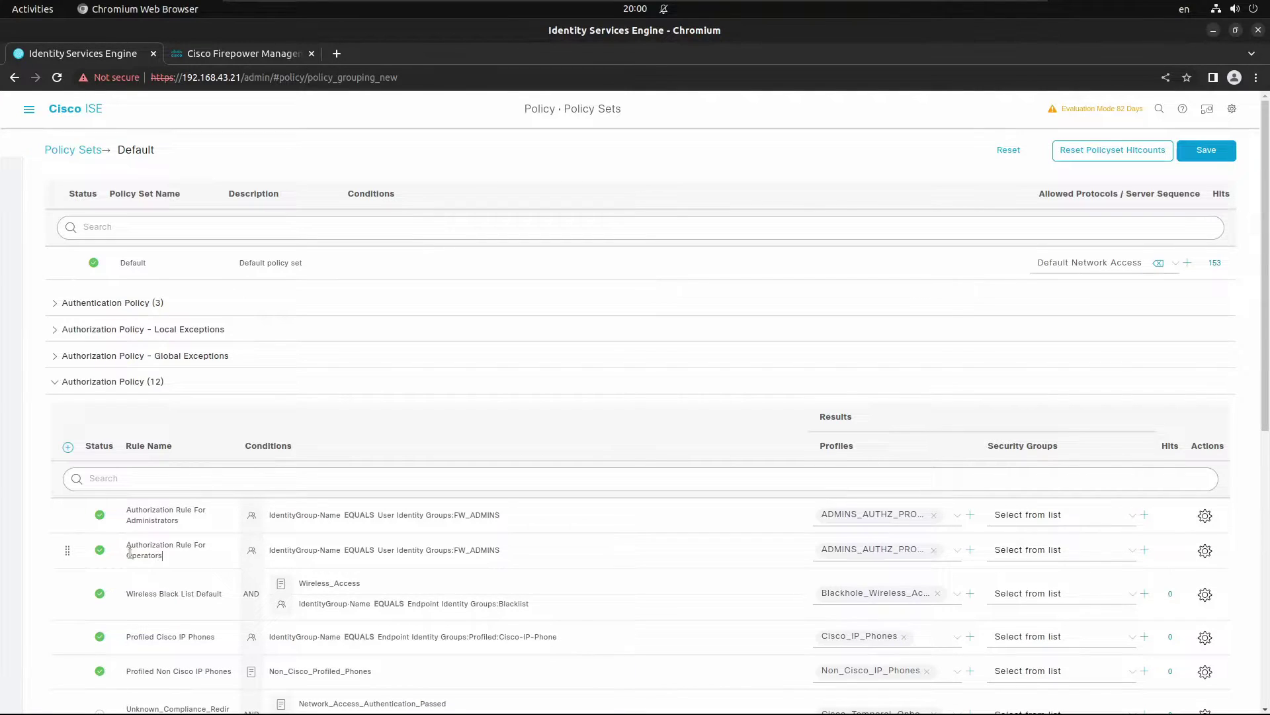
Step: Change the Operators rule condition from FW_ADMINS to User Identity Groups:FW_OPERATORS
click(488, 553)
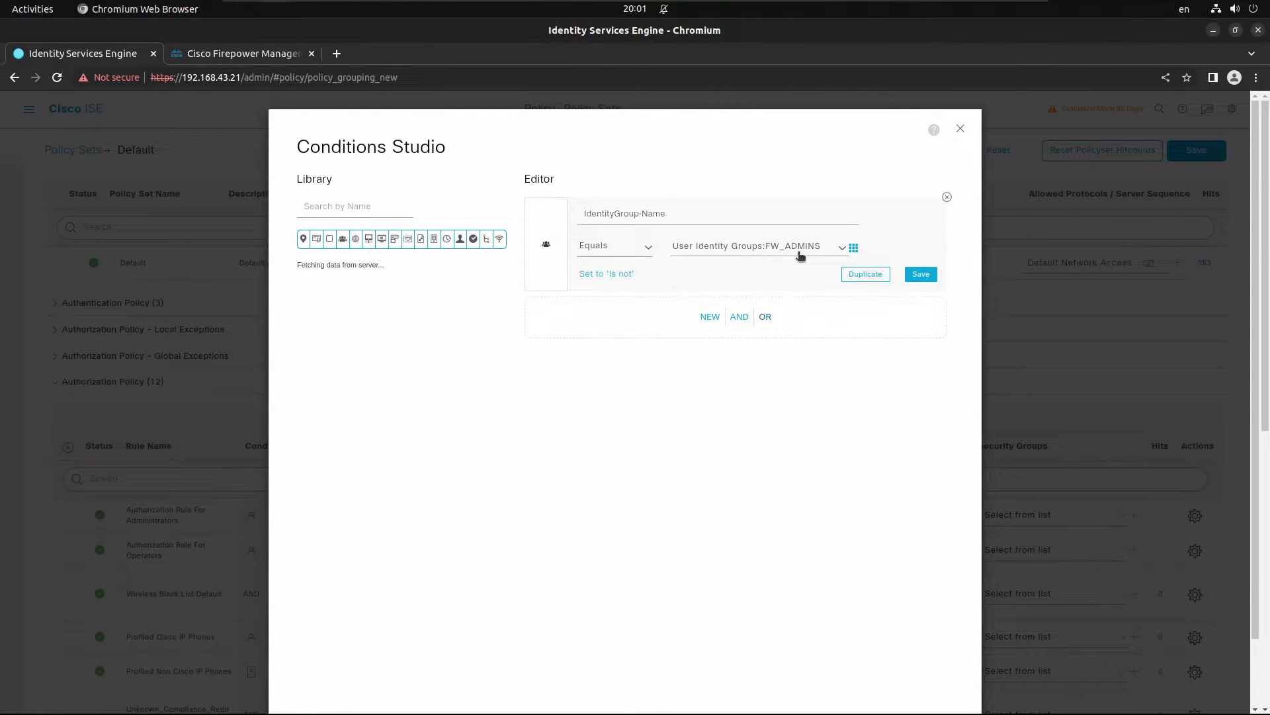
click(840, 247)
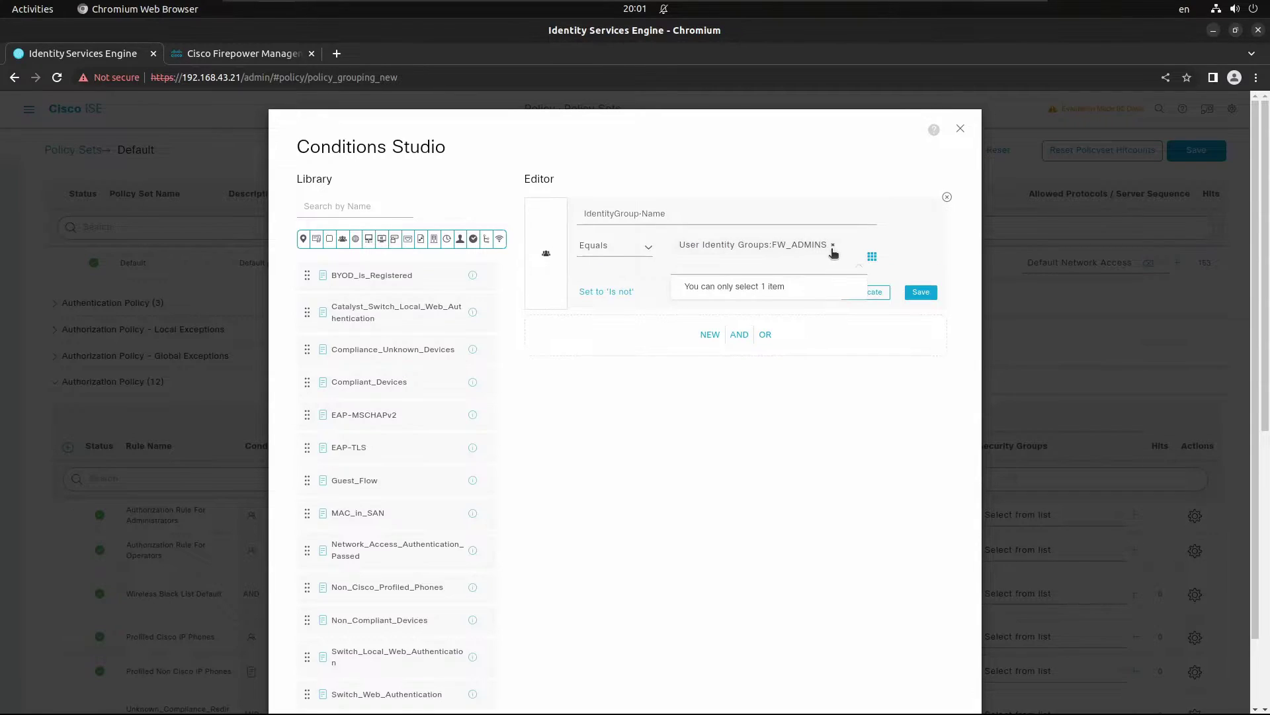
click(833, 246)
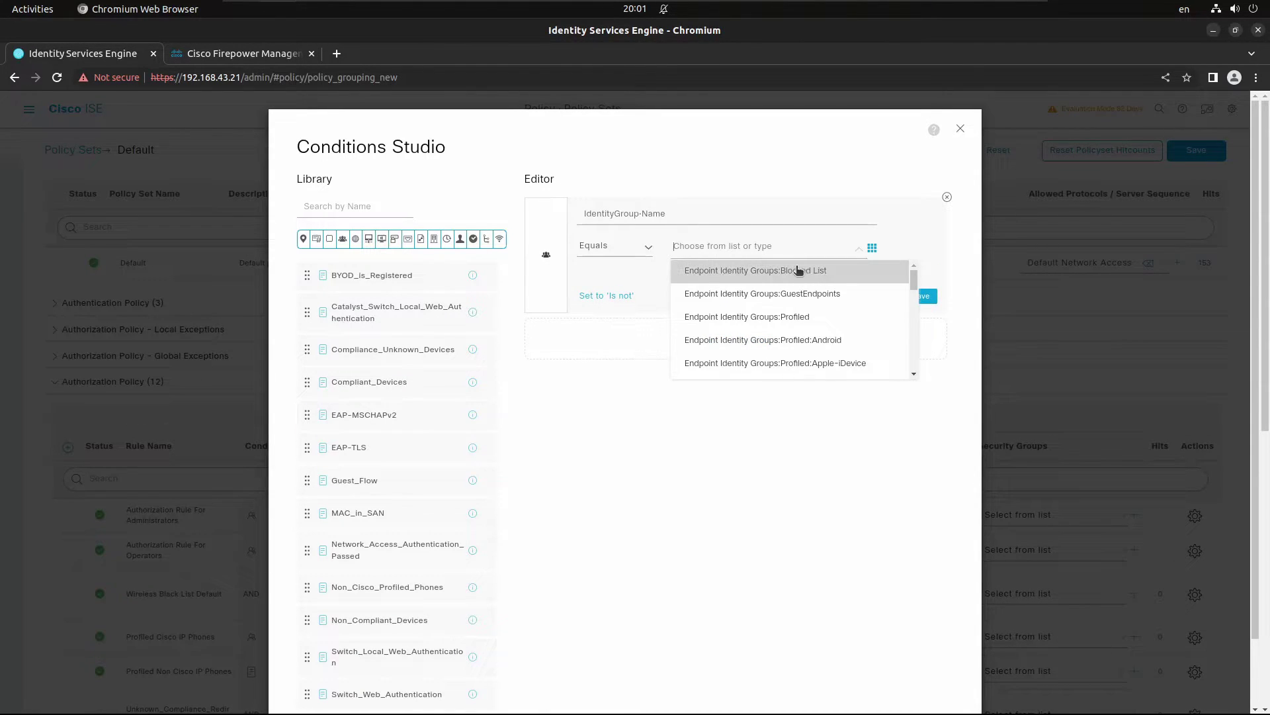
text(op)
click(800, 294)
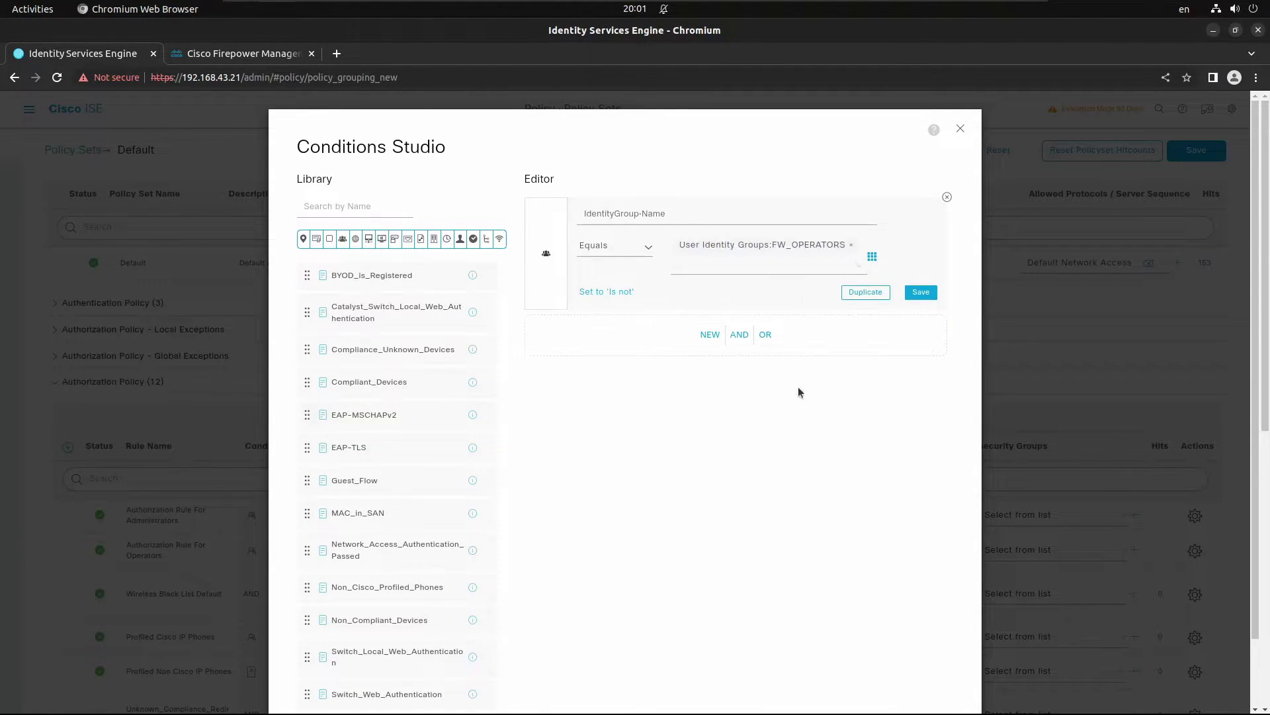
scroll(827, 562, down, 2)
click(916, 660)
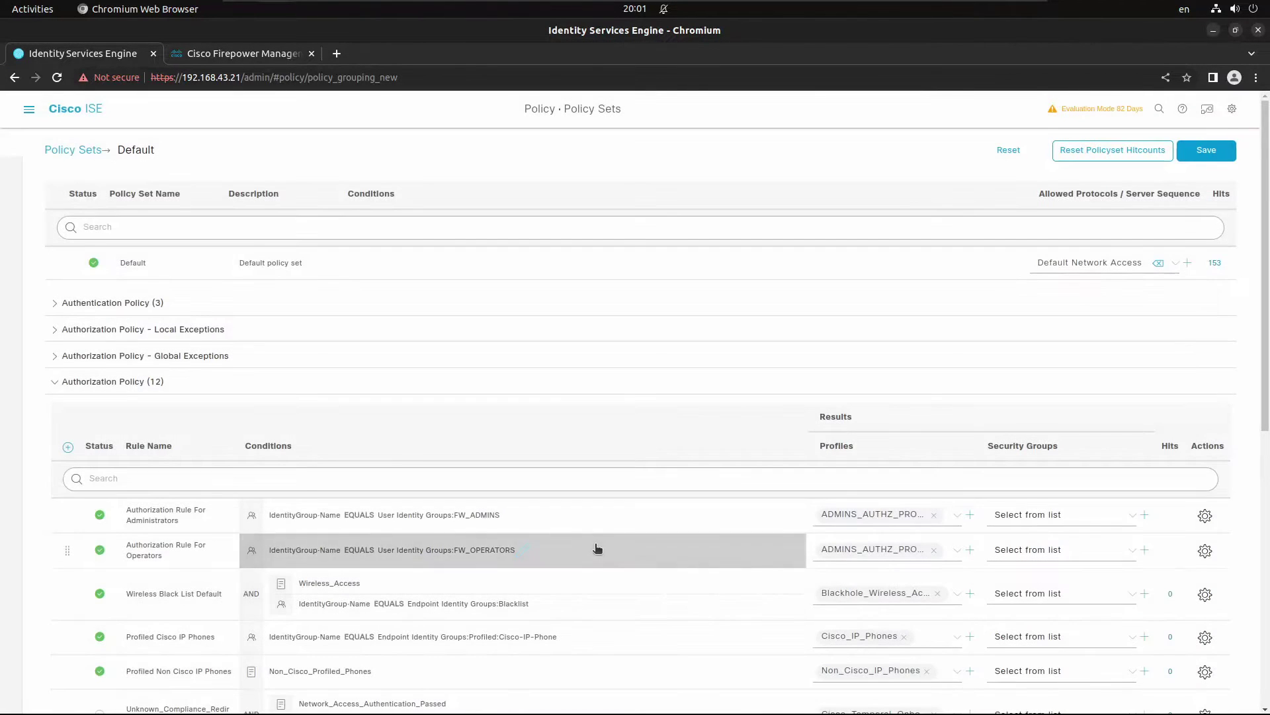
Step: Set the Operators rule's profile to OPERATORS_AUTH_PROFILE and save the authorization policy
click(934, 551)
text(op)
click(907, 593)
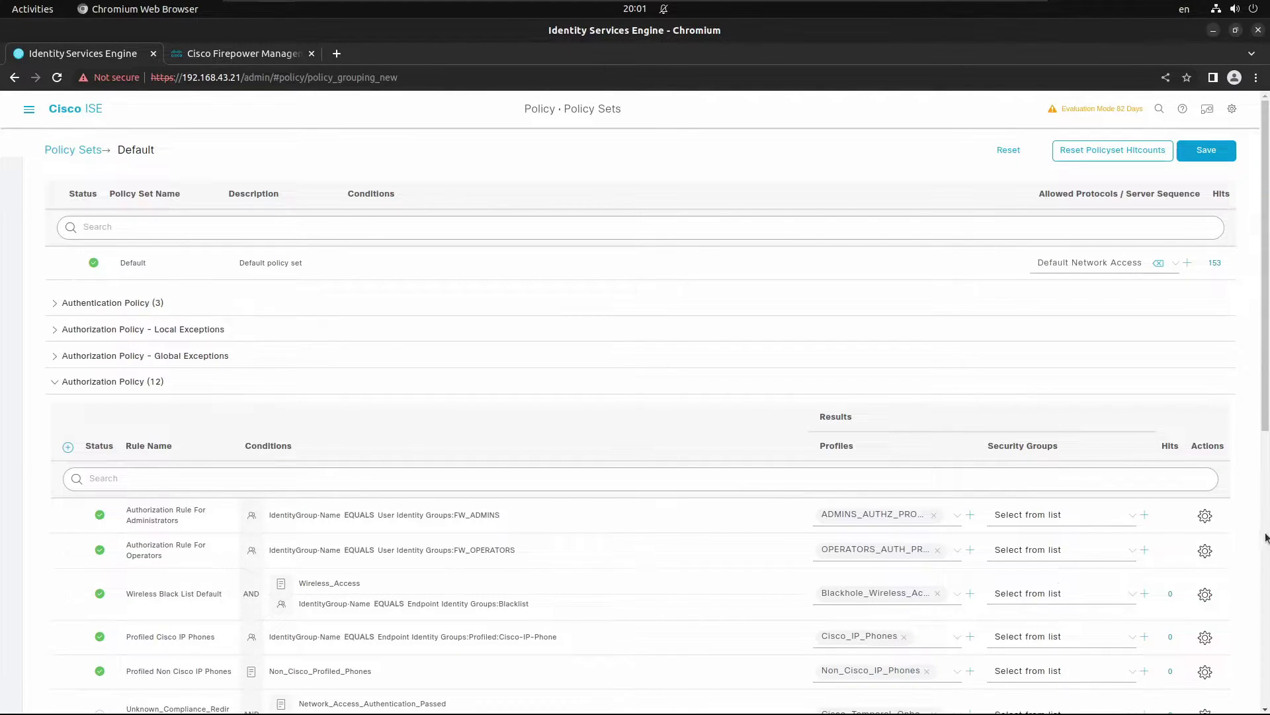
click(1205, 153)
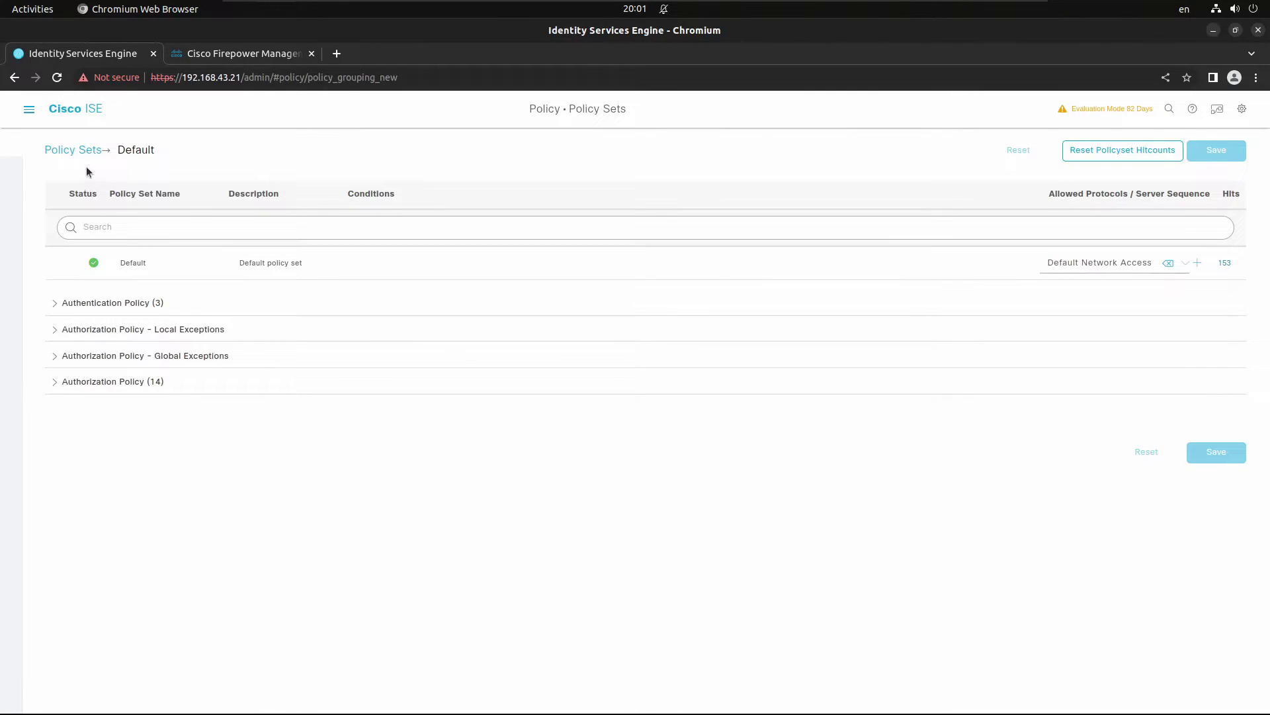
Step: Open the Operations > RADIUS Live Logs page in ISE
click(29, 109)
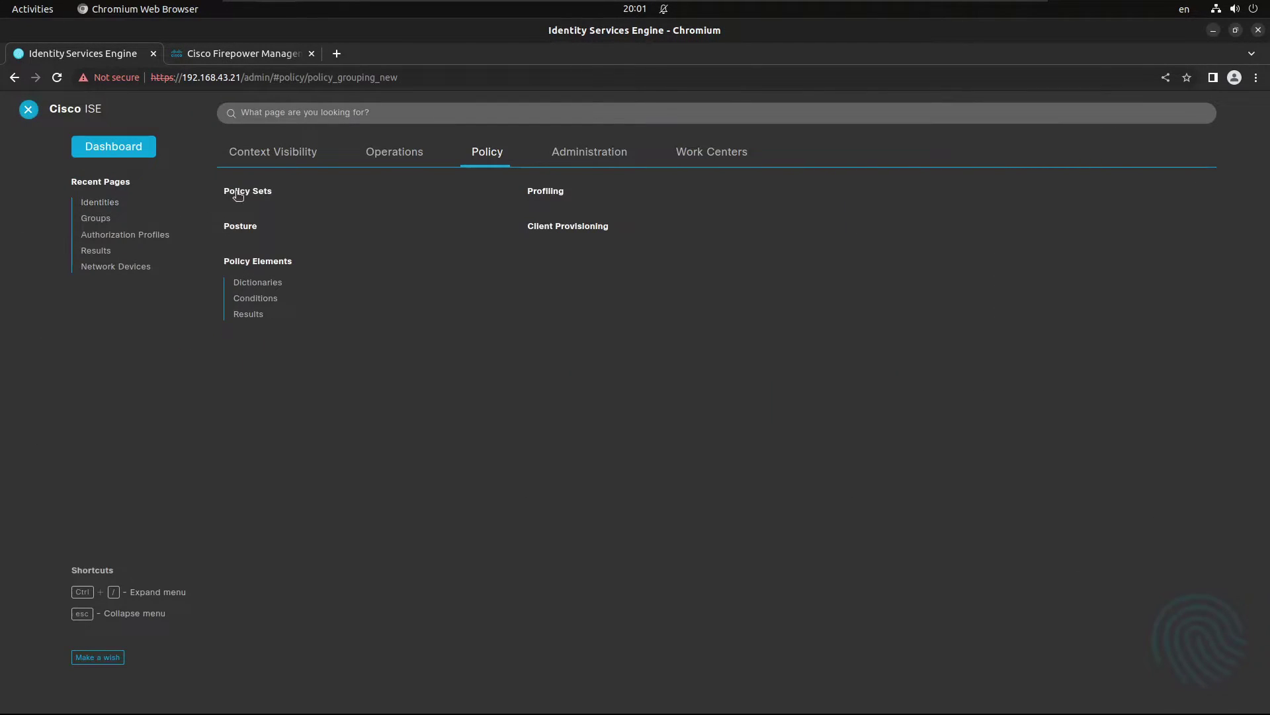
click(386, 162)
click(268, 213)
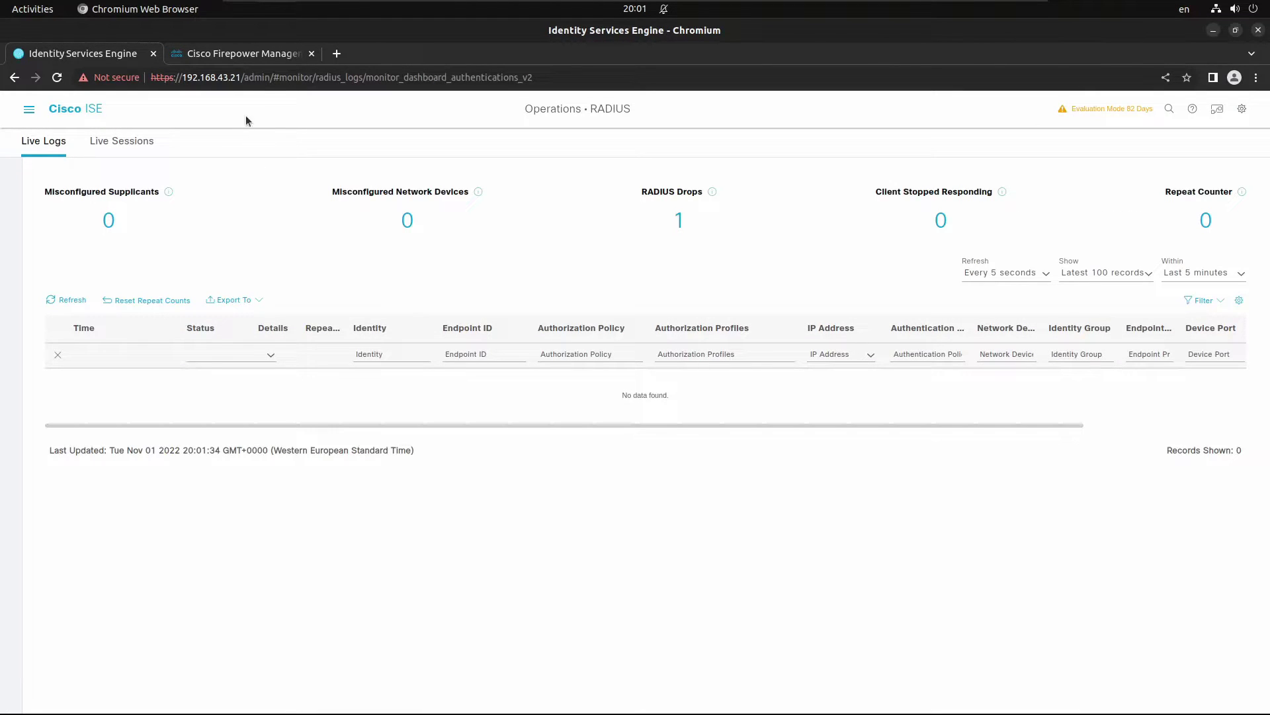
Step: In Firepower Management Center, go to Users > External Authentication
click(260, 63)
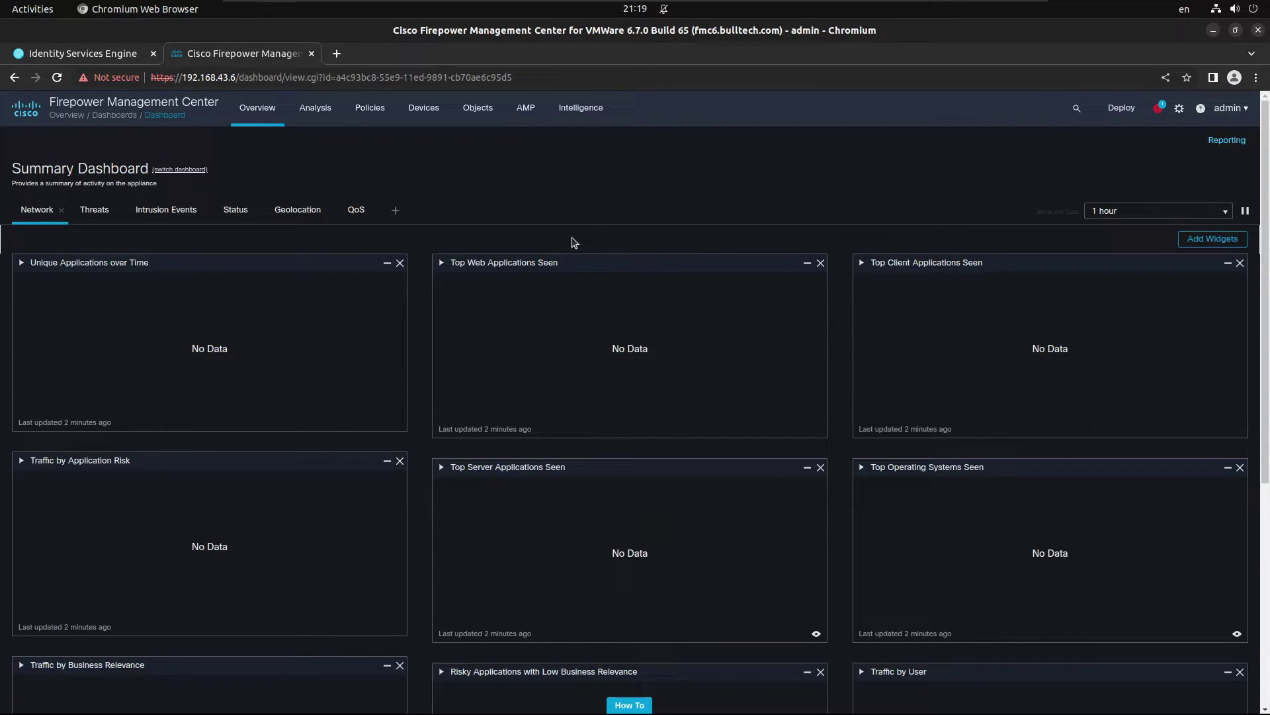
click(1179, 108)
click(854, 161)
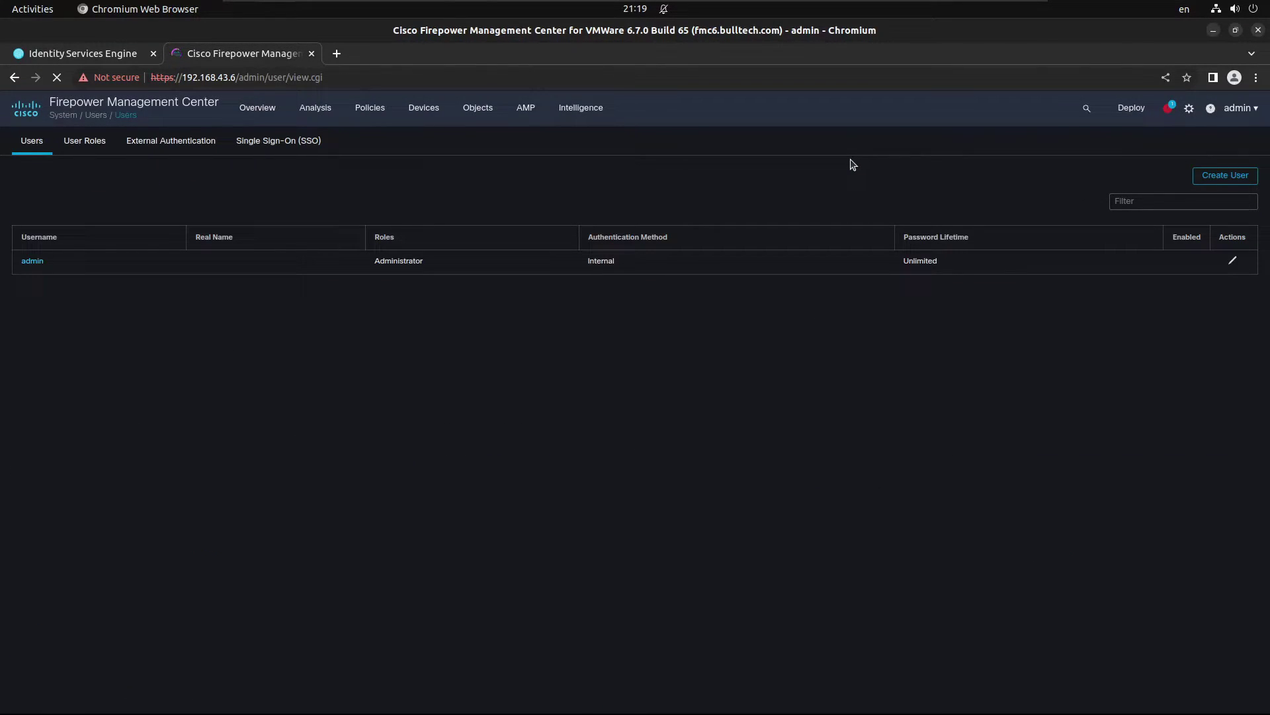
click(185, 149)
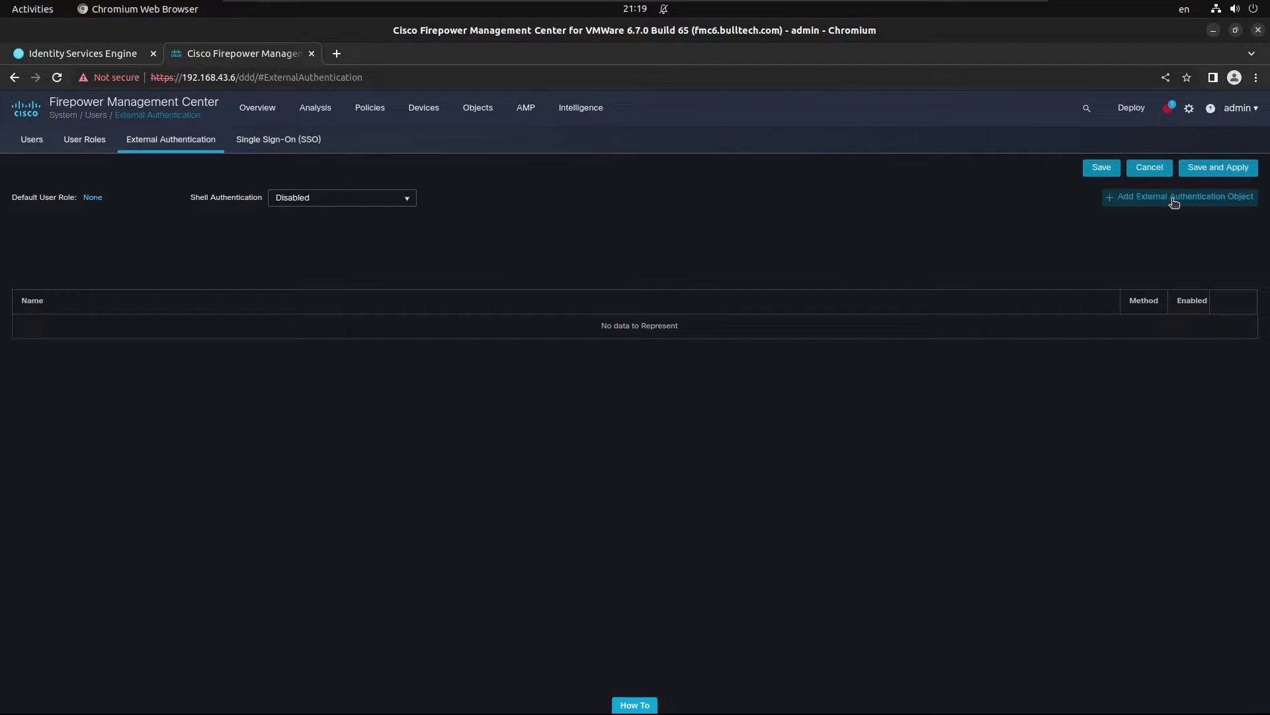
Step: Create a RADIUS authentication object named ISE with server 192.168.43.21, port 1812 and the secret key
click(1174, 204)
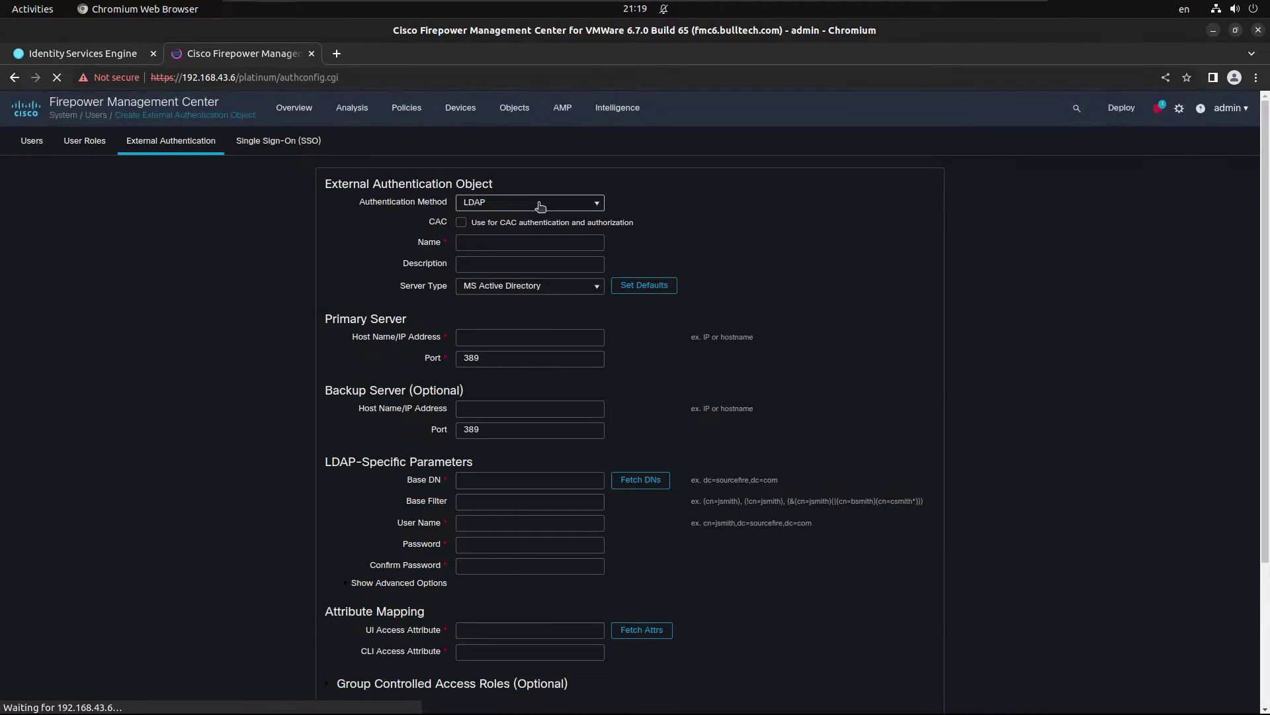
click(540, 204)
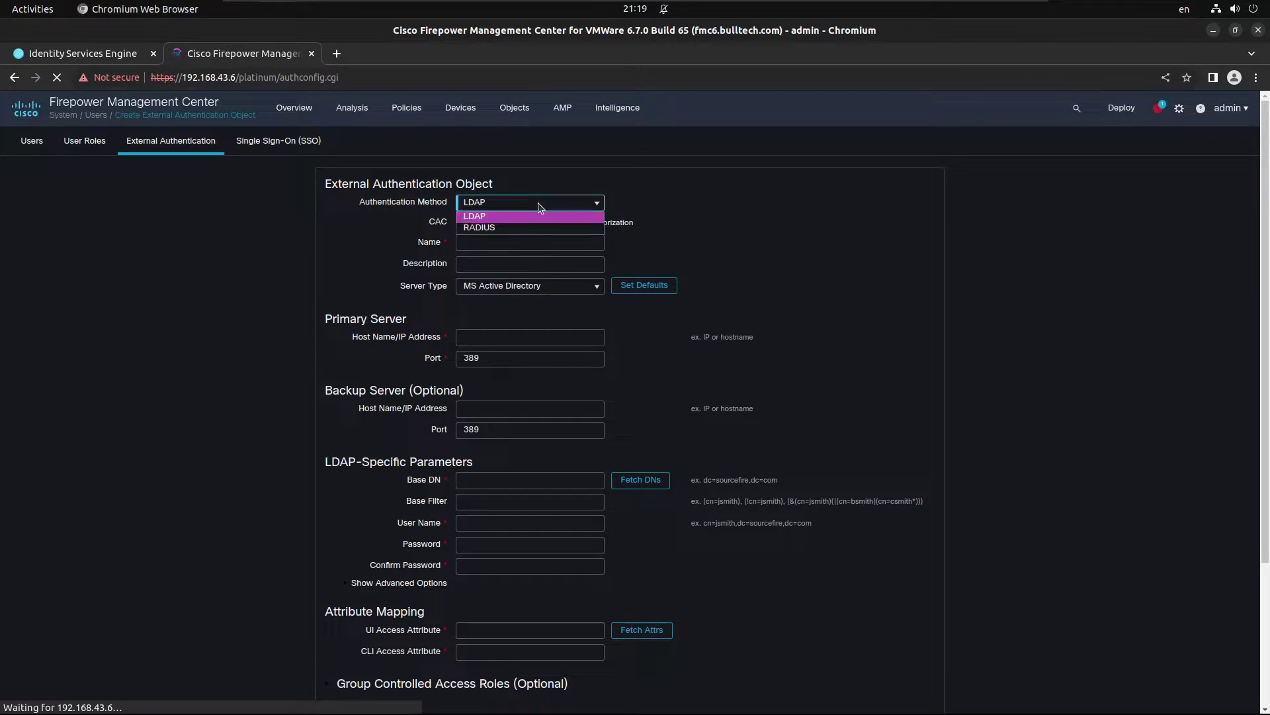
click(509, 228)
click(509, 222)
text(ISE)
key(Tab)
key(Tab)
text(19)
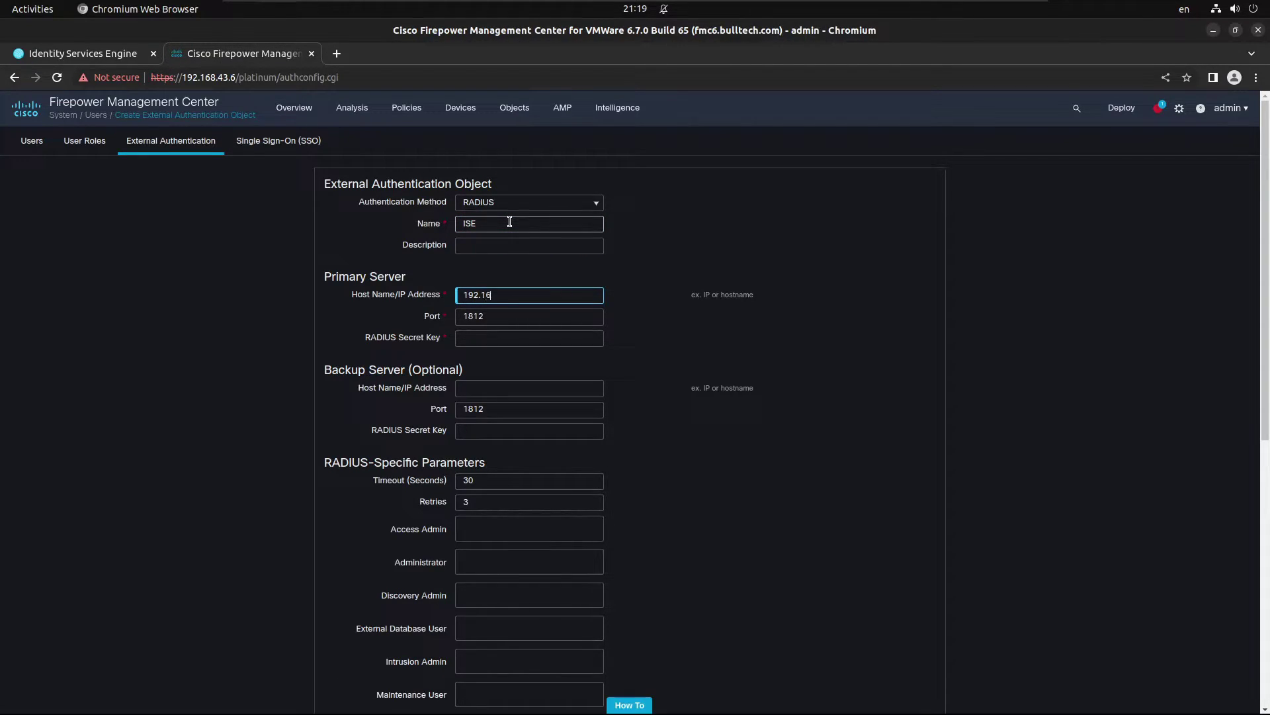
key(Tab)
key(Tab)
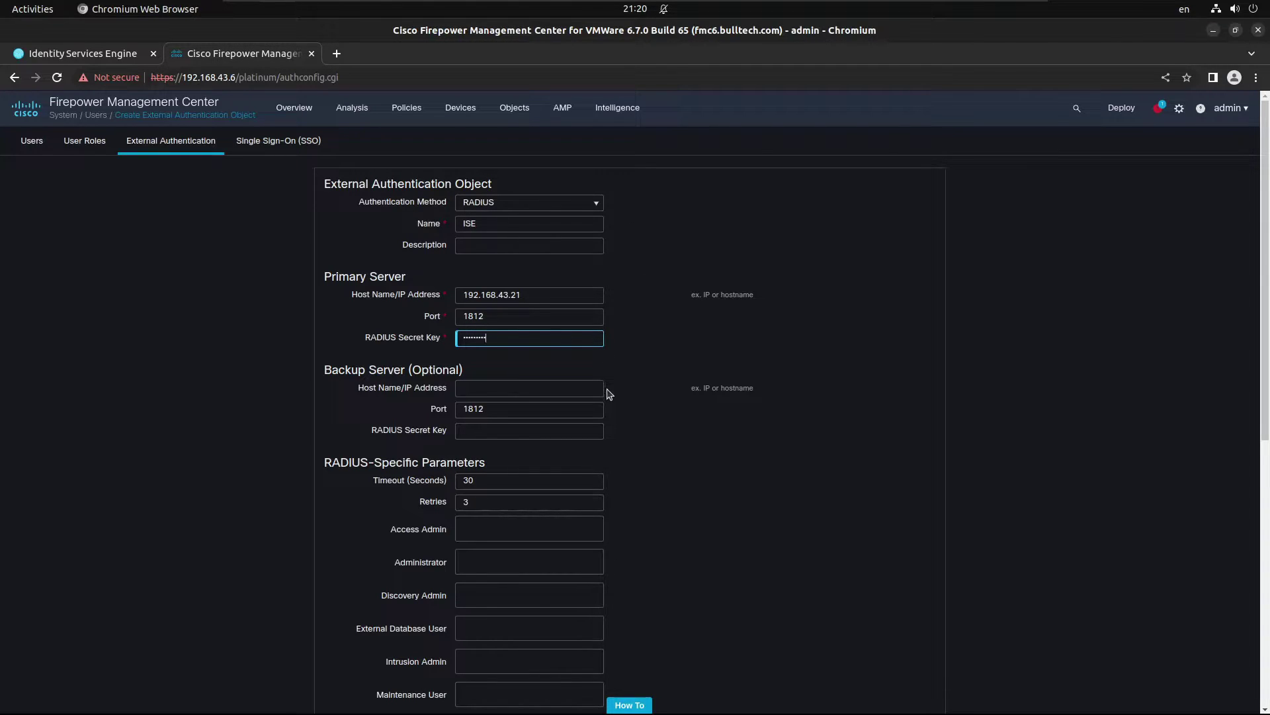
scroll(564, 486, down, 2)
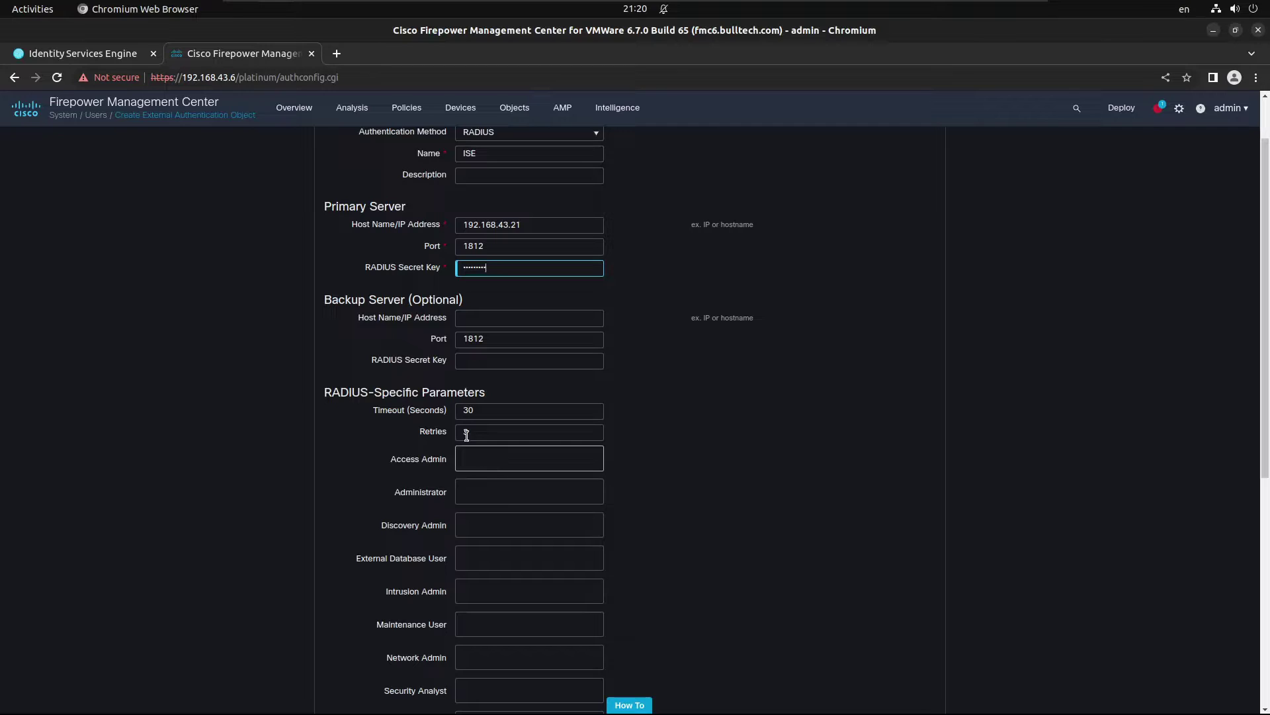
Step: Copy Class = ADMINISTRATORS from ADMINS_AUTHZ_PROFILE into the FMC object's Administrator field
click(83, 53)
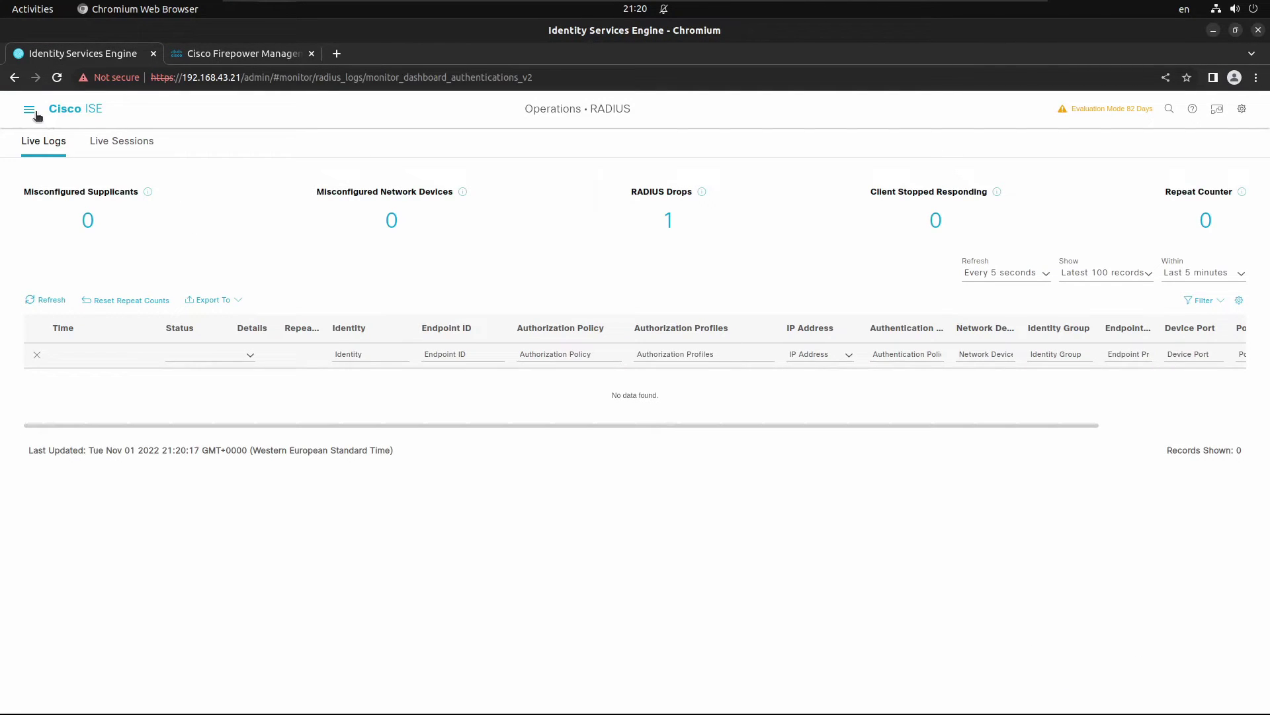
click(31, 112)
click(112, 203)
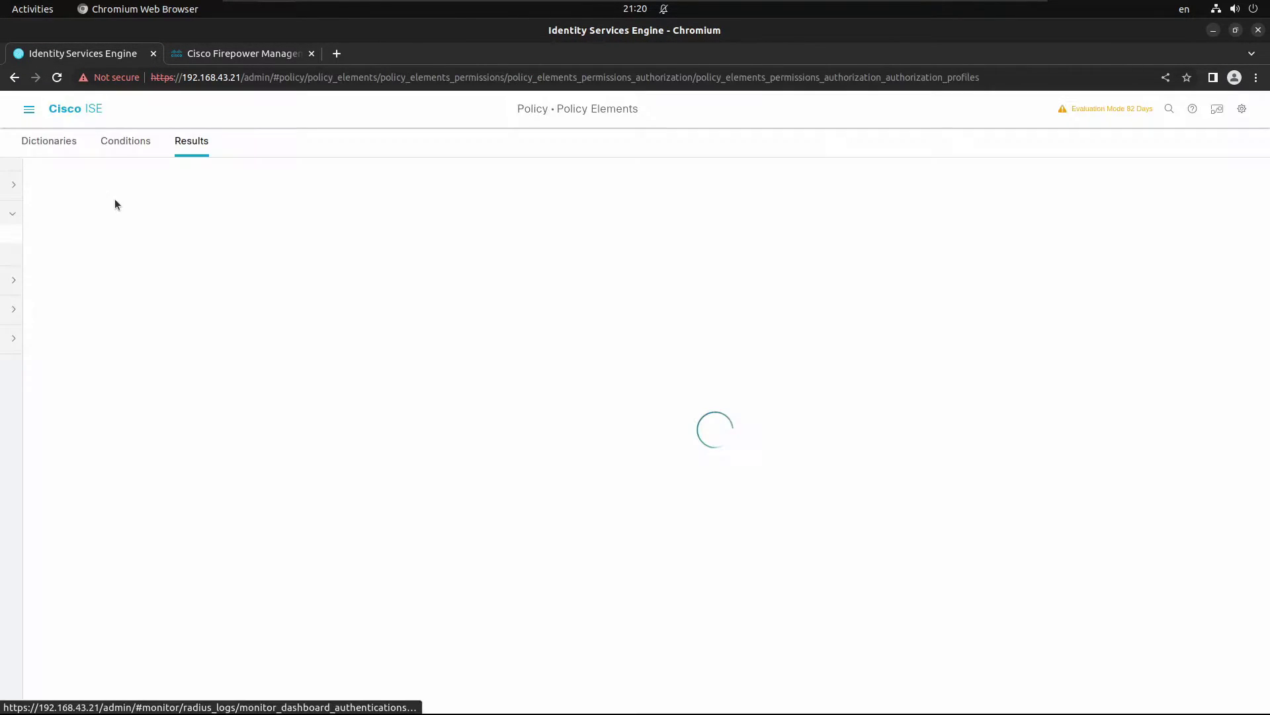
click(282, 320)
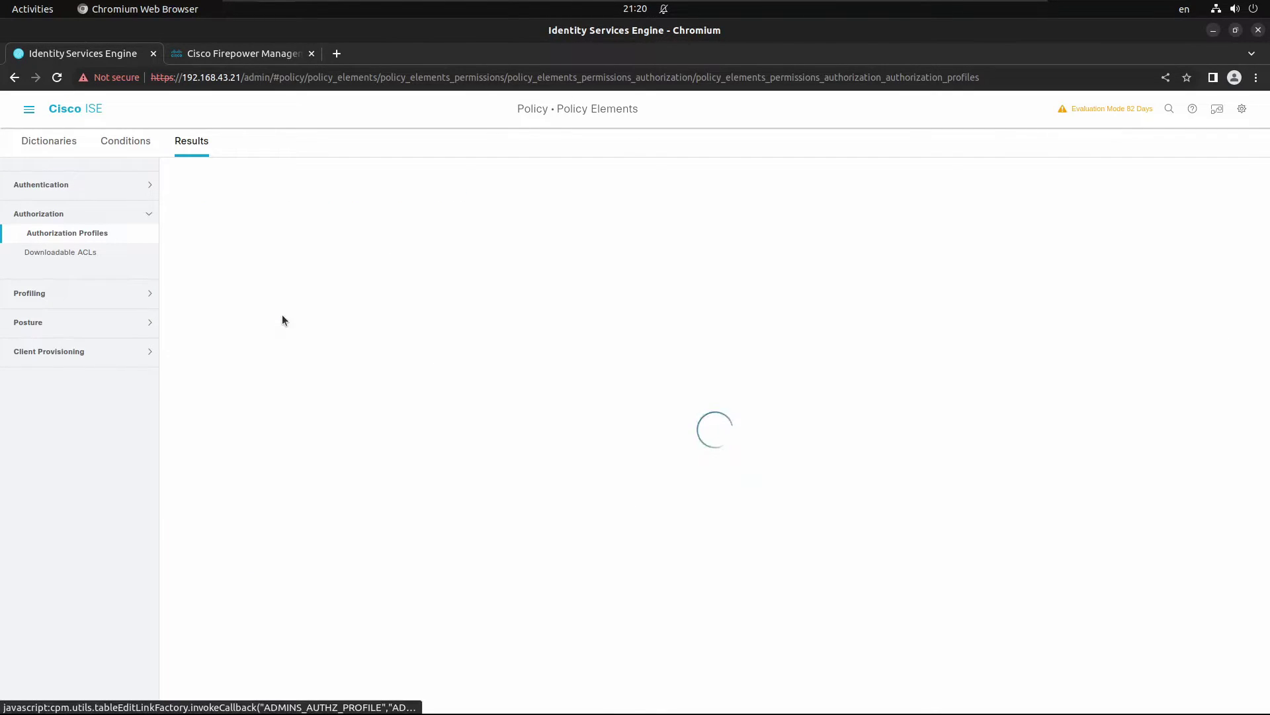
scroll(319, 450, down, 5)
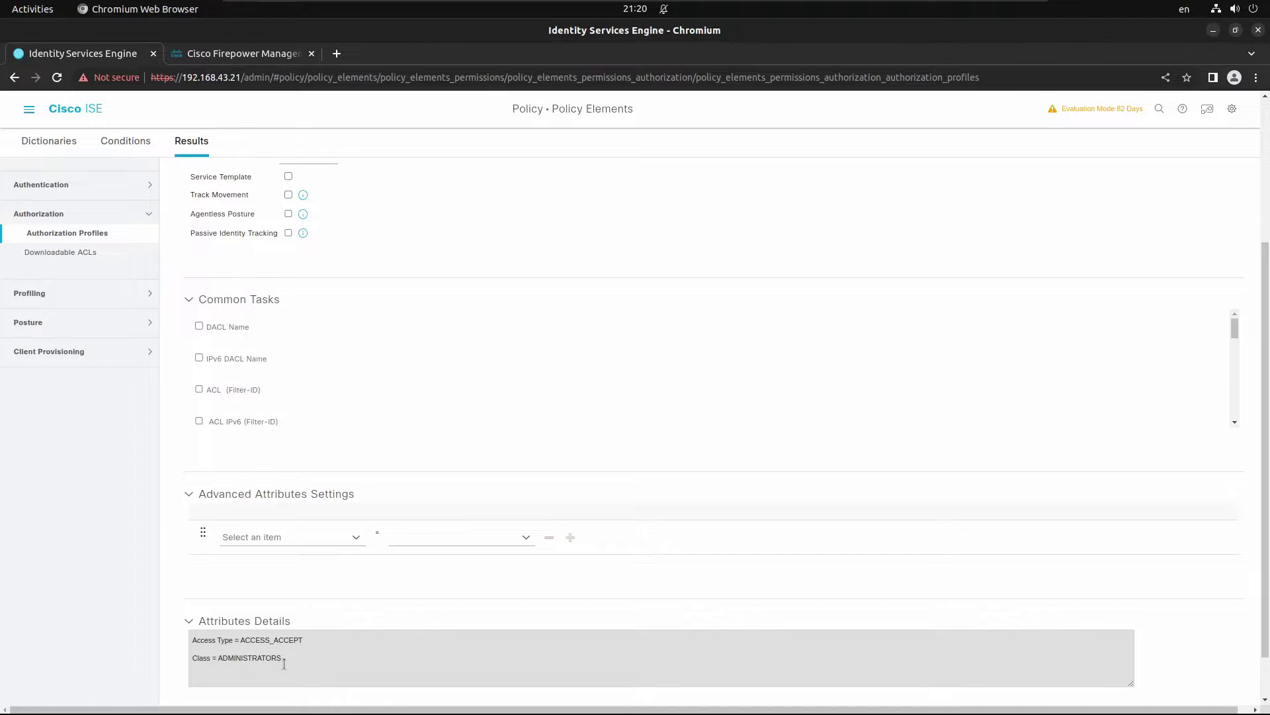
drag(284, 658, 192, 658)
key(ctrl+c)
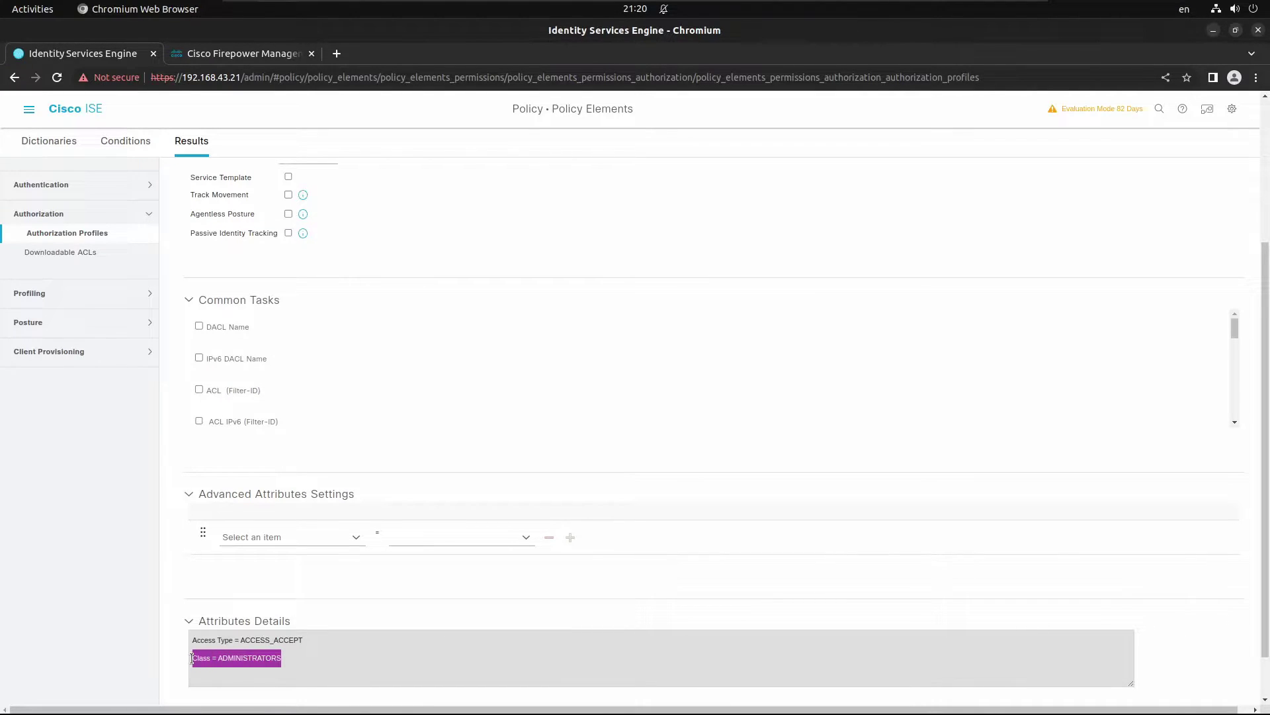
click(238, 55)
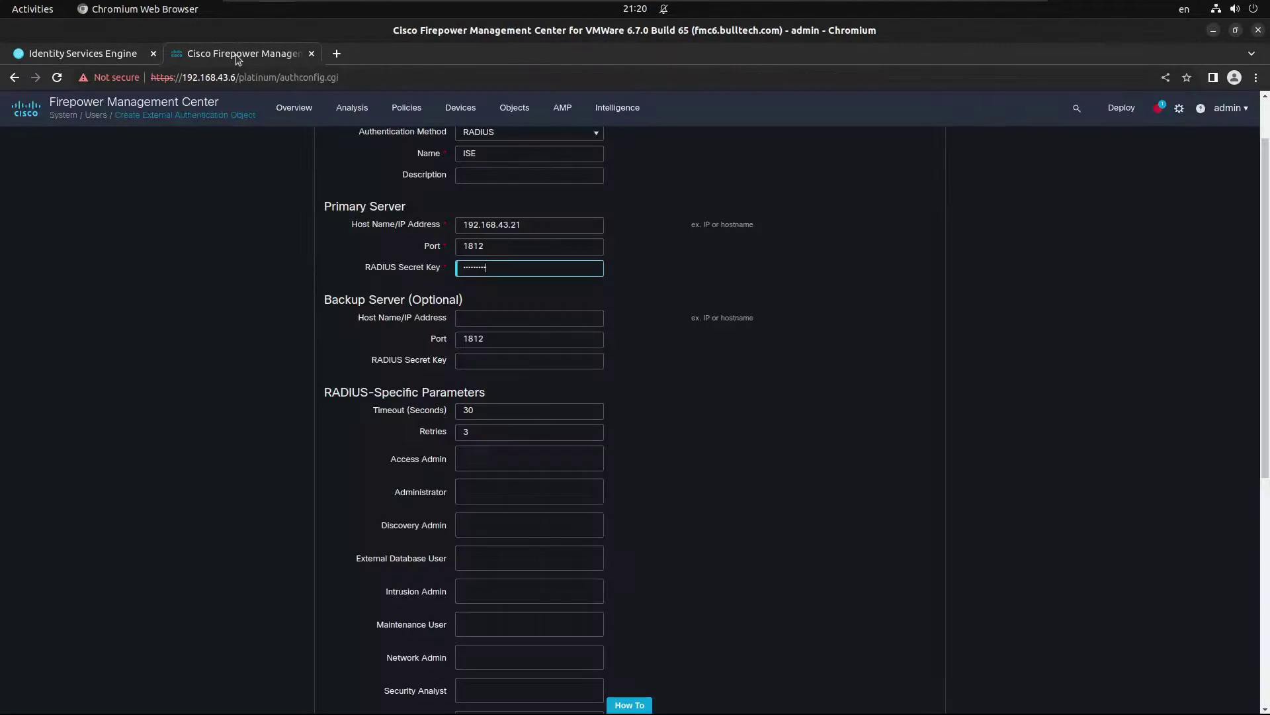
click(516, 495)
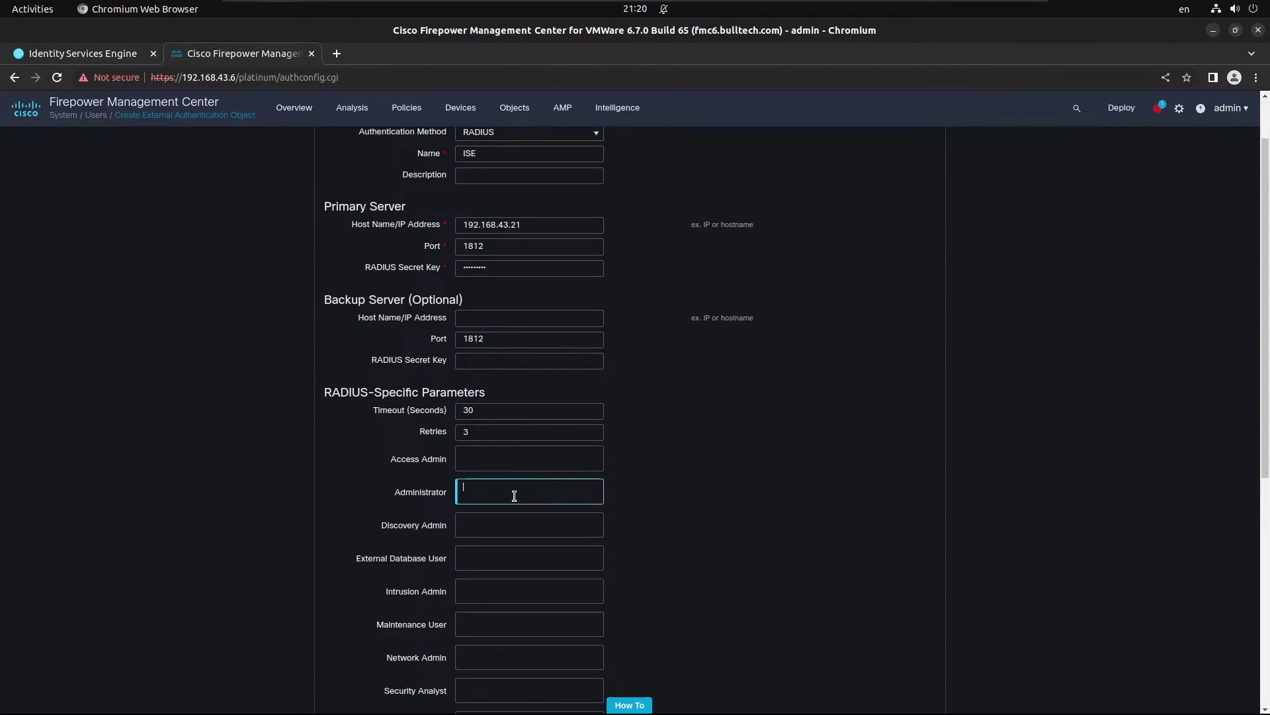
key(ctrl+v)
scroll(703, 511, down, 2)
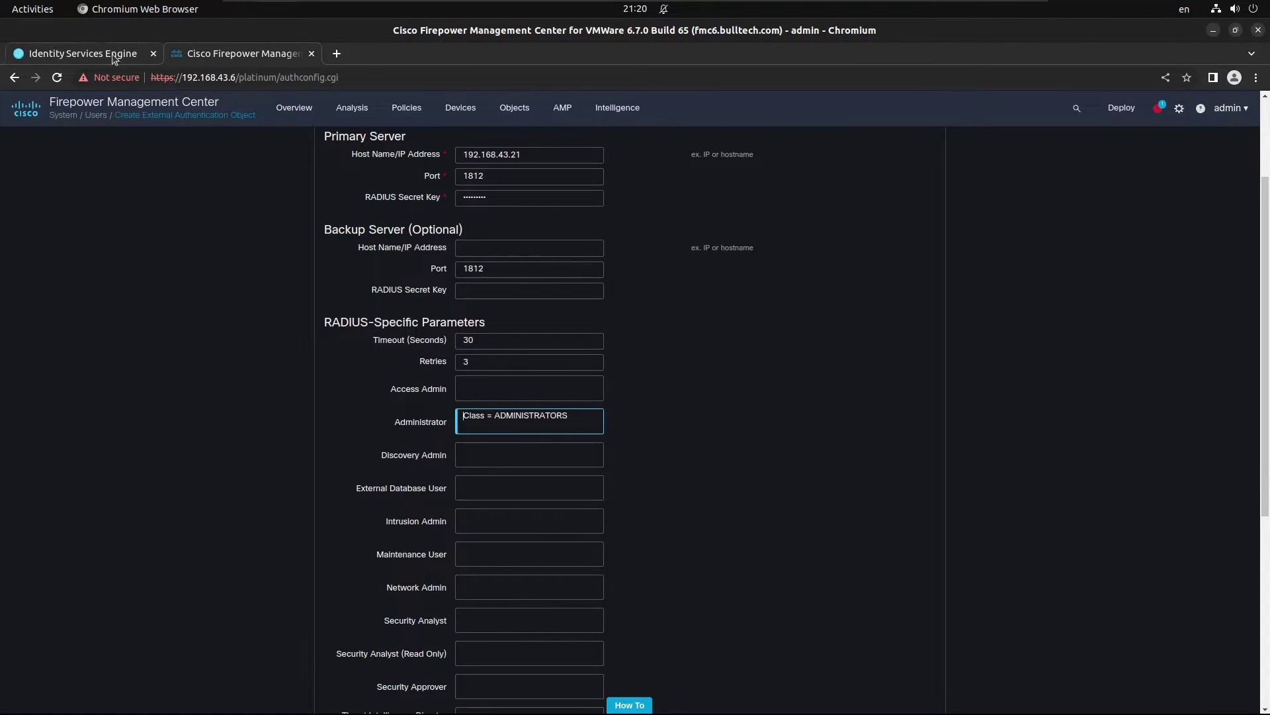
Step: Copy the Class = OPERATORS attribute from OPERATORS_AUTH_PROFILE in ISE
click(121, 61)
click(88, 234)
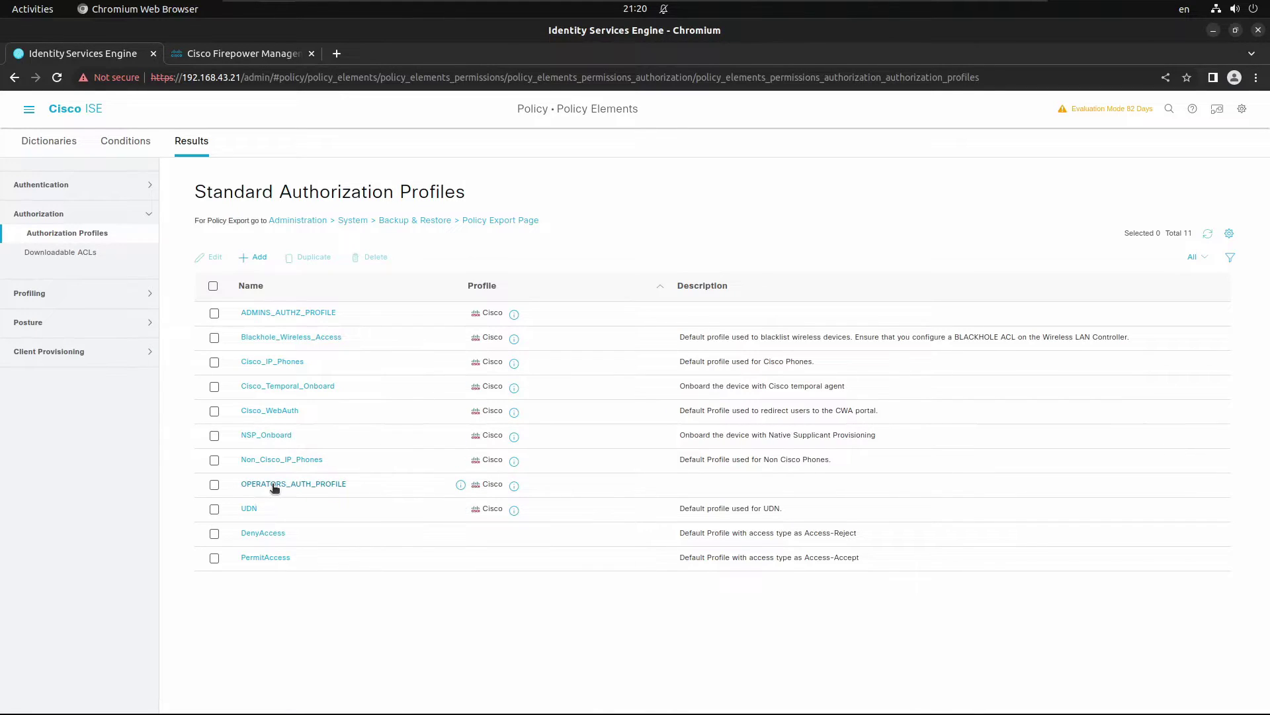
click(270, 483)
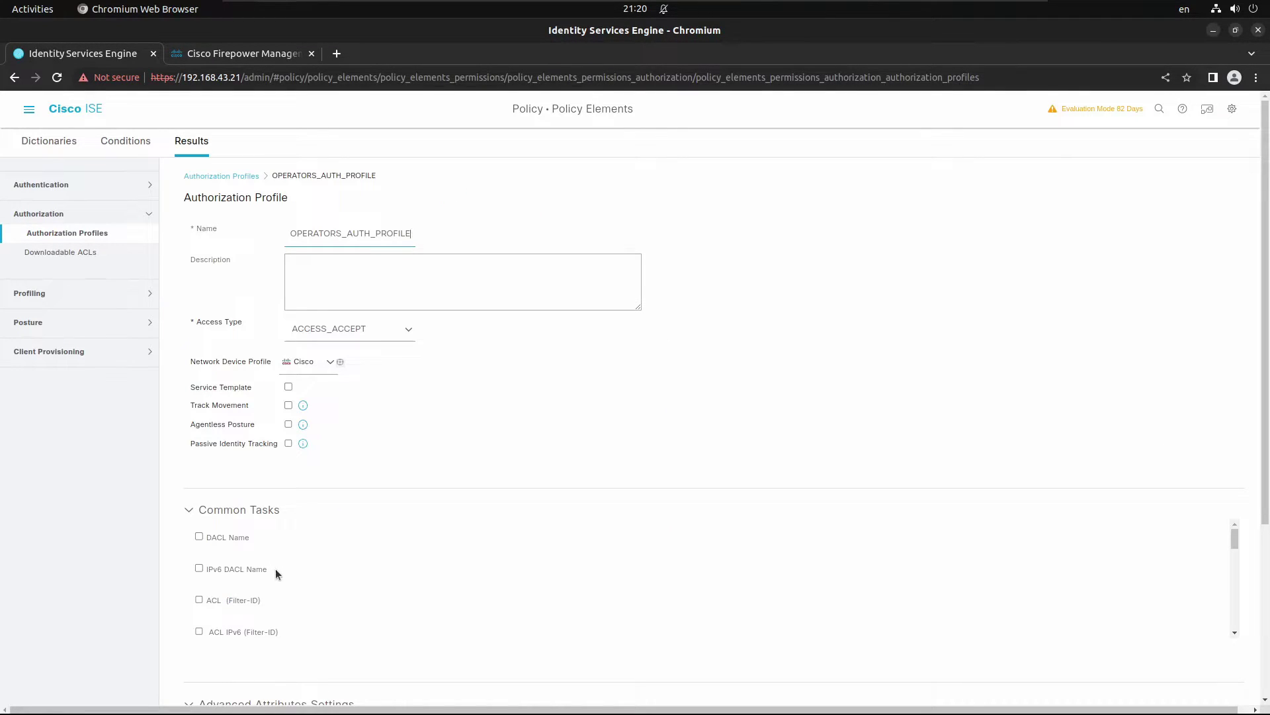
scroll(248, 587, down, 4)
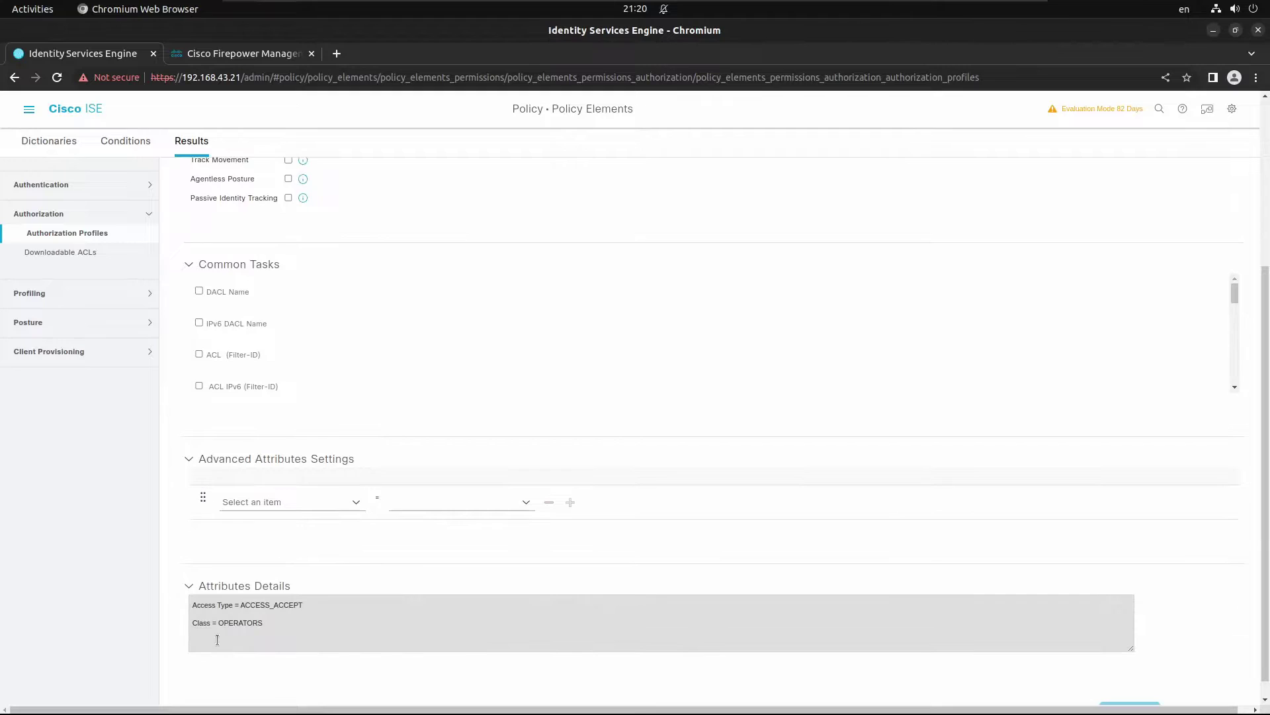
scroll(218, 640, down, 1)
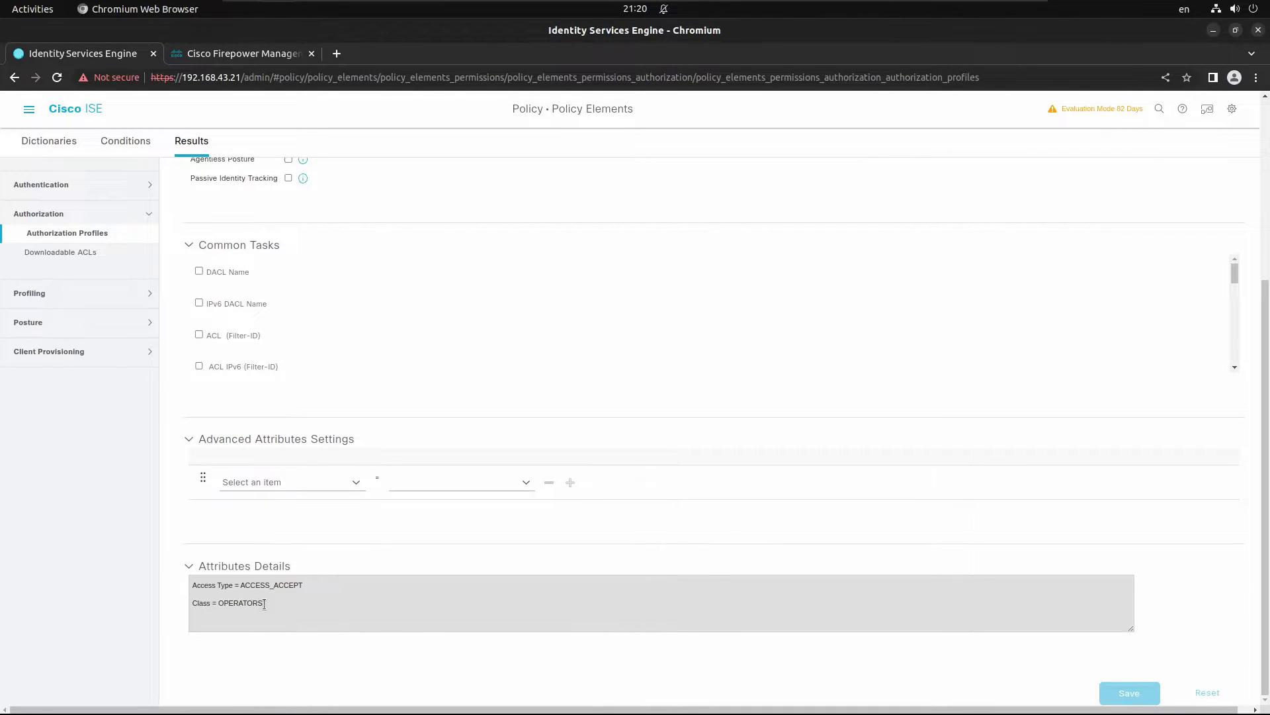
drag(262, 604, 192, 604)
key(ctrl+c)
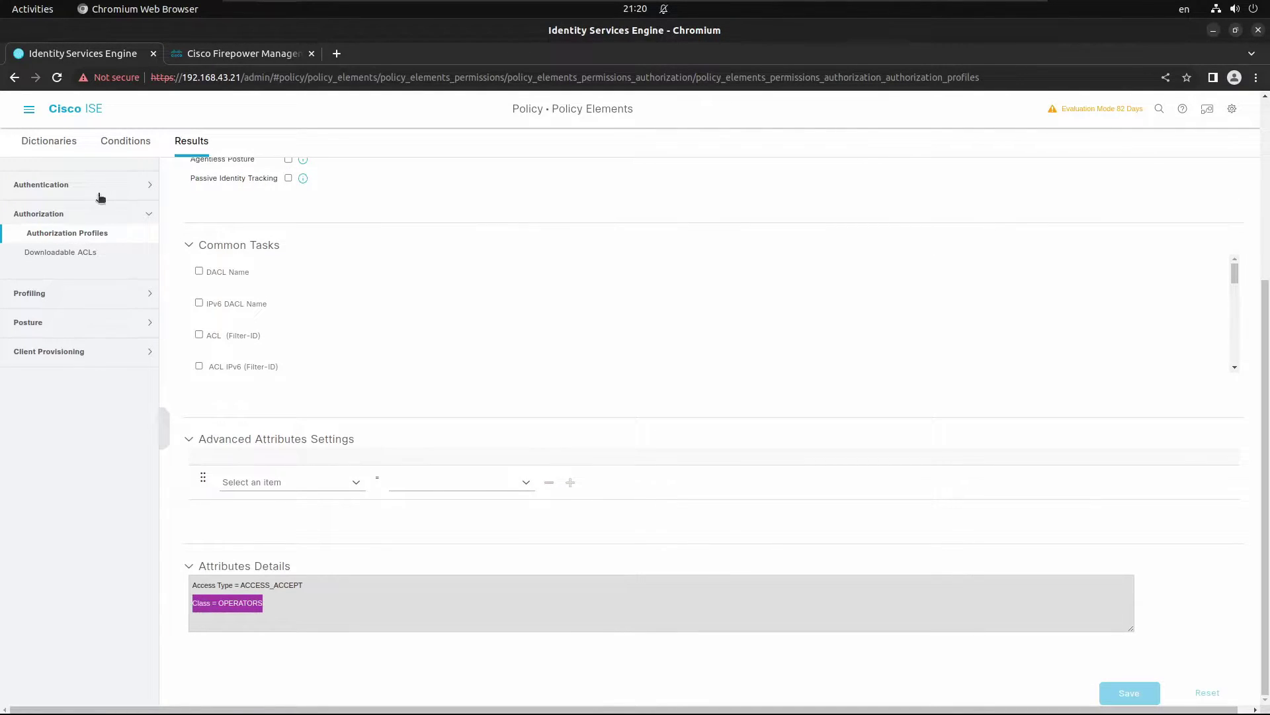
click(79, 233)
click(209, 57)
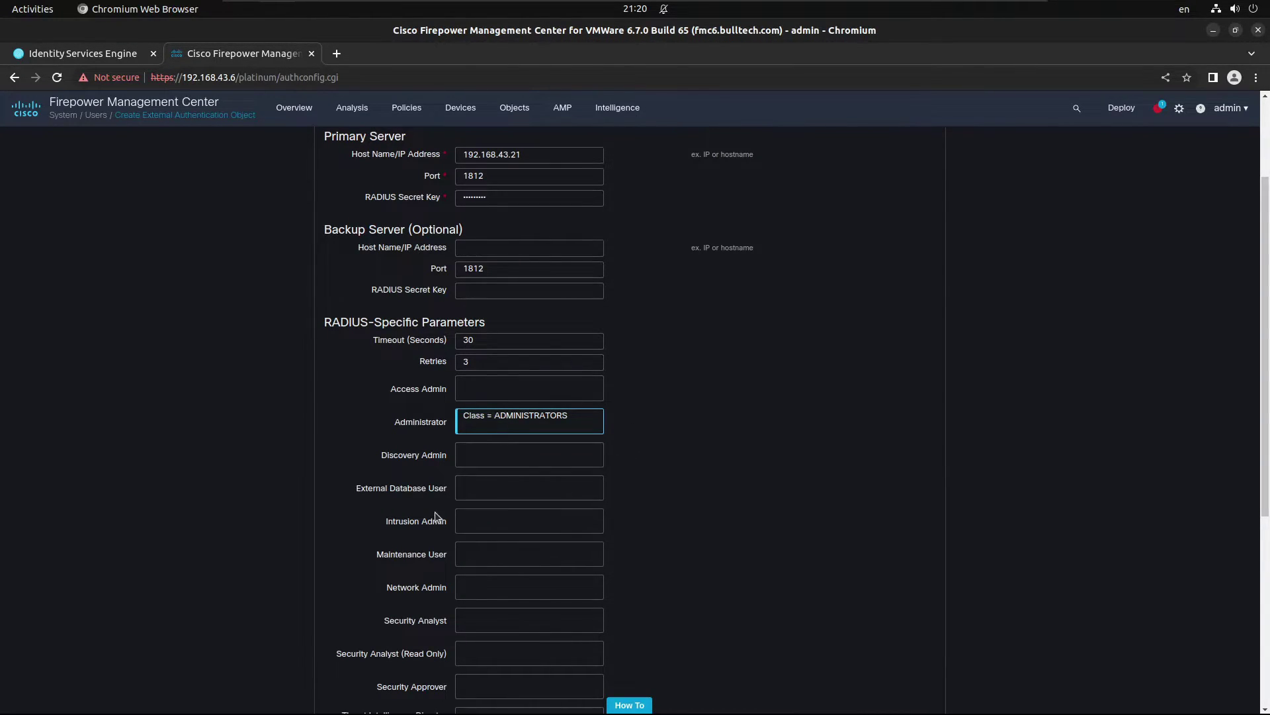
Step: Map Network Admin to Class = OPERATORS and set the default role to Security Analyst (Read Only)
click(480, 587)
key(ctrl+v)
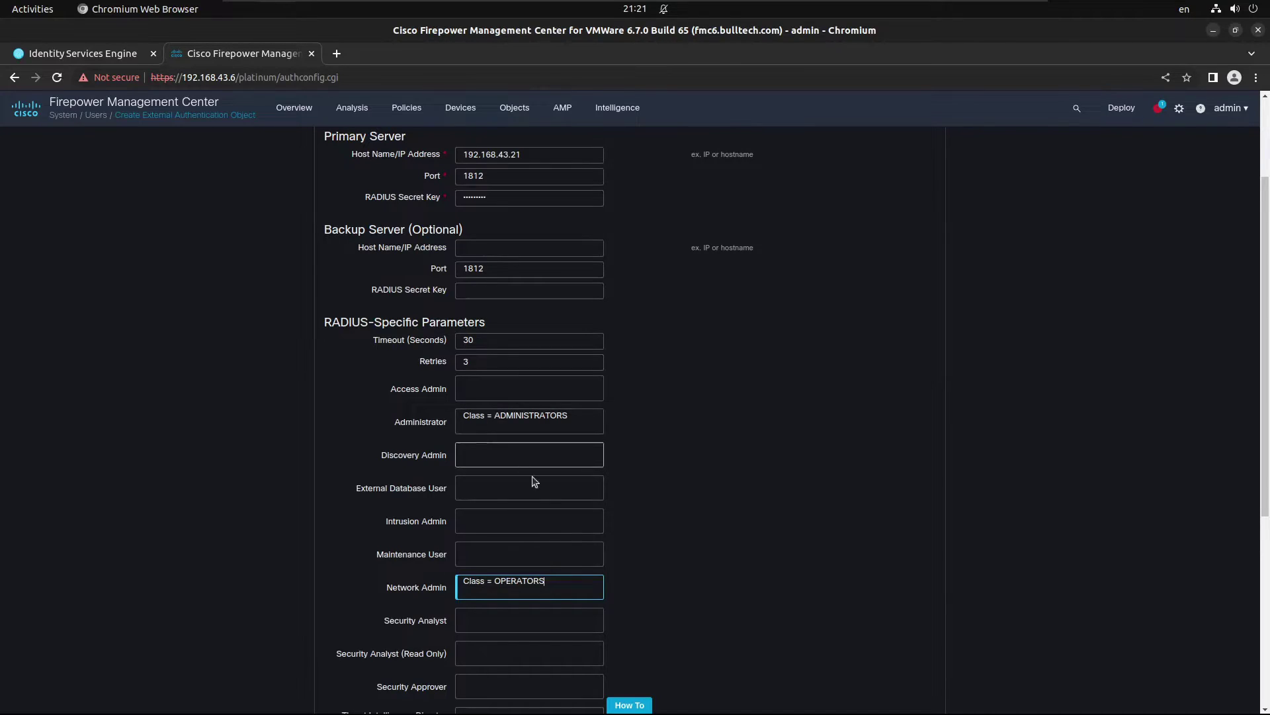
click(636, 601)
scroll(657, 575, down, 1)
scroll(659, 574, down, 1)
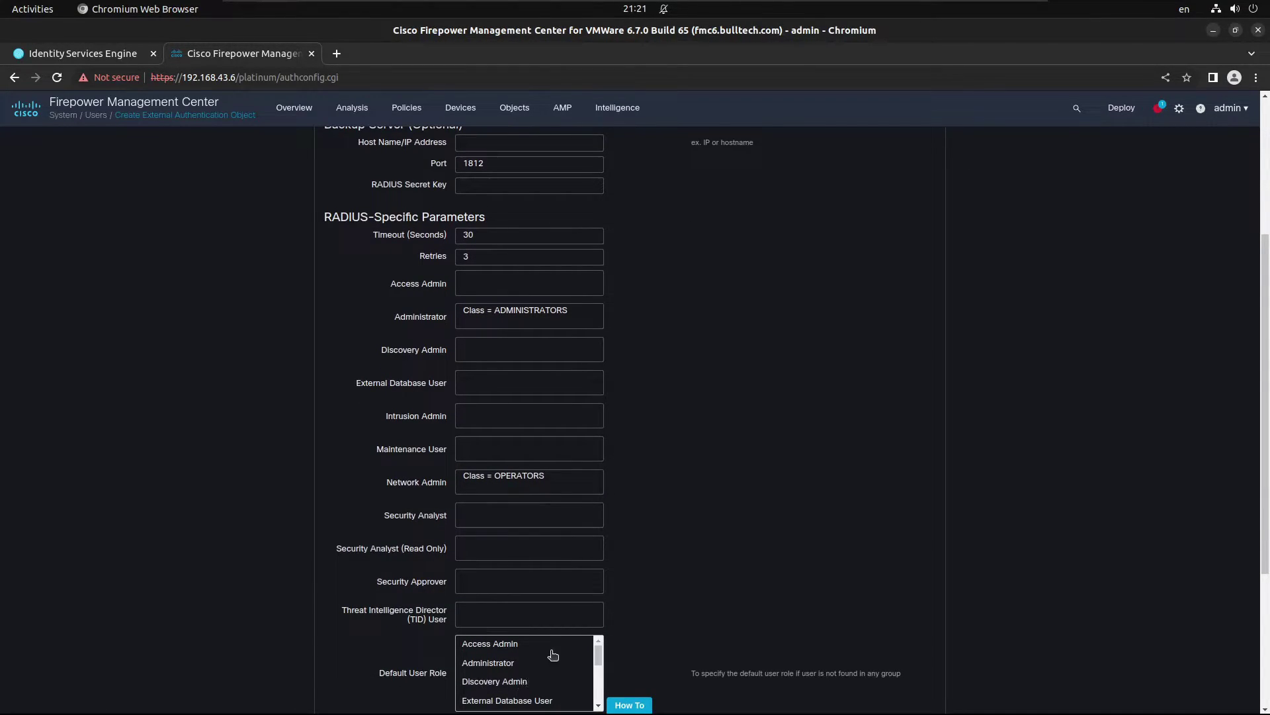
scroll(553, 658, down, 3)
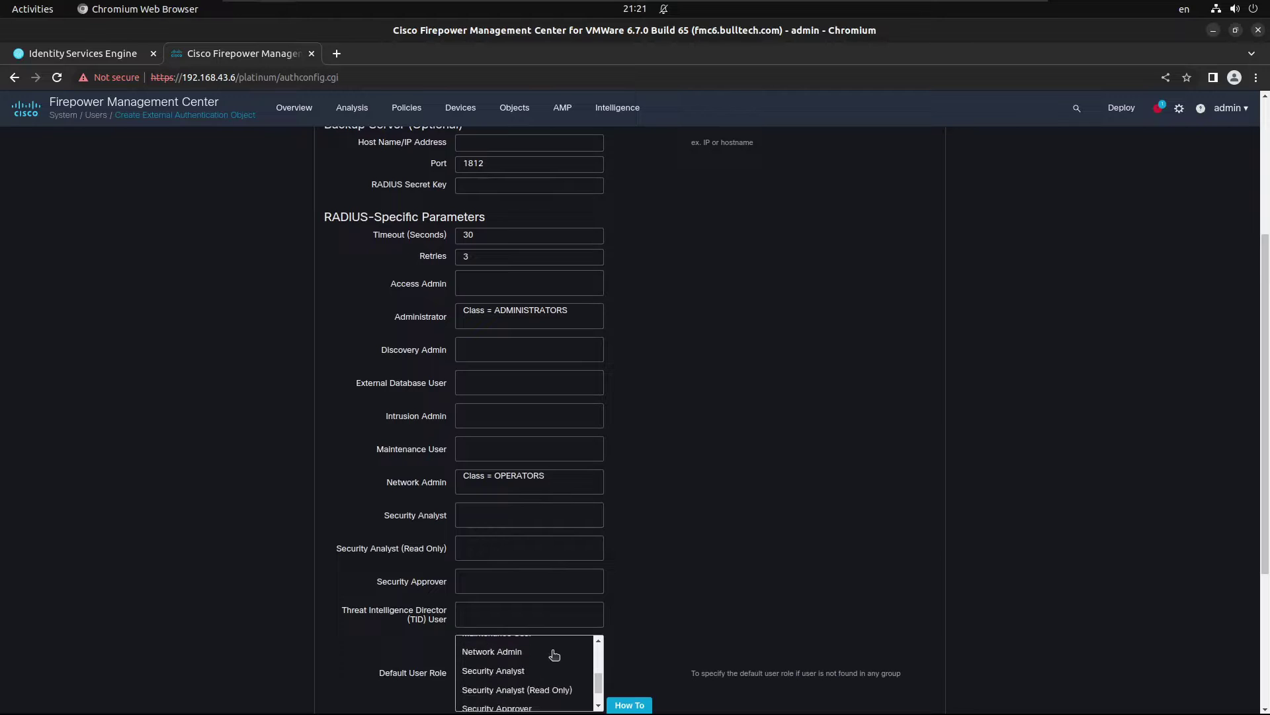
click(541, 693)
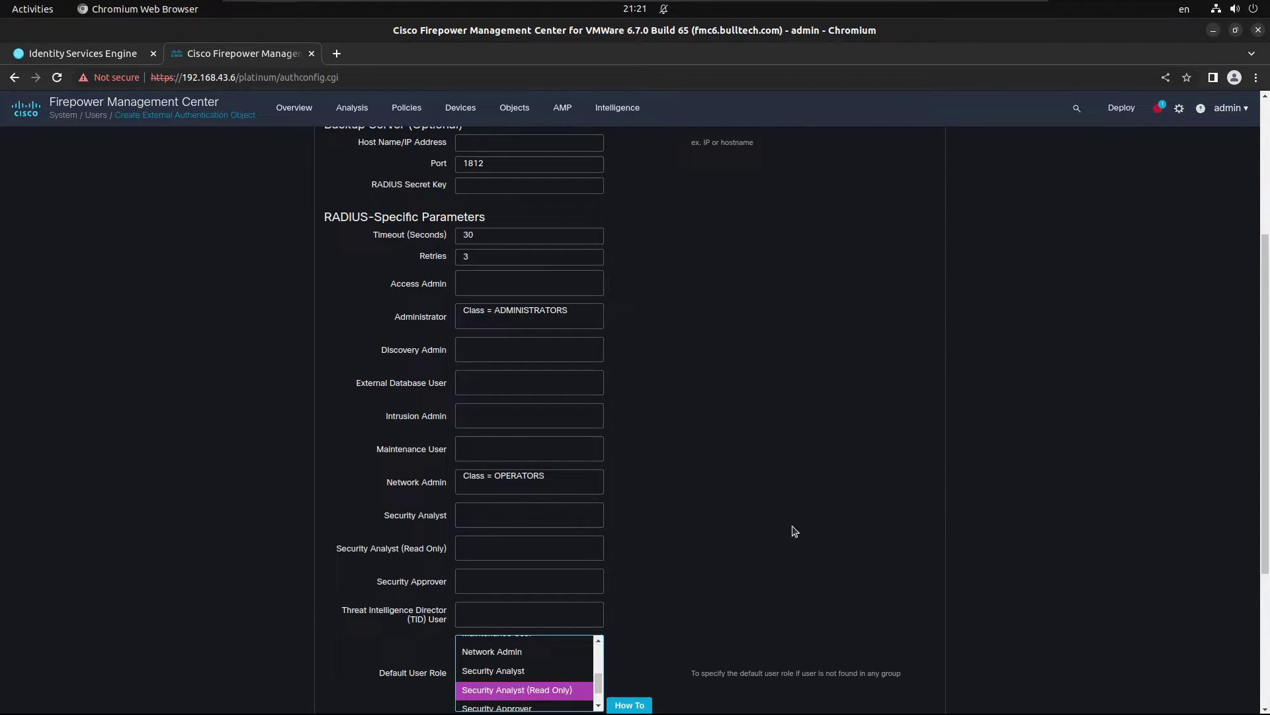
scroll(794, 531, down, 4)
Step: Run the RADIUS test with a test user name and password
click(533, 614)
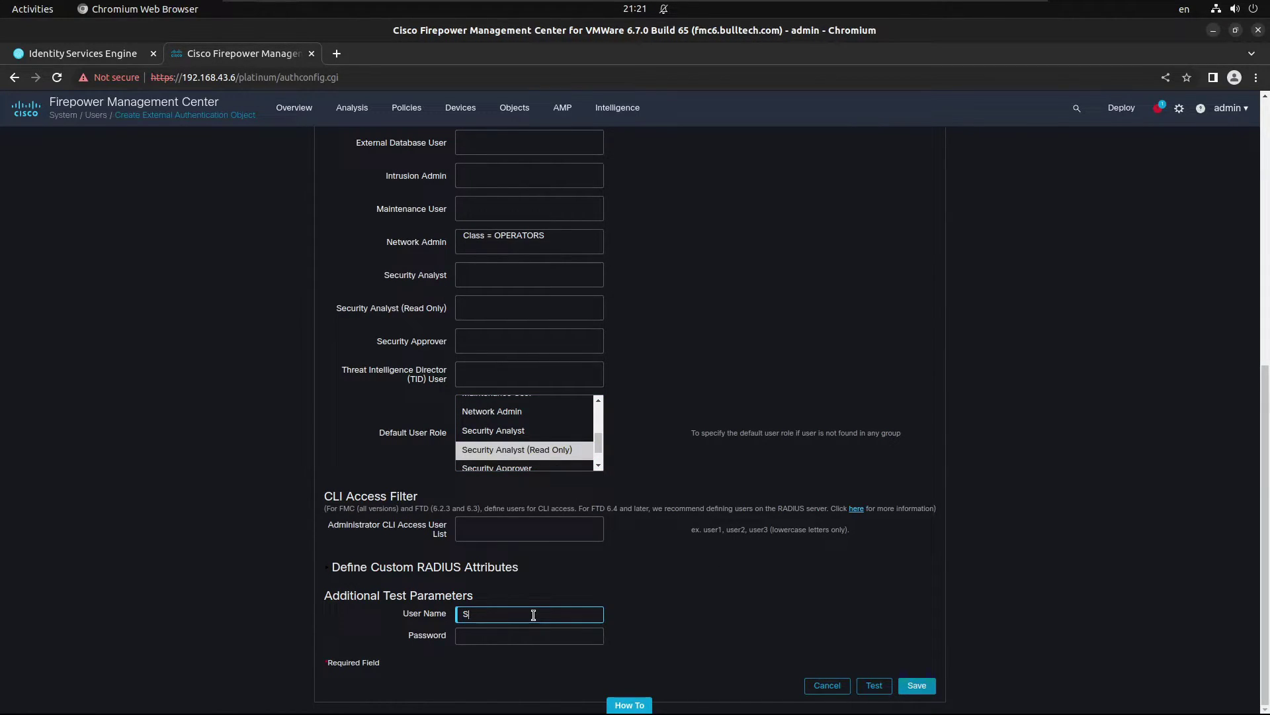
text(silesio)
key(Tab)
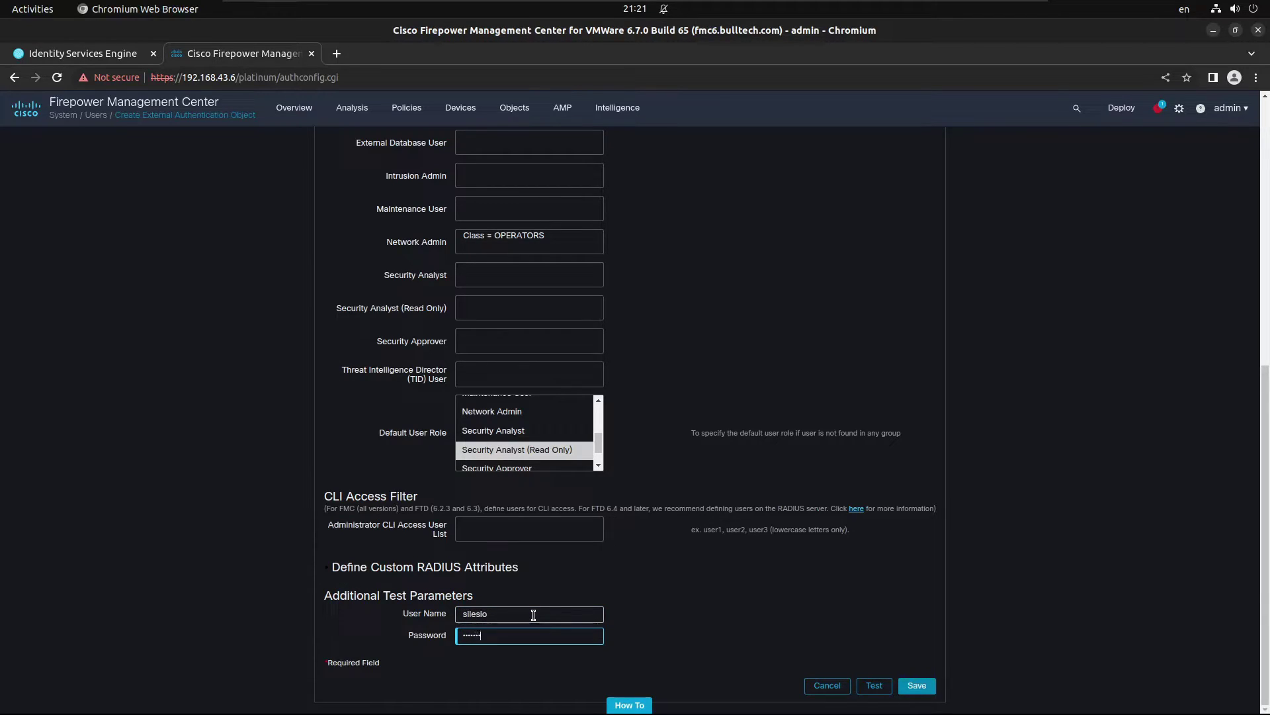
click(870, 690)
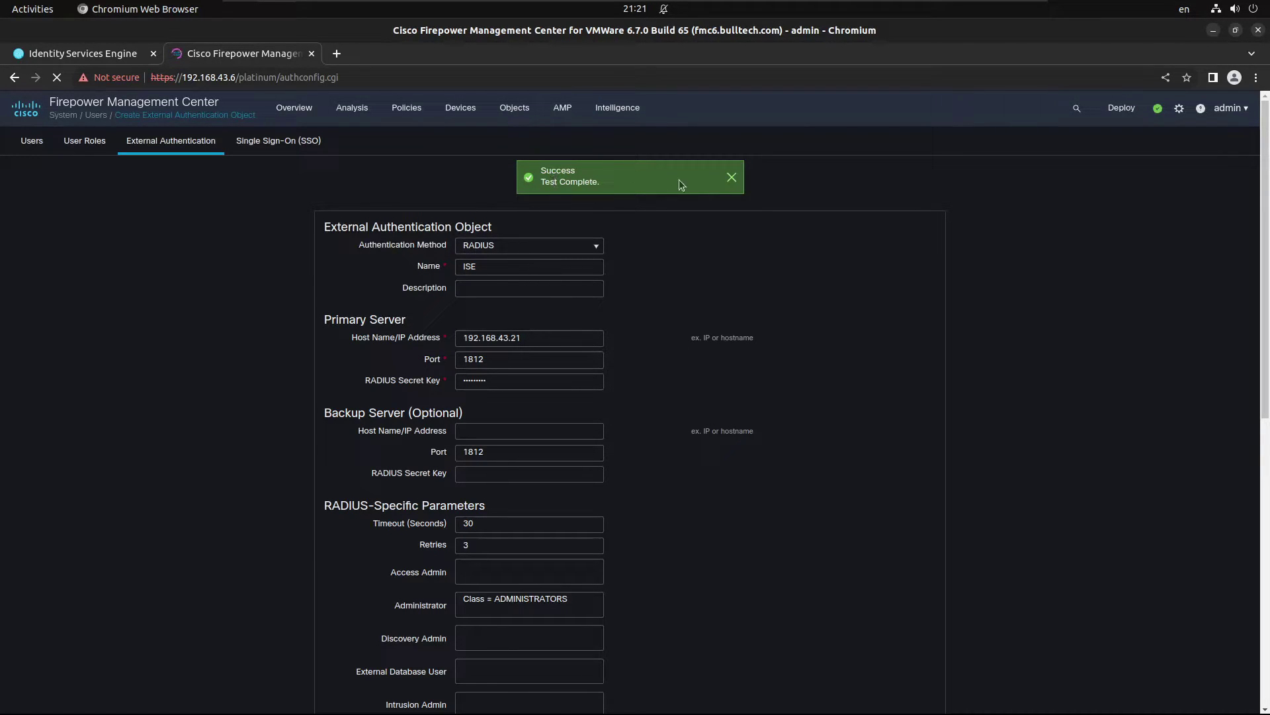
Step: Dismiss the test success message and save the ISE RADIUS authentication object
click(731, 176)
scroll(678, 507, down, 6)
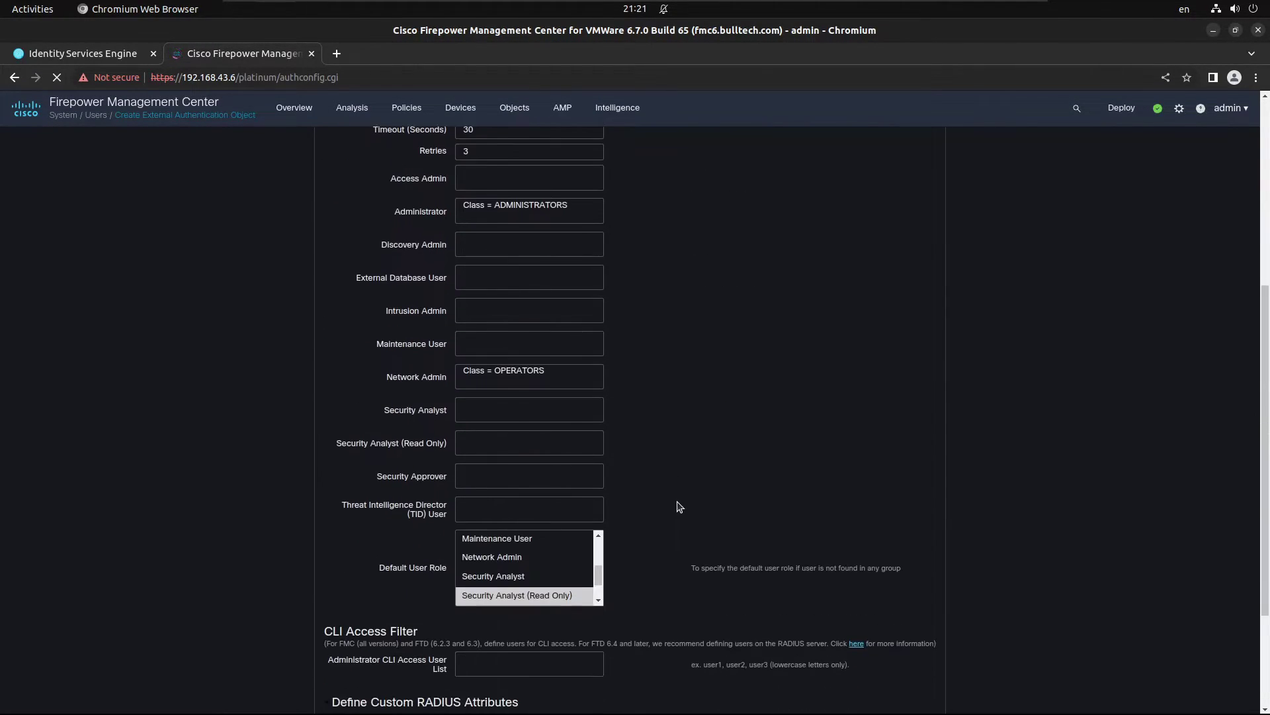
scroll(680, 507, down, 3)
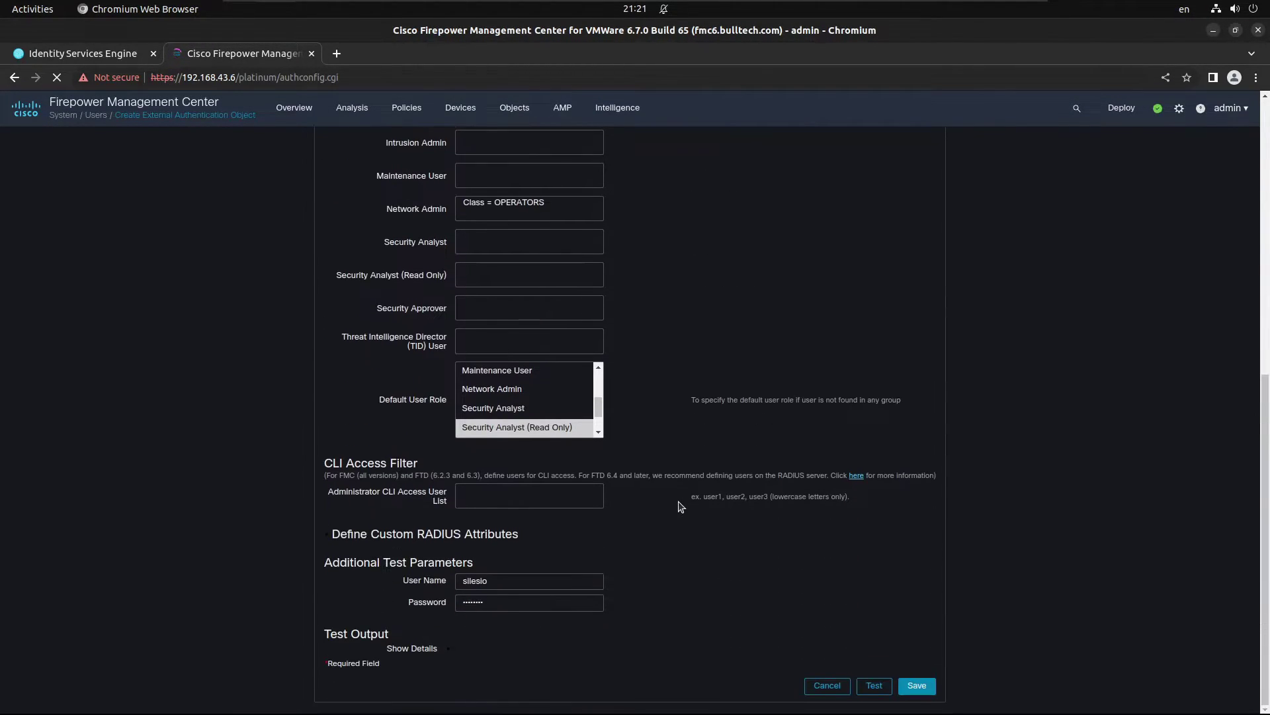
click(916, 685)
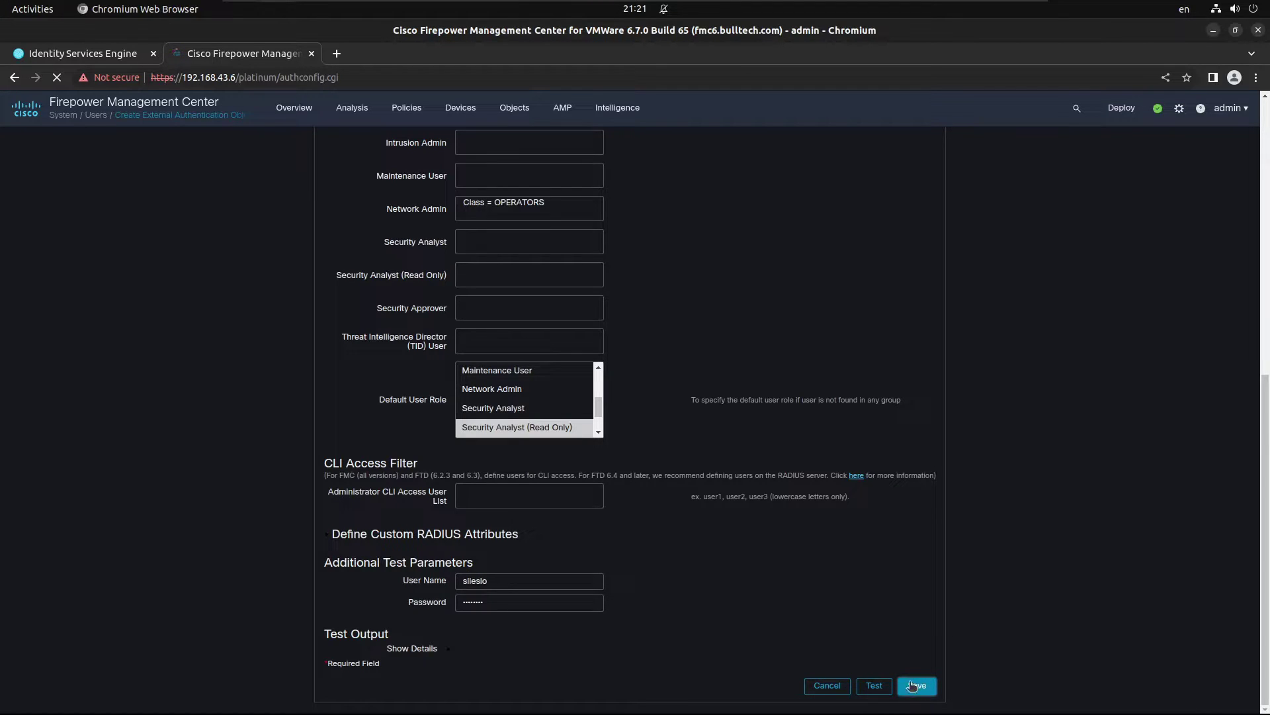
Step: Check ISE RADIUS Live Logs for the test login, then return to FMC
click(119, 55)
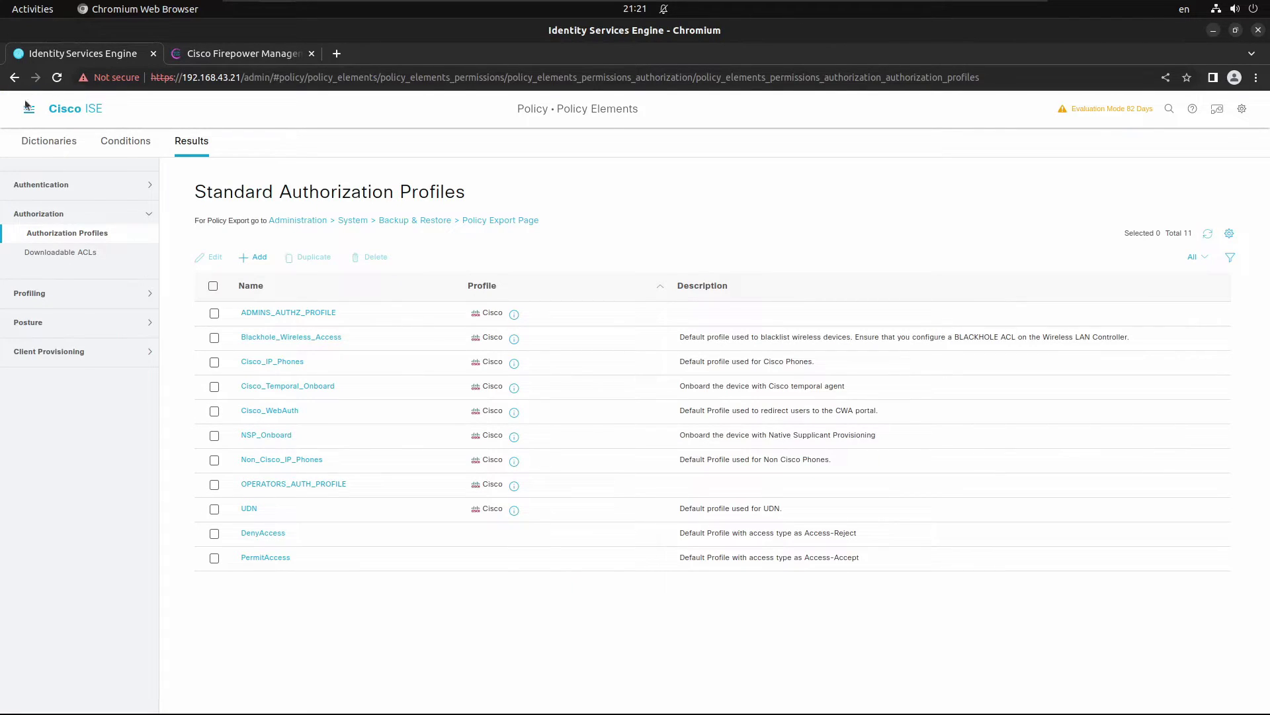
click(28, 108)
click(110, 204)
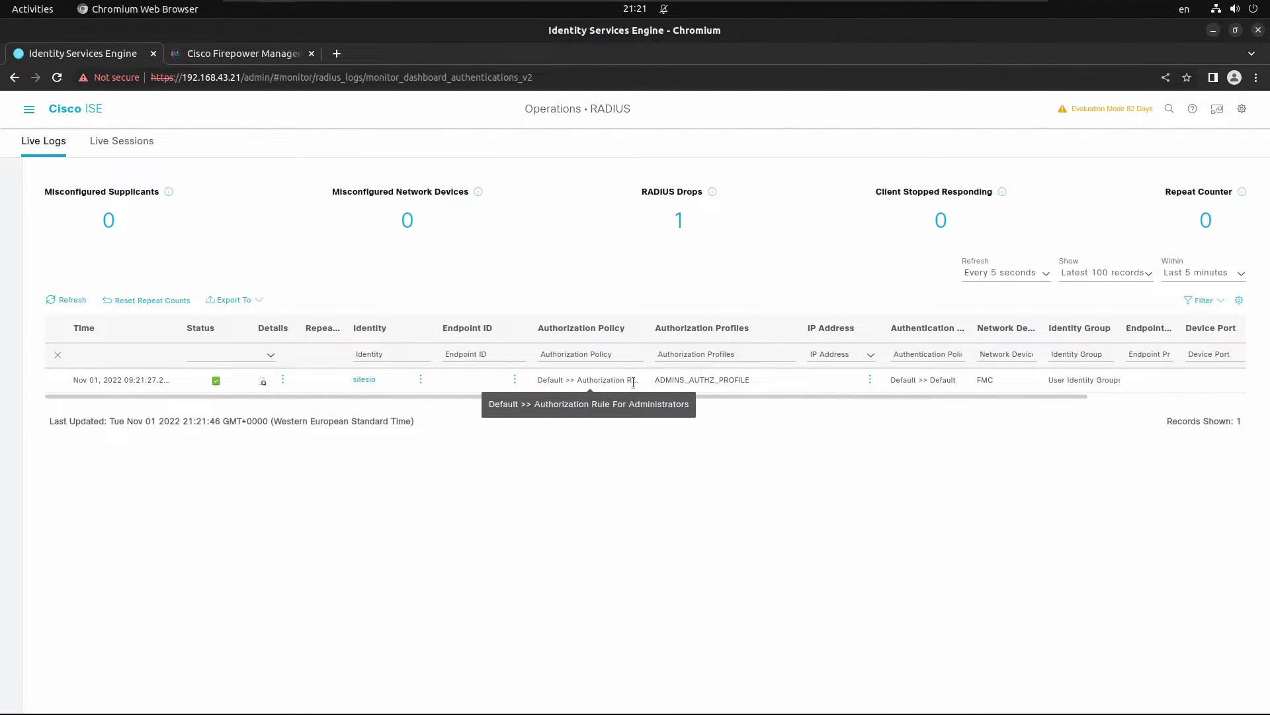
click(232, 52)
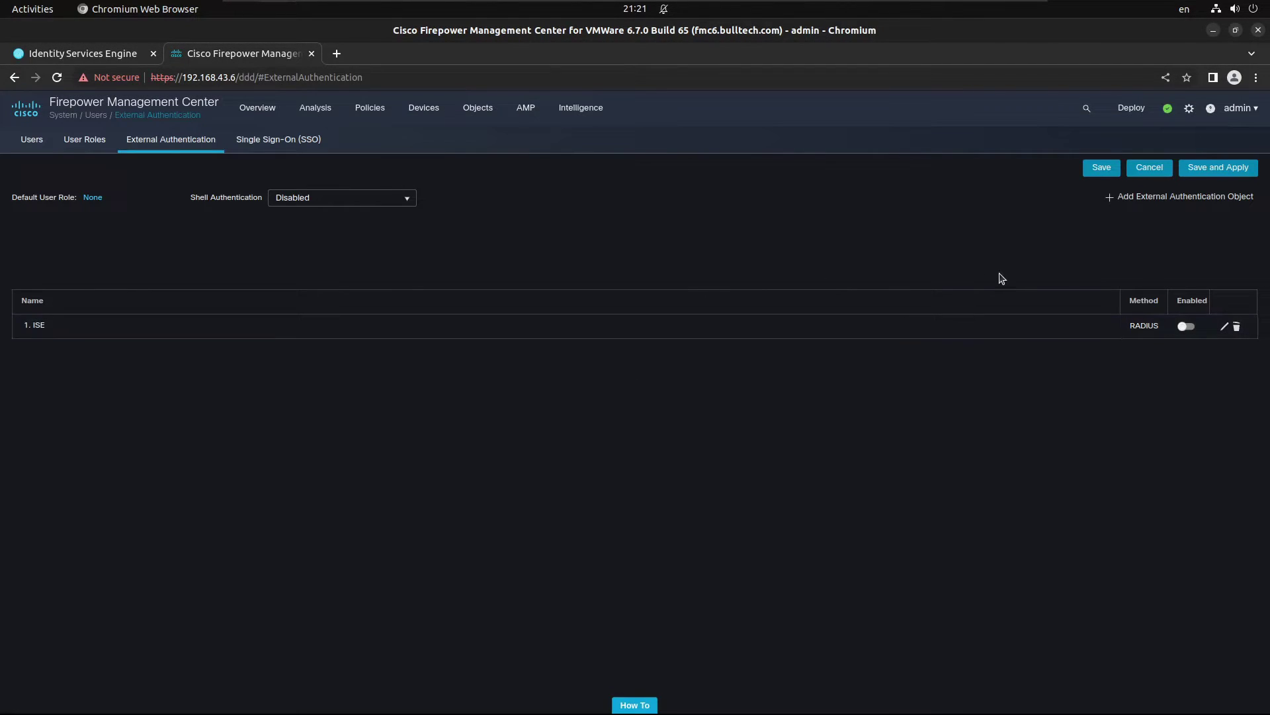
Step: Enable the ISE authentication object, save and apply it, then bring up the incognito login window
click(1187, 328)
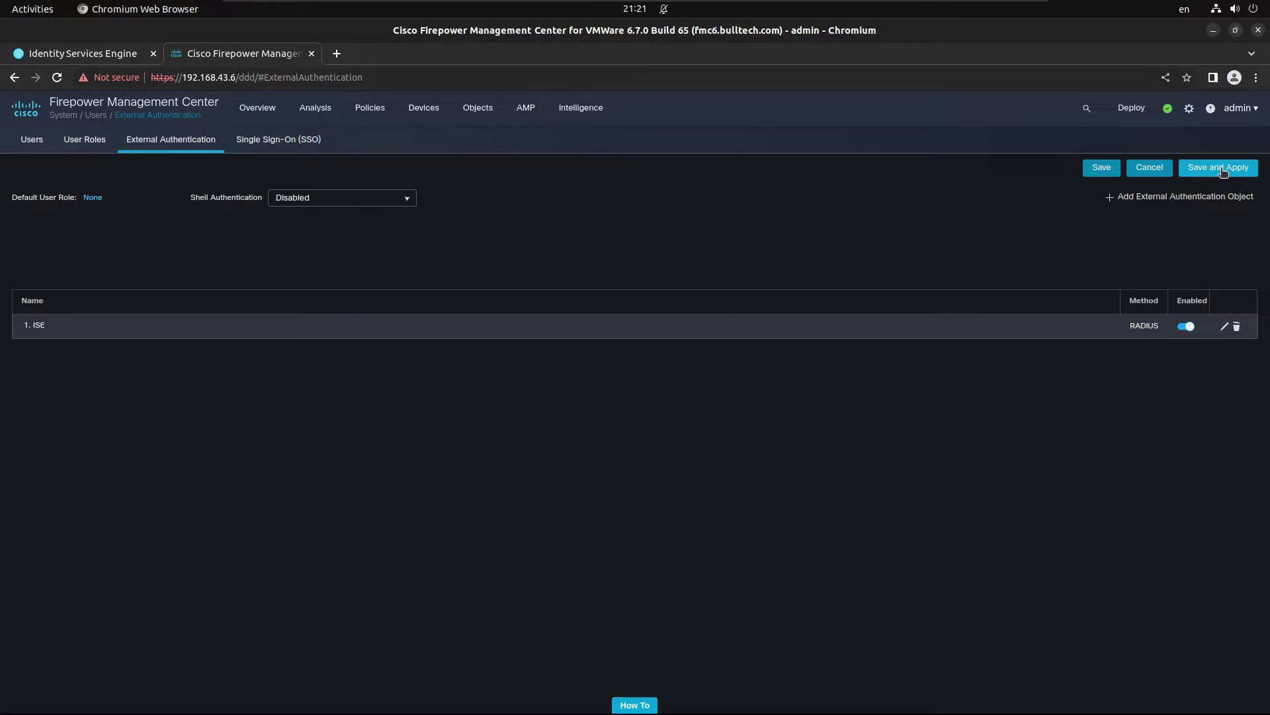
click(1213, 173)
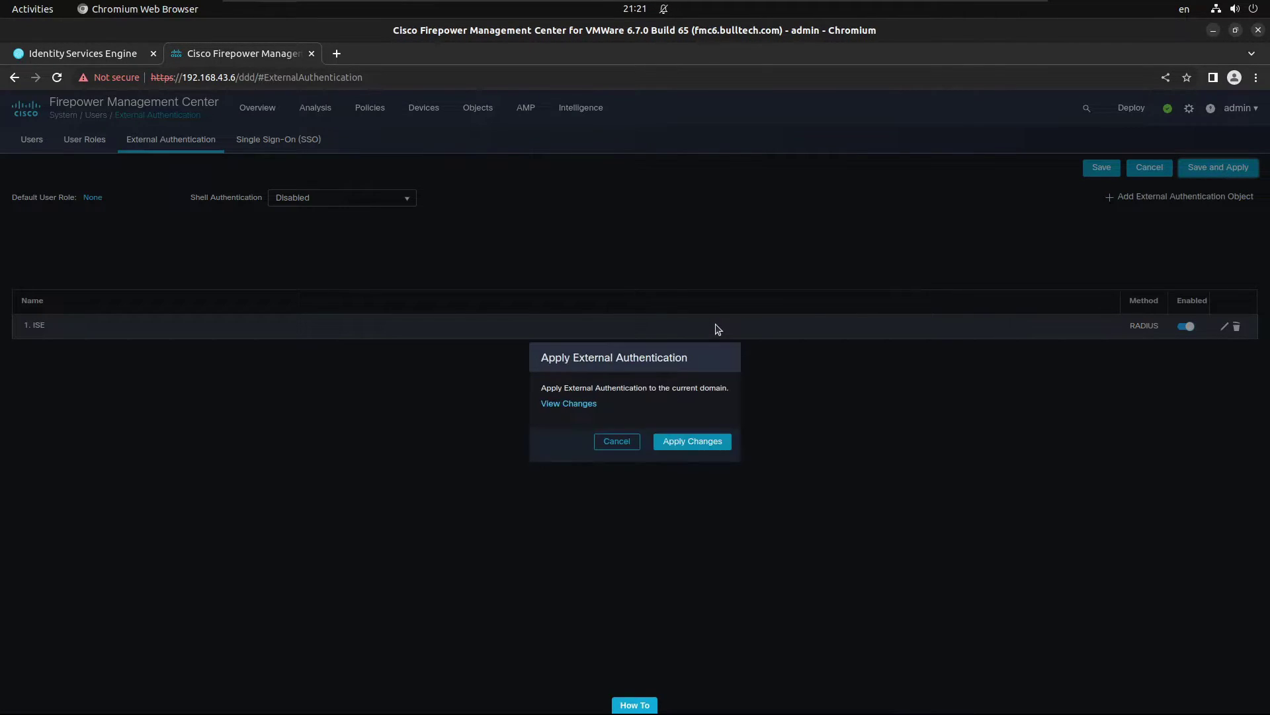
click(688, 442)
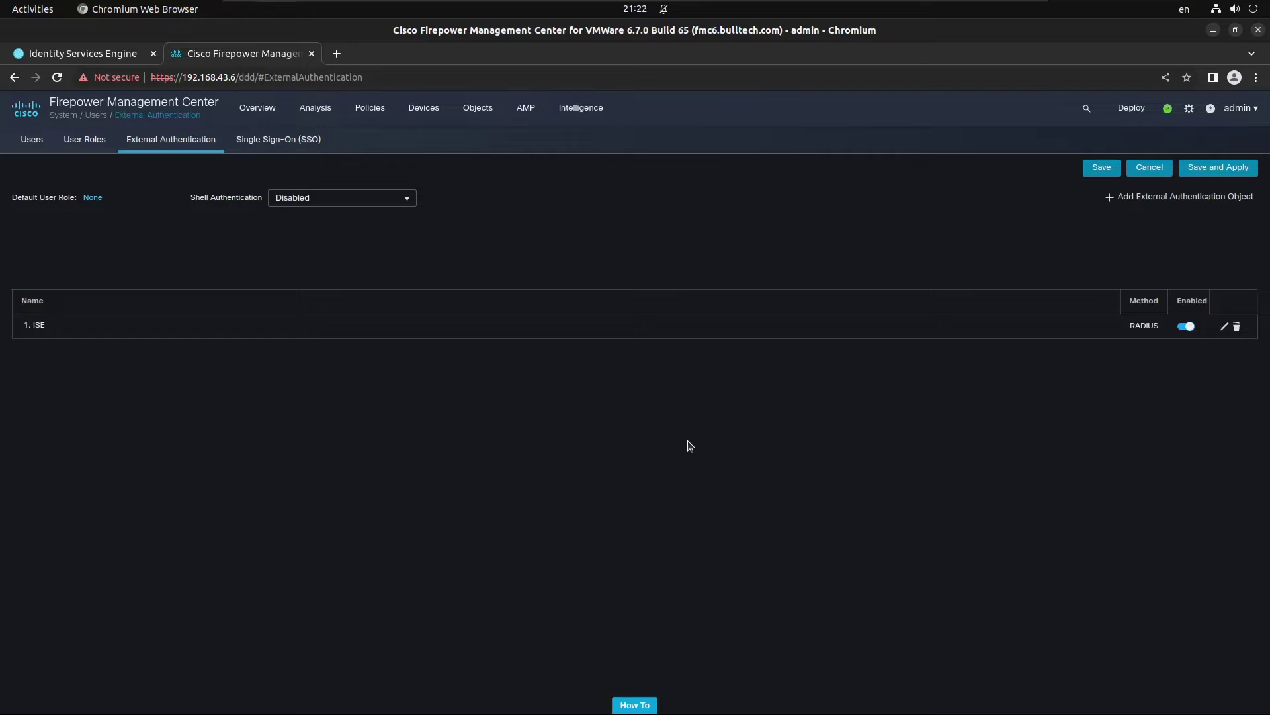
key(alt+Tab)
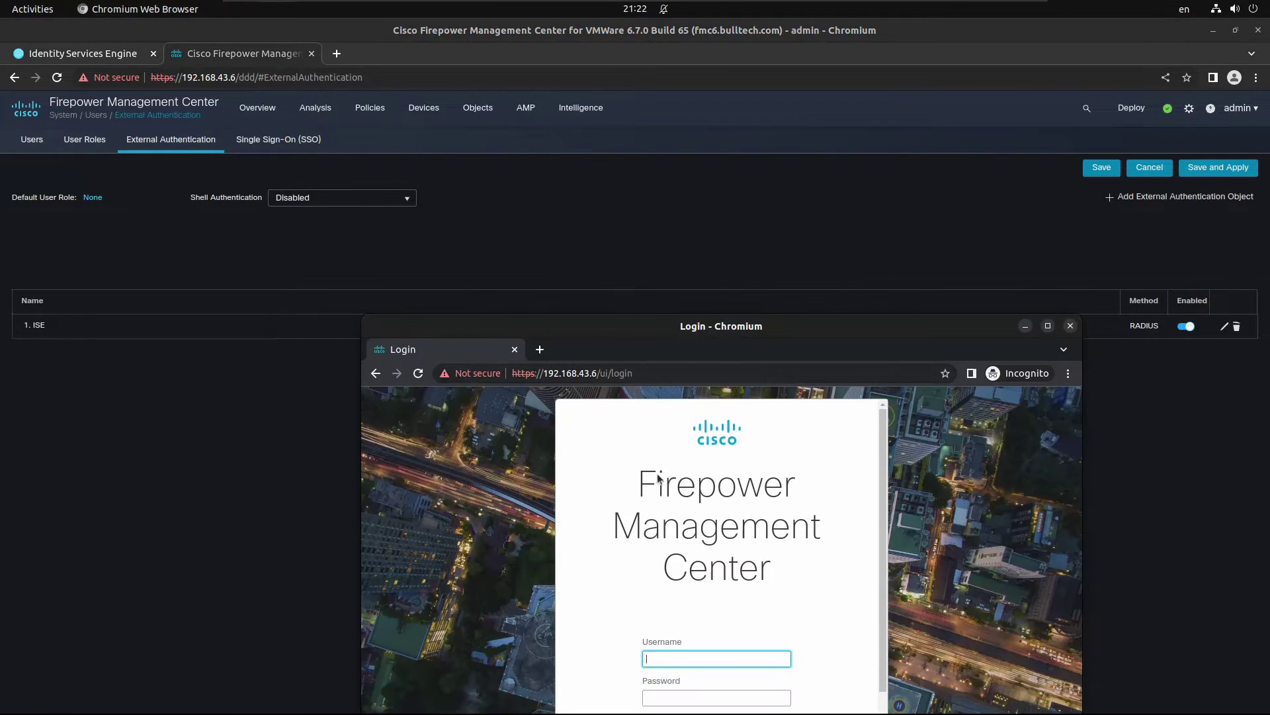
Step: Sign in to FMC in the incognito window with the operator's username and password
click(78, 53)
key(alt+Tab)
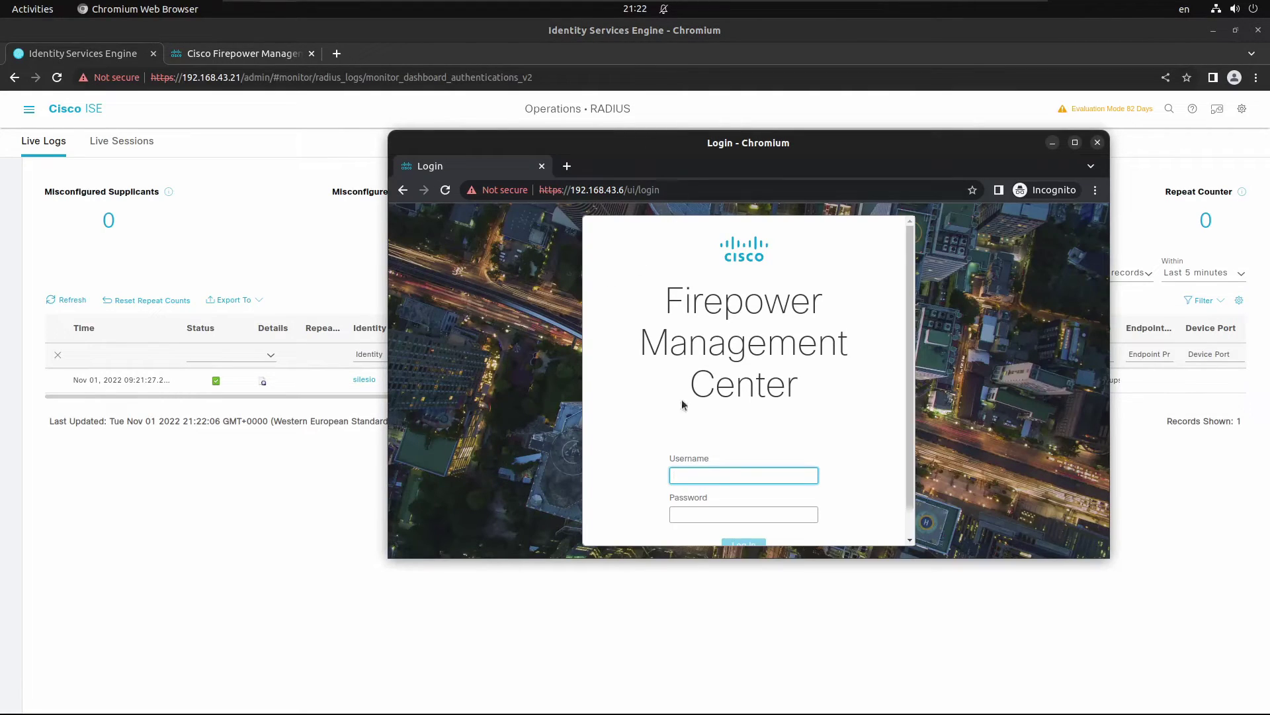
text(carvalho)
key(Tab)
text(C)
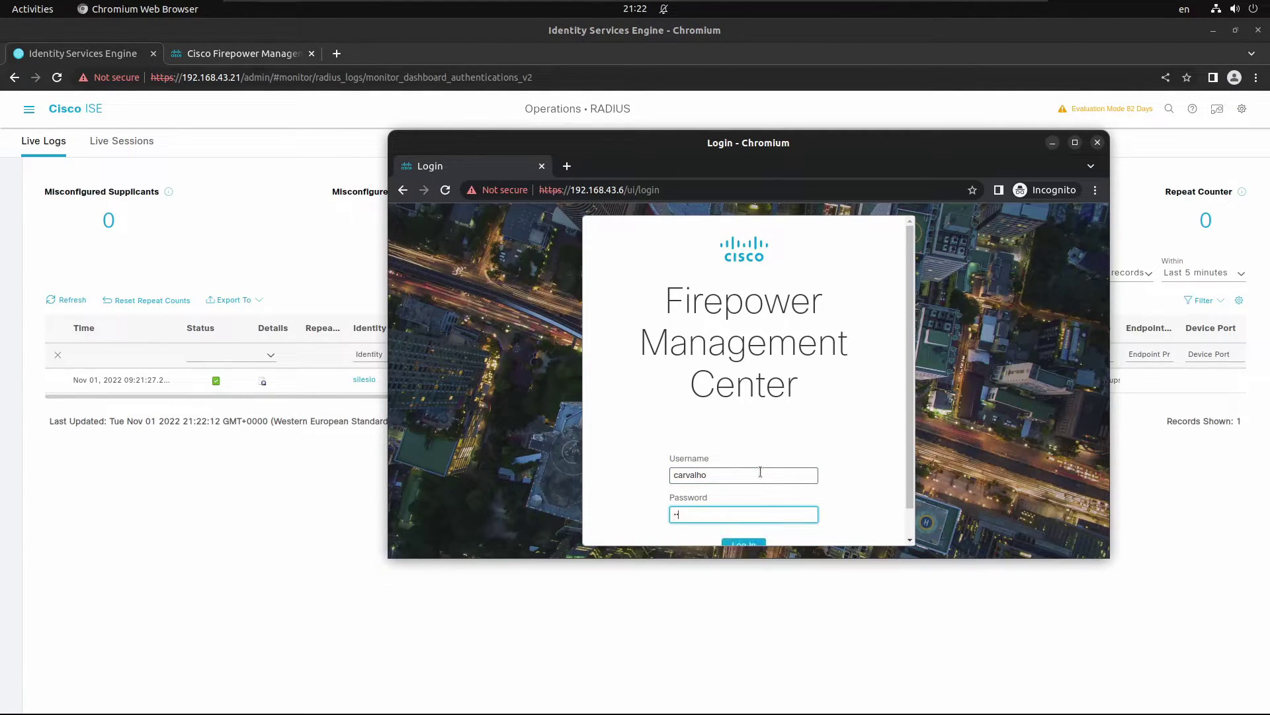
key(Return)
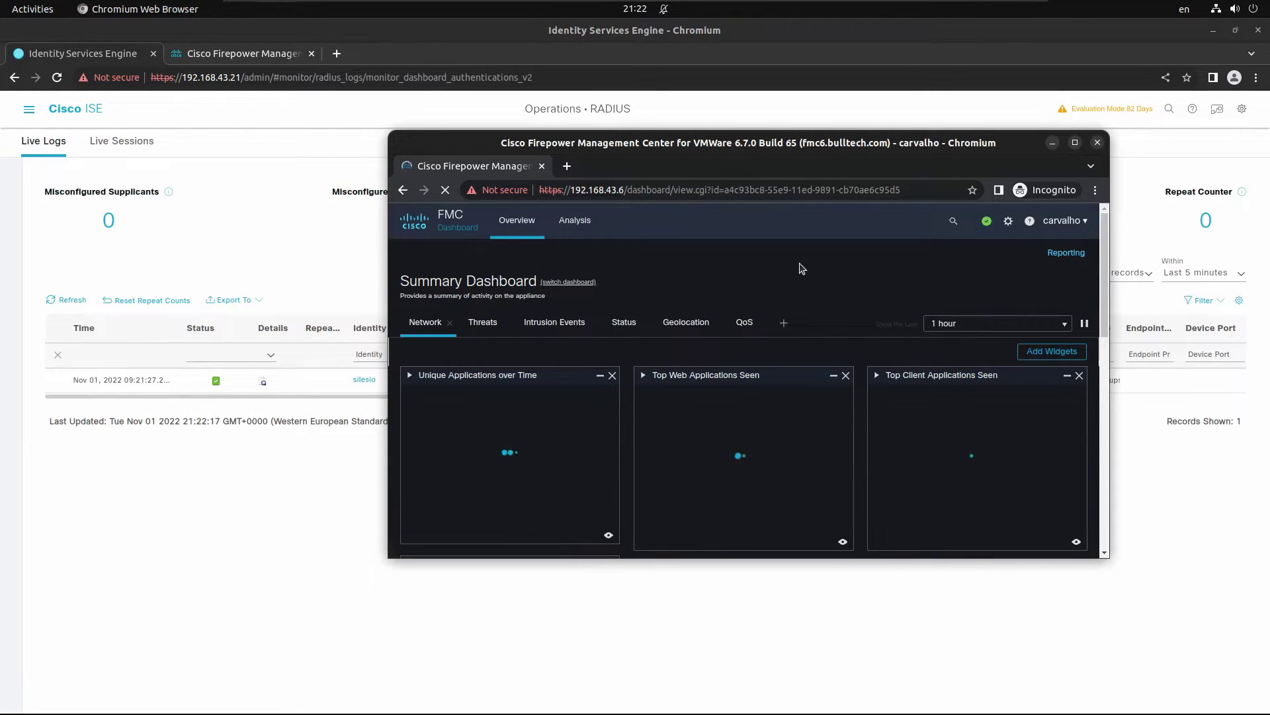
Step: Browse the Intrusion Events and Geolocation dashboard tabs, then view ISE live logs
drag(1104, 554, 1211, 673)
click(547, 338)
click(682, 326)
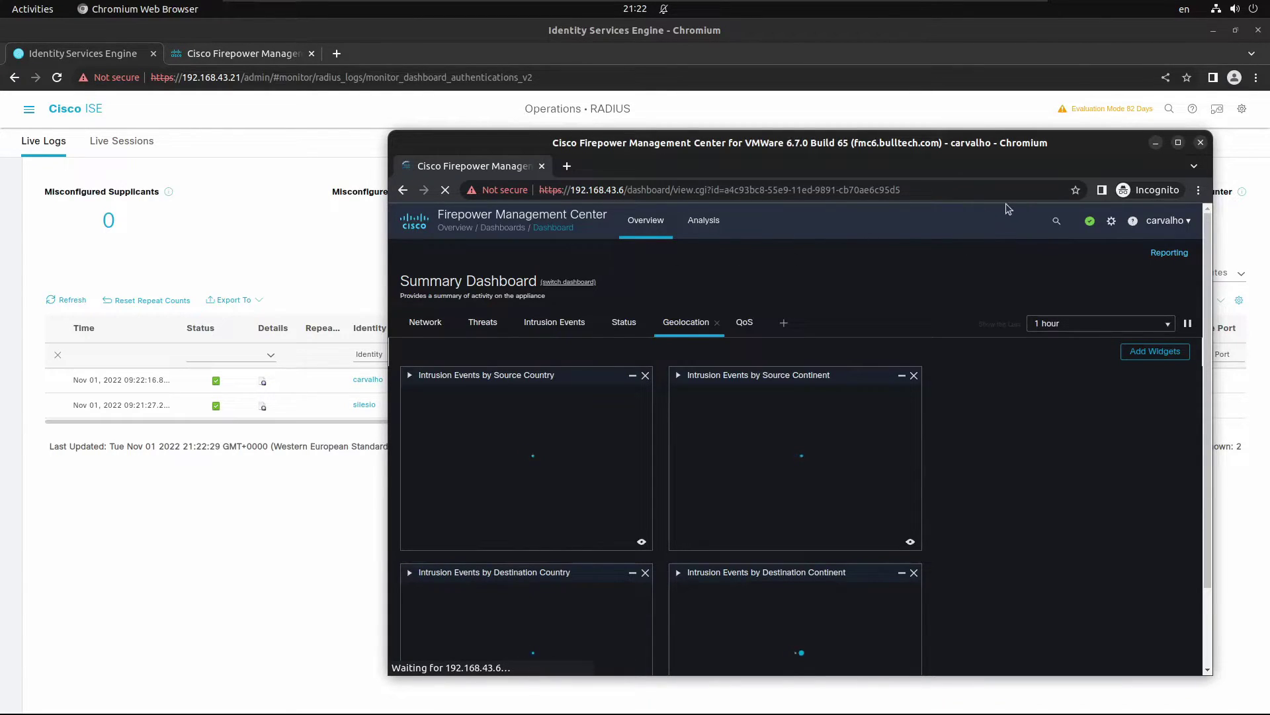
click(246, 537)
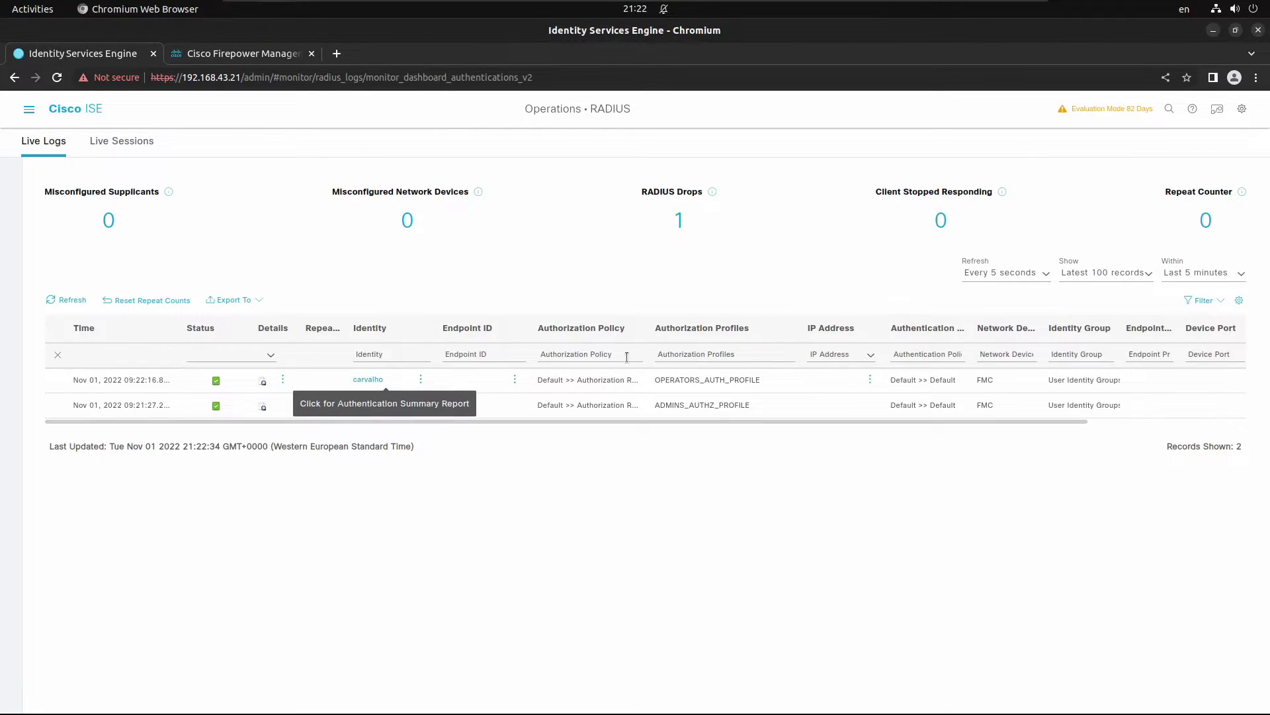
Step: Widen the Authorization Policy column in ISE Live Logs to show full rule names
drag(650, 328, 710, 326)
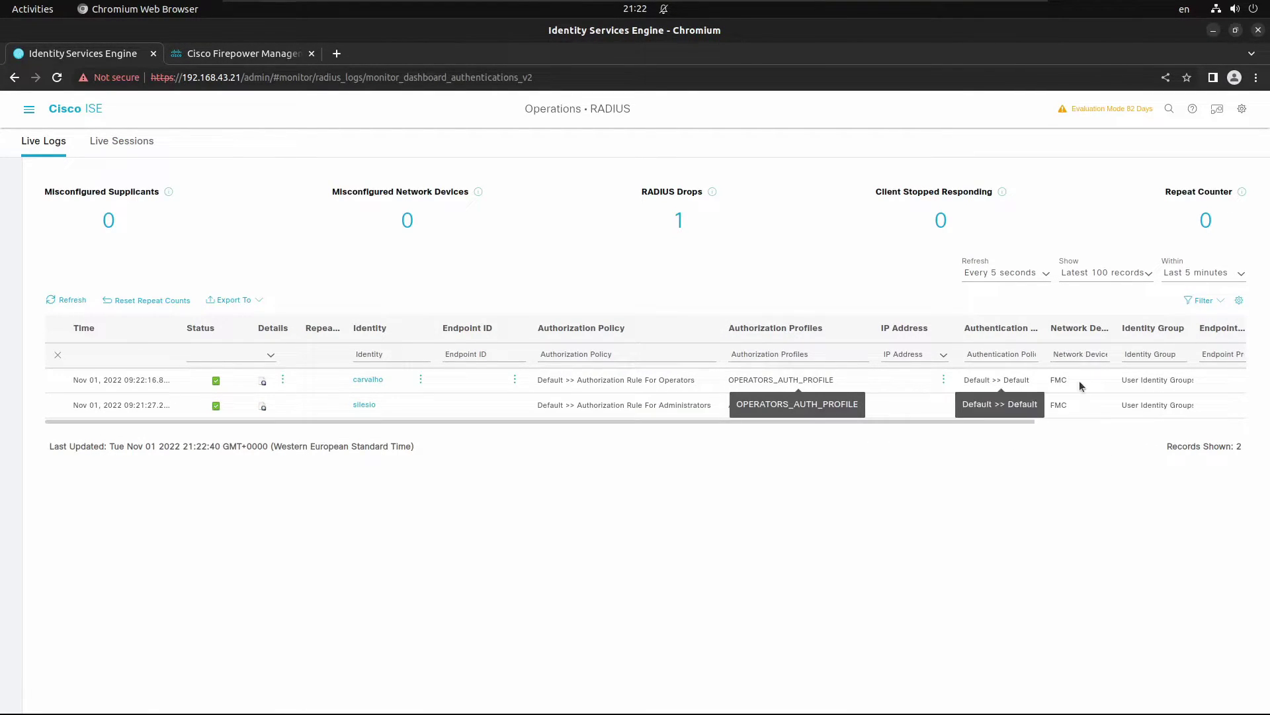
Step: Log the operator session out of the incognito FMC window
key(alt+Tab)
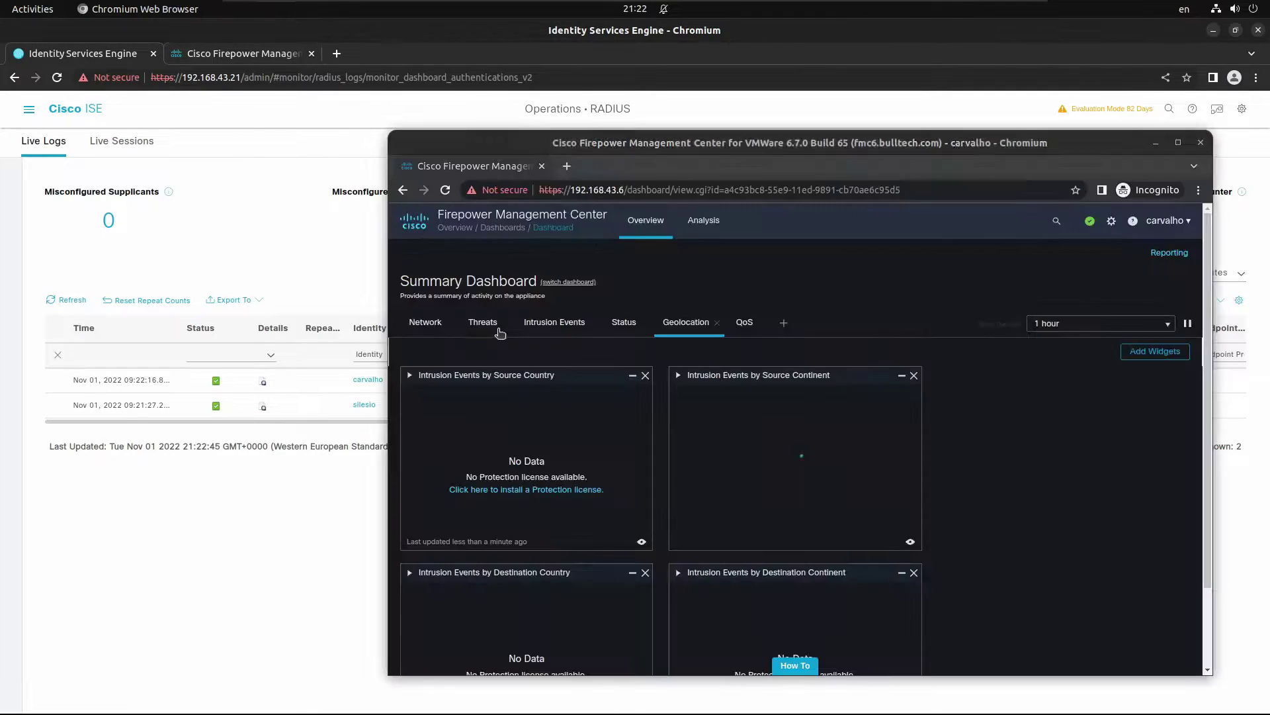
click(1154, 223)
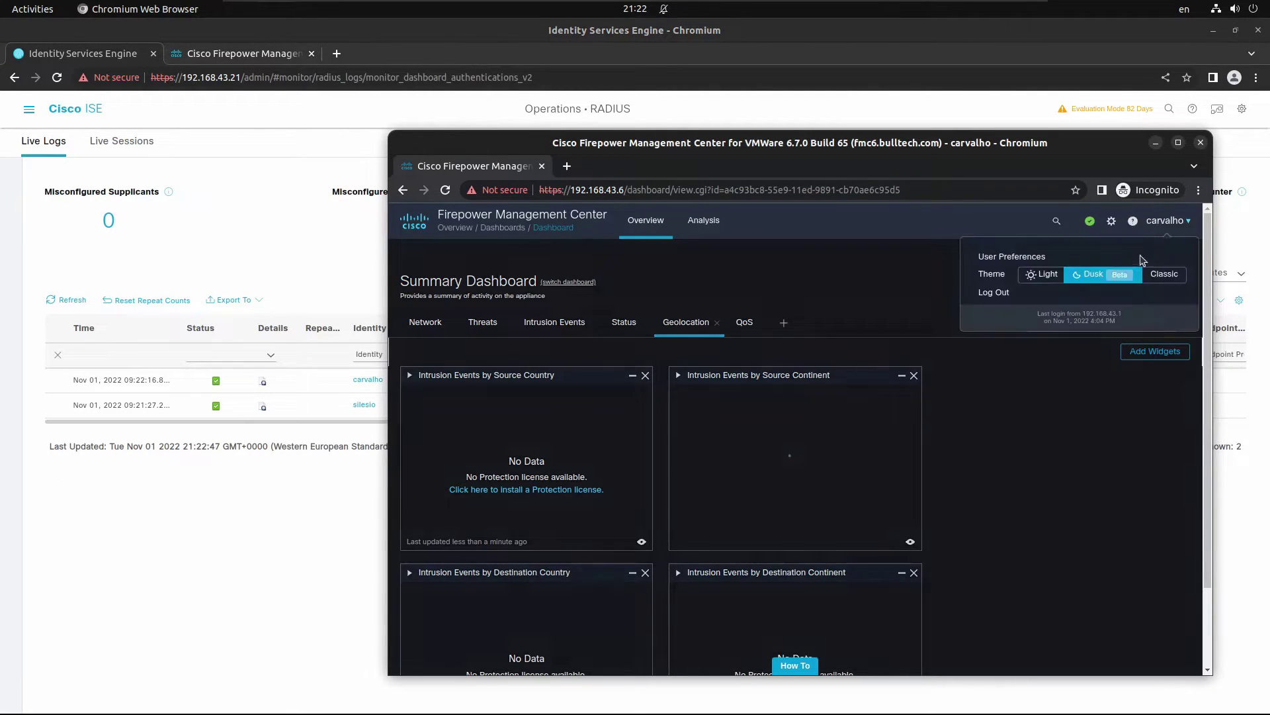
click(994, 291)
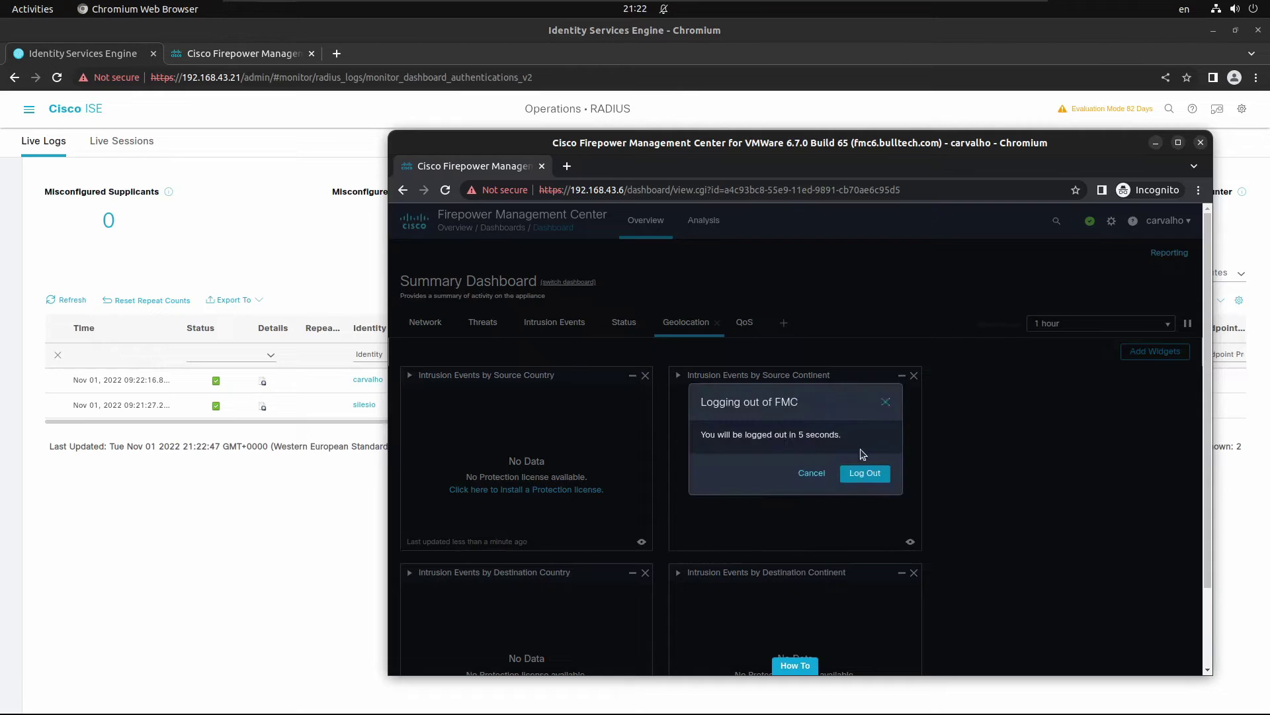
click(864, 473)
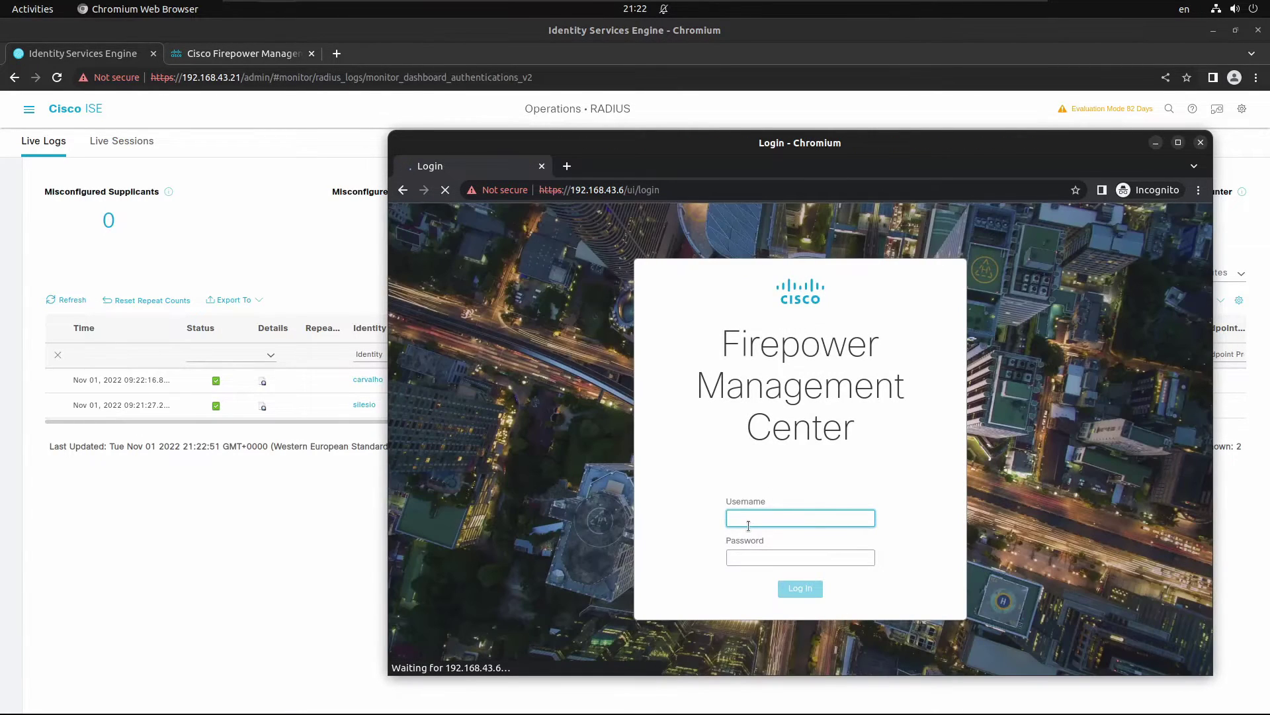
Step: Sign in with the administrator username and password, then return to the main External Authentication page
click(750, 524)
text(silesio)
key(Tab)
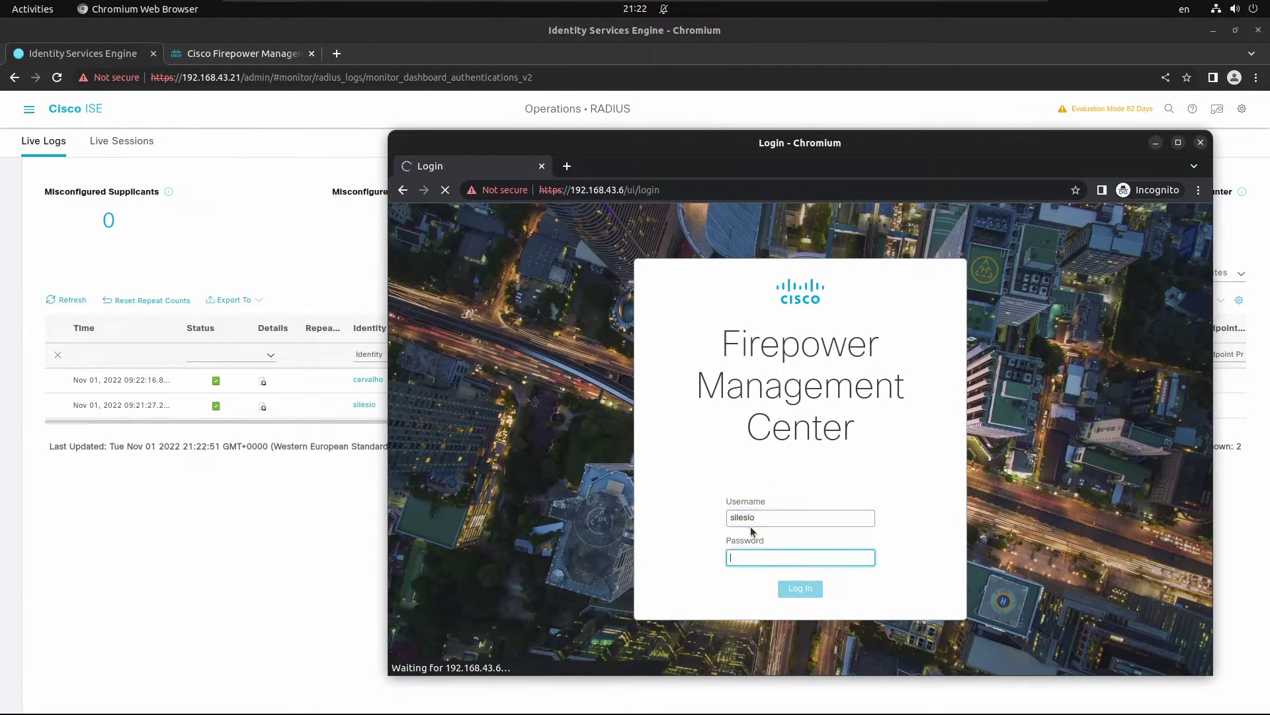
text(•••)
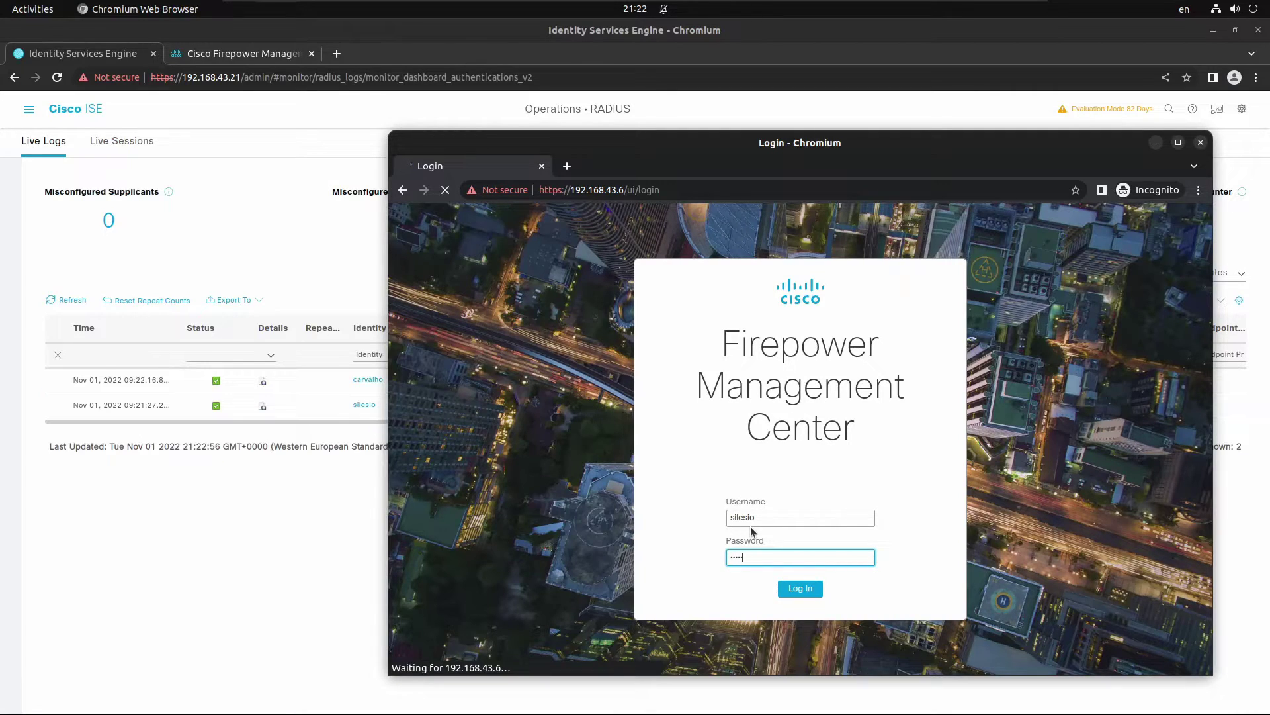
key(Return)
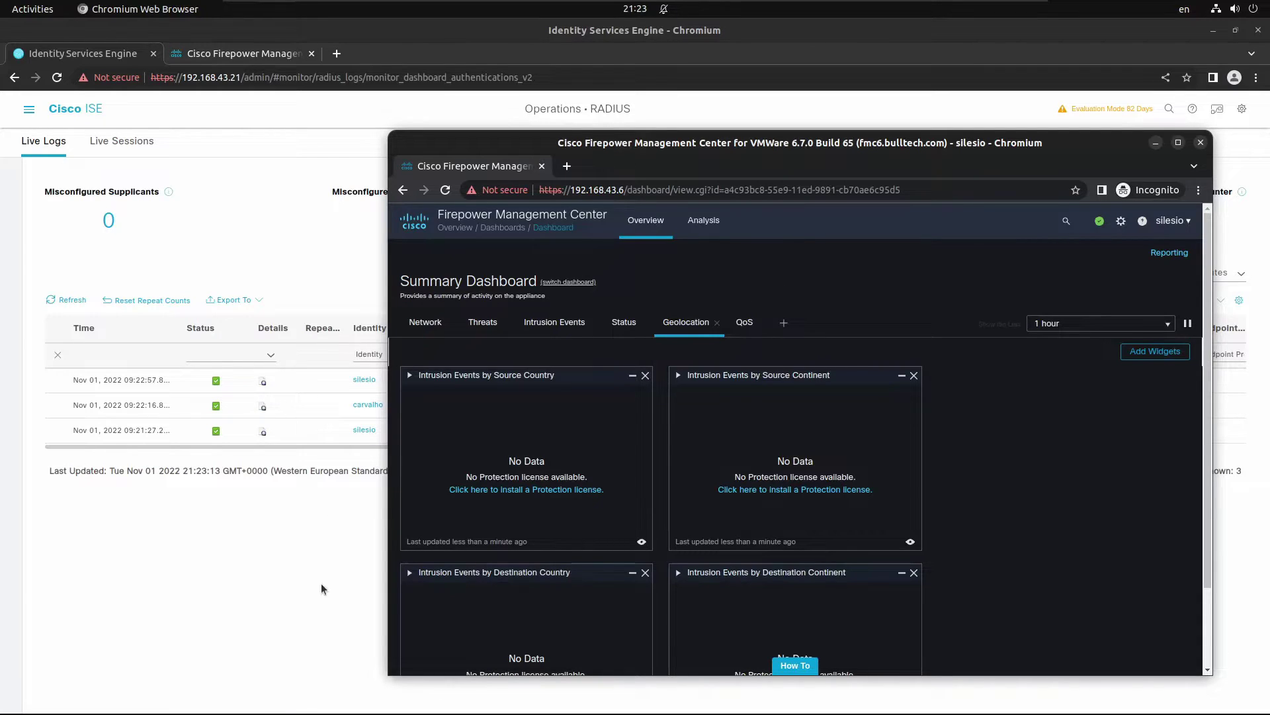
click(230, 57)
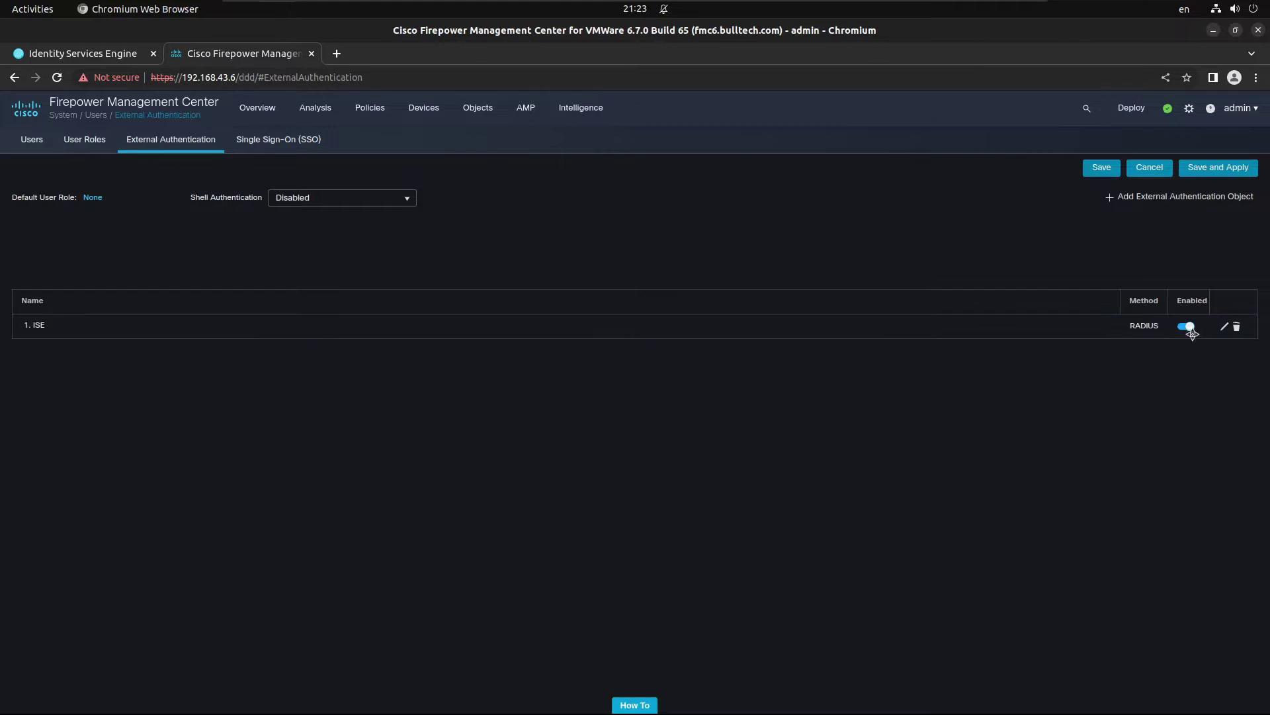
Step: Edit the ISE object and change the Administrator value to Class=ADMINISTRATORS without spaces
click(1225, 326)
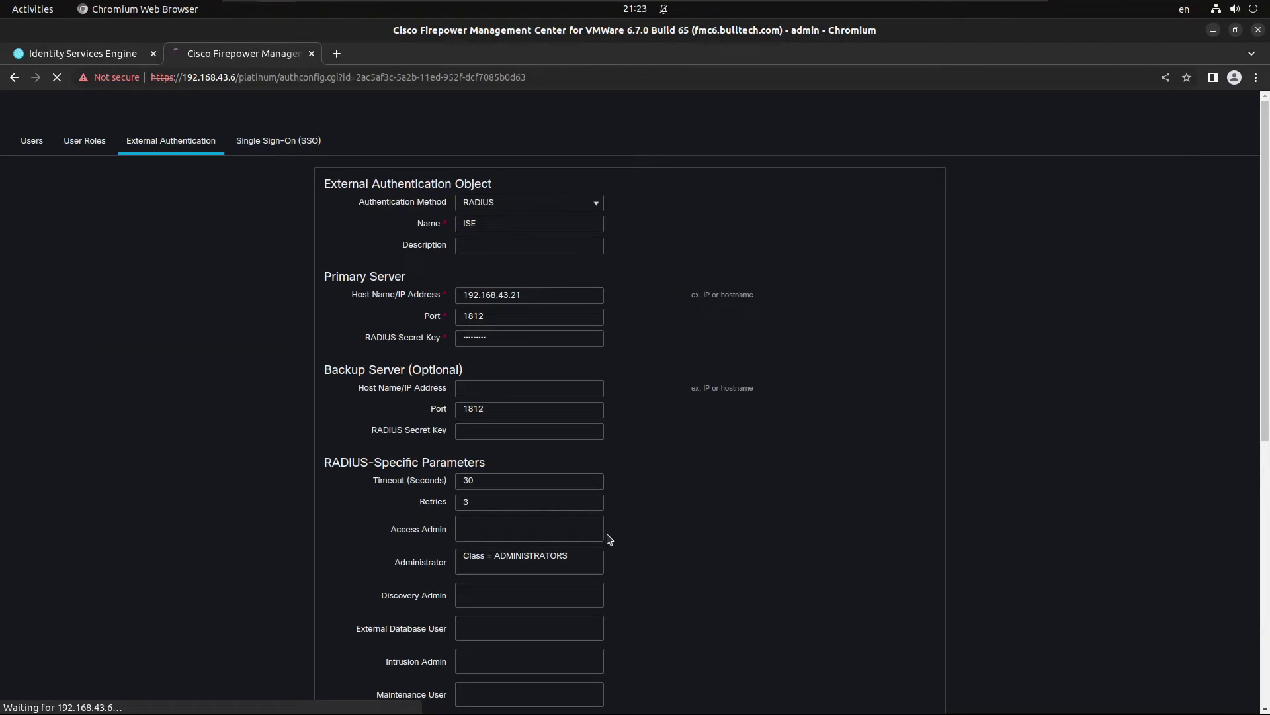
click(568, 560)
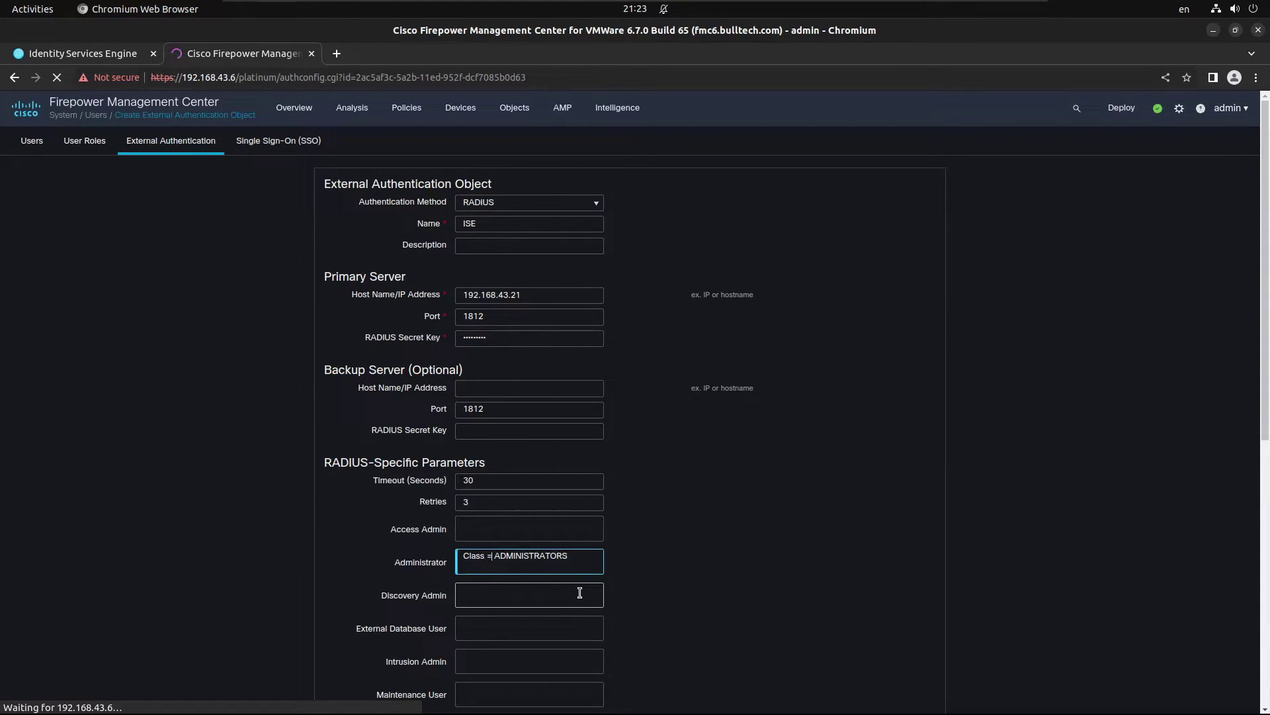
key(BackSpace)
key(Left)
key(BackSpace)
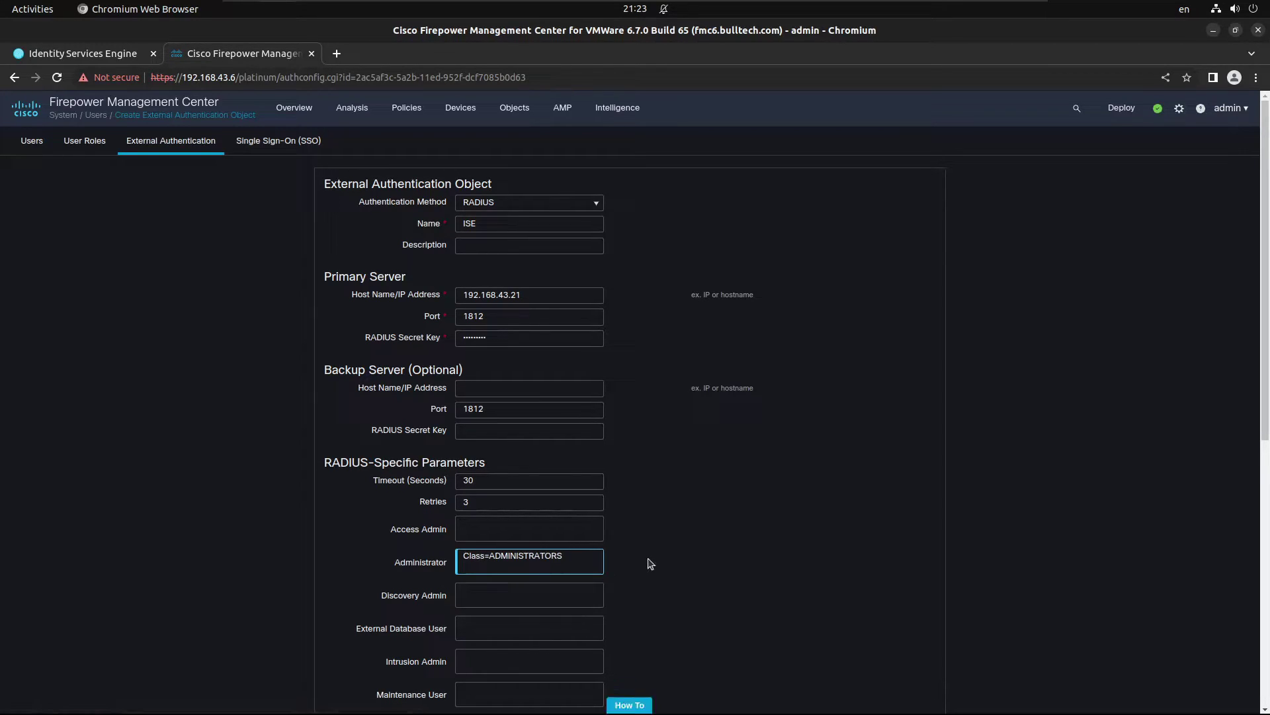
Step: Change the Network Admin value to Class=OPERATORS without spaces and save the object
scroll(599, 592, down, 5)
click(500, 553)
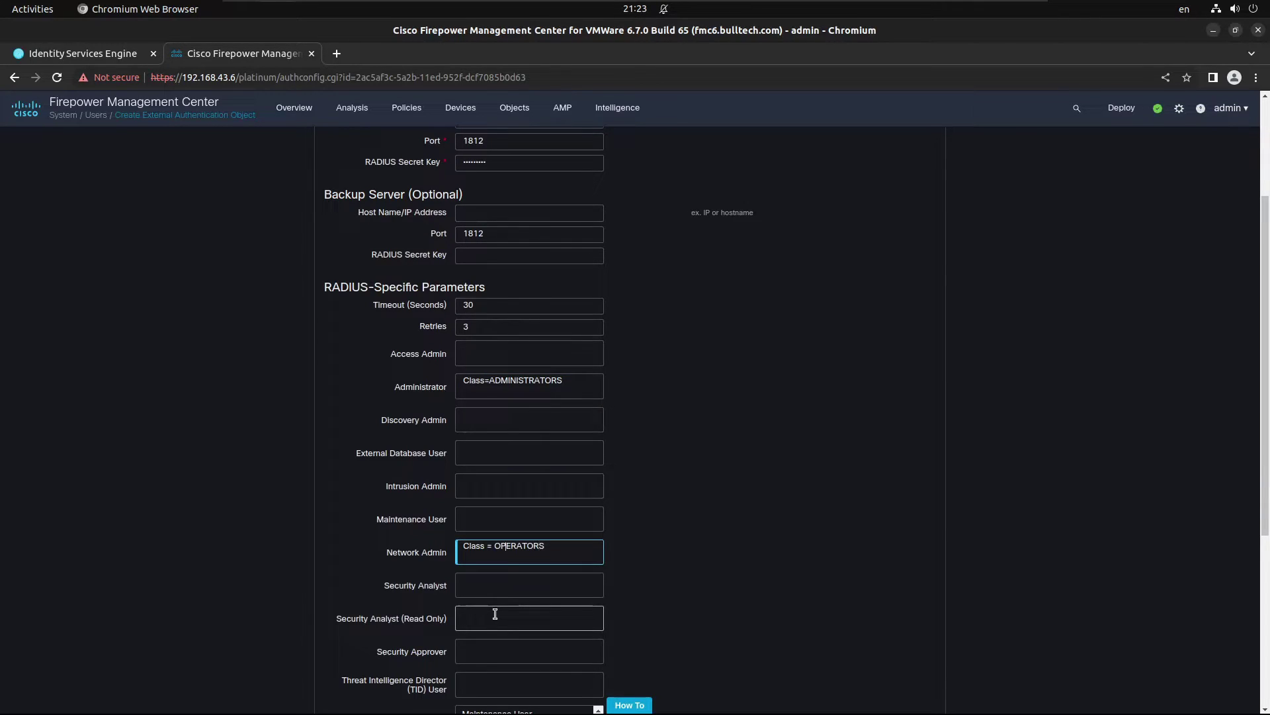
key(Delete)
key(BackSpace)
scroll(662, 616, down, 7)
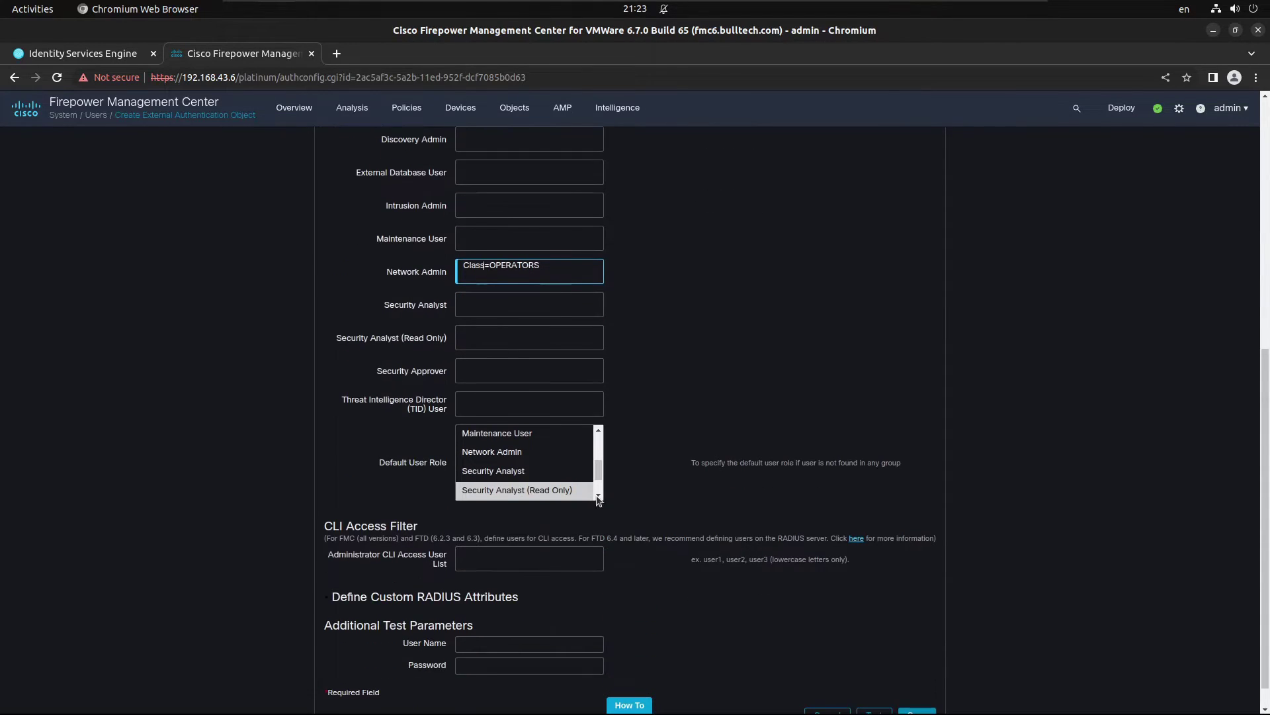
scroll(580, 480, up, 2)
scroll(673, 573, down, 1)
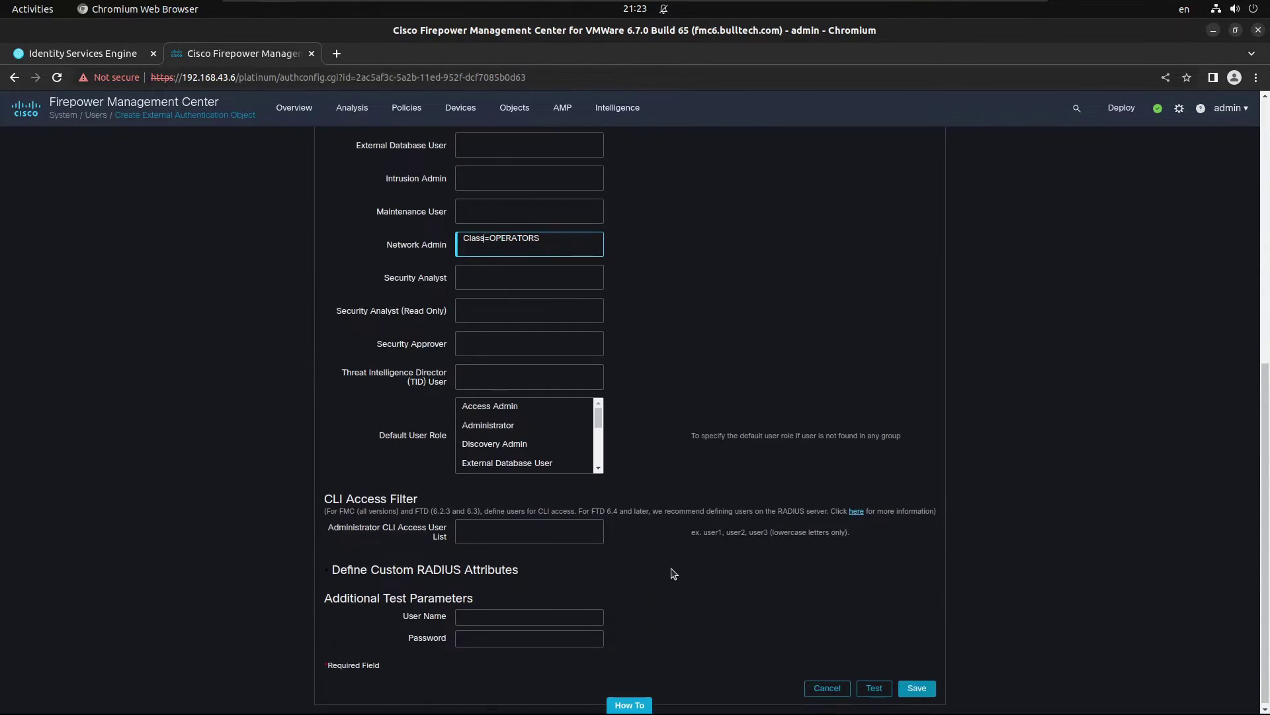
click(917, 685)
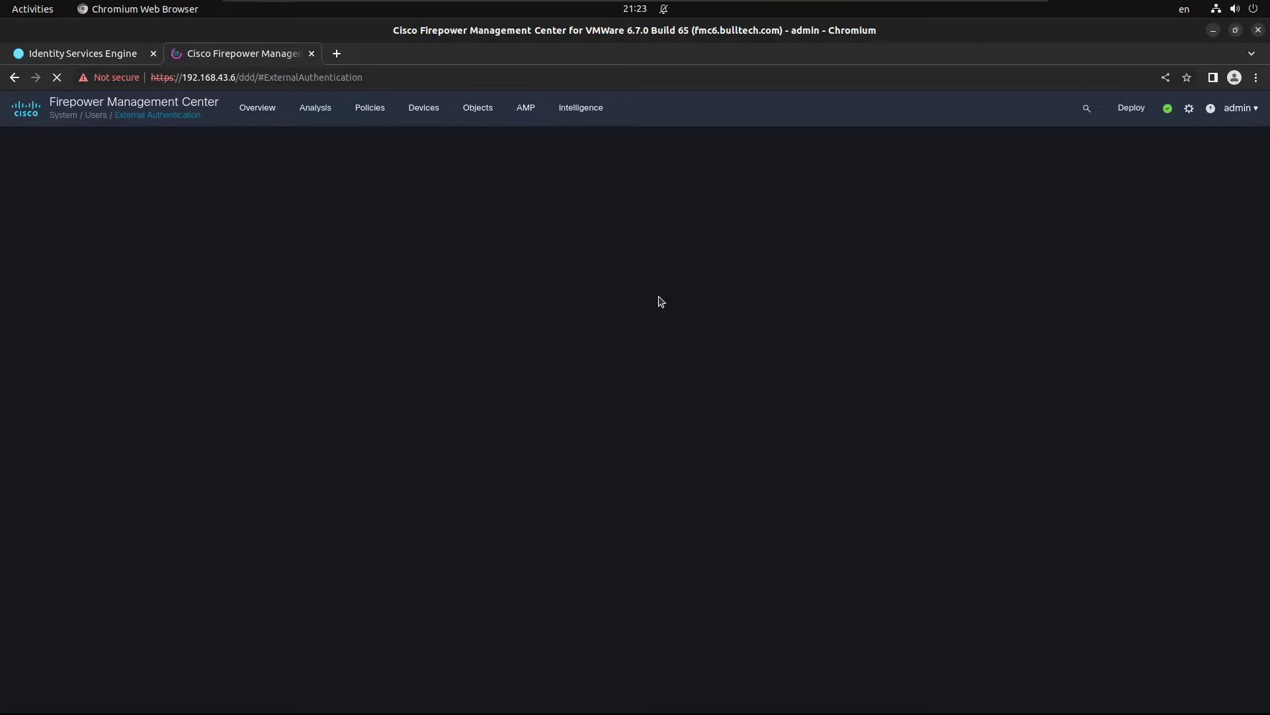
Step: Review ADMINS_AUTHZ_PROFILE's attribute Class = ADMINISTRATORS in ISE, then return to FMC External Authentication
click(91, 61)
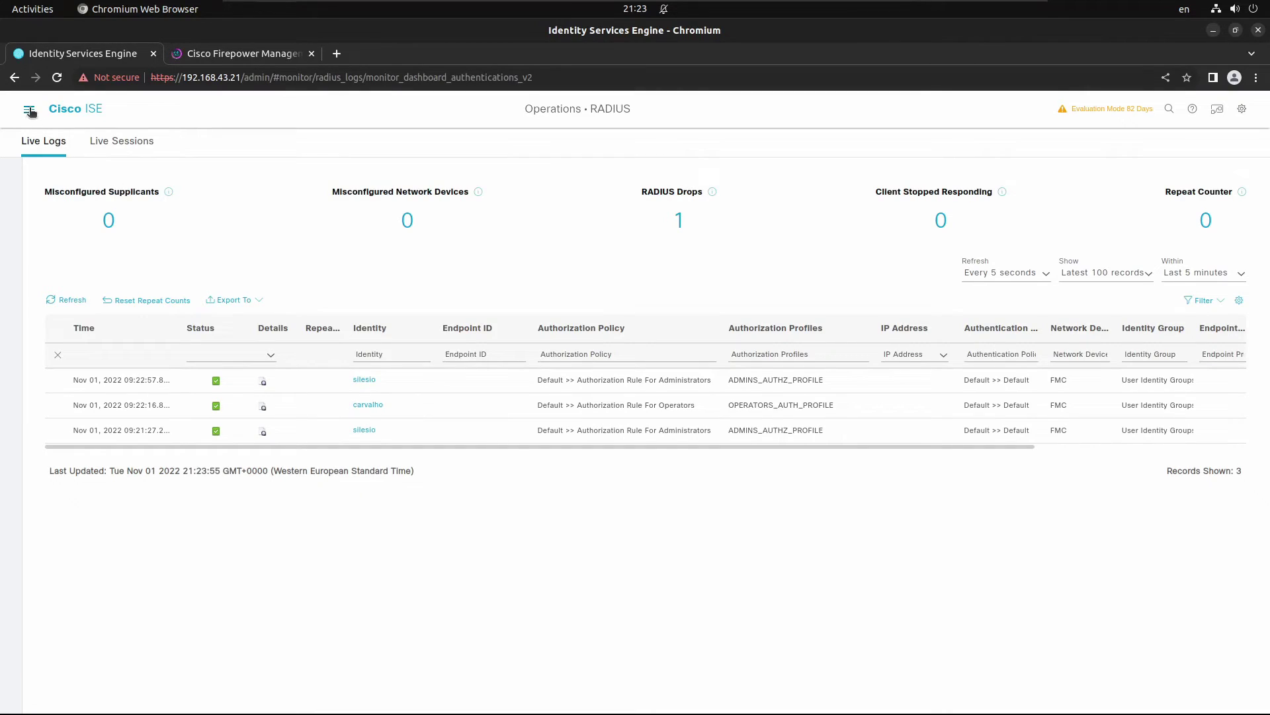
click(29, 111)
click(114, 202)
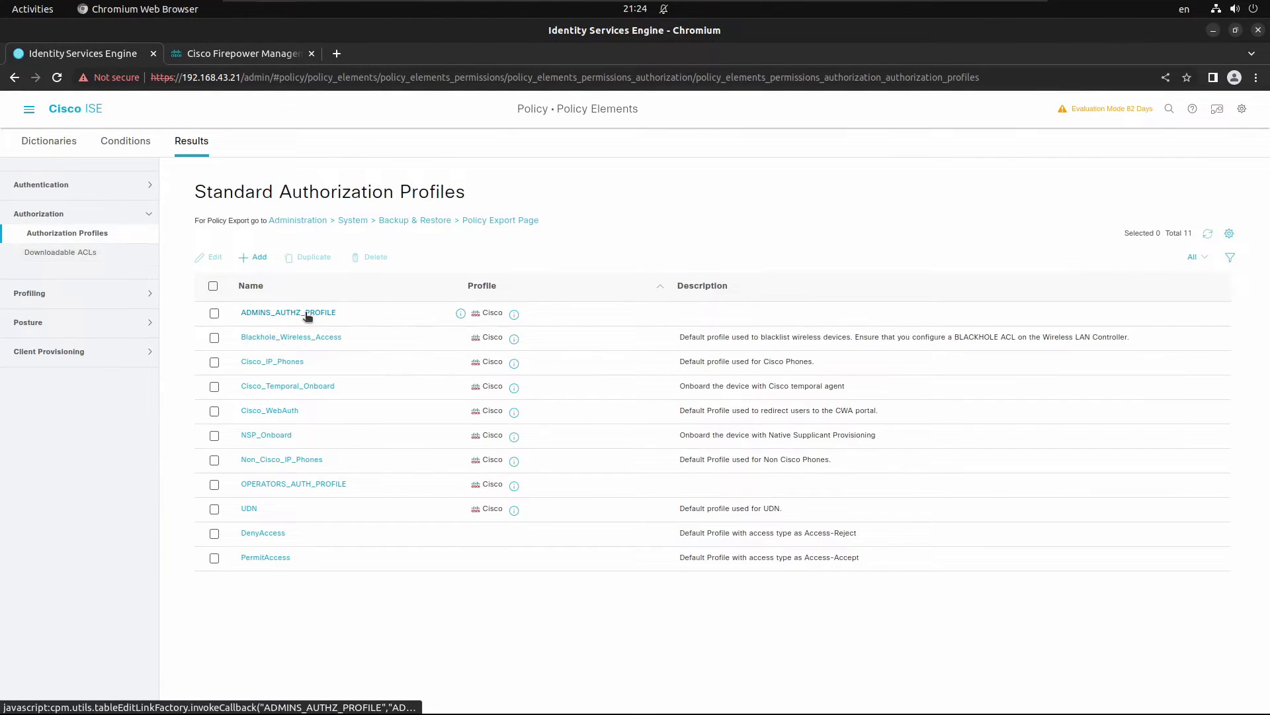
click(306, 315)
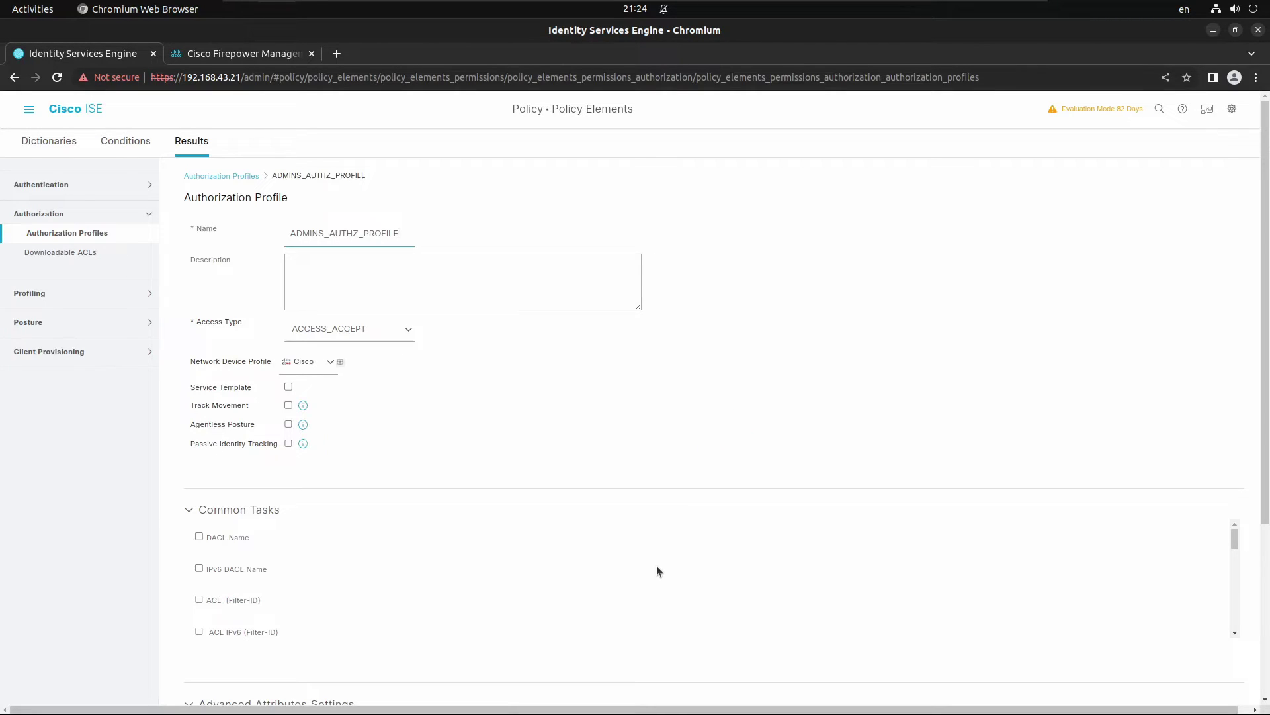
scroll(272, 675, down, 8)
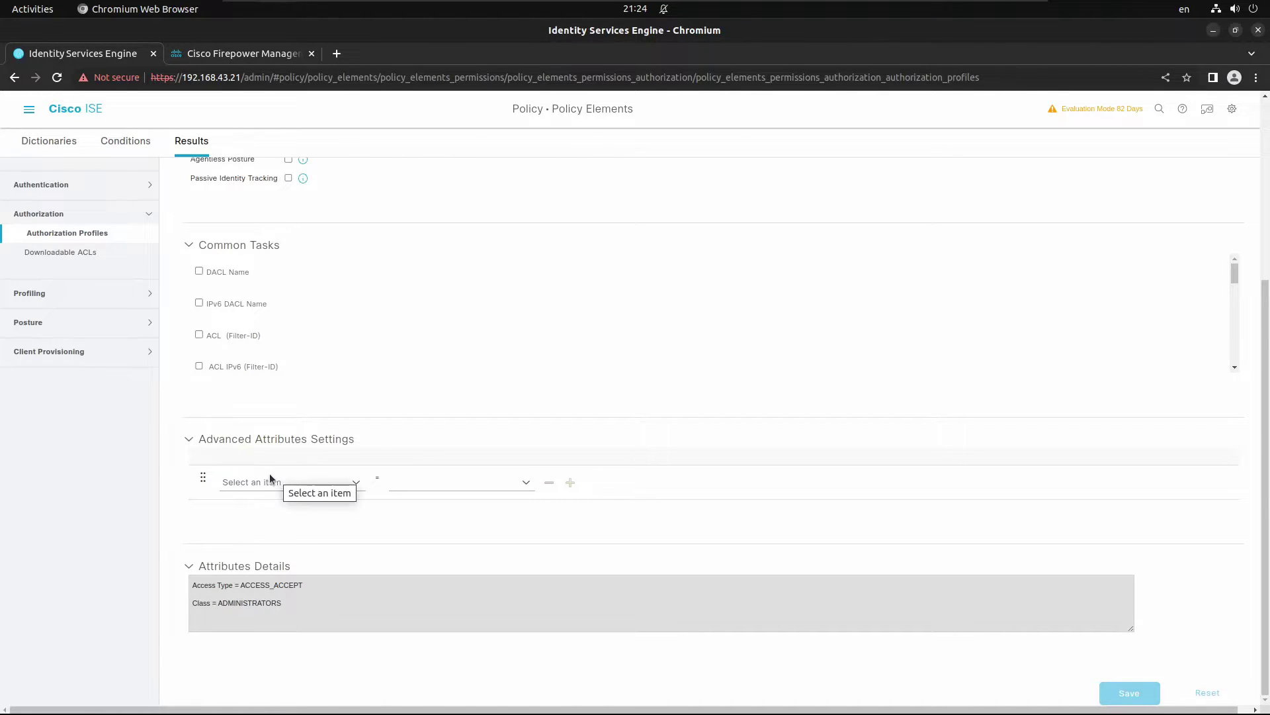
click(225, 54)
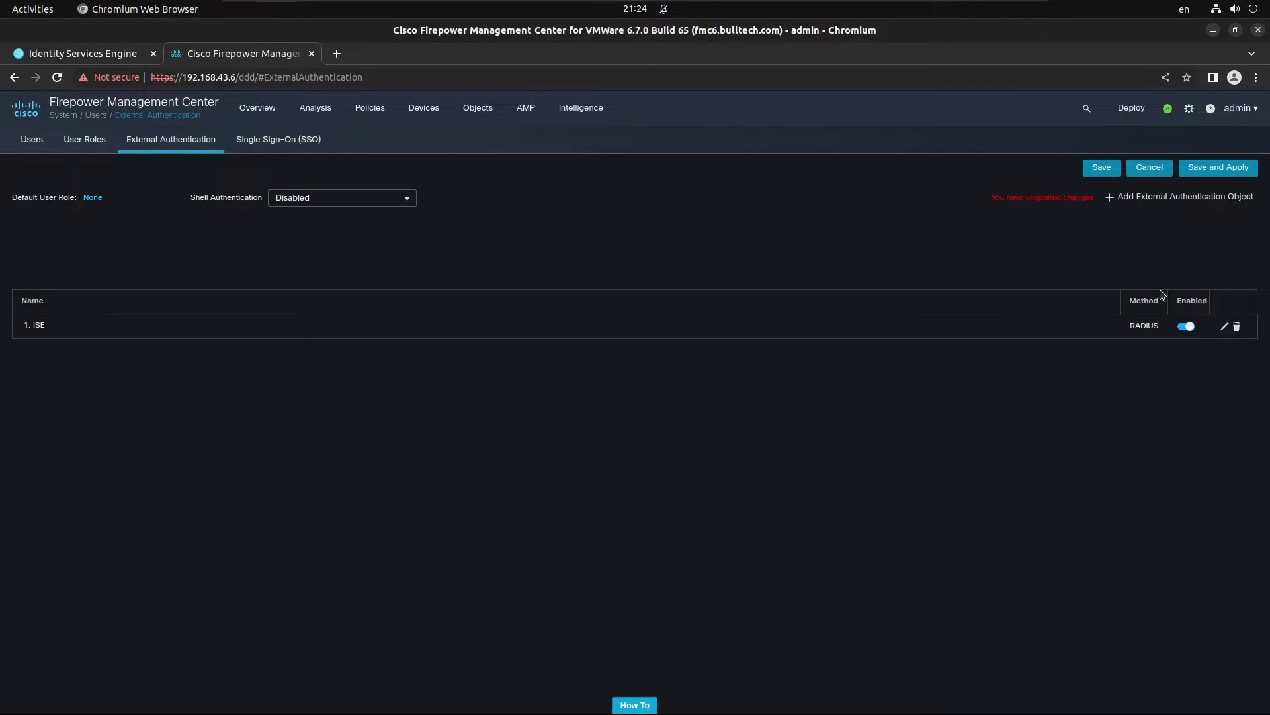
Step: Apply the external authentication changes, log out the incognito session, and open the admin's Users list
click(1228, 166)
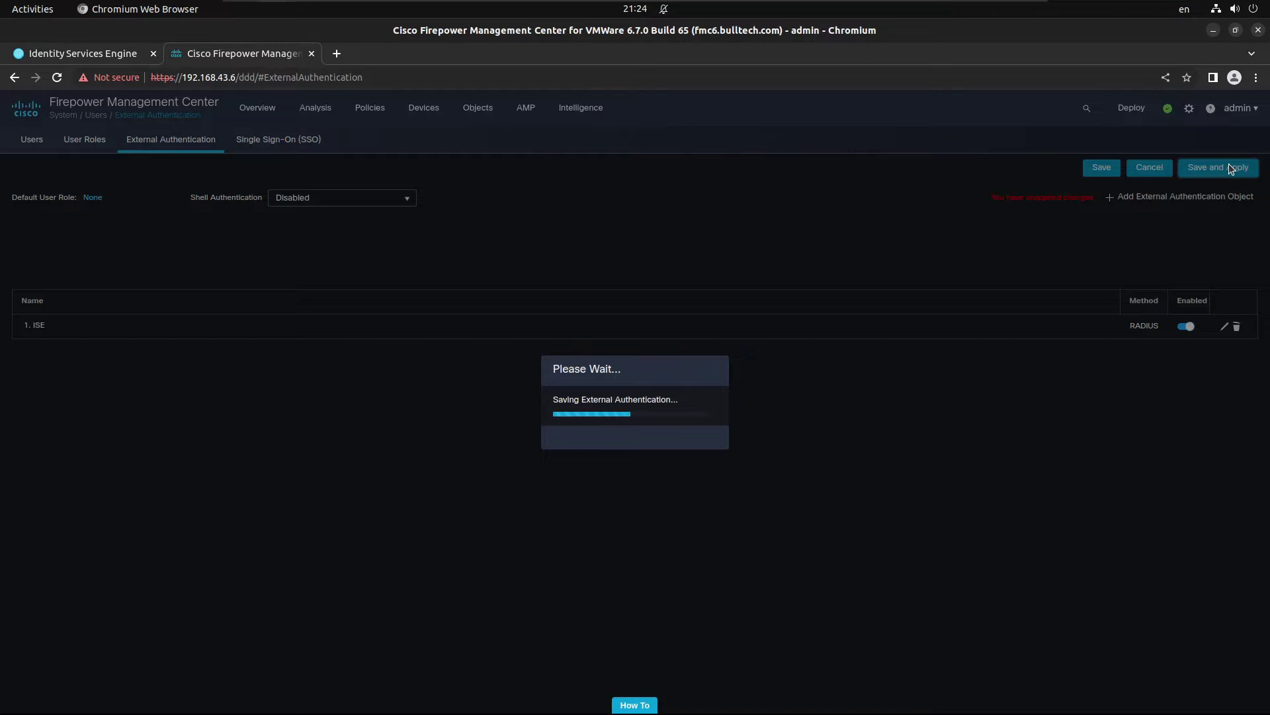
click(687, 445)
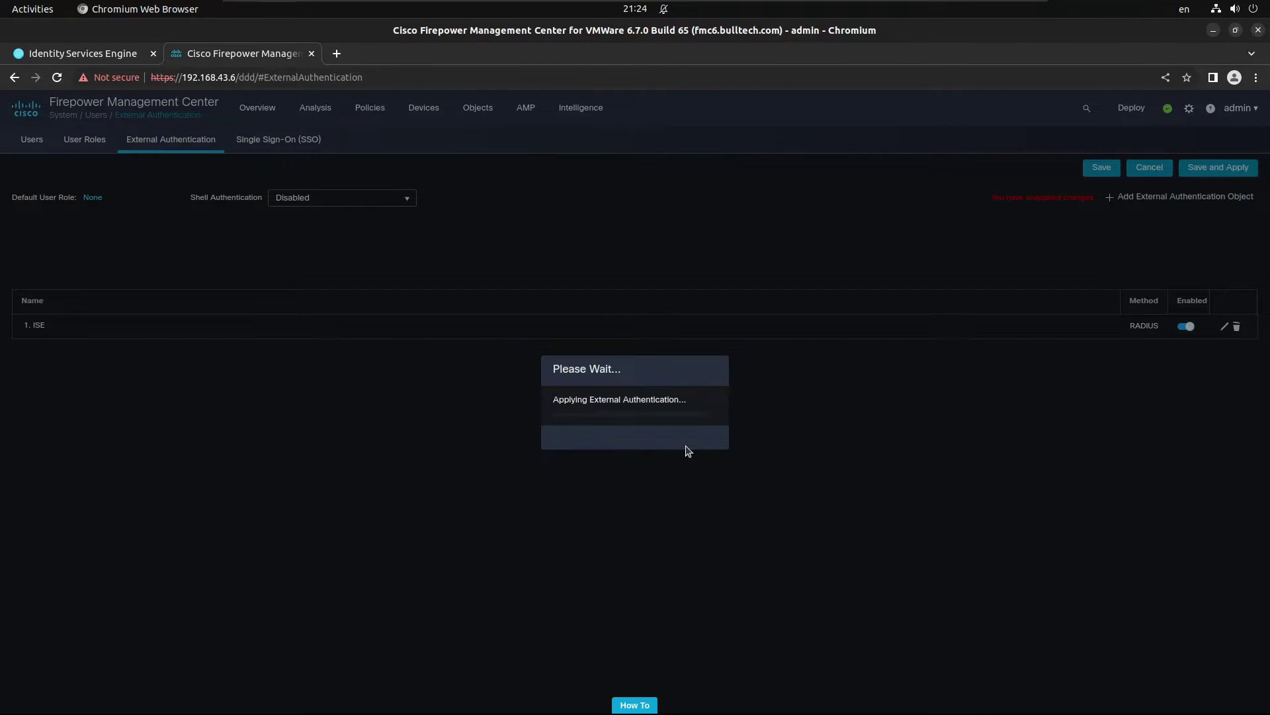
key(alt+Tab)
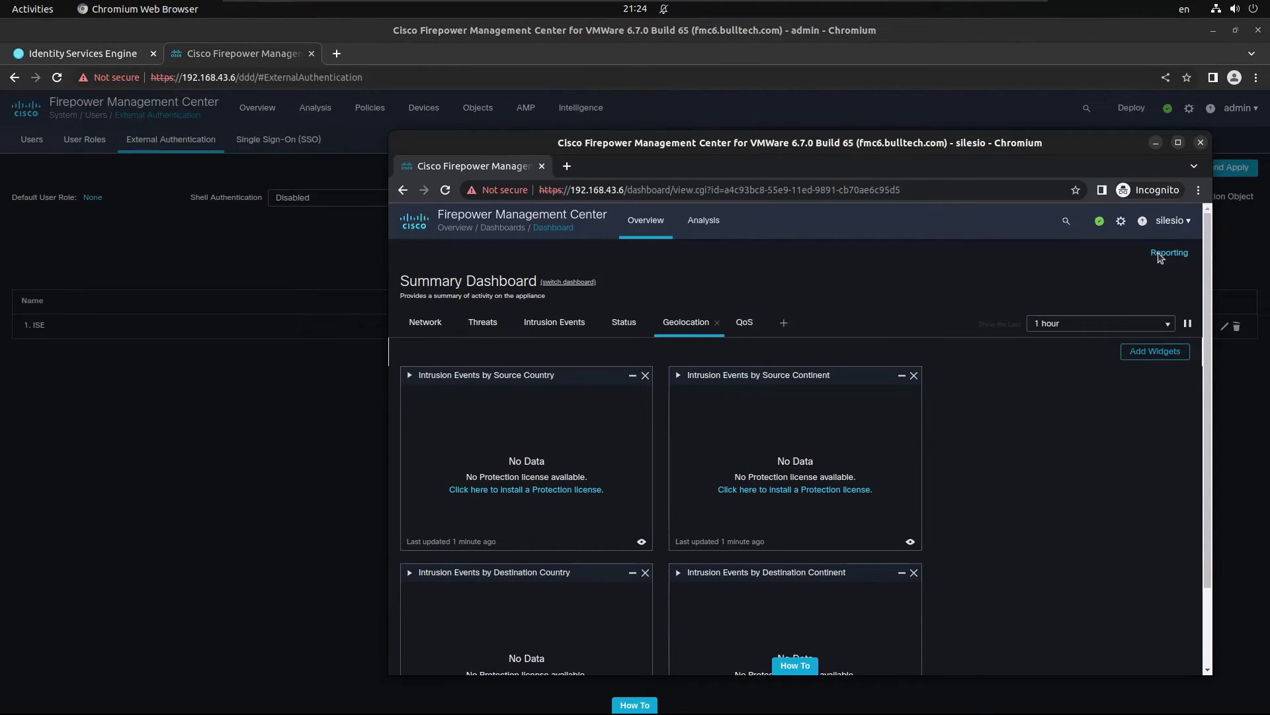
click(1172, 225)
click(994, 293)
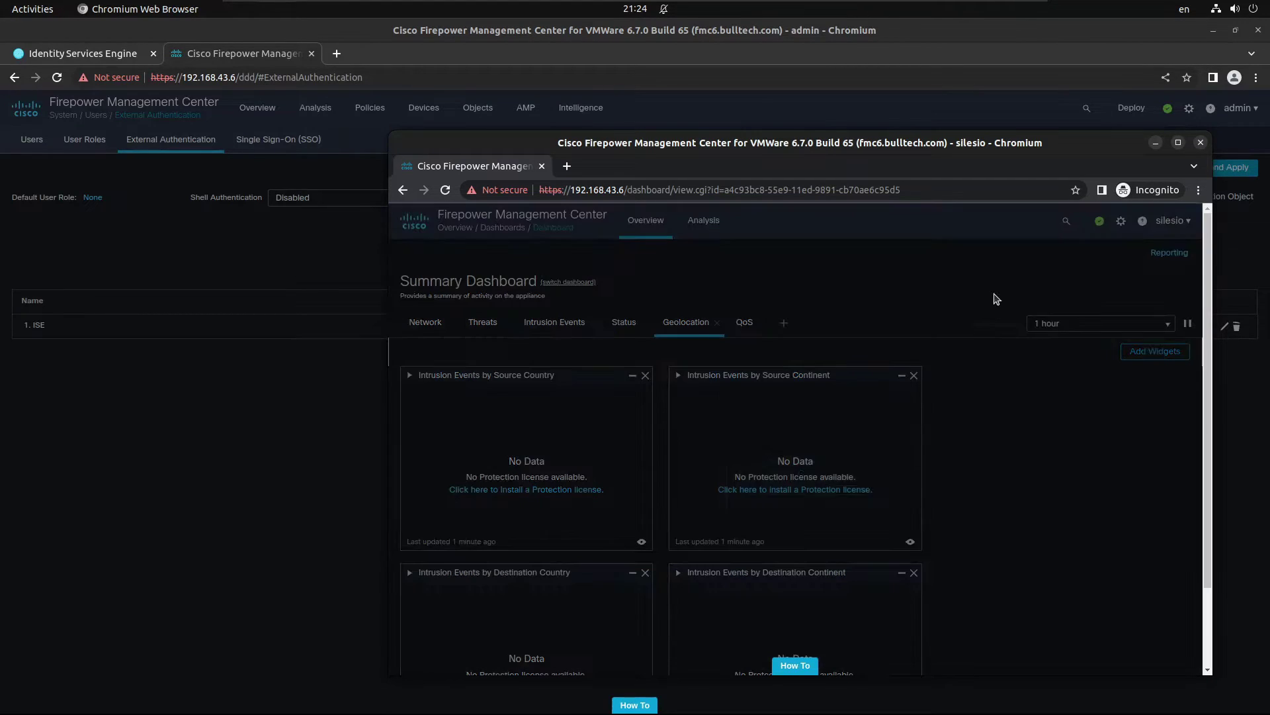
click(851, 467)
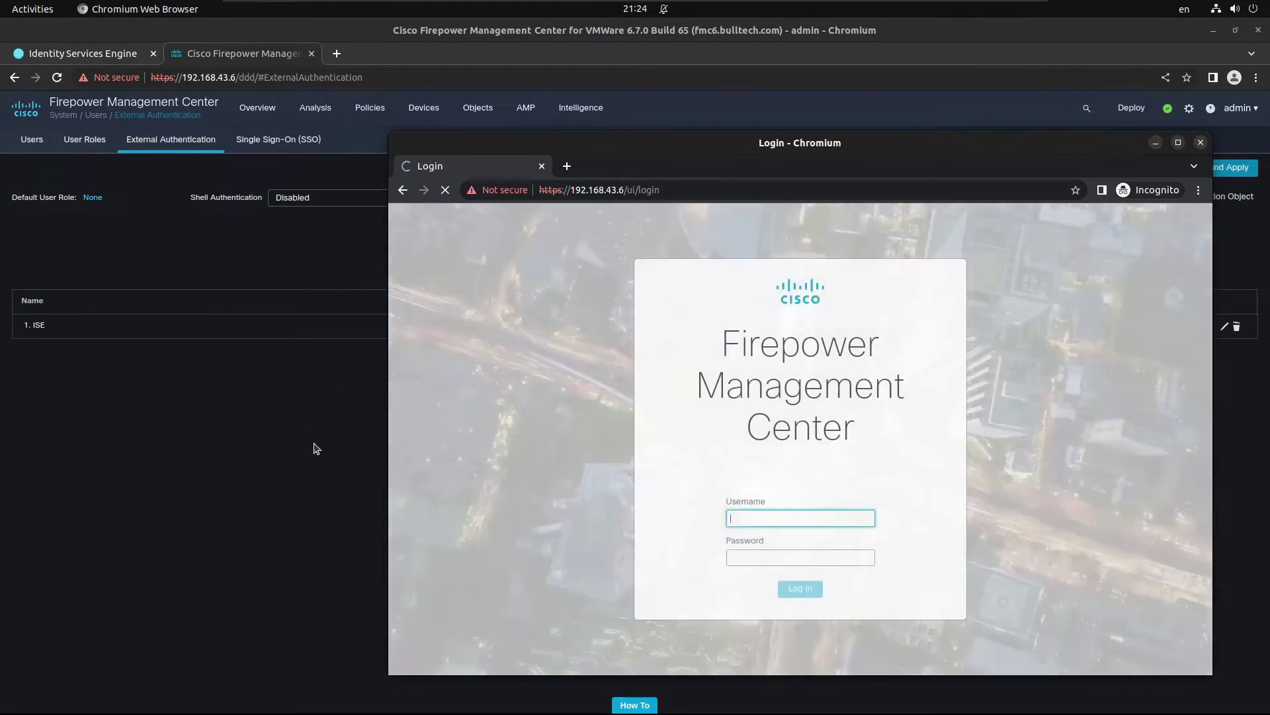
click(278, 430)
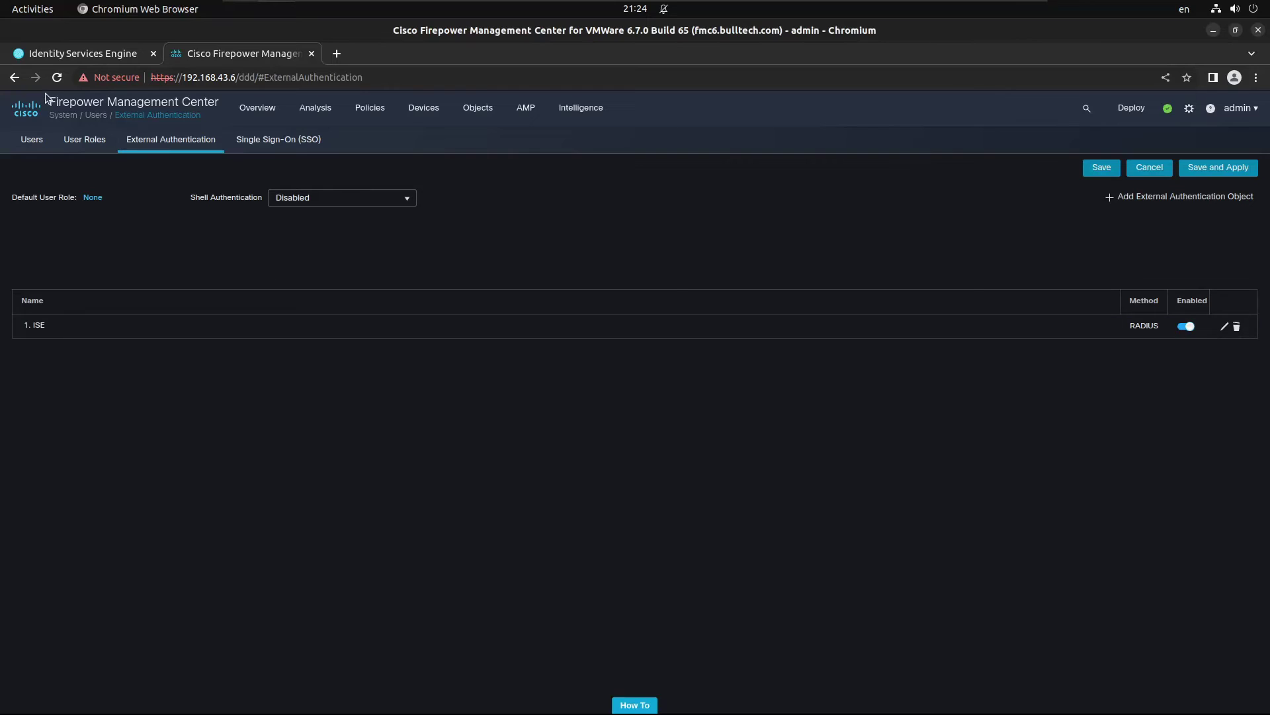
click(34, 140)
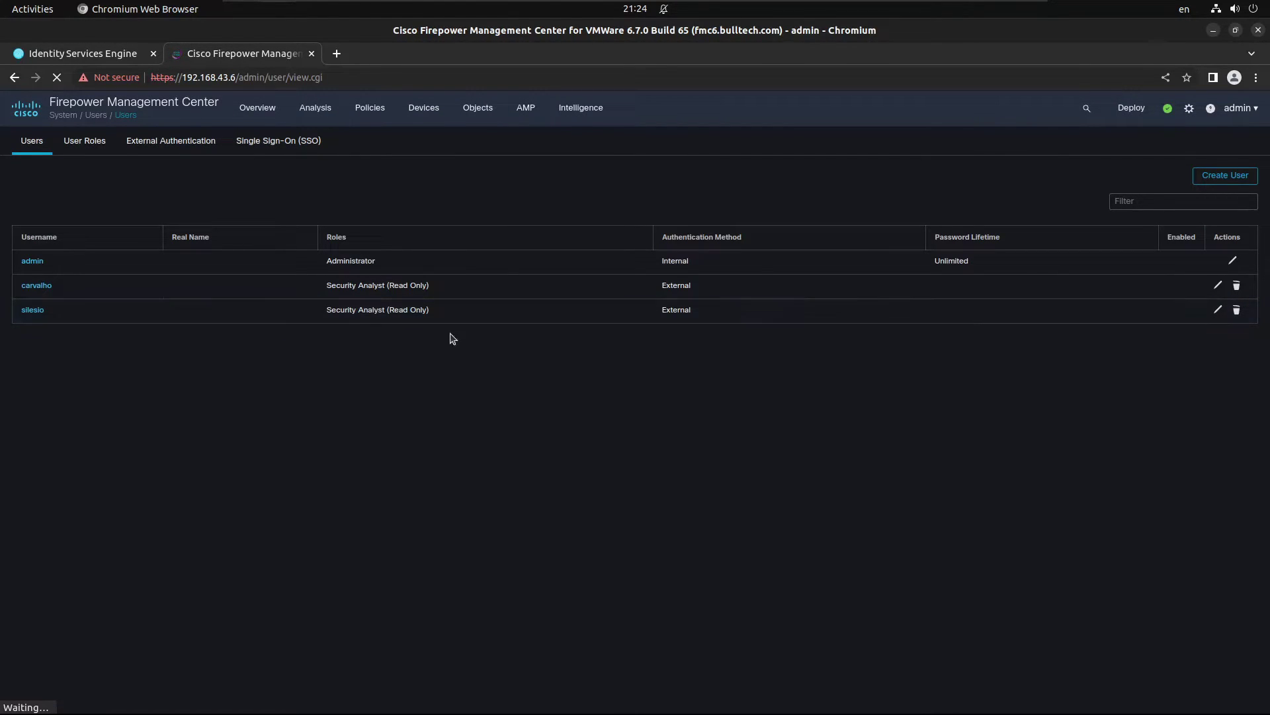
Step: Log in privately with the RADIUS user's credentials and open System > Users
key(alt+Tab)
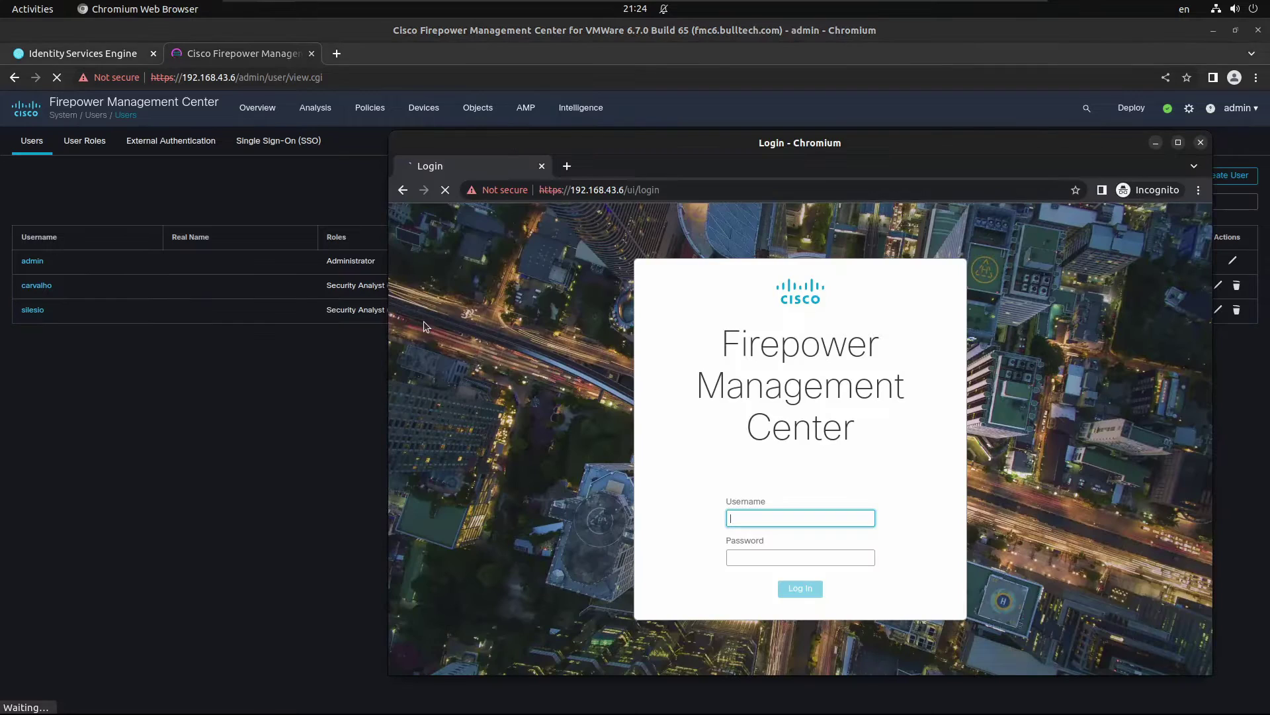
text(silesio)
key(Tab)
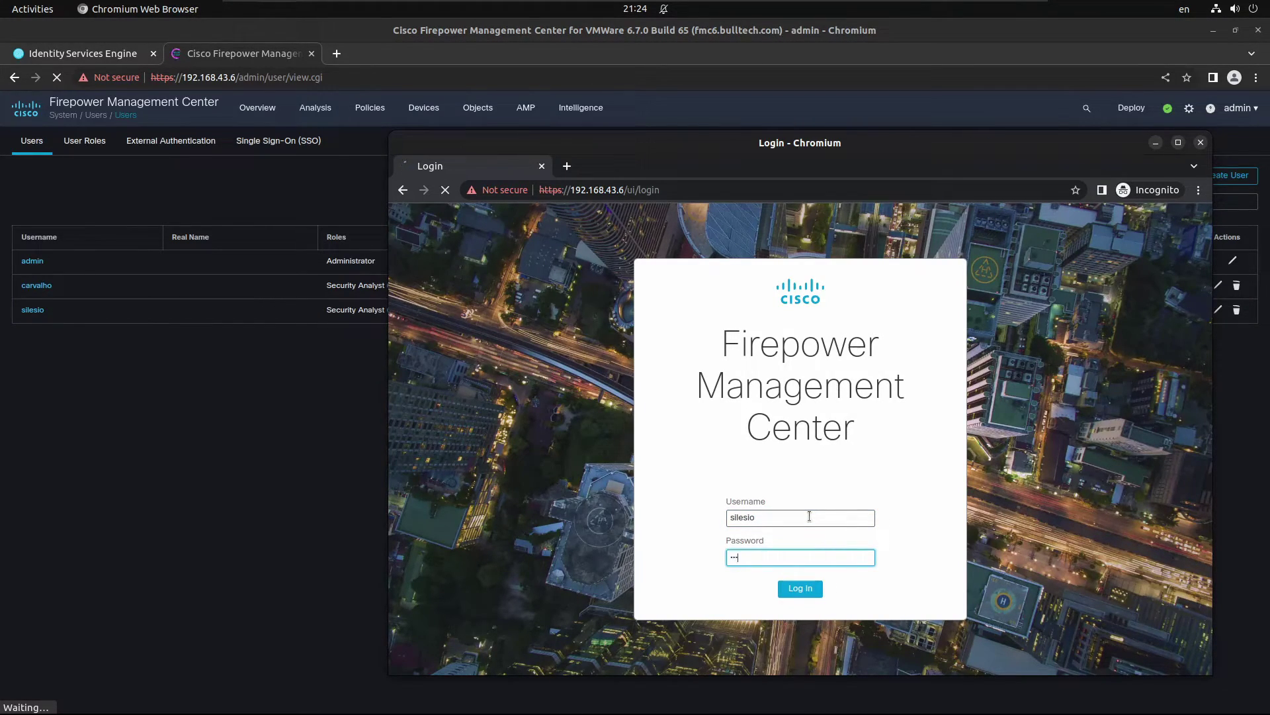
key(Return)
text(s)
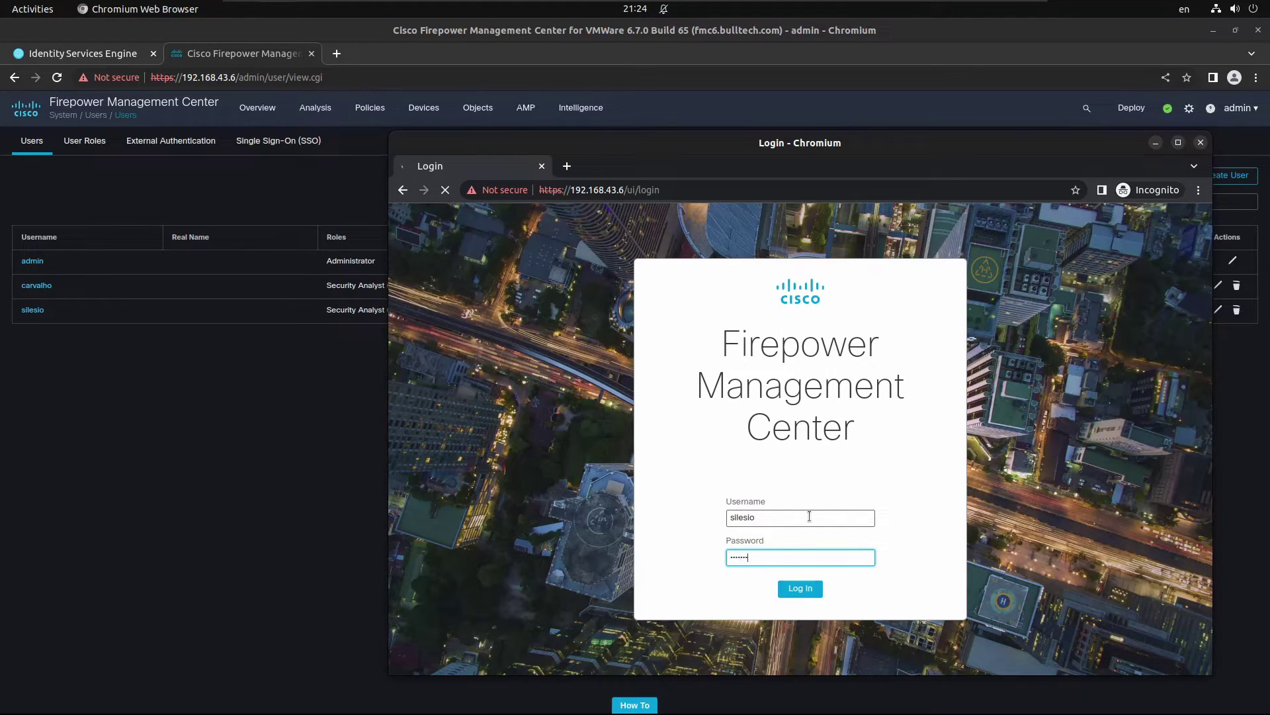
key(Return)
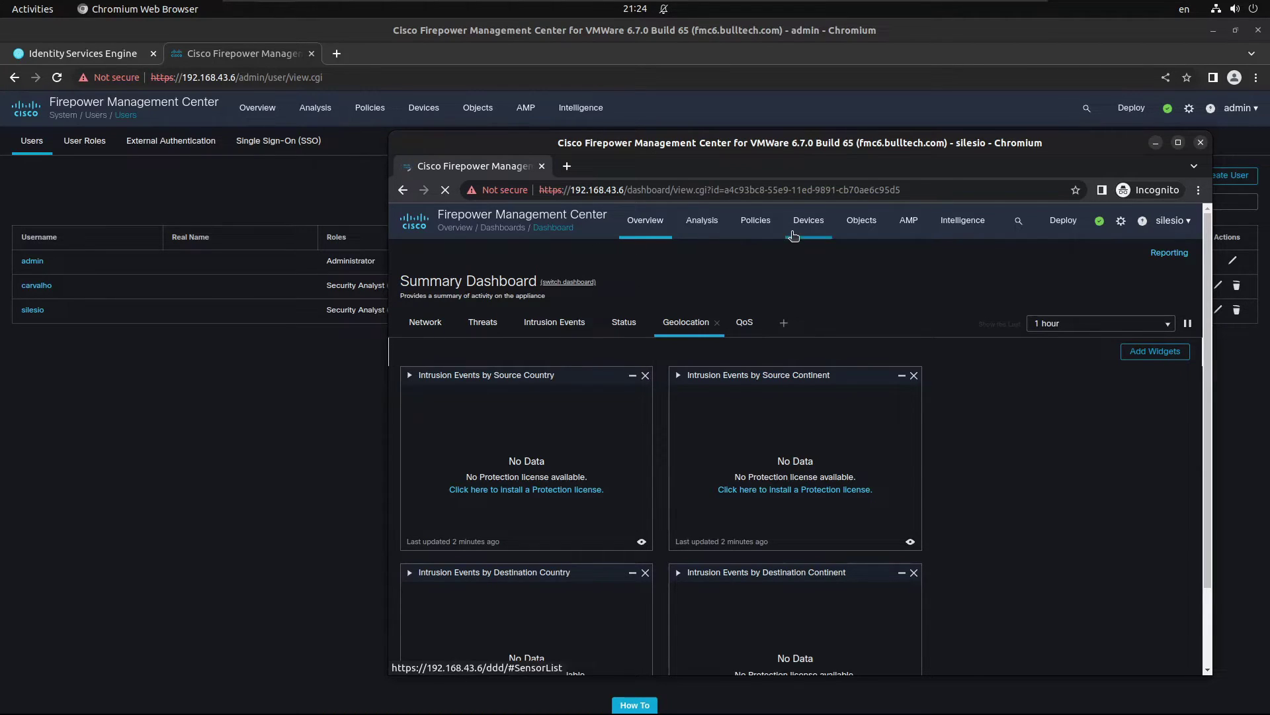
click(1121, 220)
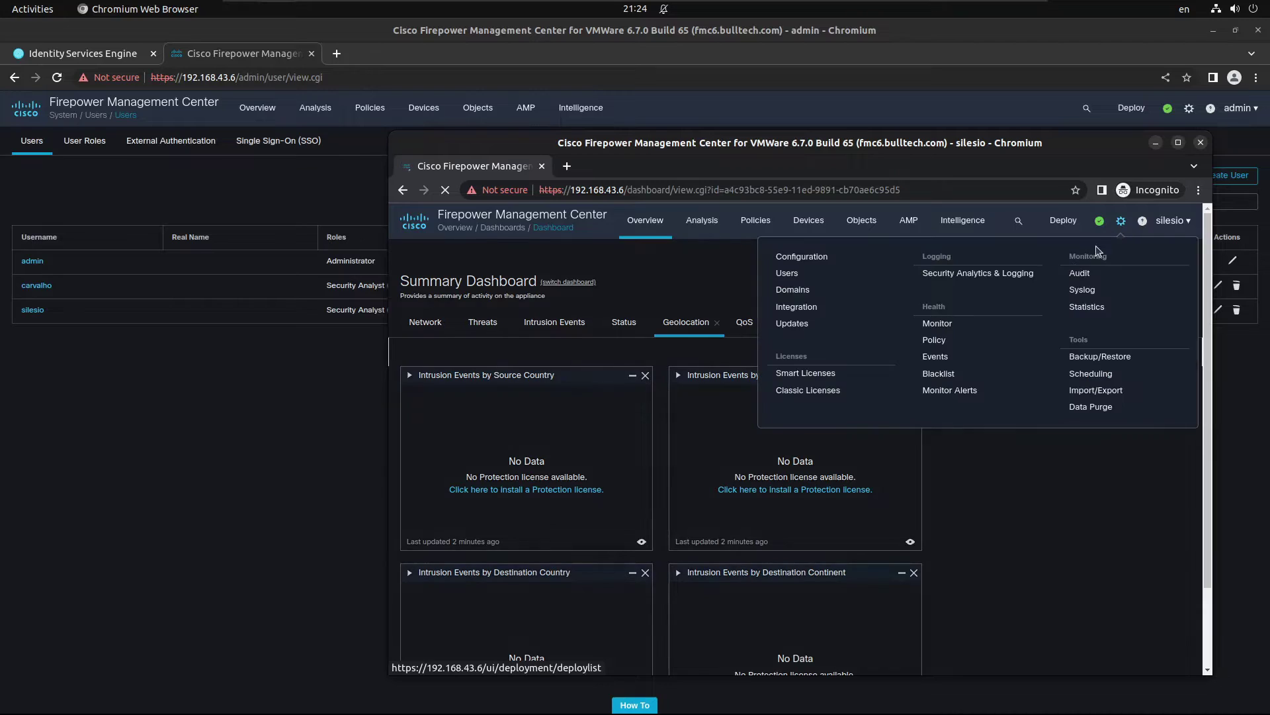
click(810, 276)
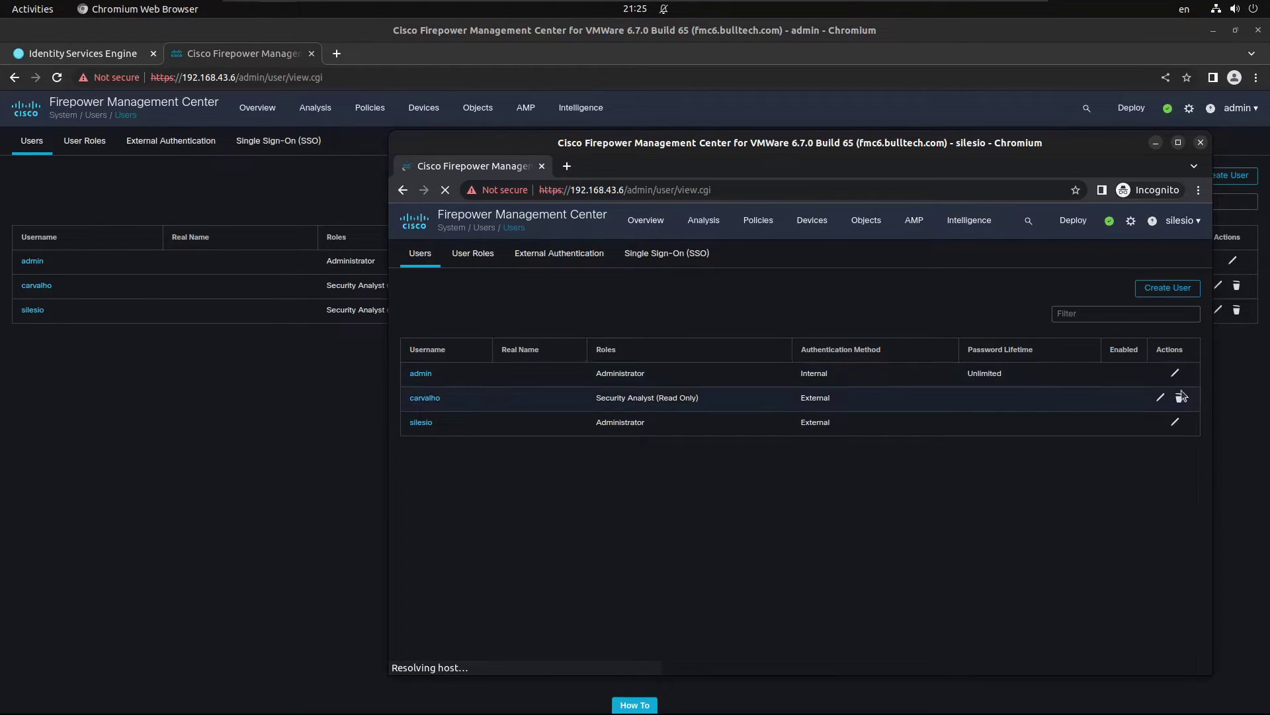
Step: Edit the ISE RADIUS object, check Network Admin's Class=OPERATORS, and enter test user name and password
click(579, 259)
click(1160, 399)
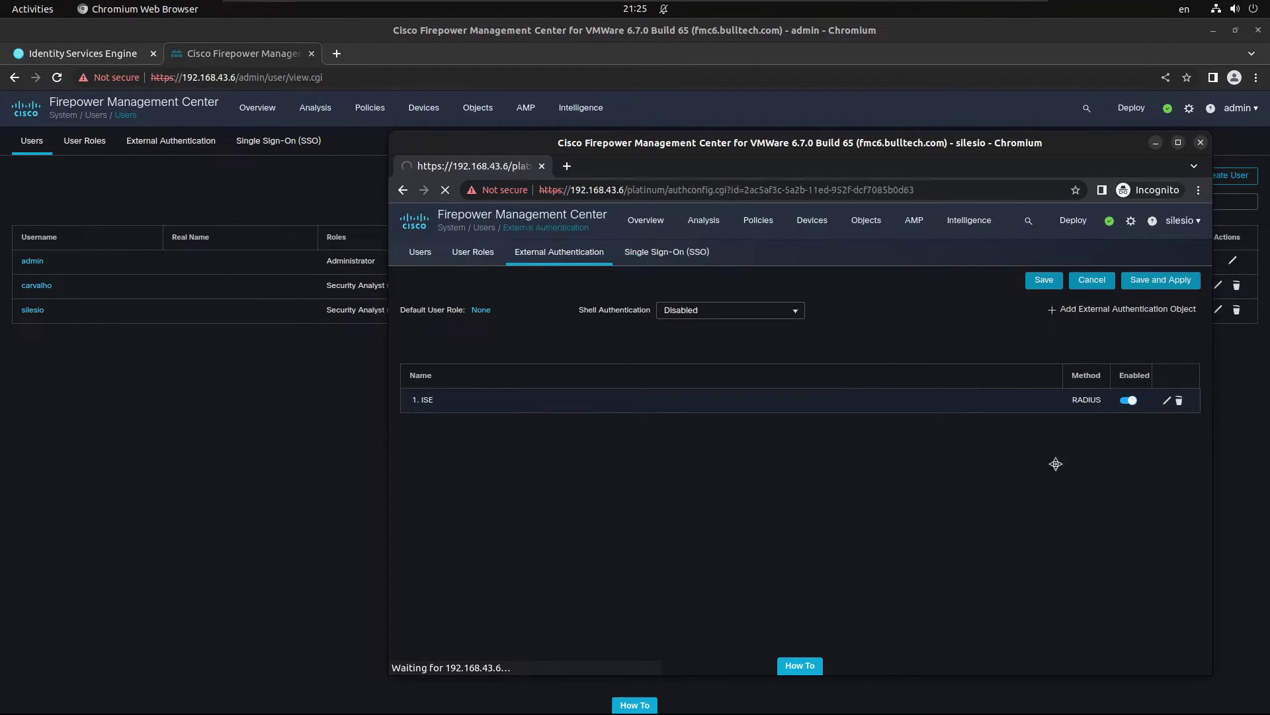
scroll(880, 520, down, 5)
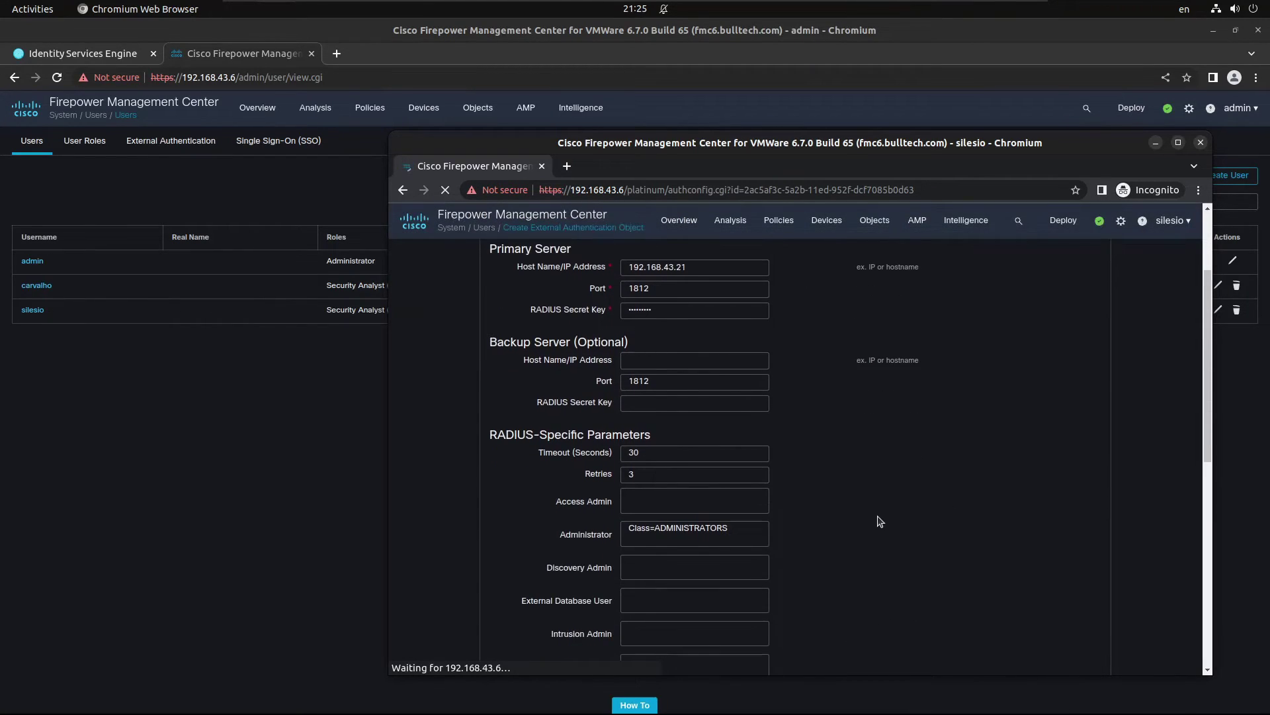
click(676, 487)
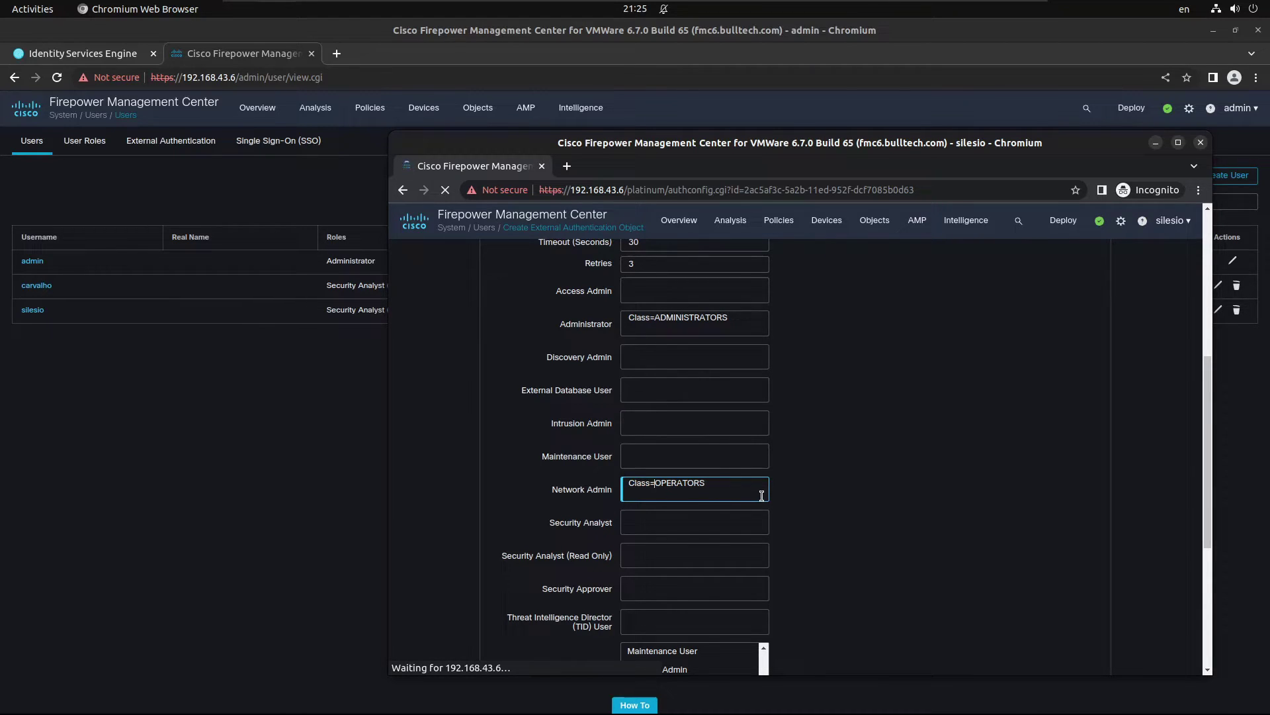
scroll(794, 499, down, 3)
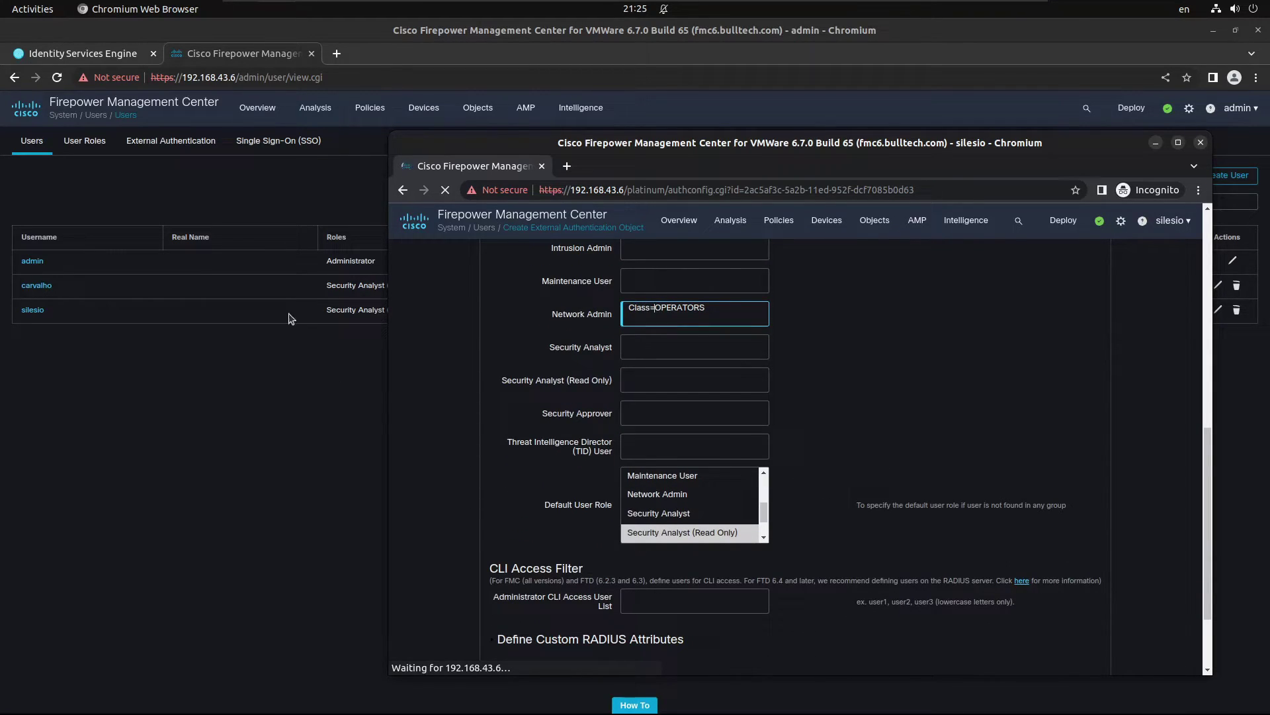
scroll(754, 562, down, 1)
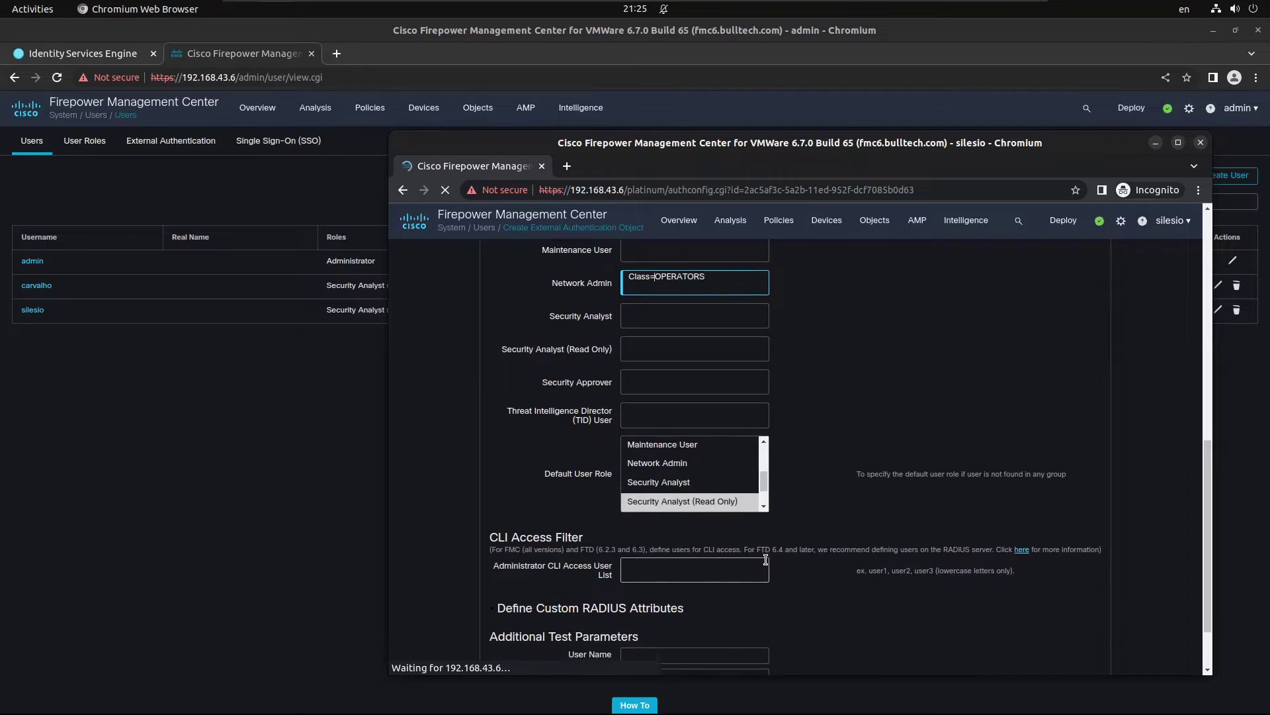
scroll(798, 544, down, 2)
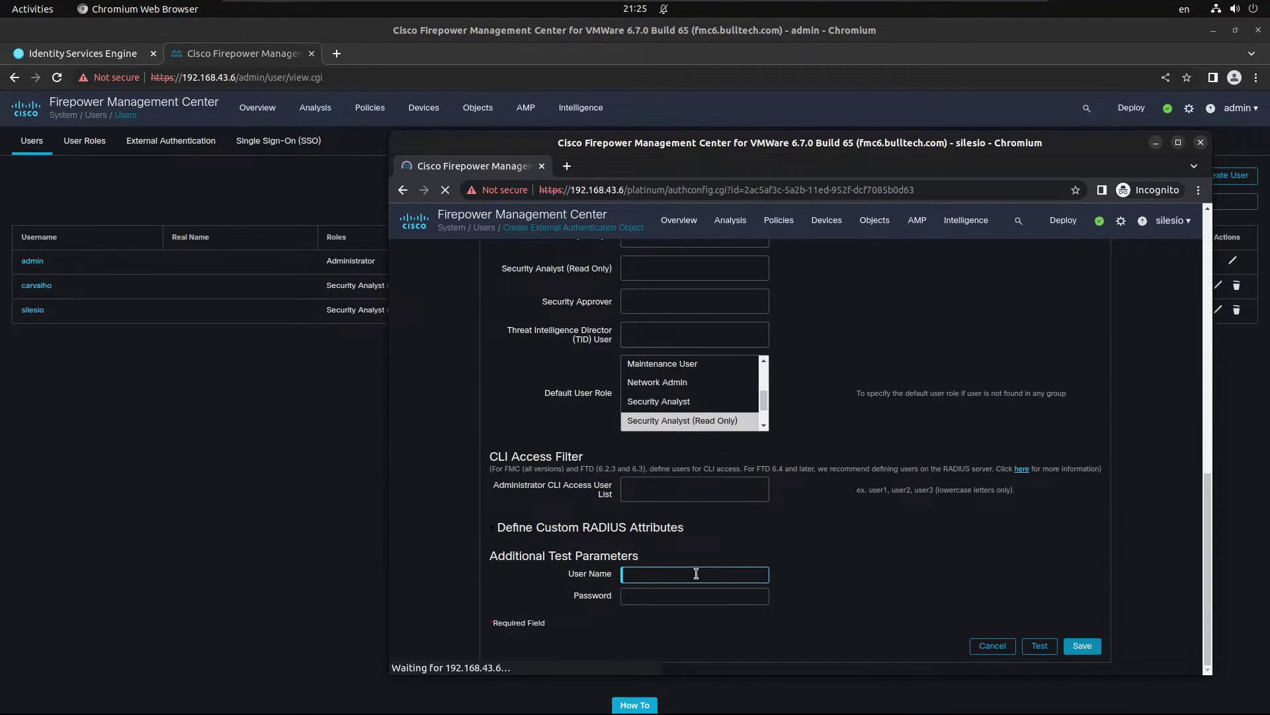
text(carvalho)
key(Tab)
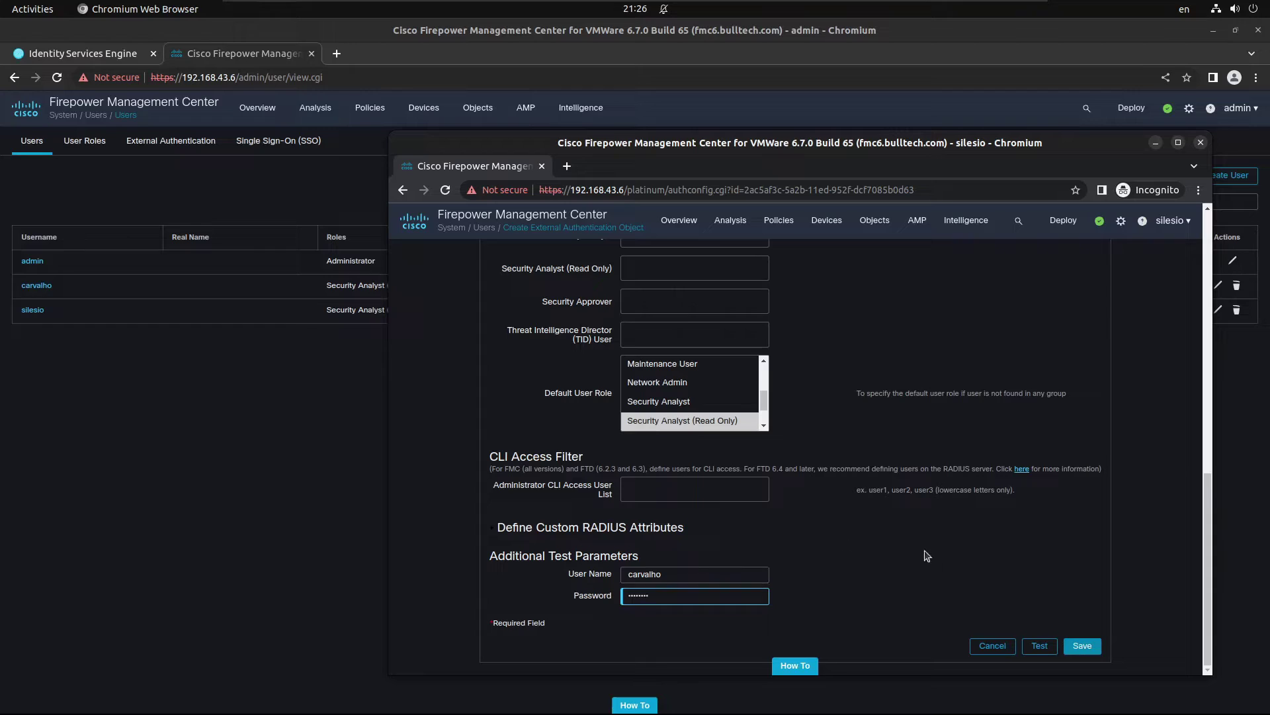
Step: Run the RADIUS test and show details confirming authentication OK with Class=OPERATORS
click(1030, 643)
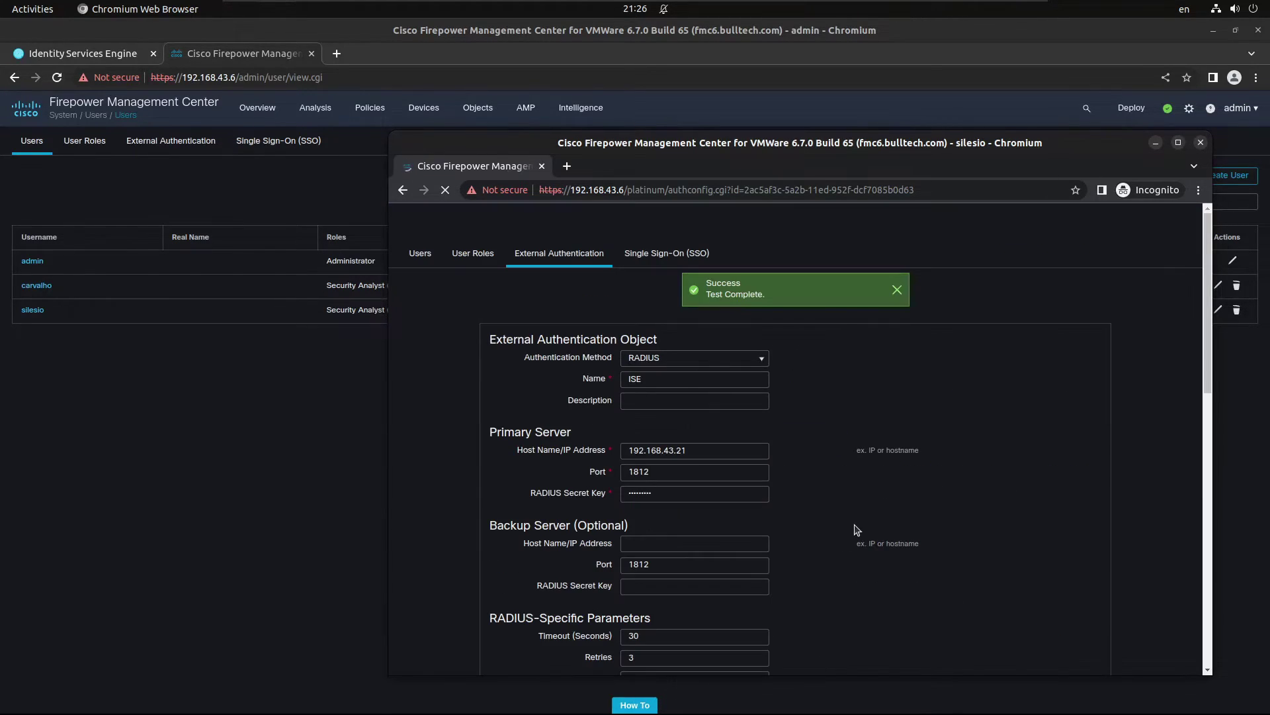
scroll(853, 526, down, 10)
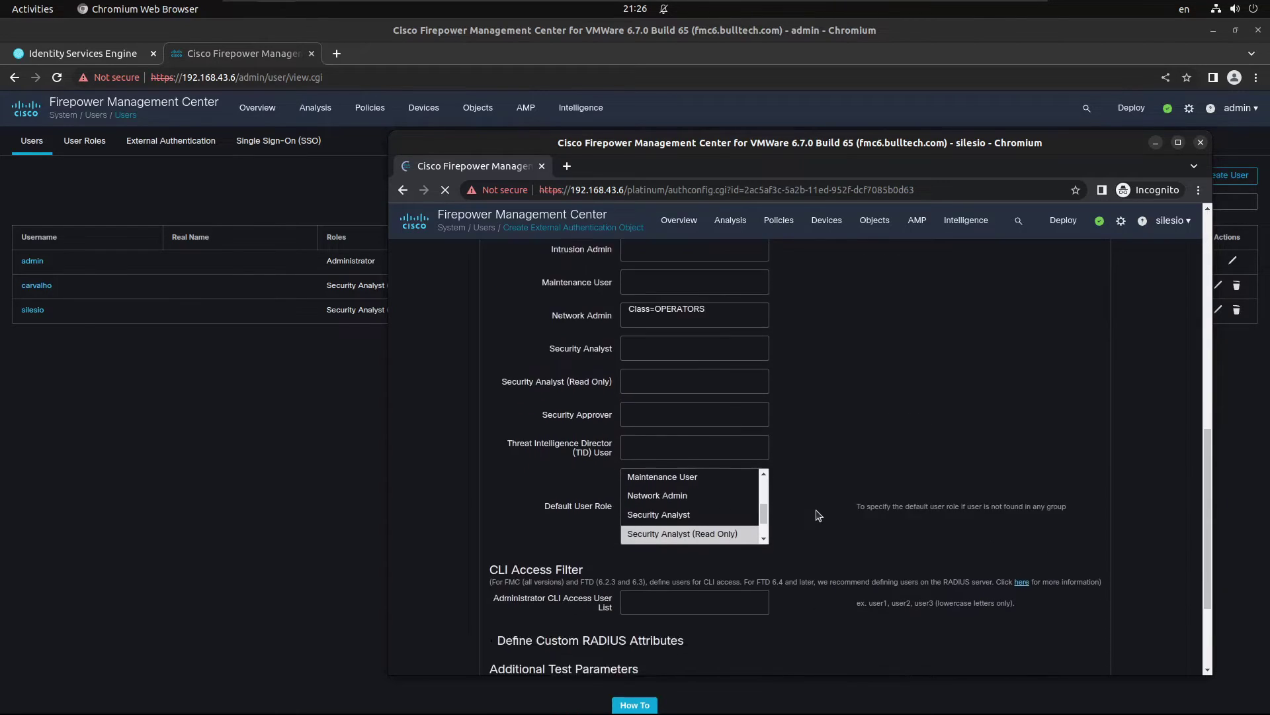
scroll(819, 515, down, 3)
click(614, 610)
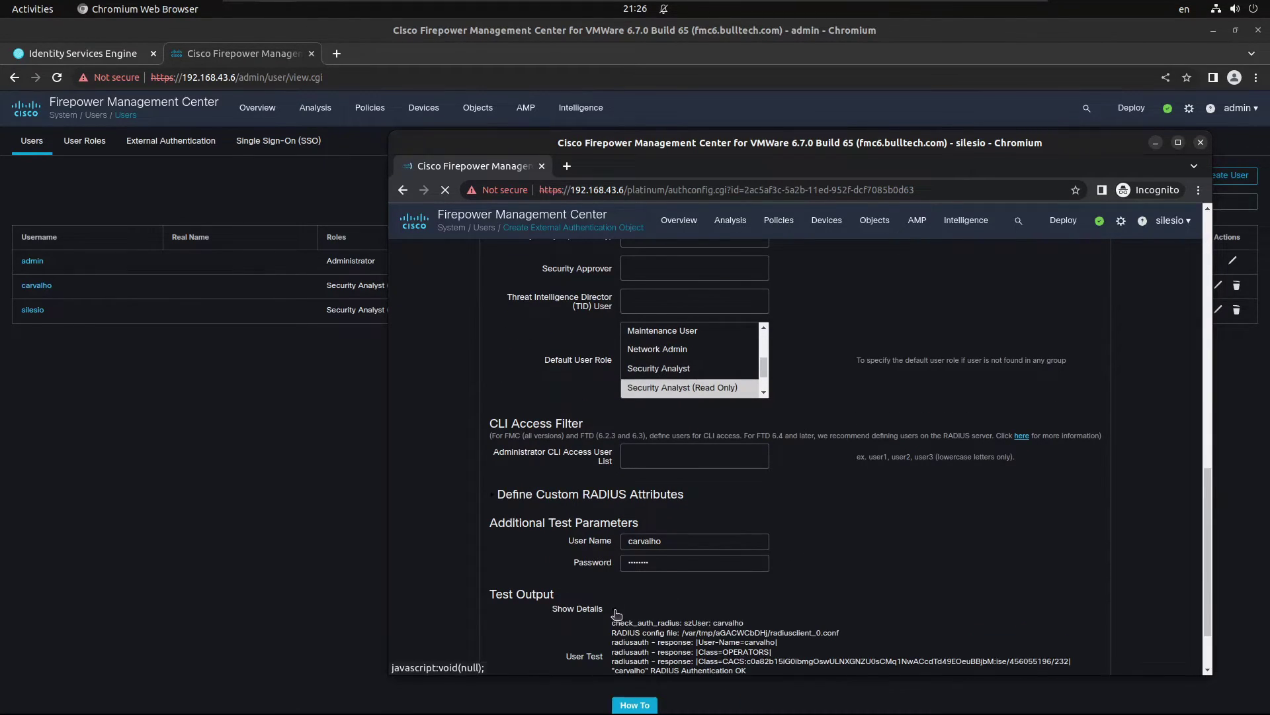
scroll(618, 614, down, 2)
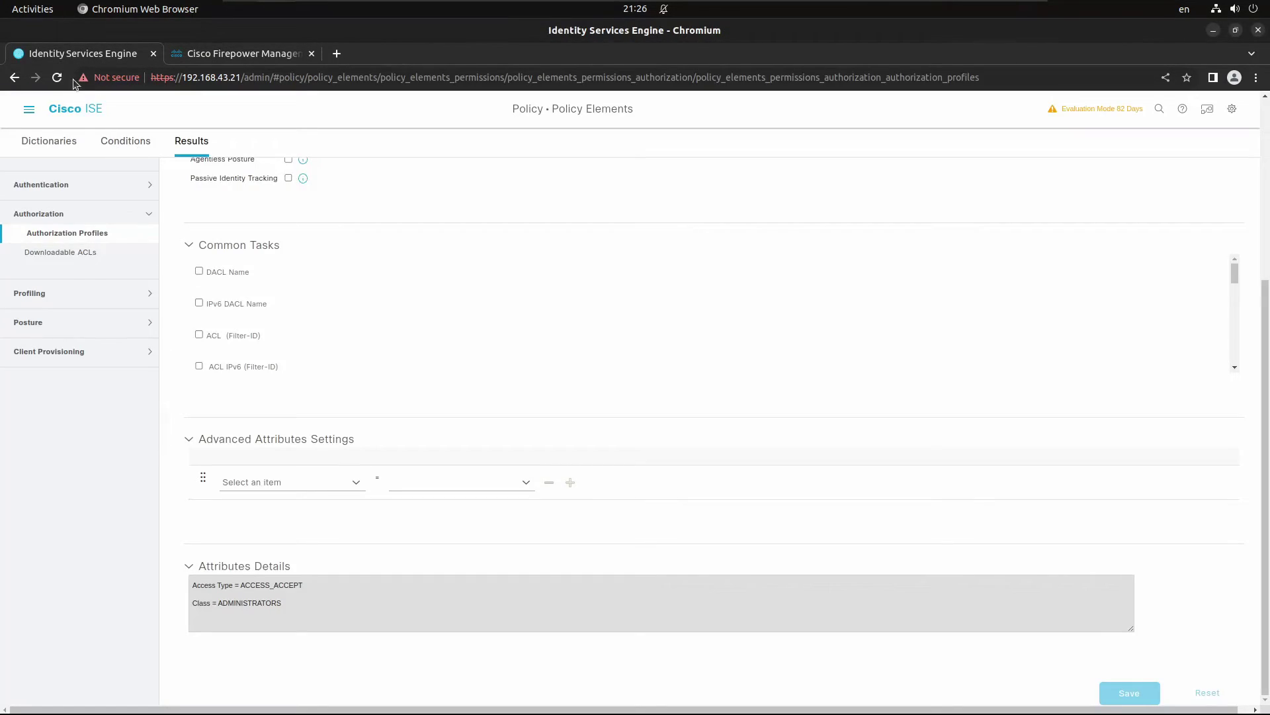
Step: Check ISE RADIUS Live Logs for the test user's login, then save the FMC RADIUS object
click(28, 108)
click(100, 202)
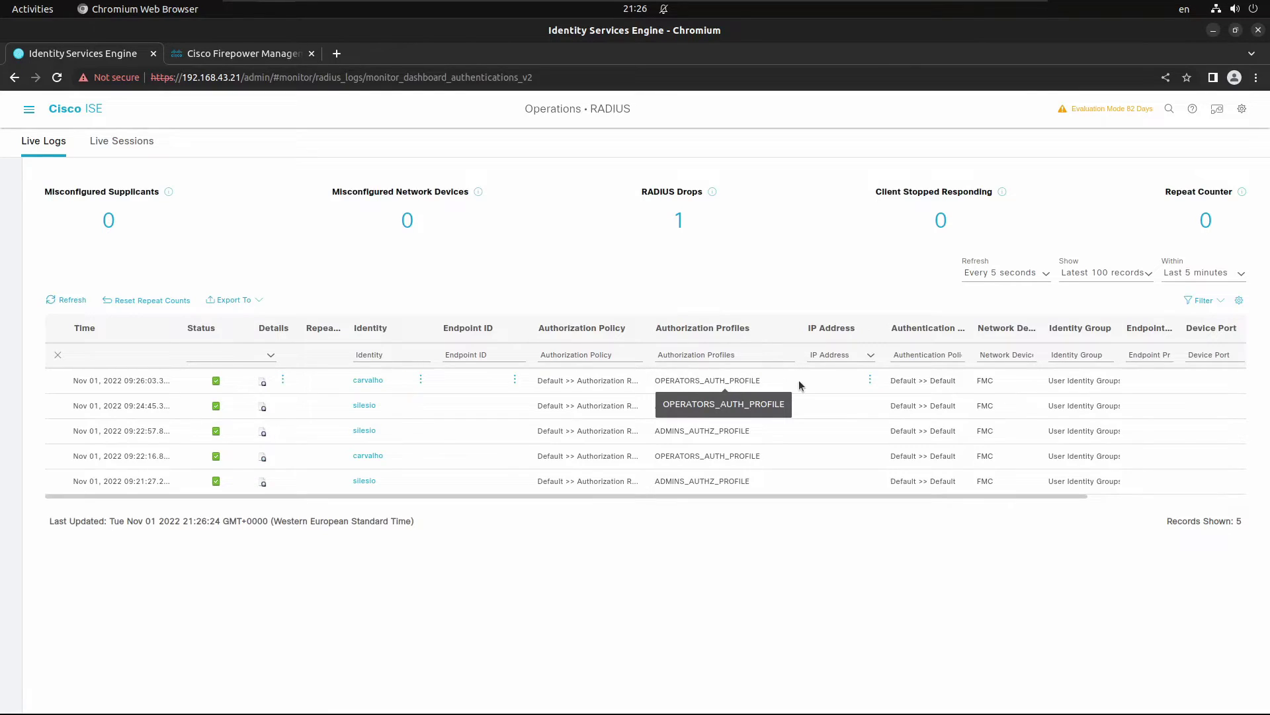
key(alt+Tab)
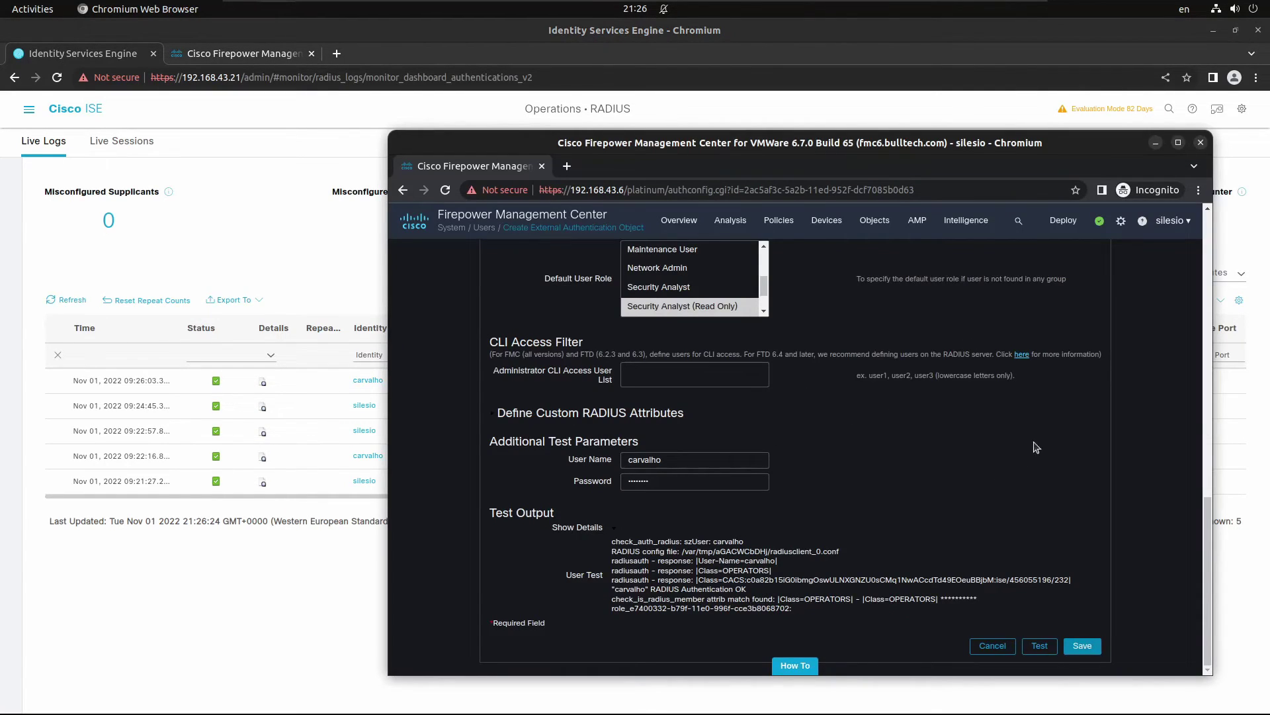
click(1081, 655)
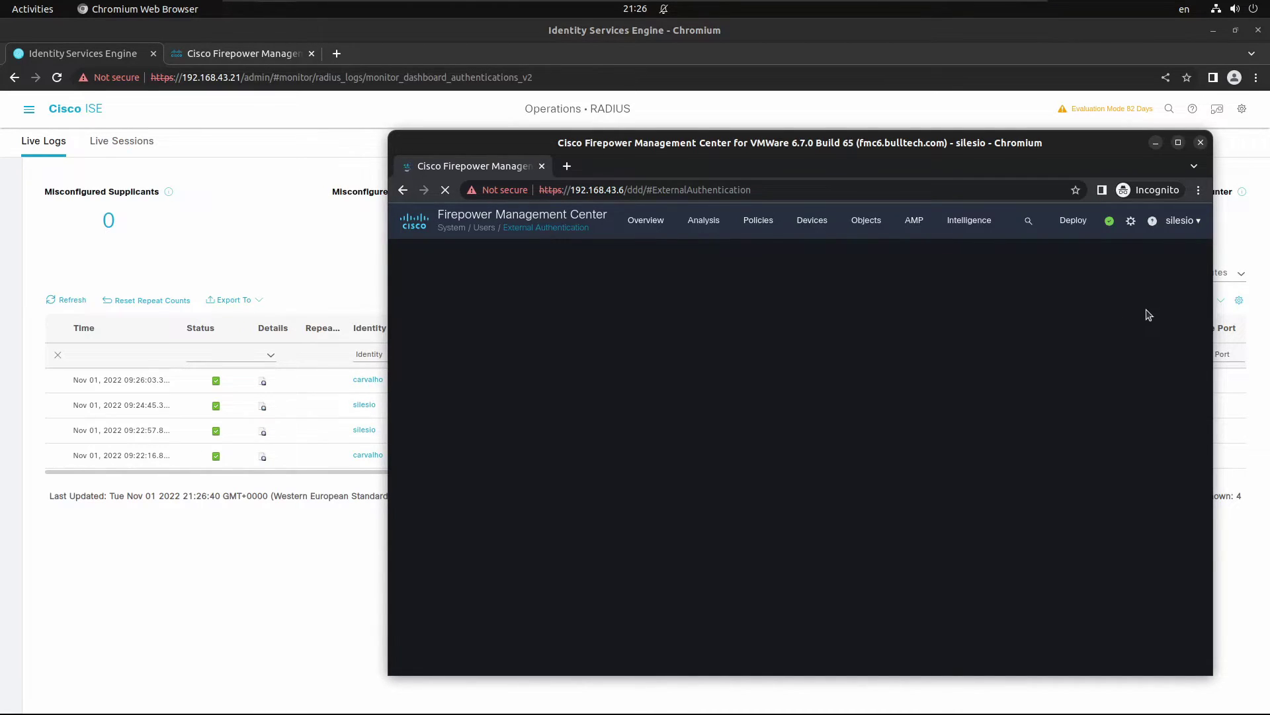
Step: Apply the external authentication changes and log out of the private FMC session
click(1159, 283)
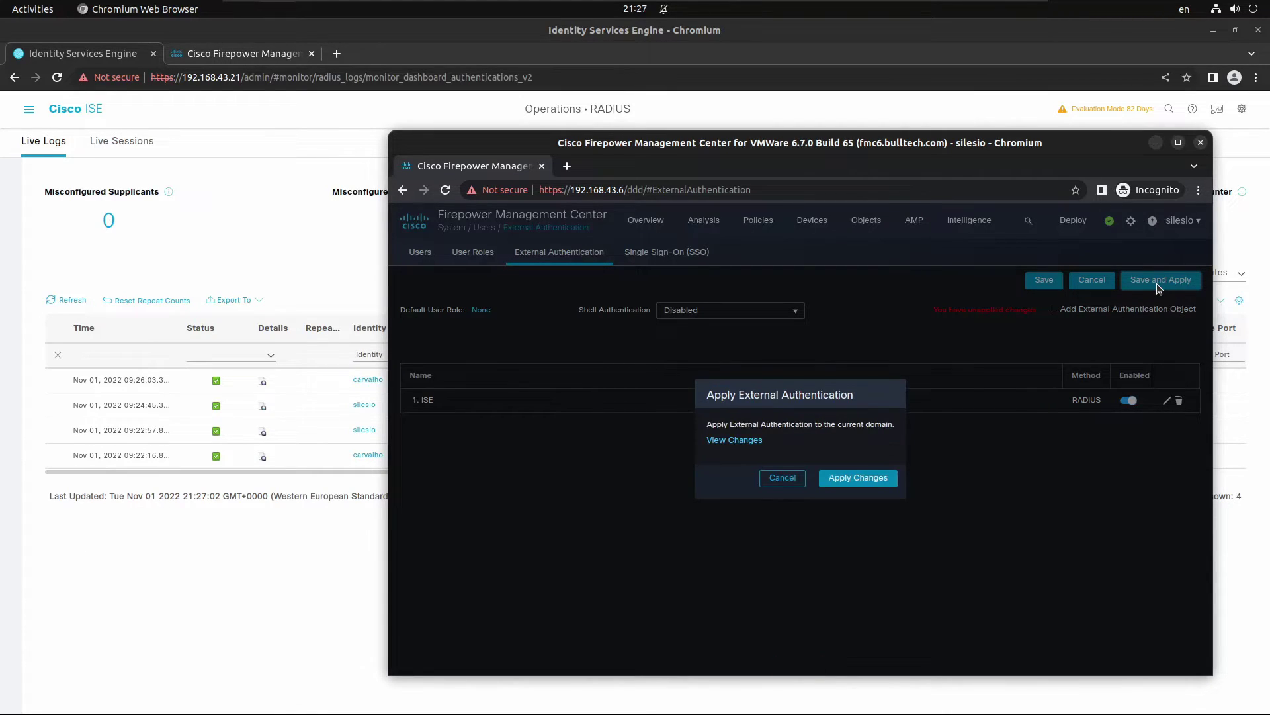
click(872, 483)
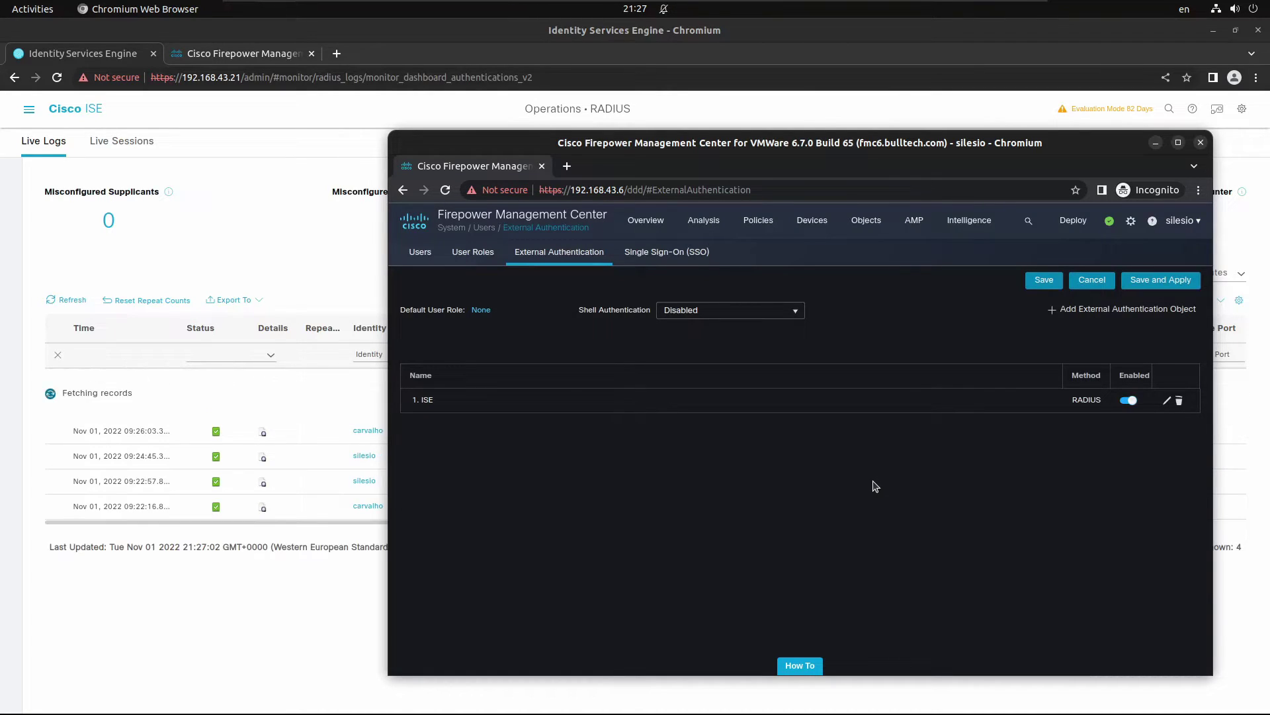
click(1183, 220)
click(986, 293)
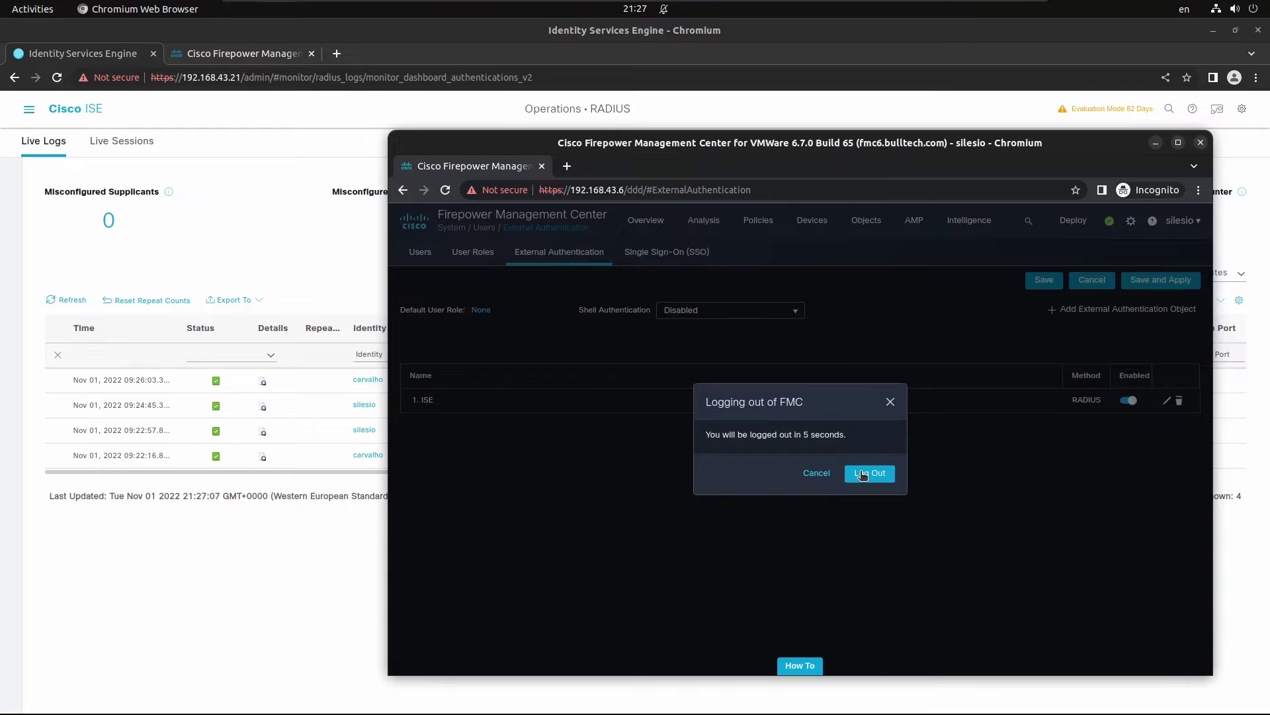
click(862, 473)
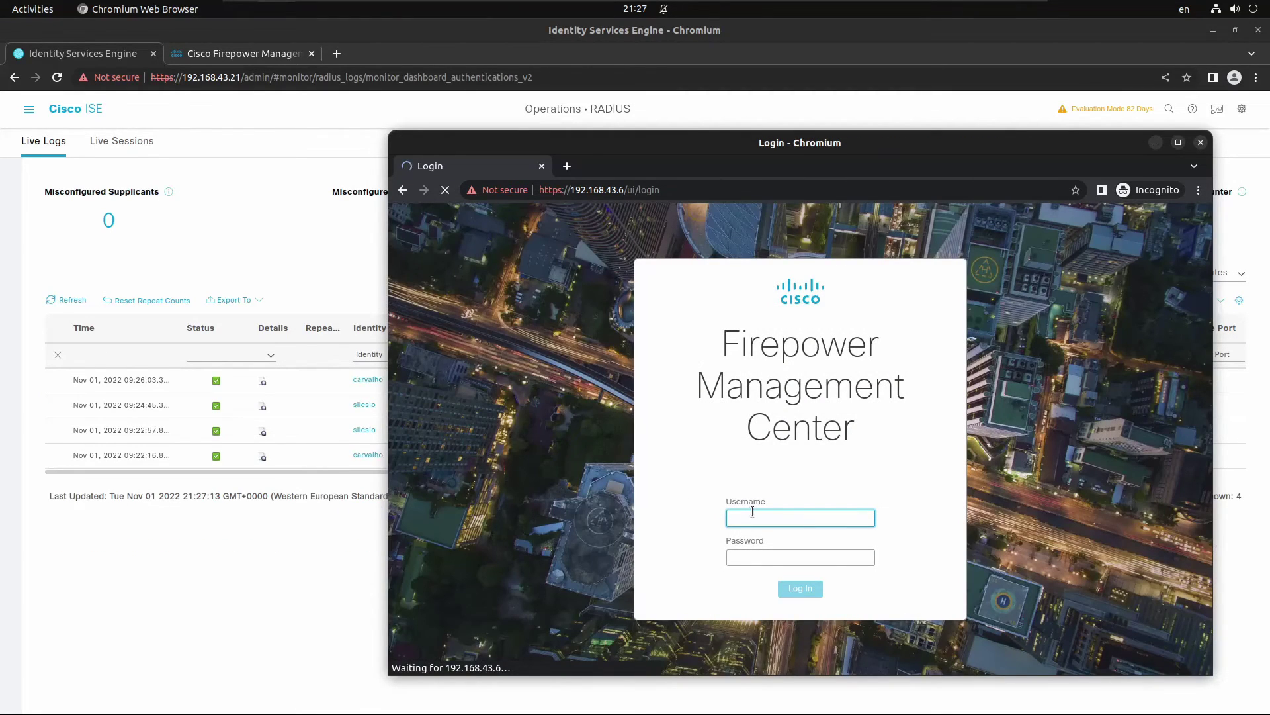
Step: Log in to FMC as the second RADIUS user
key(Tab)
text(C)
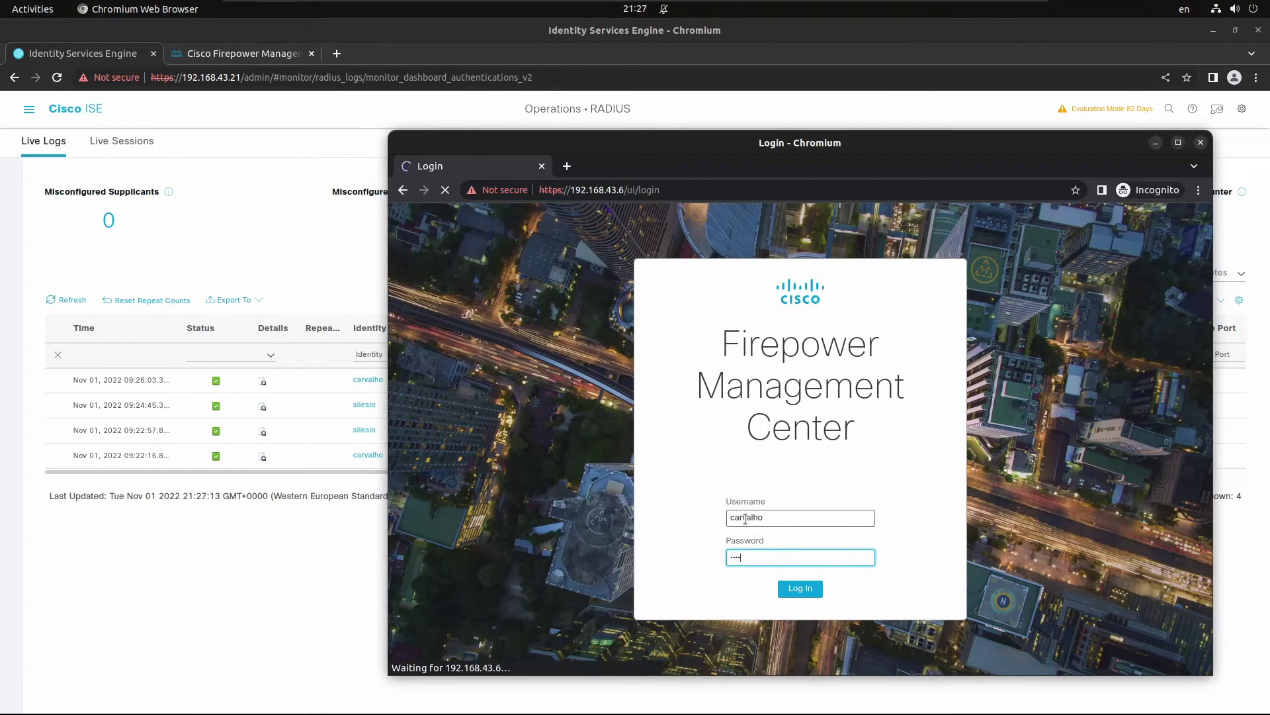
key(Return)
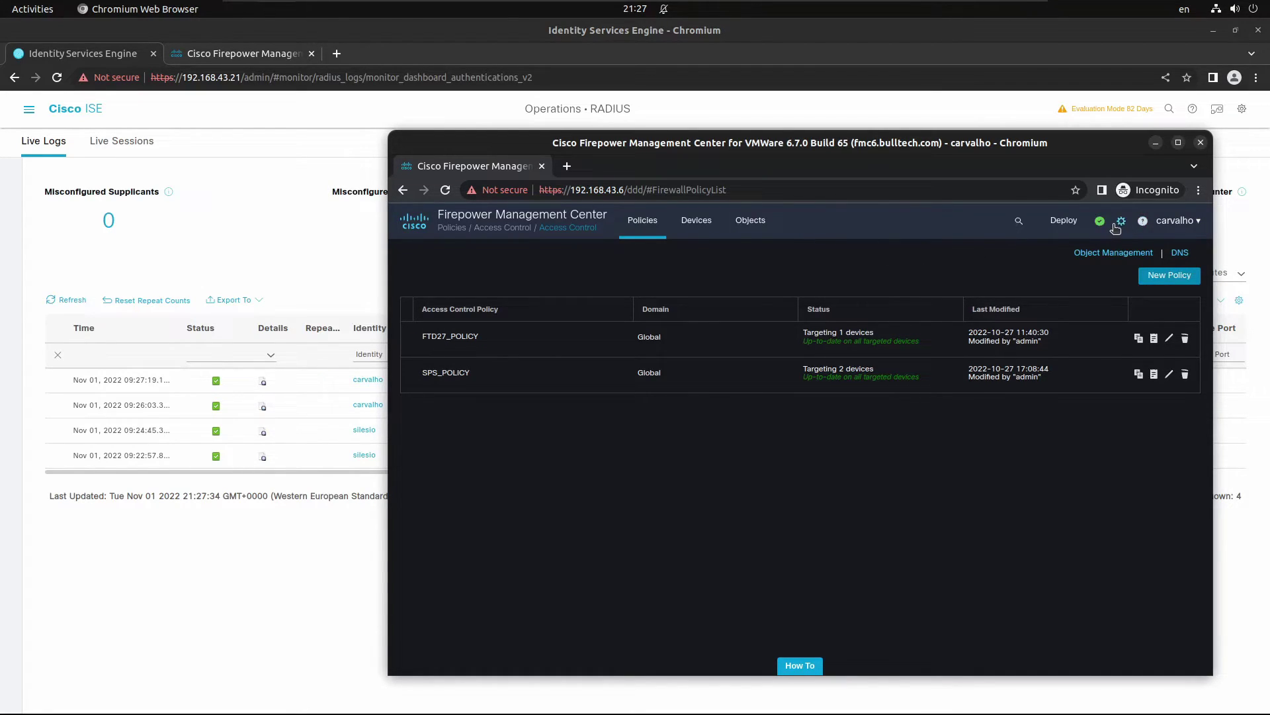
Step: In the admin window, reload the Users list via User Roles to check the external users' roles
mouse_move(1118, 227)
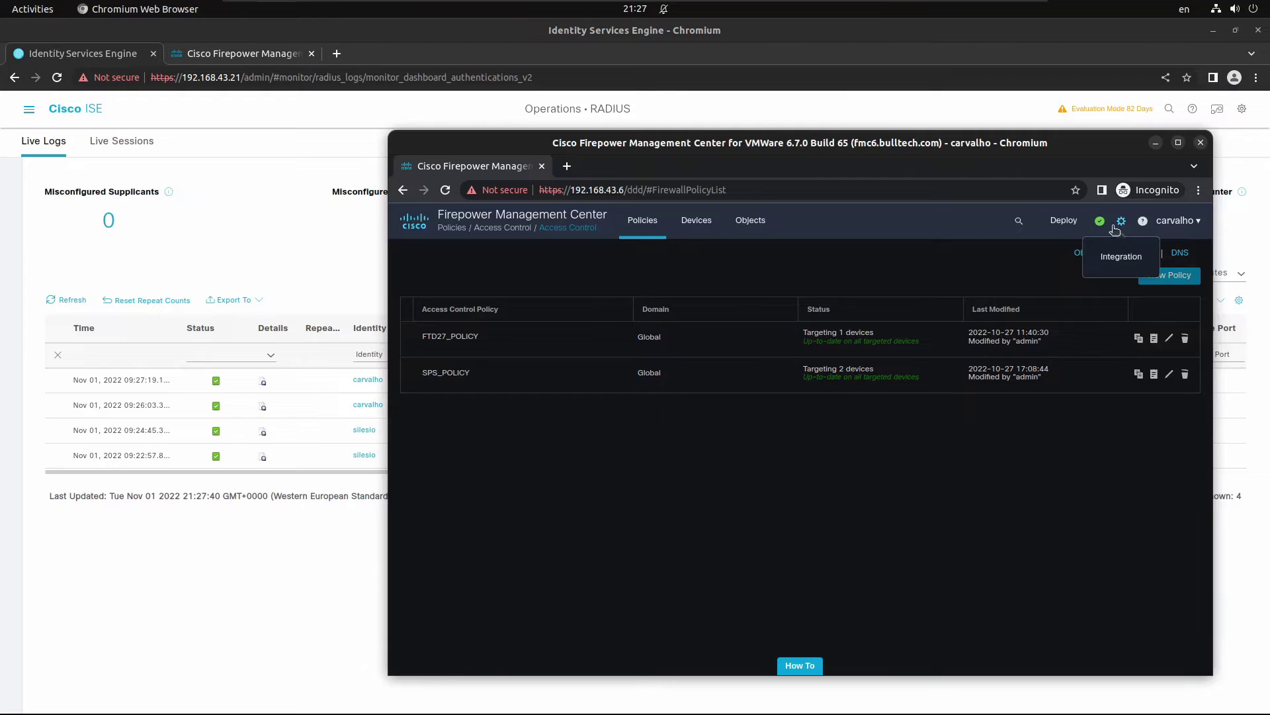
mouse_move(1066, 223)
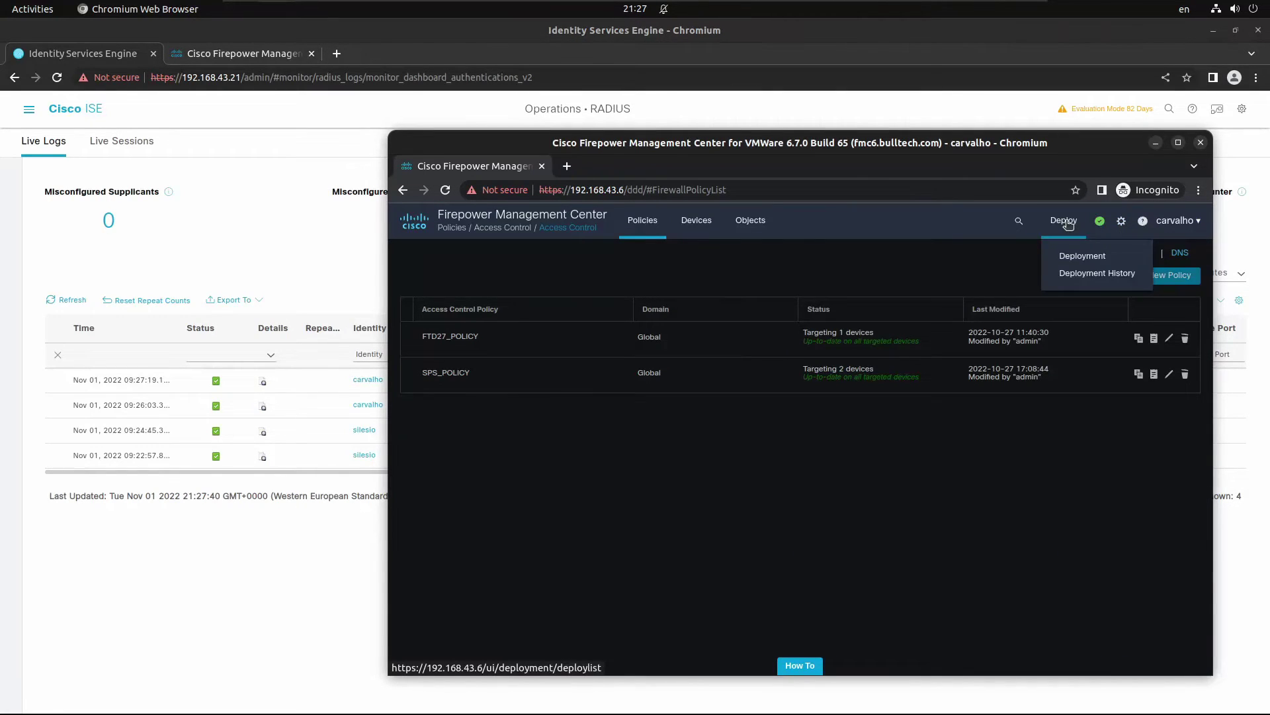
click(227, 113)
click(225, 55)
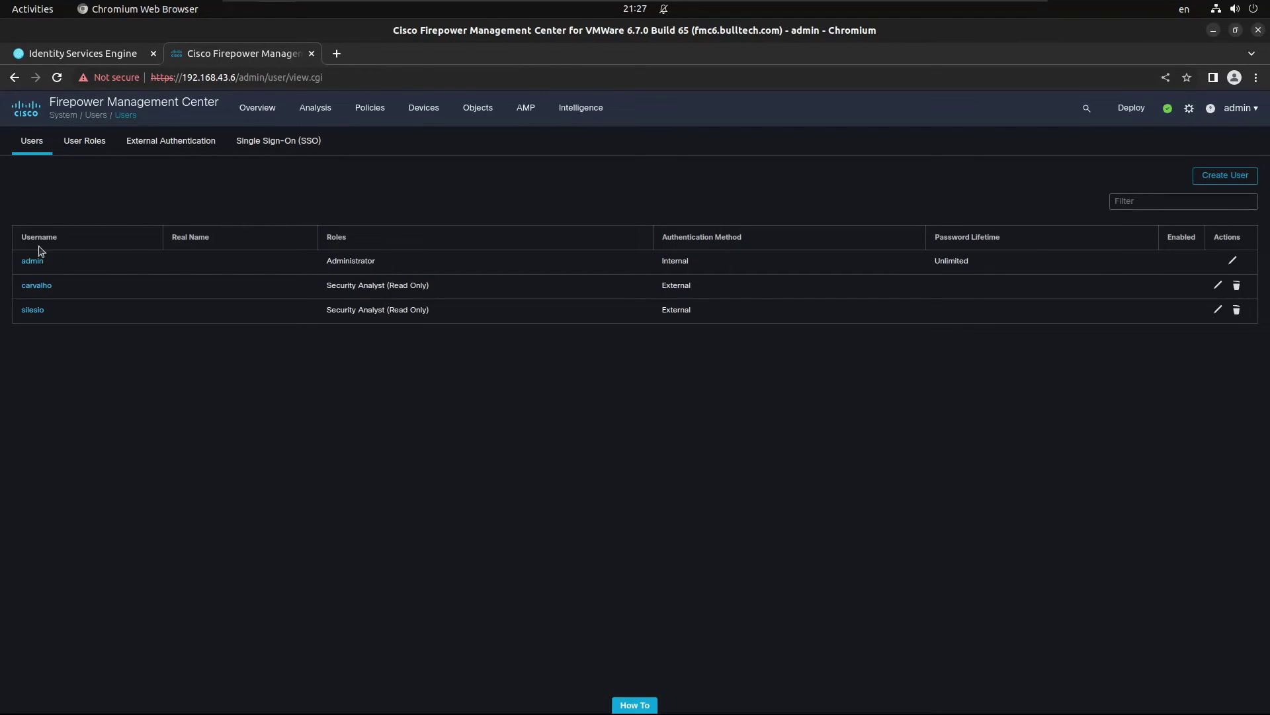
click(84, 140)
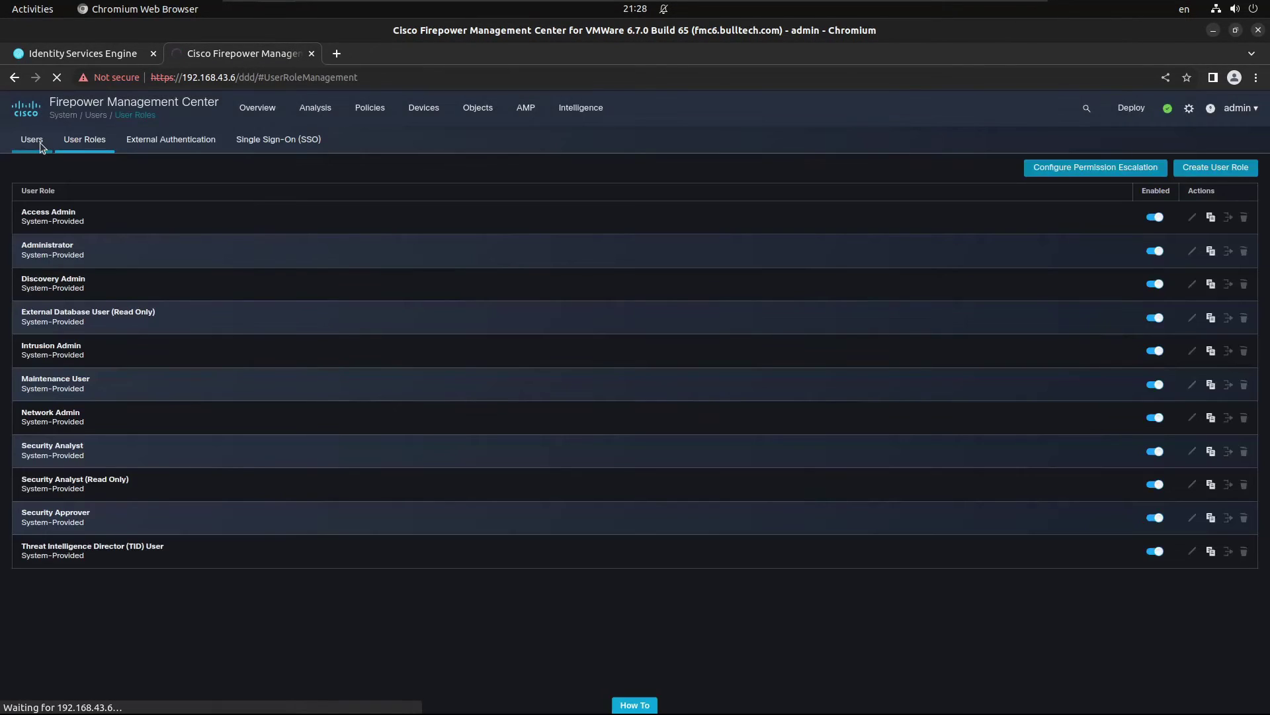
click(40, 141)
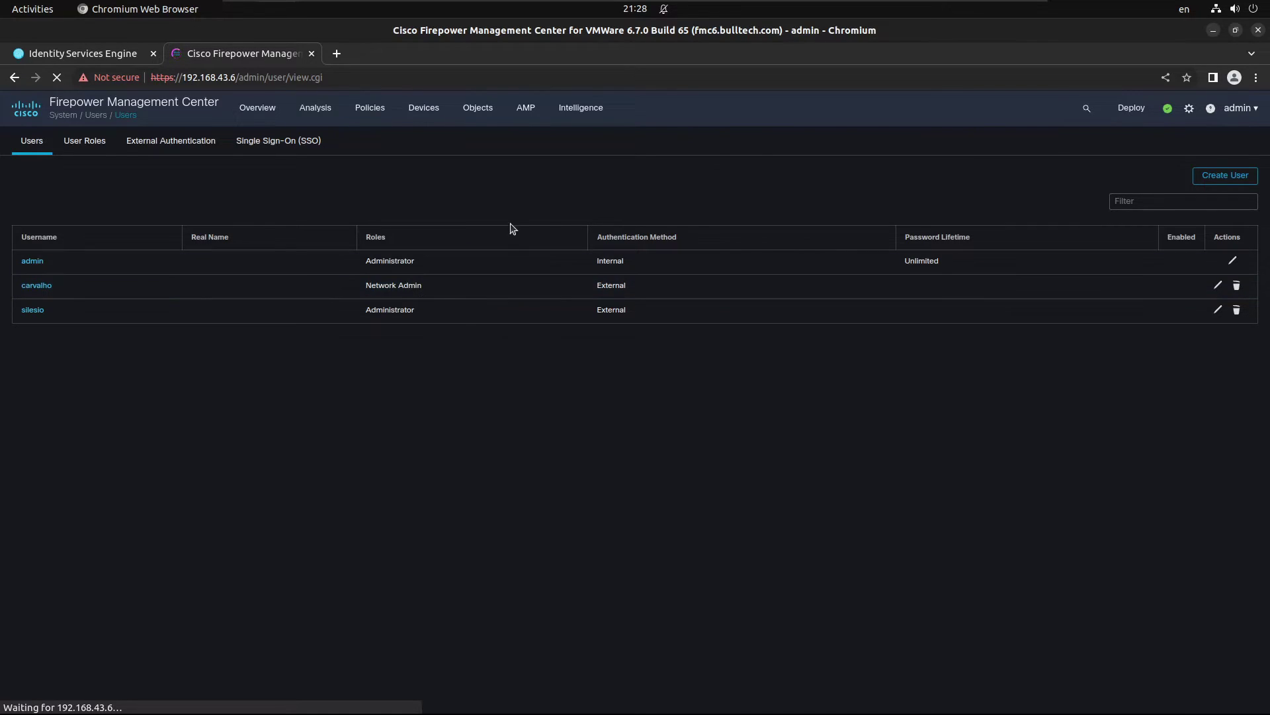
Step: Attempt SSH to 192.168.43.6 as the external user, abandon after password rejection, and return to FMC
key(alt+Tab)
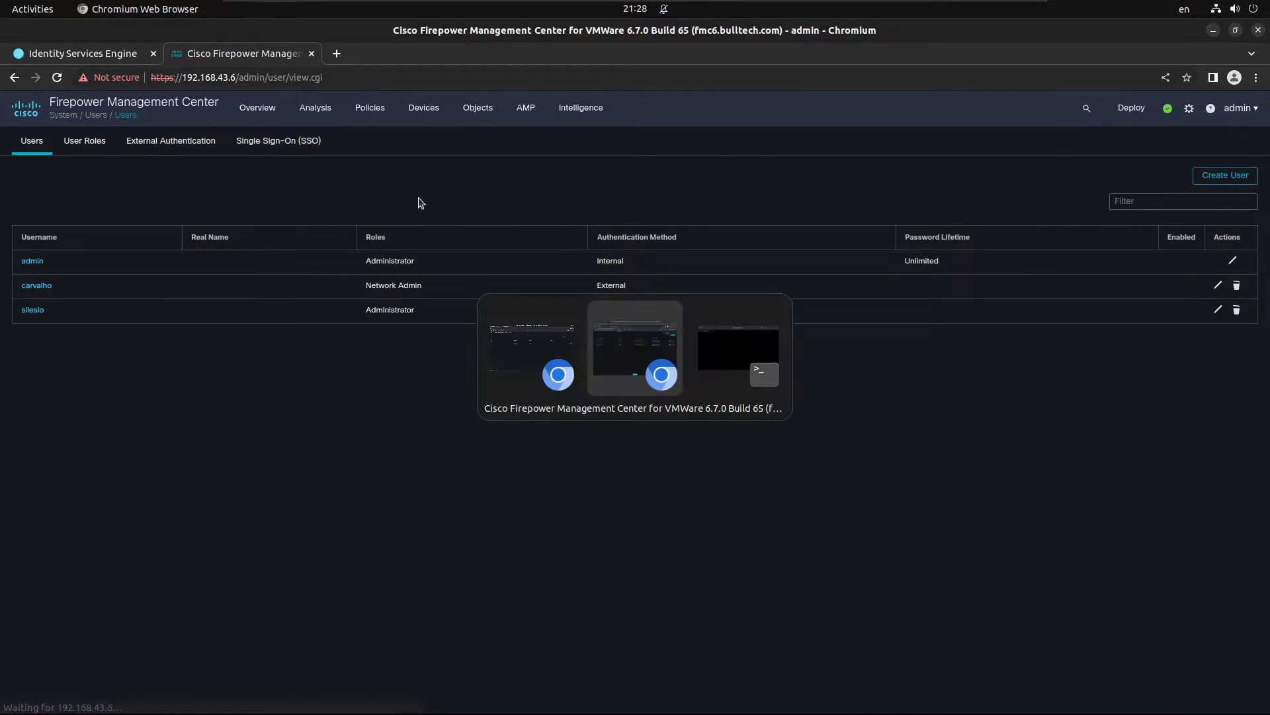
text(ssh )
text(silesio)
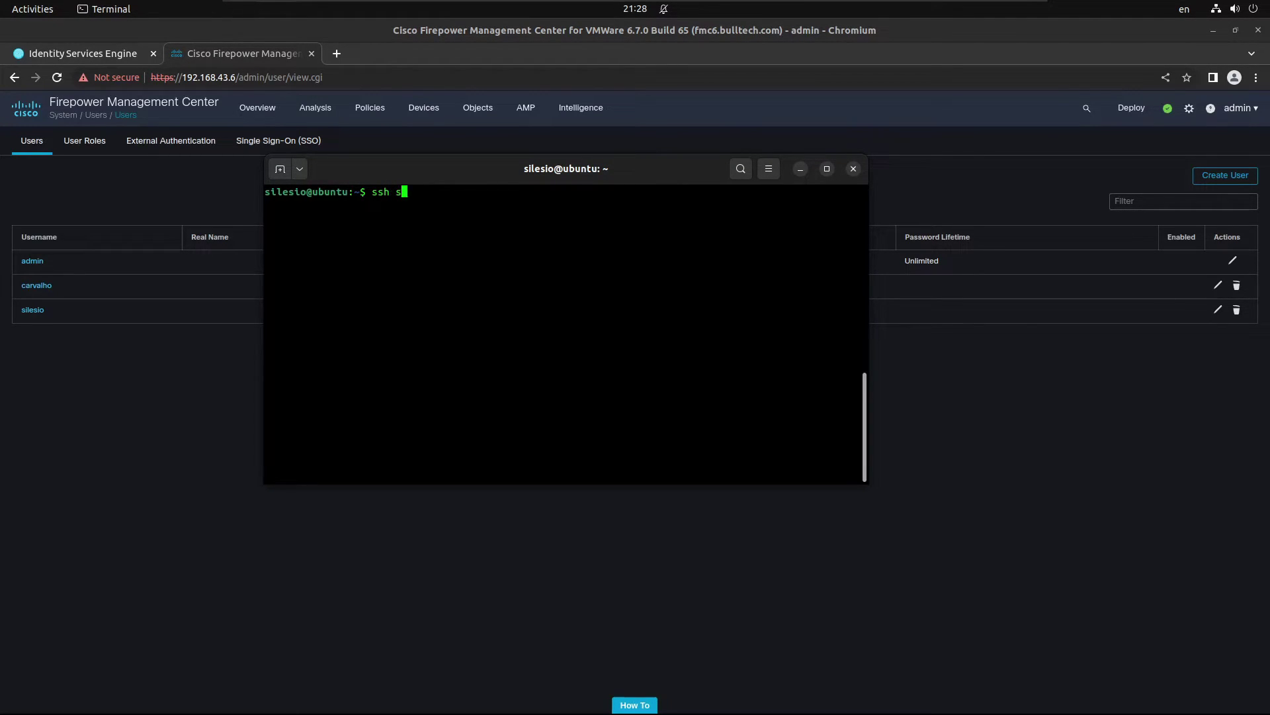
text(@192.168.43.2)
key(BackSpace)
text(6)
key(Return)
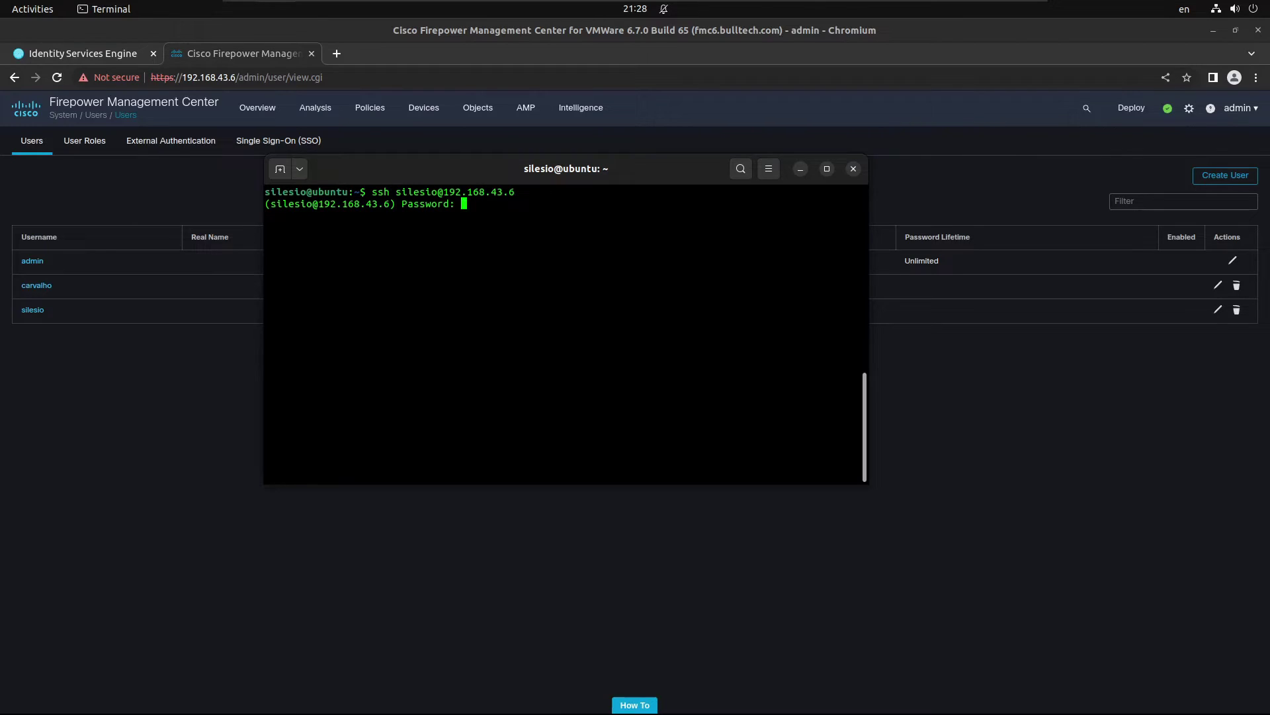
key(Return)
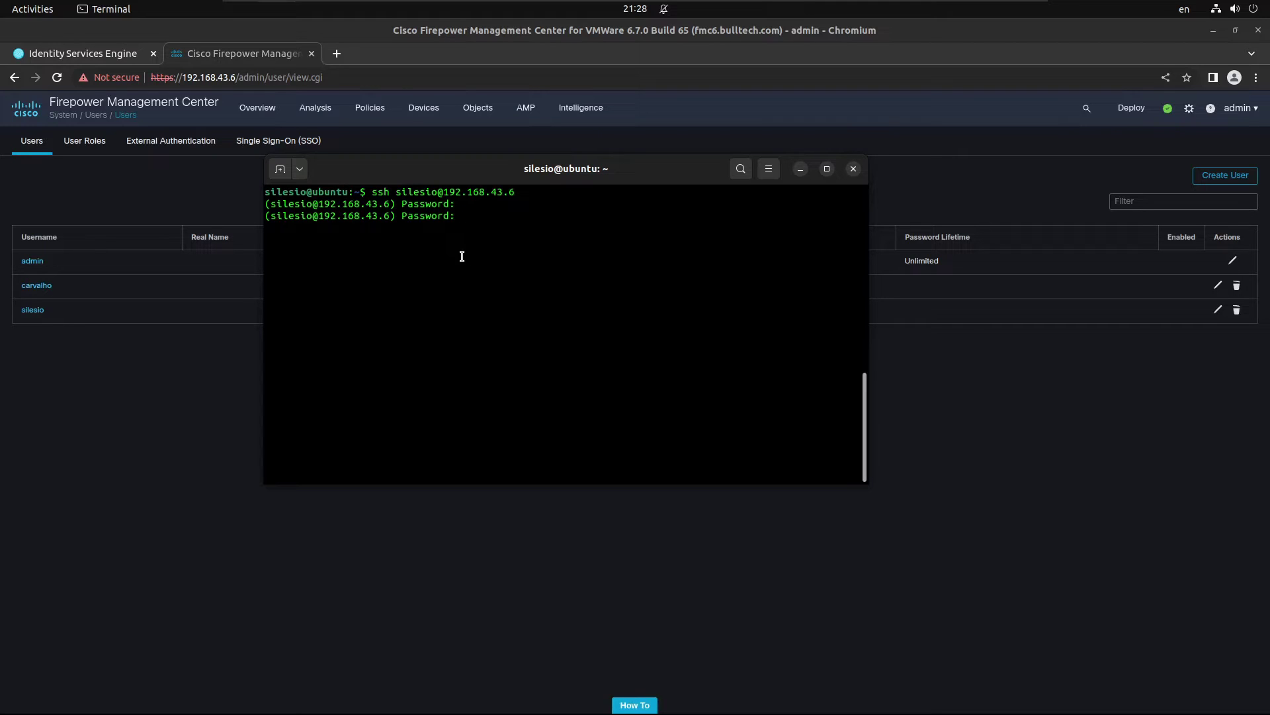
key(ctrl+c)
click(1030, 423)
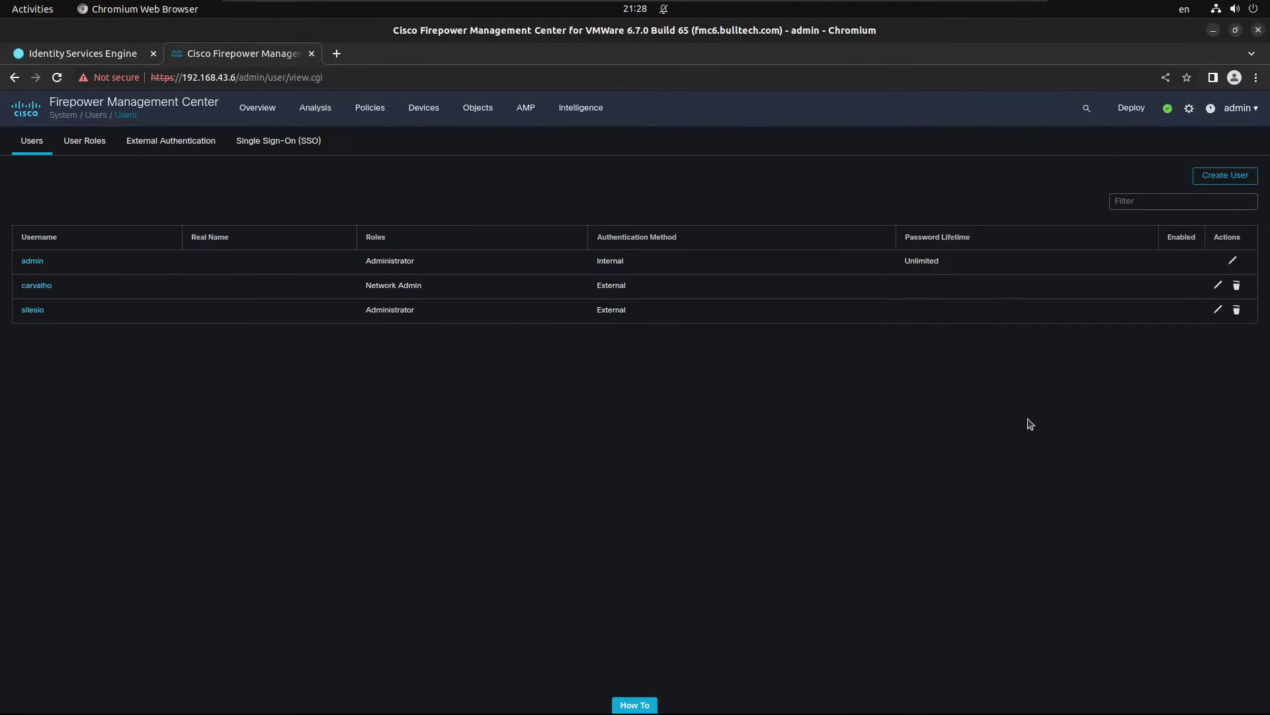
Step: Set Shell Authentication to Enabled (ISE) in External Authentication and save it
click(166, 145)
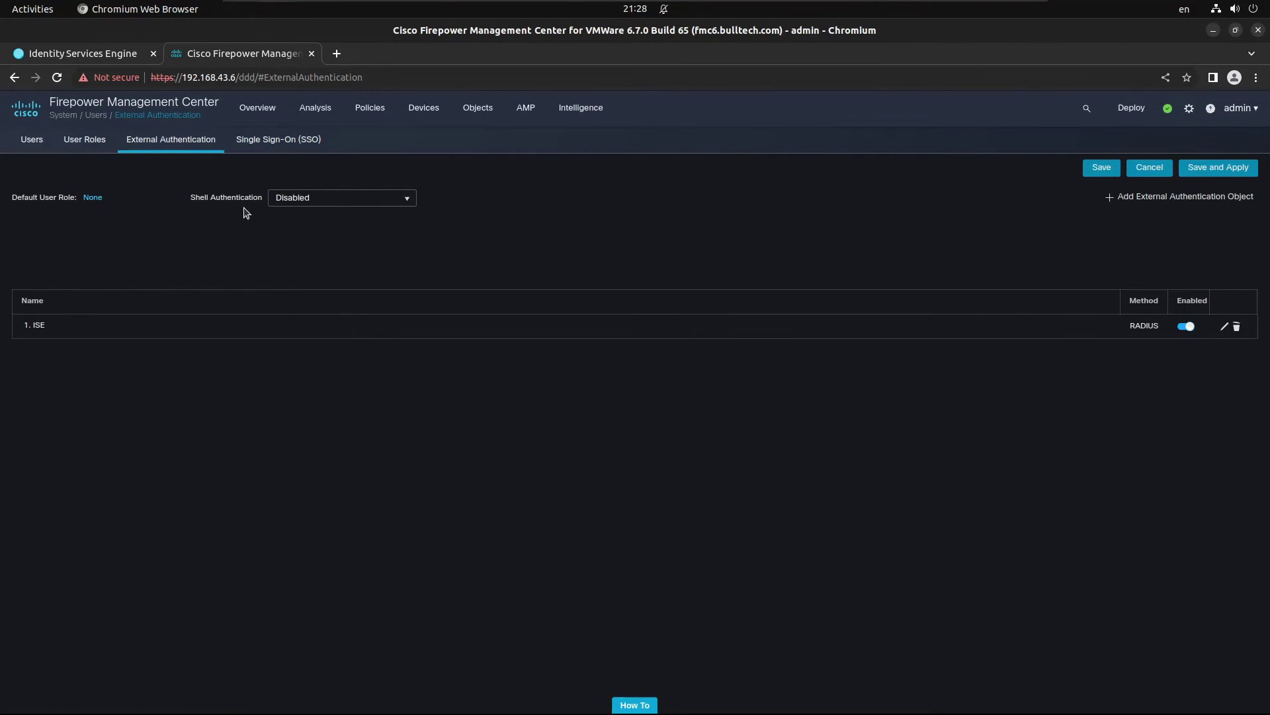
drag(193, 198, 269, 197)
click(363, 195)
click(323, 221)
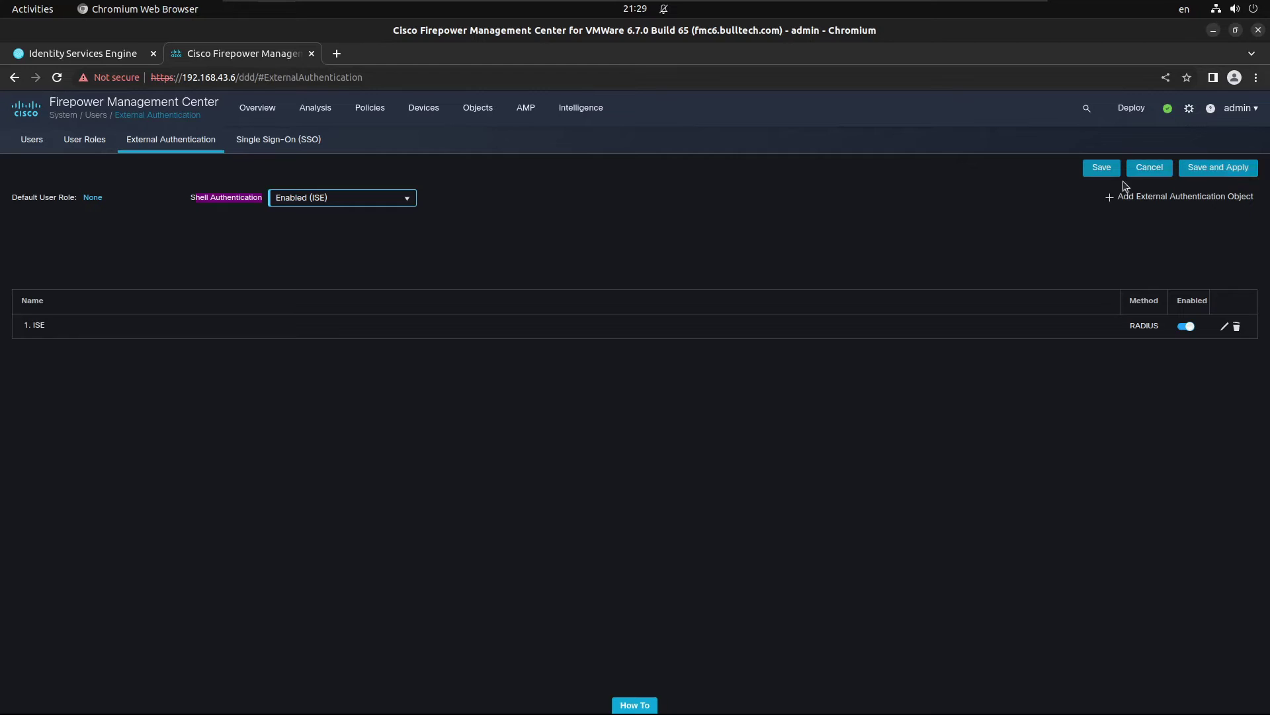
click(1101, 172)
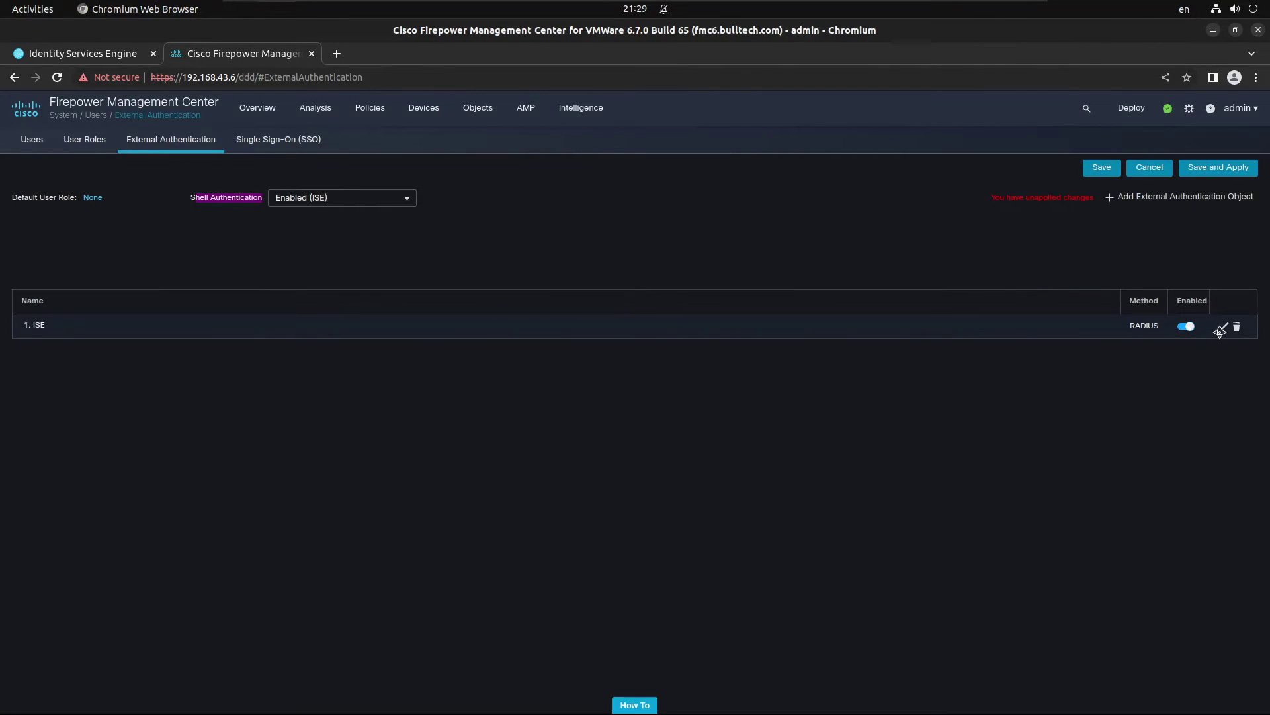
Step: Add the external user to the ISE object's Administrator CLI Access User List and save
click(1227, 327)
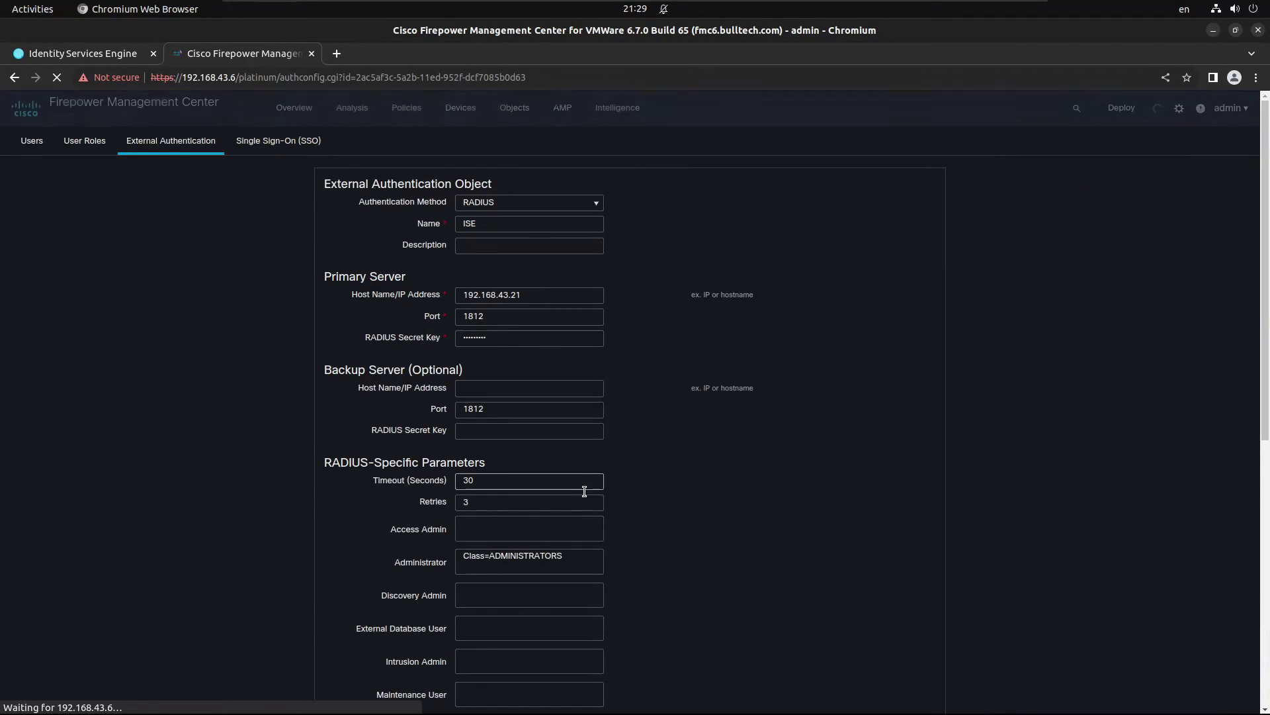
scroll(655, 523, down, 6)
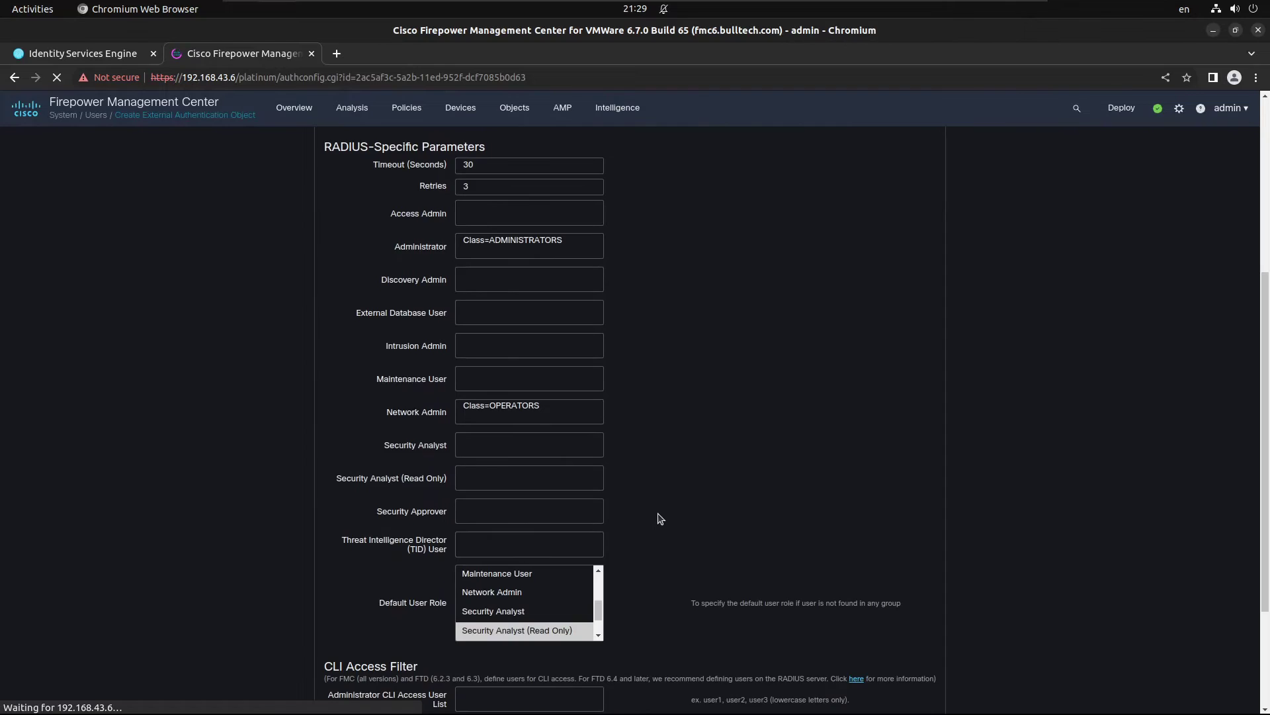
click(508, 557)
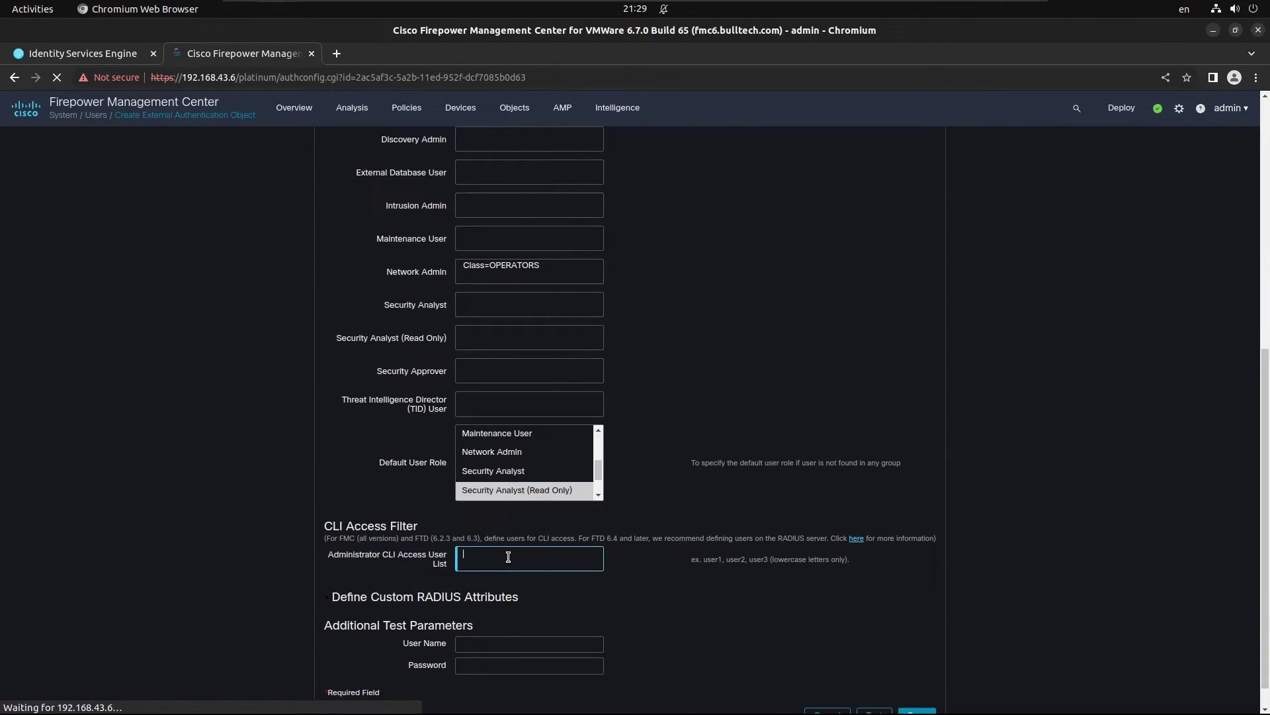
text(silesio)
scroll(735, 604, down, 1)
click(916, 686)
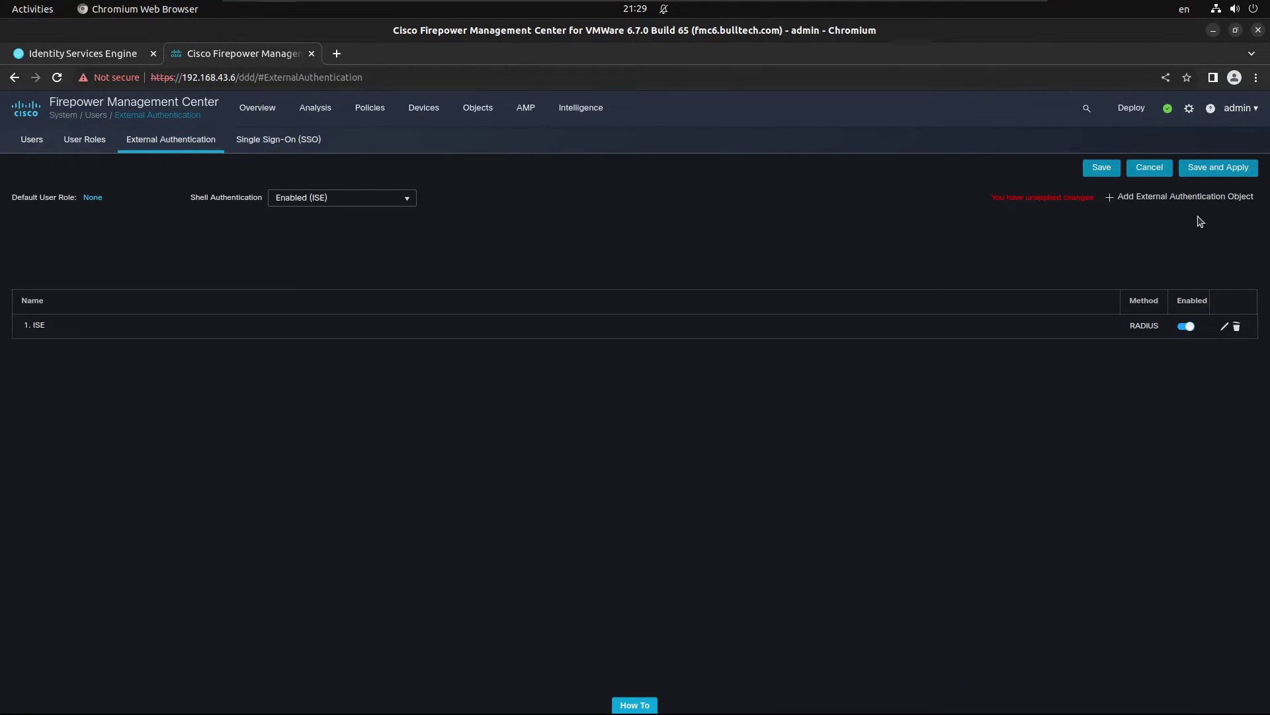
Step: Apply the external authentication changes, then log into the FMC over SSH as the external user
click(1218, 167)
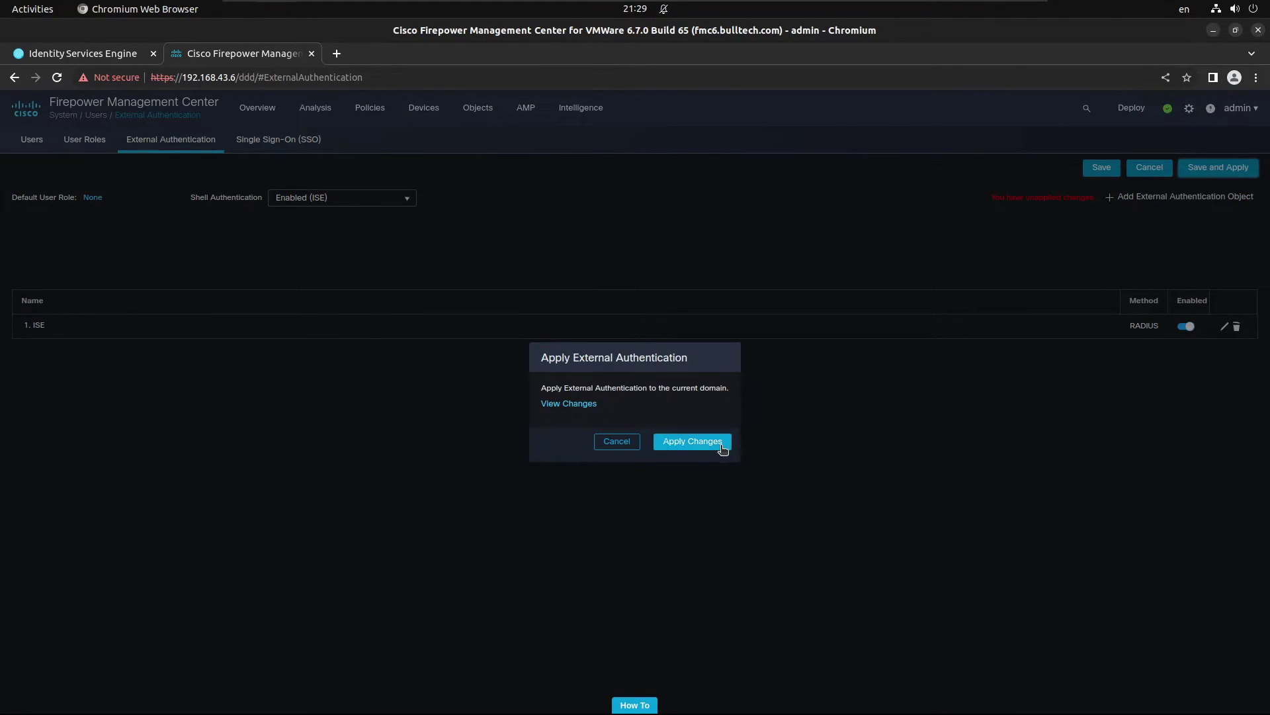
click(723, 445)
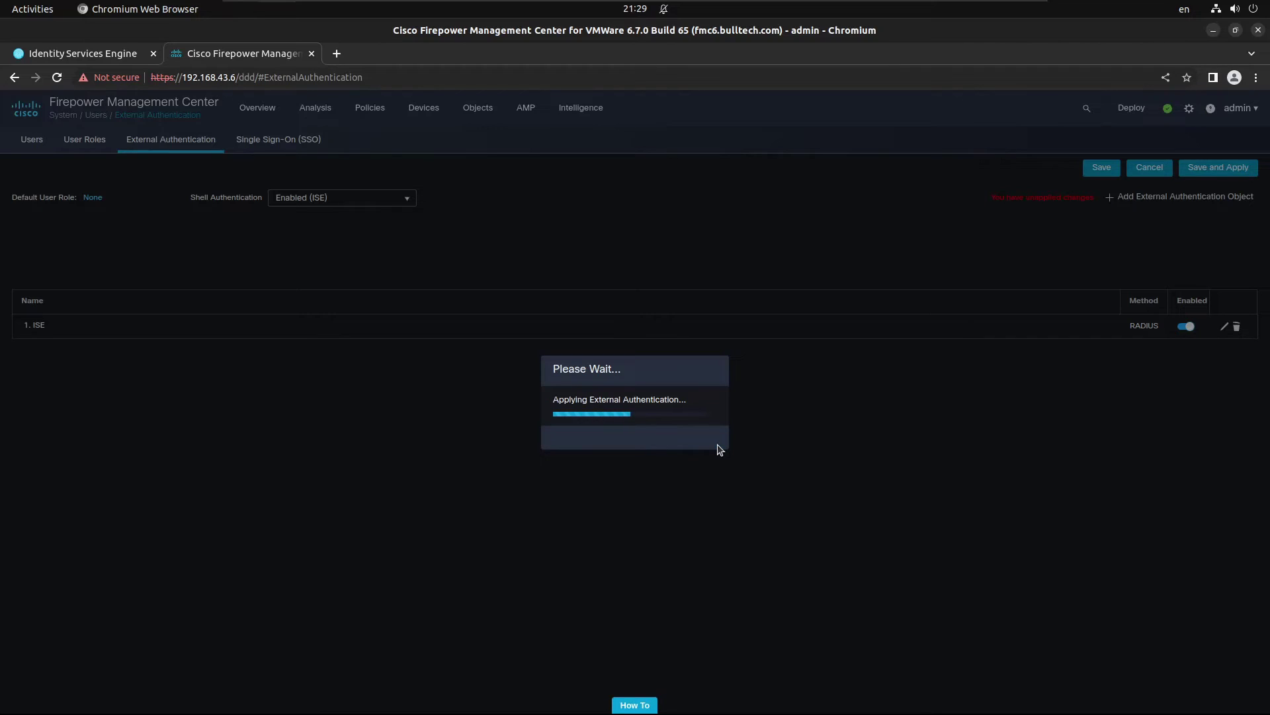
key(alt+Tab)
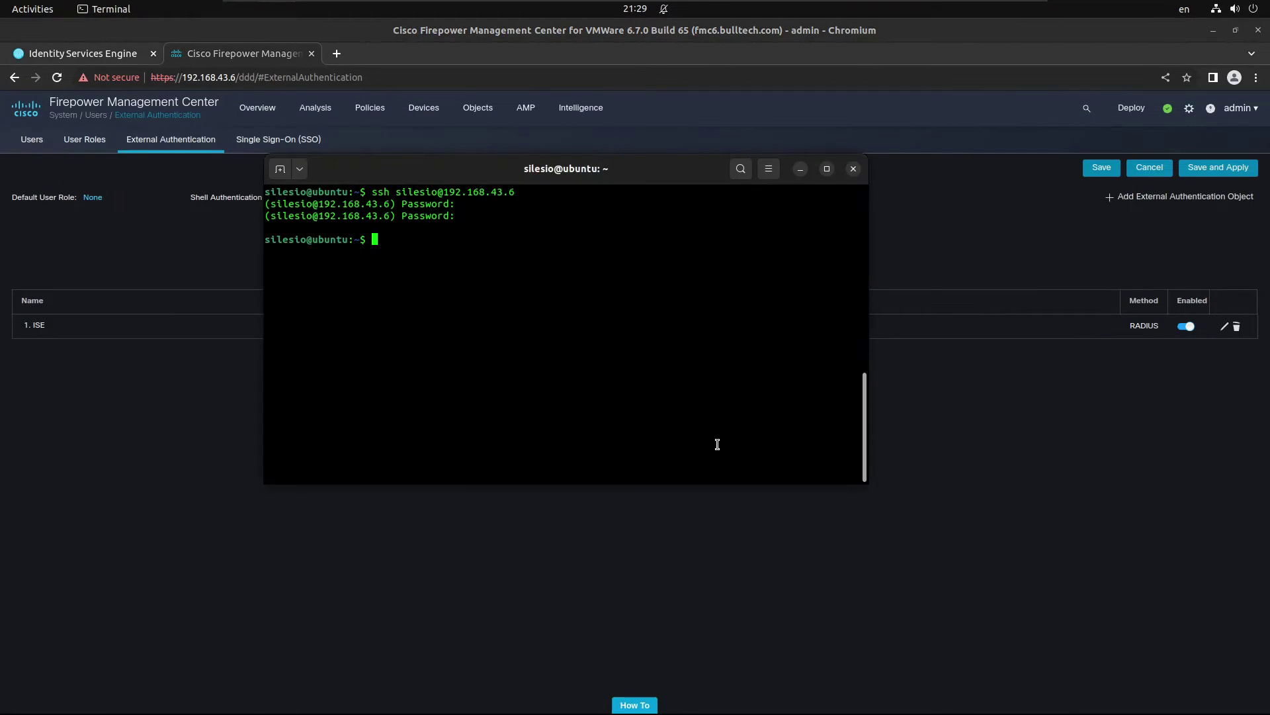
key(Up)
key(Return)
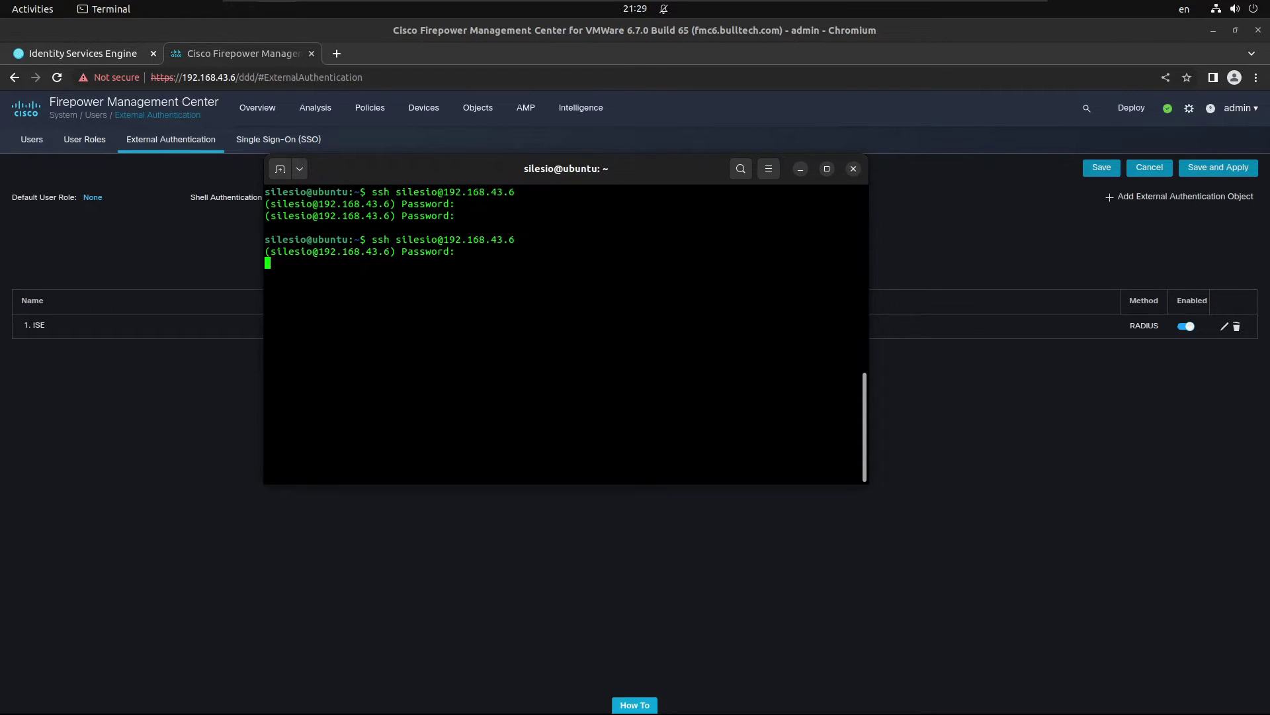
key(Return)
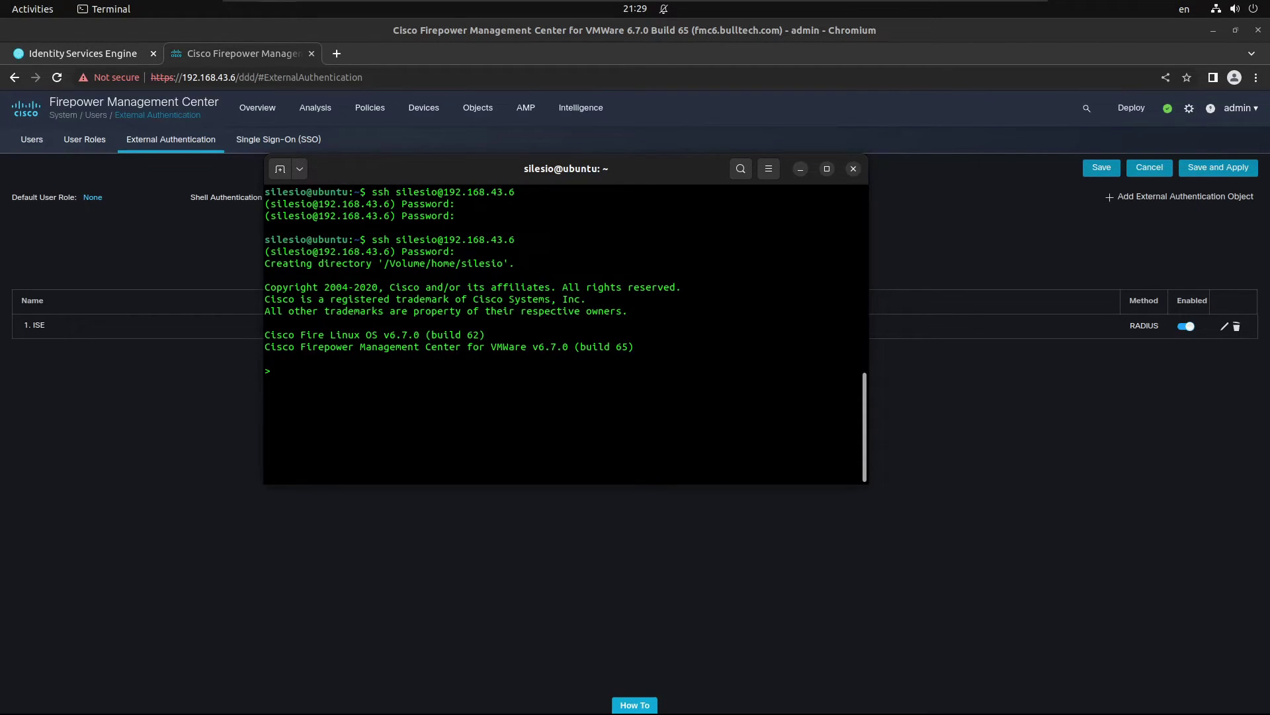
Step: On the FMC, enter expert mode, run id to check groups, then exit both shells
text(expert)
key(Return)
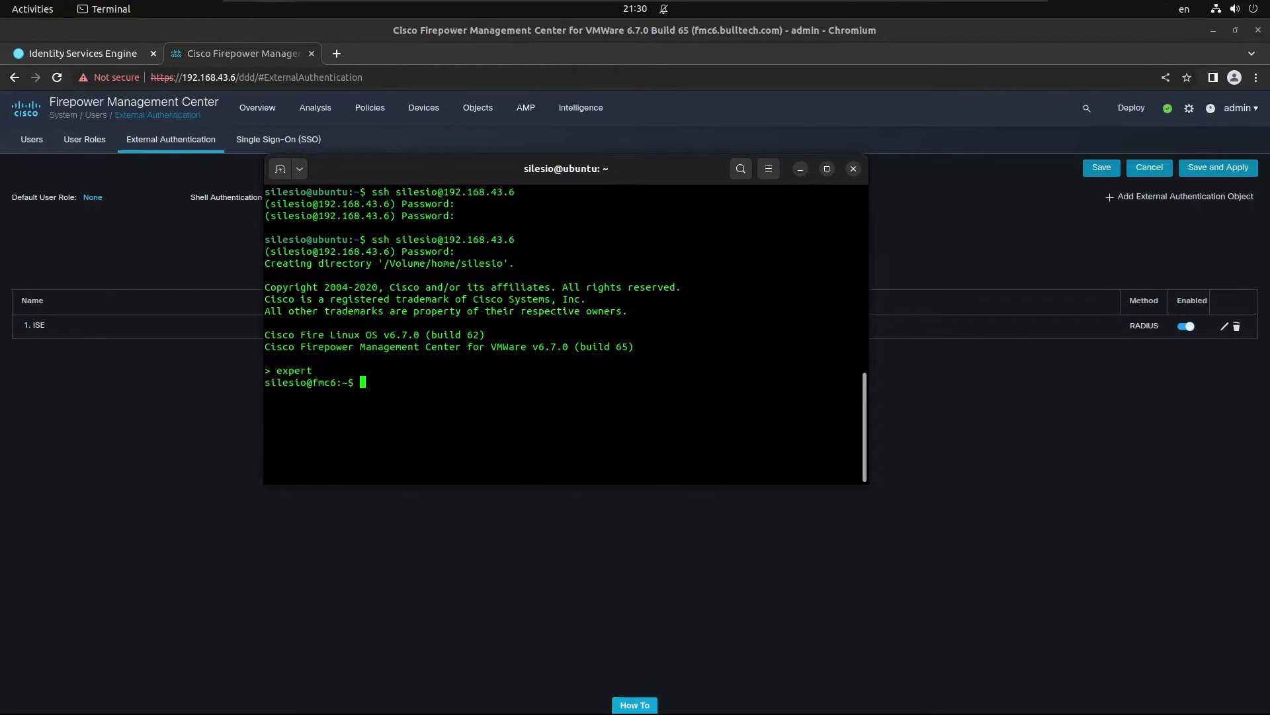
text(id)
key(Return)
text(exit)
key(Return)
text(exit)
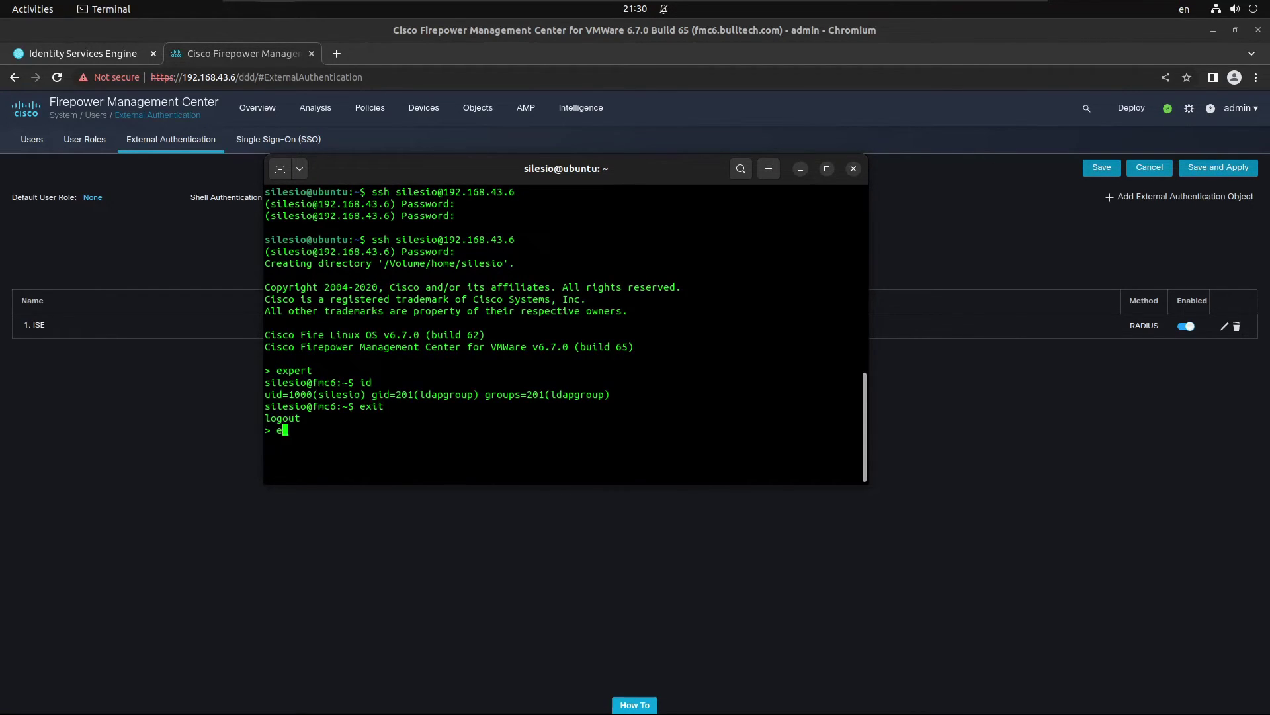
key(Return)
Step: Try an FMC SSH login as a second user, abandoning it when it fails
key(Up)
key(Left)
key(Left)
key(Left)
key(Left)
key(Left)
key(Left)
key(Left)
key(Left)
key(Left)
key(Left)
key(Left)
key(Left)
key(Left)
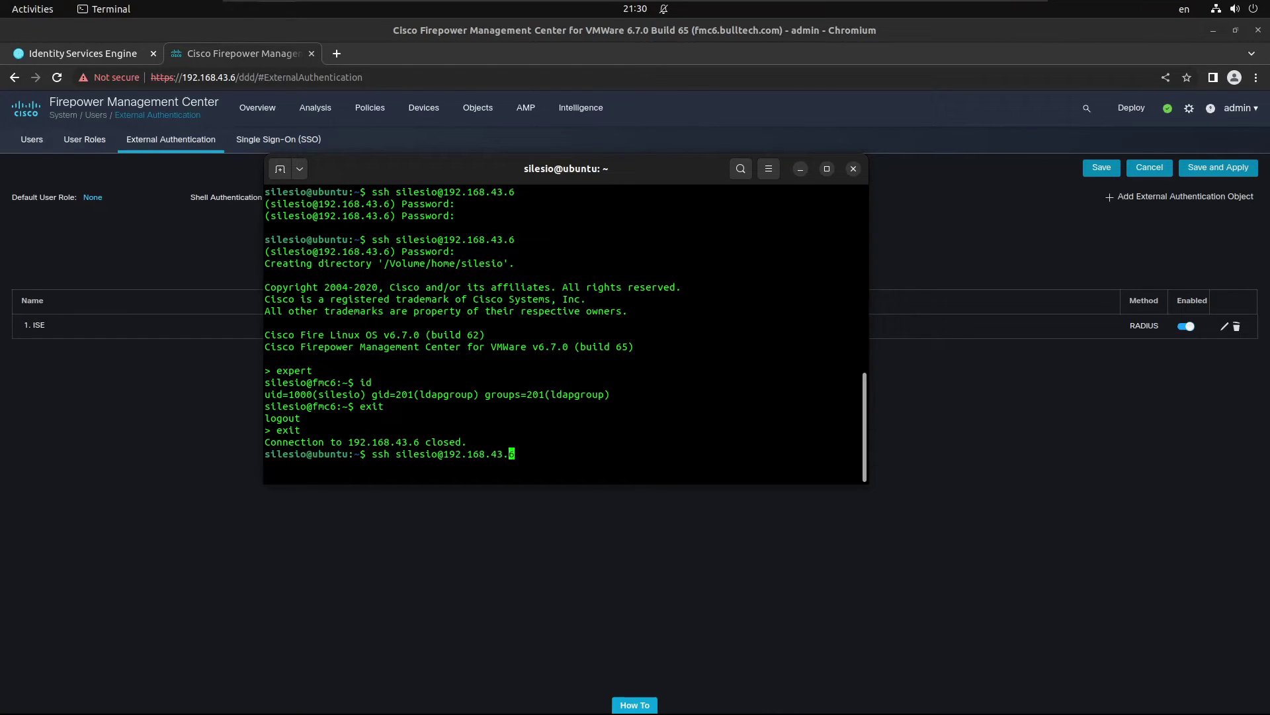
key(BackSpace)
key(BackSpace)
key(BackSpace)
key(BackSpace)
key(BackSpace)
key(BackSpace)
key(BackSpace)
text(carvalho)
key(Return)
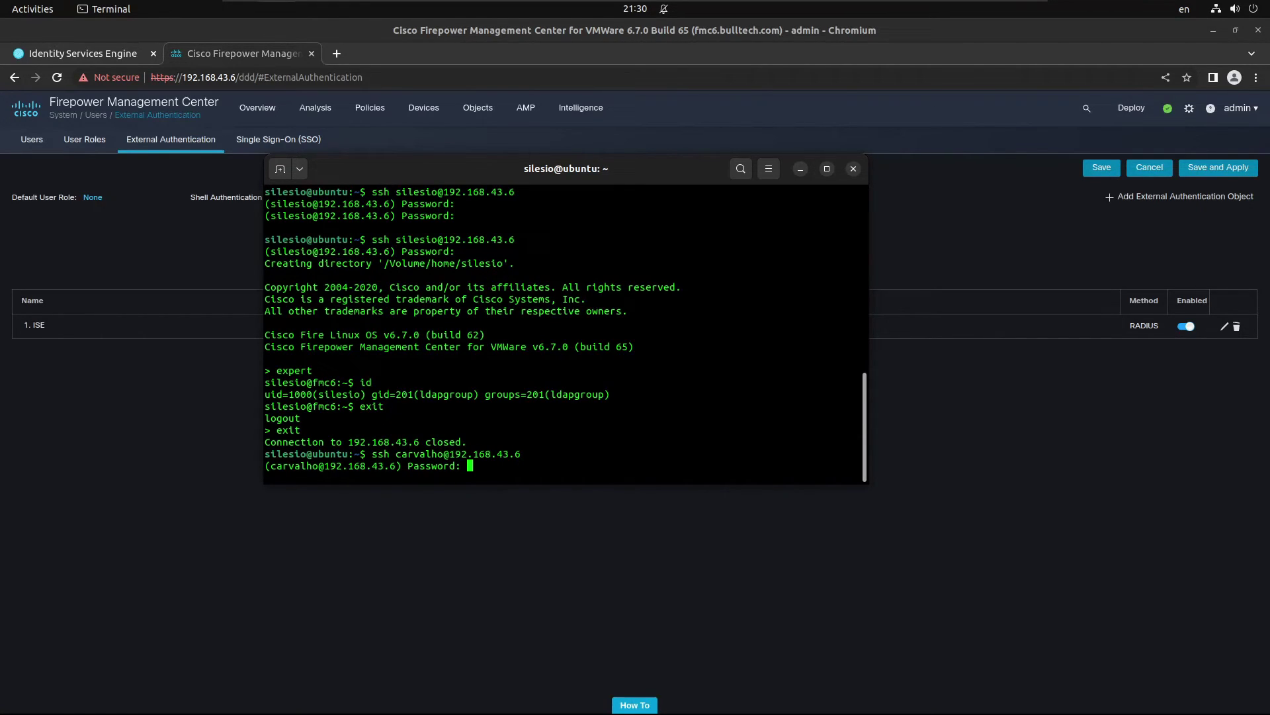
key(Return)
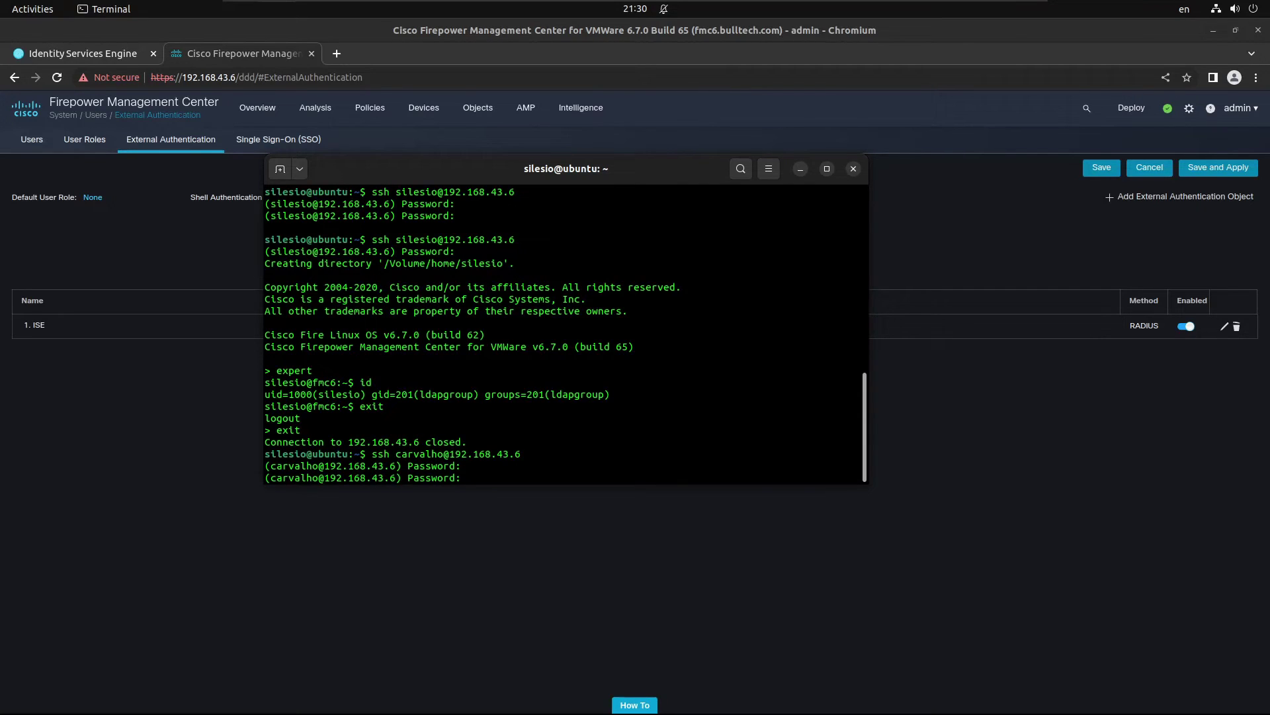
key(ctrl+c)
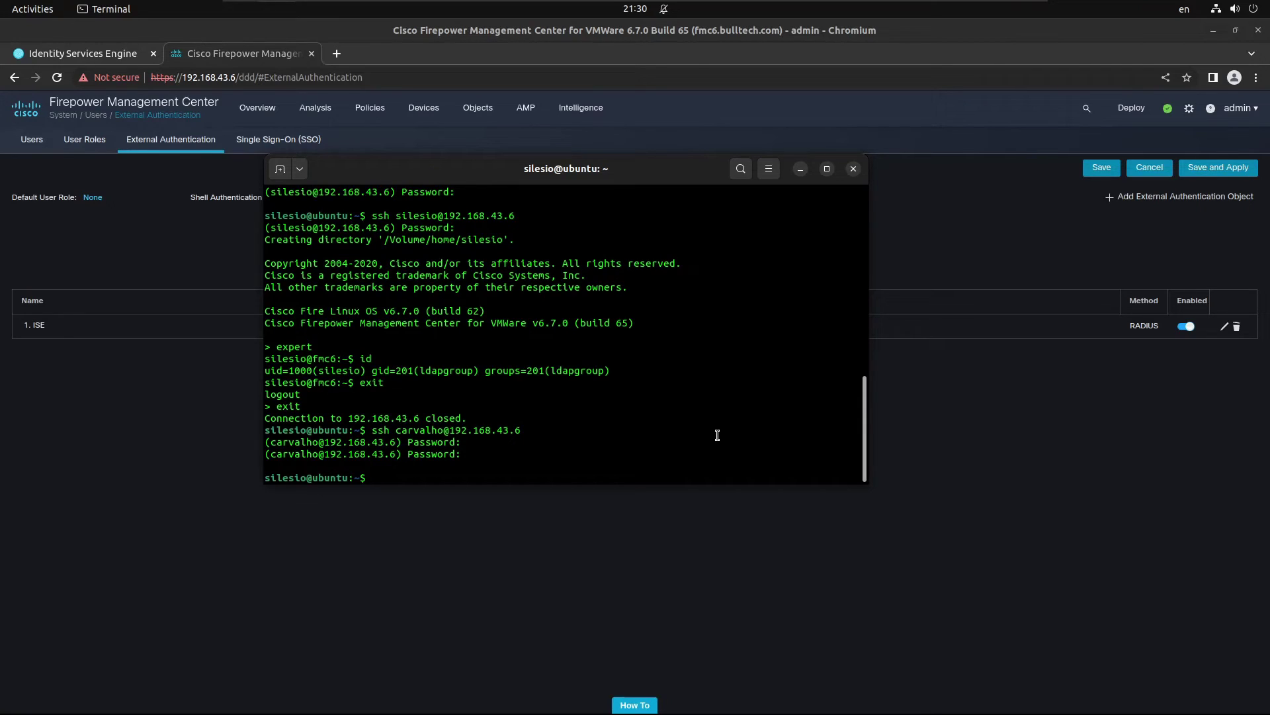
Step: Start an SSH login to 192.168.43.27
key(Up)
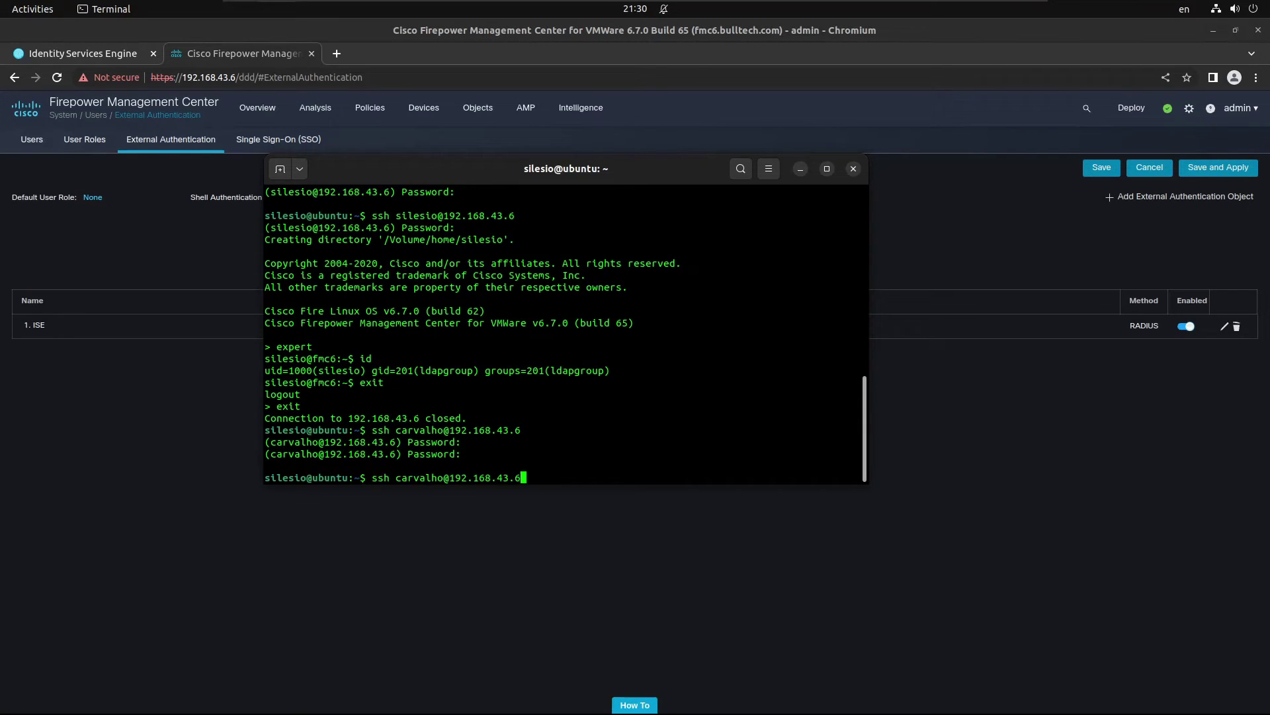
text(27)
key(Return)
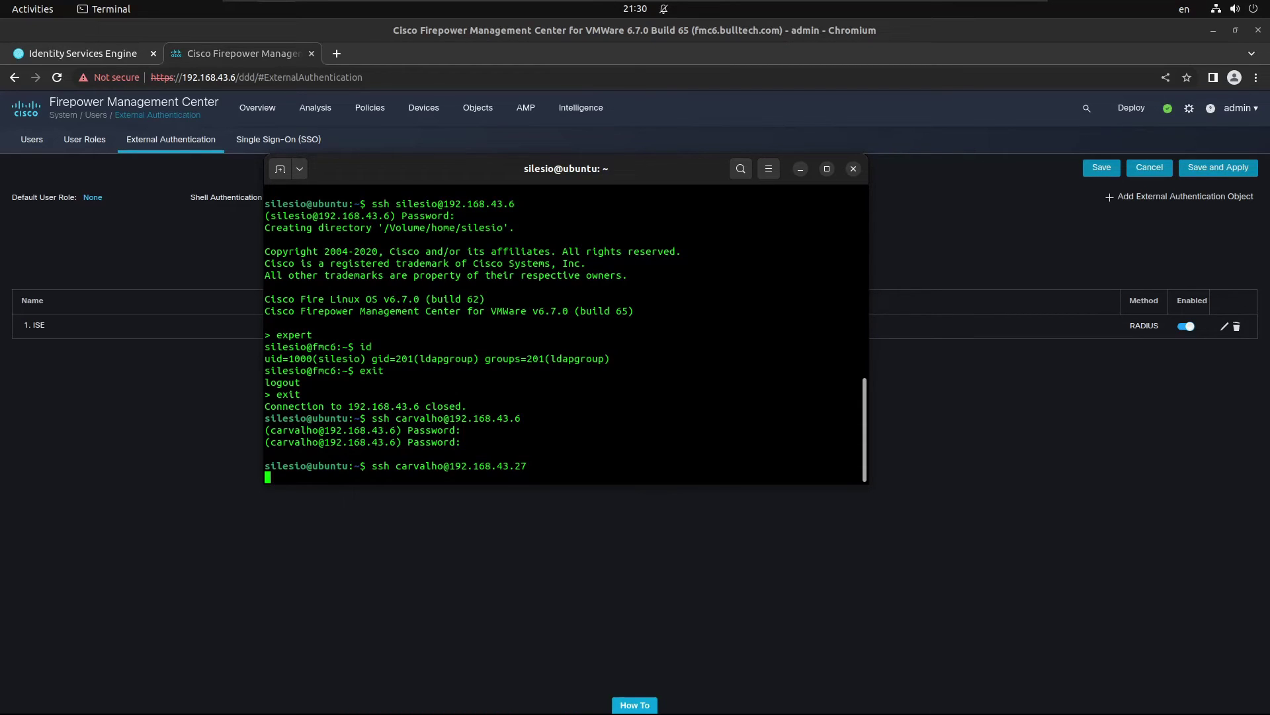
Step: Enable the ISE RADIUS server in FTD27_POLICY's External Authentication; the save fails and the error is dismissed
click(1132, 451)
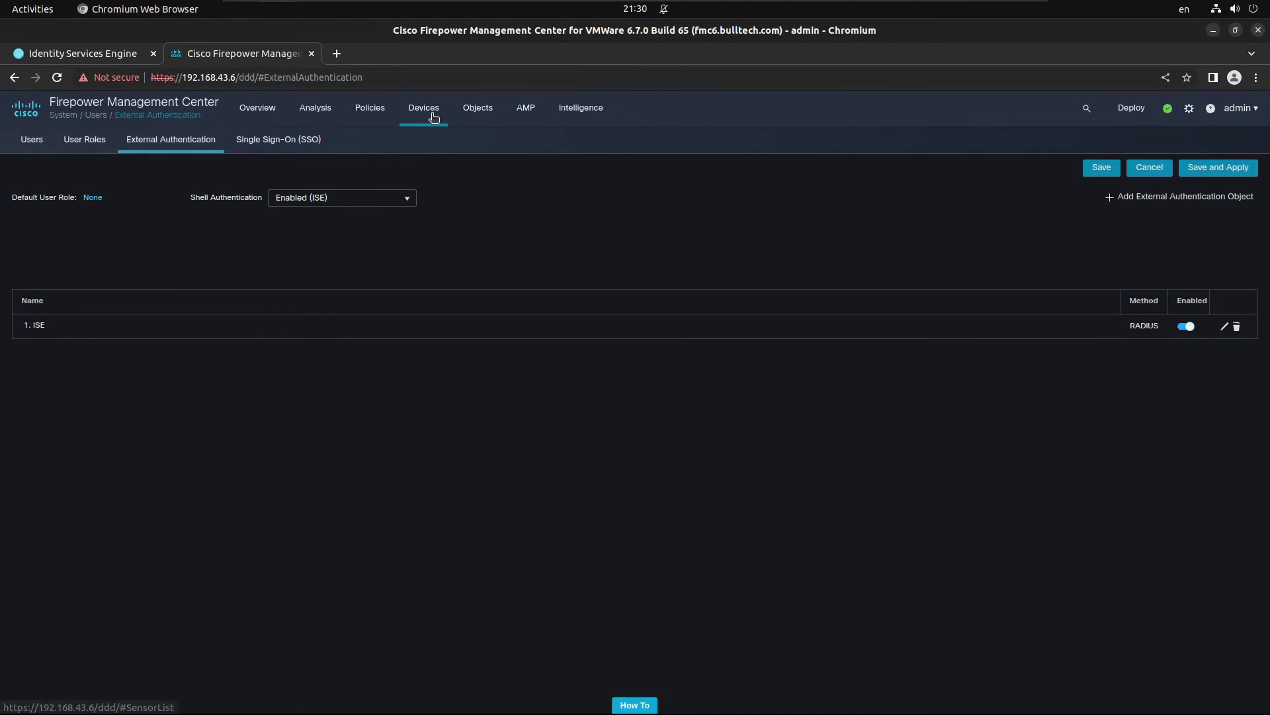
mouse_move(434, 113)
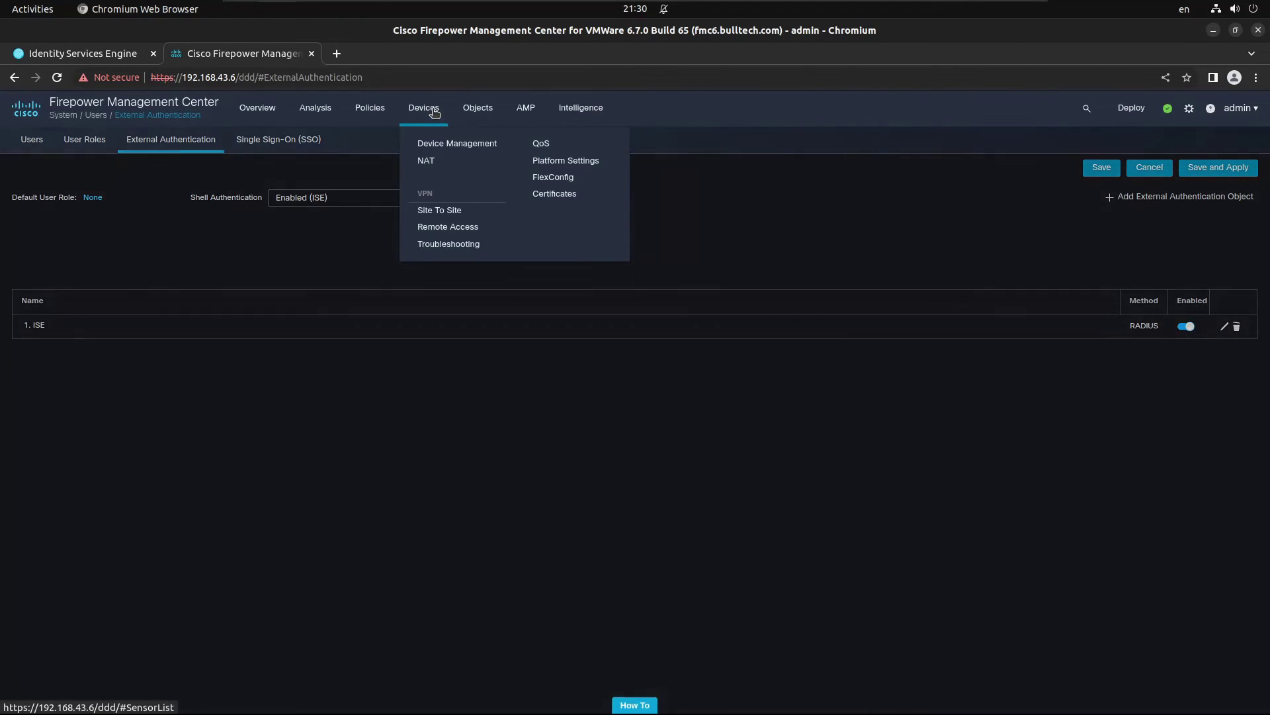
click(568, 162)
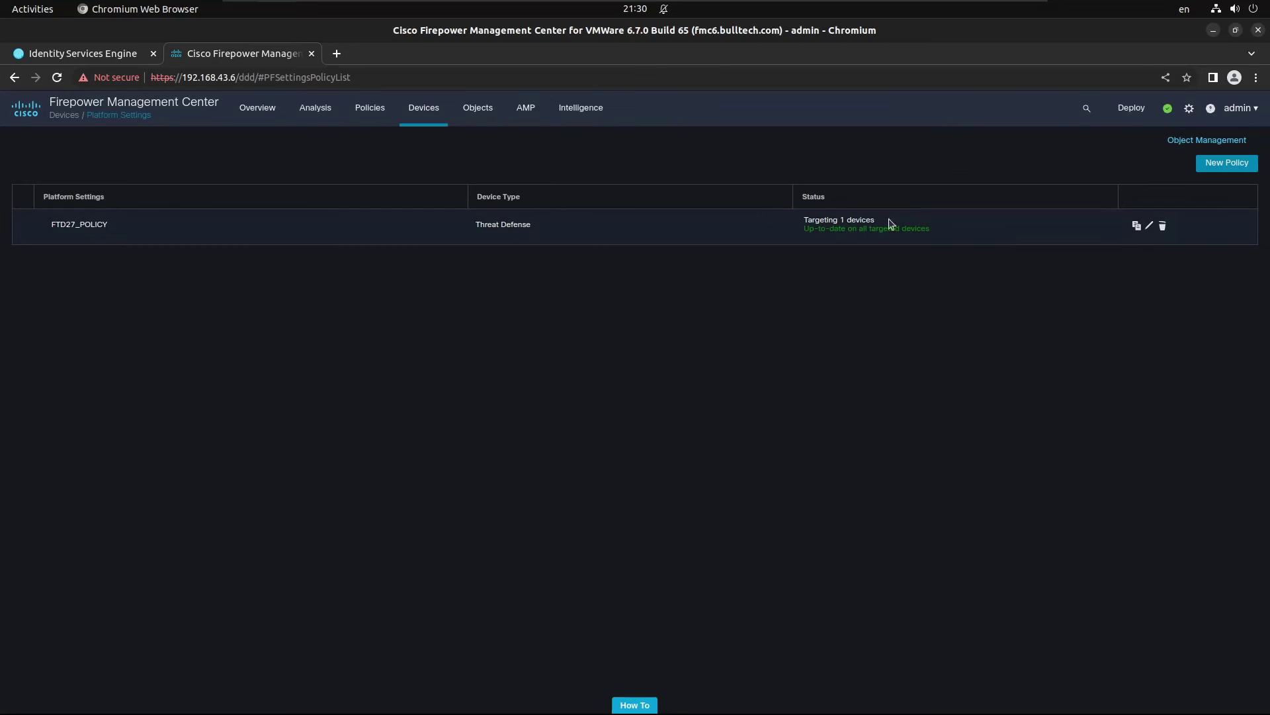
click(1144, 222)
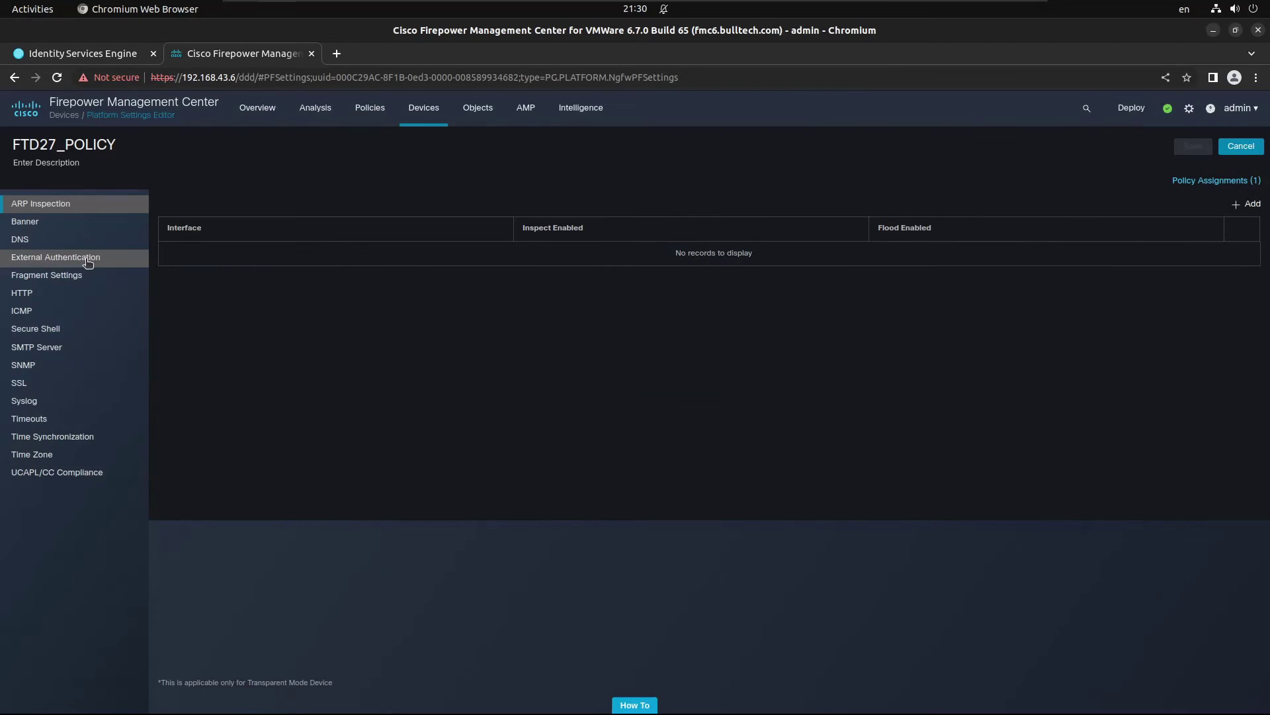
click(79, 257)
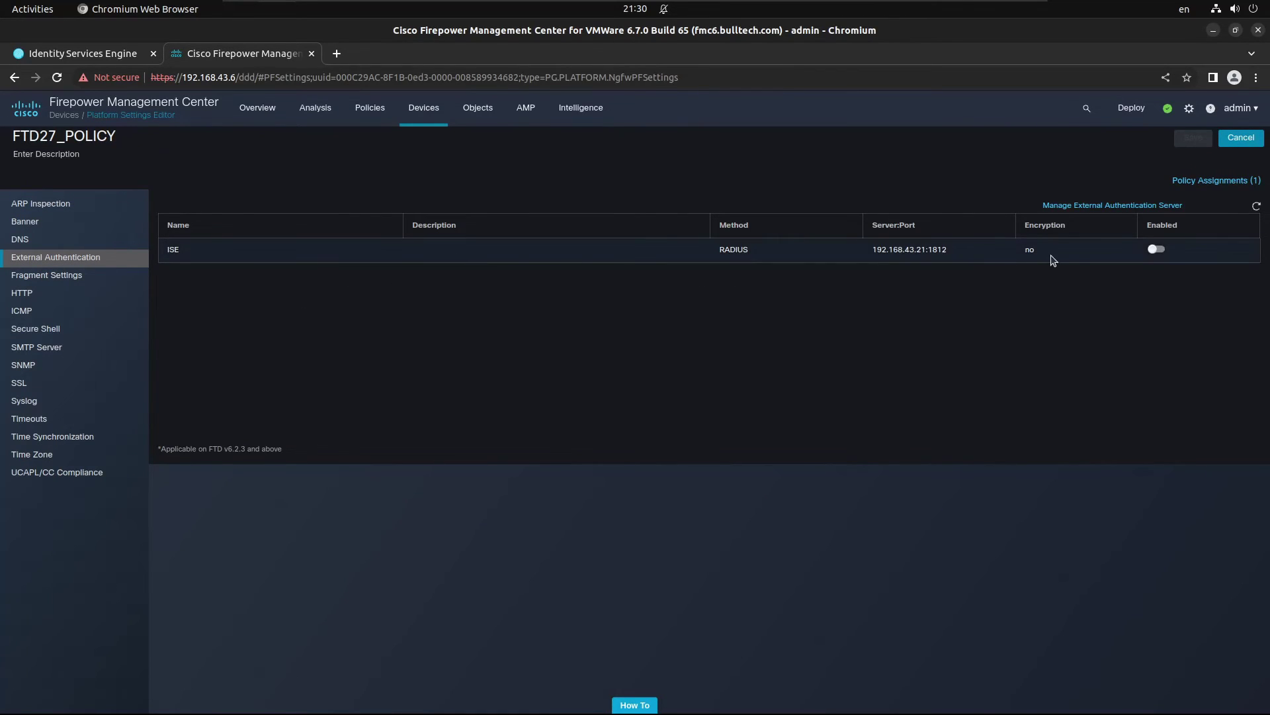
click(1159, 250)
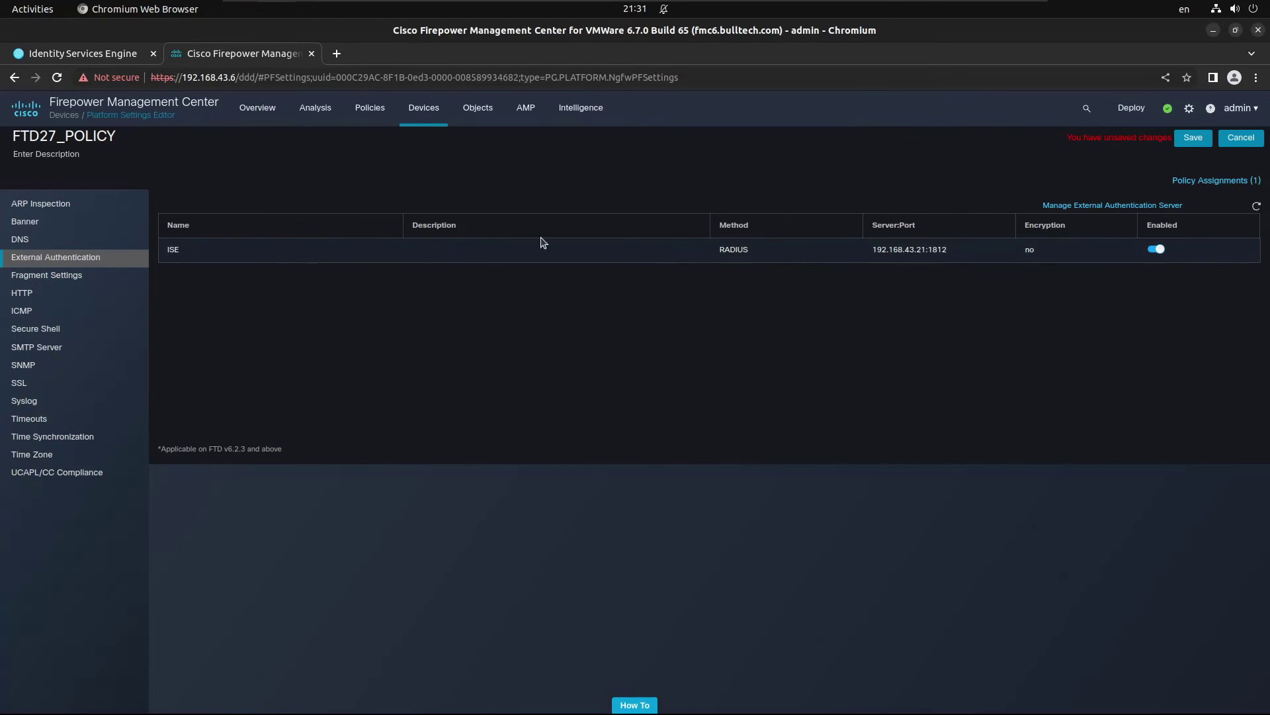
click(1194, 140)
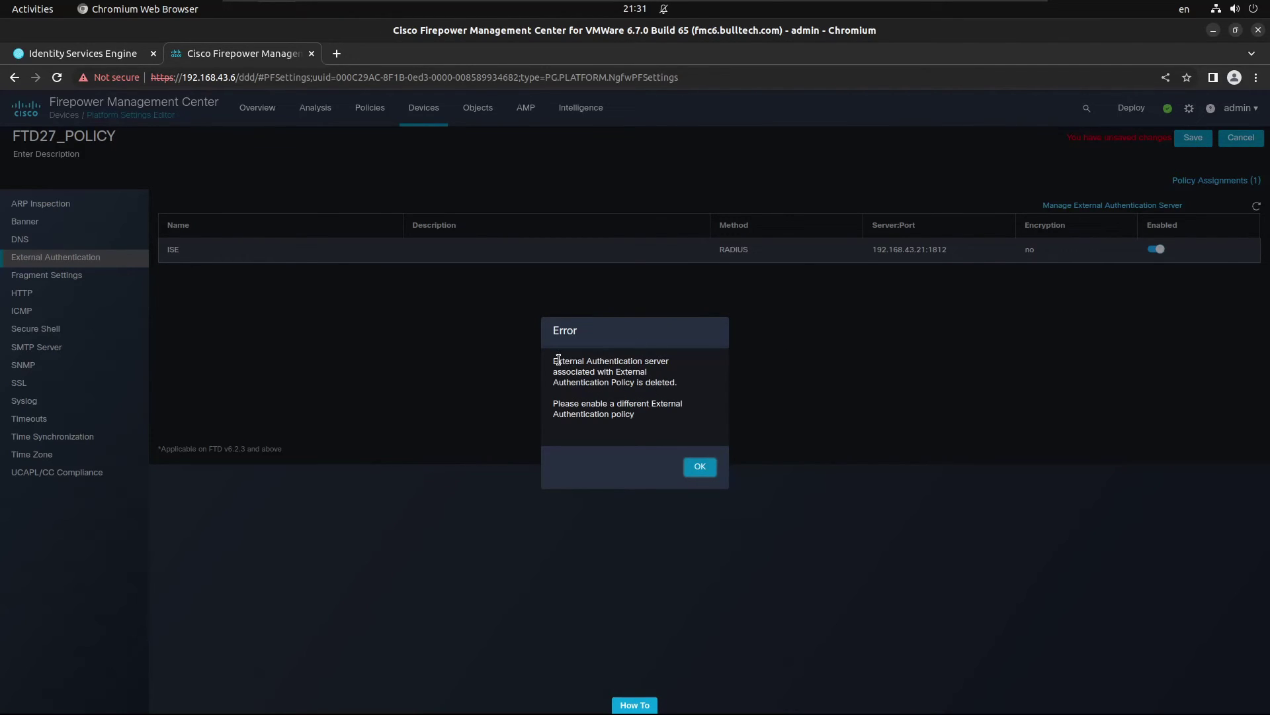
click(700, 466)
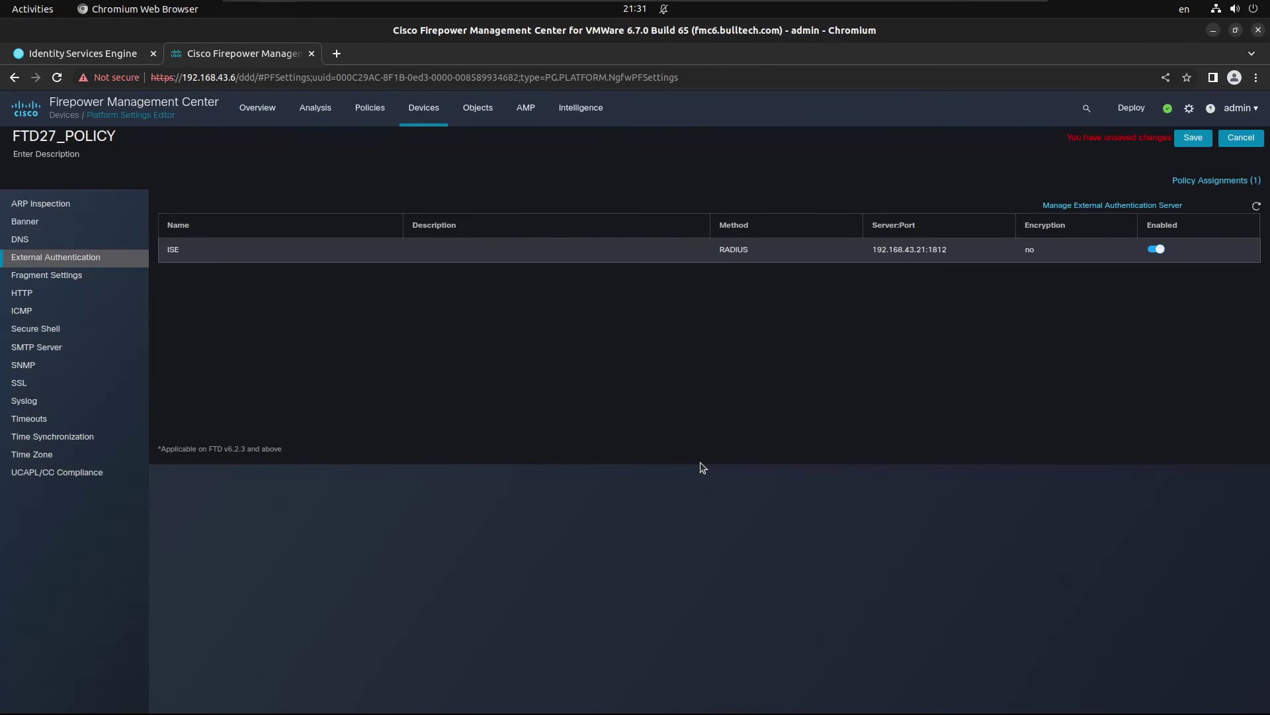
Step: Go to the Deployment page, confirming leaving without saving the policy changes
mouse_move(1137, 122)
click(1133, 145)
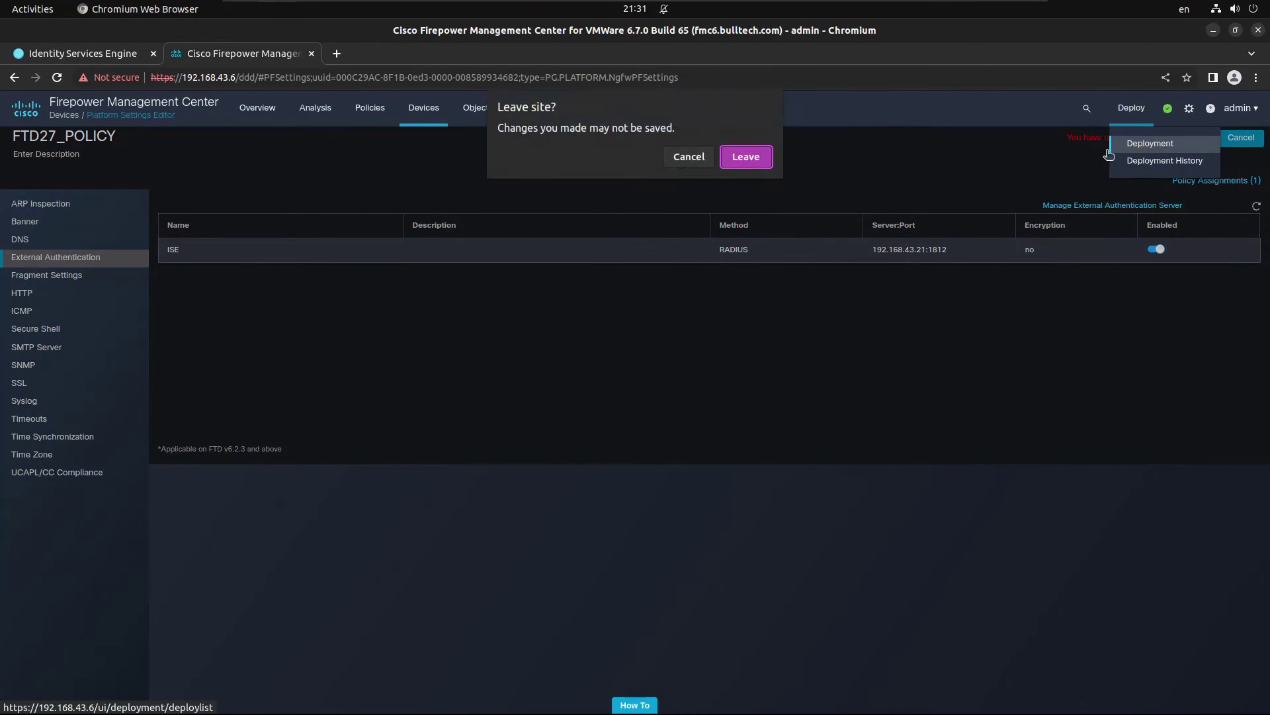
click(747, 157)
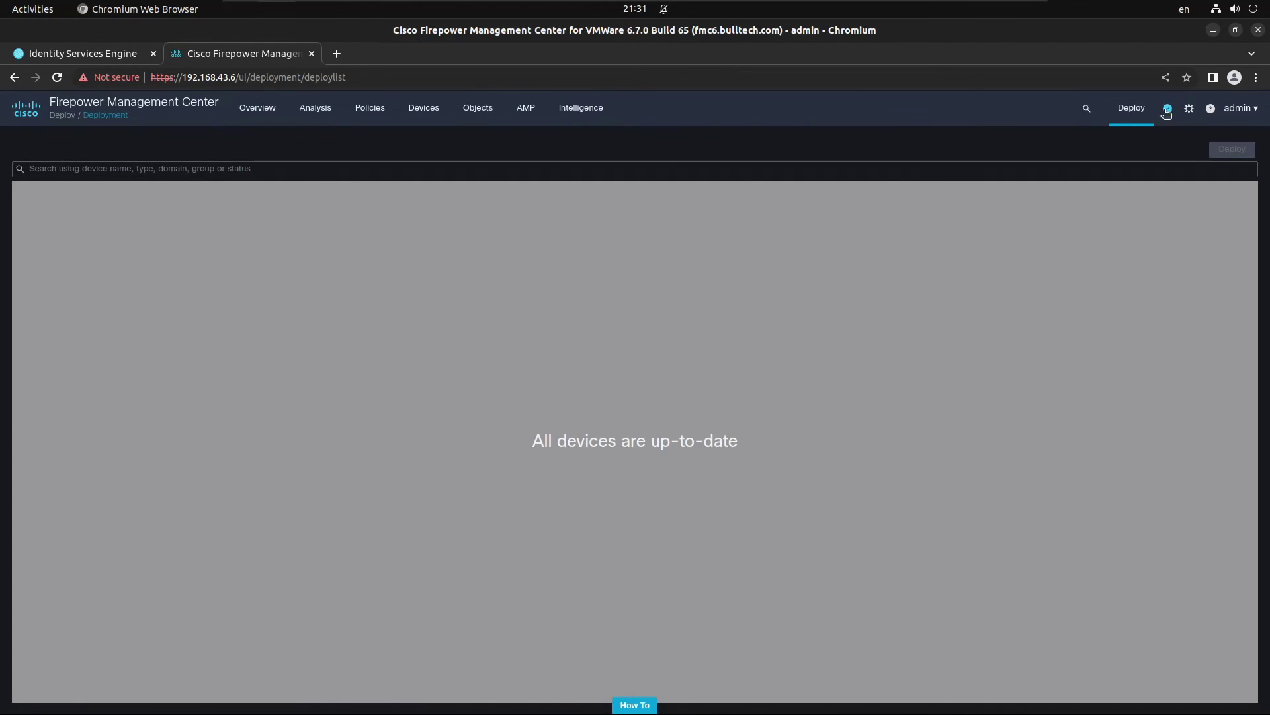
click(1189, 109)
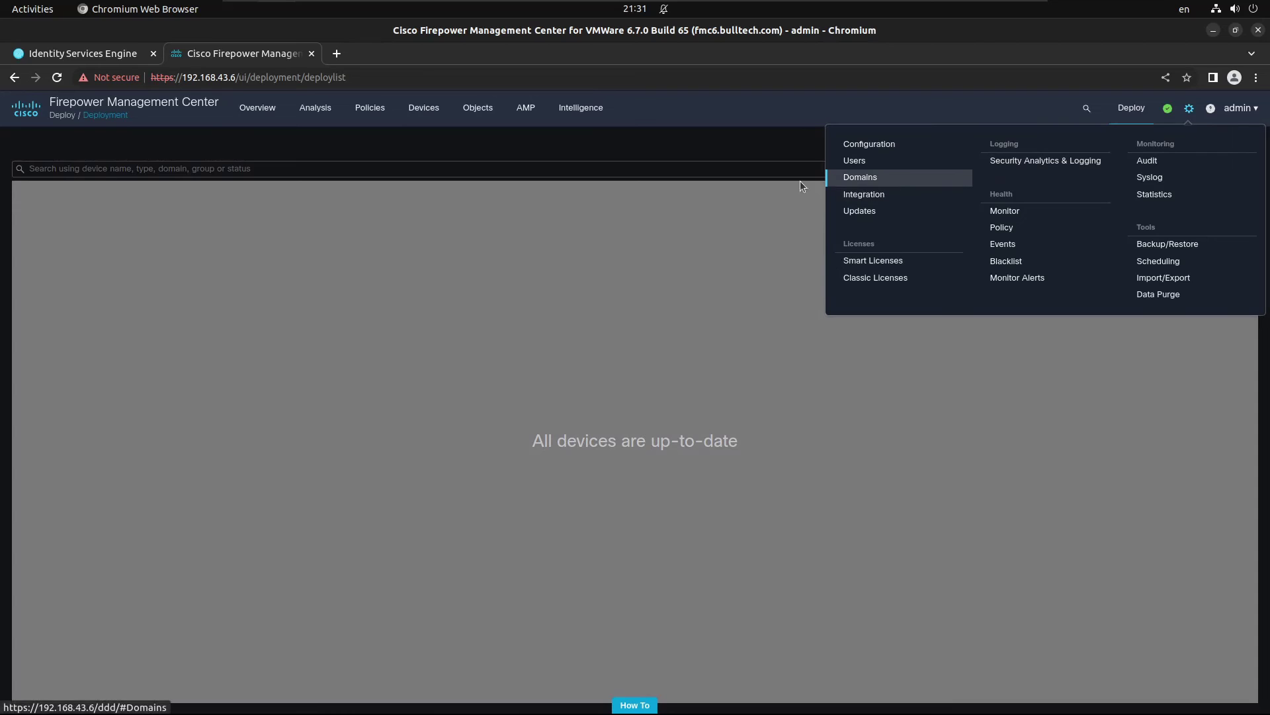
click(435, 109)
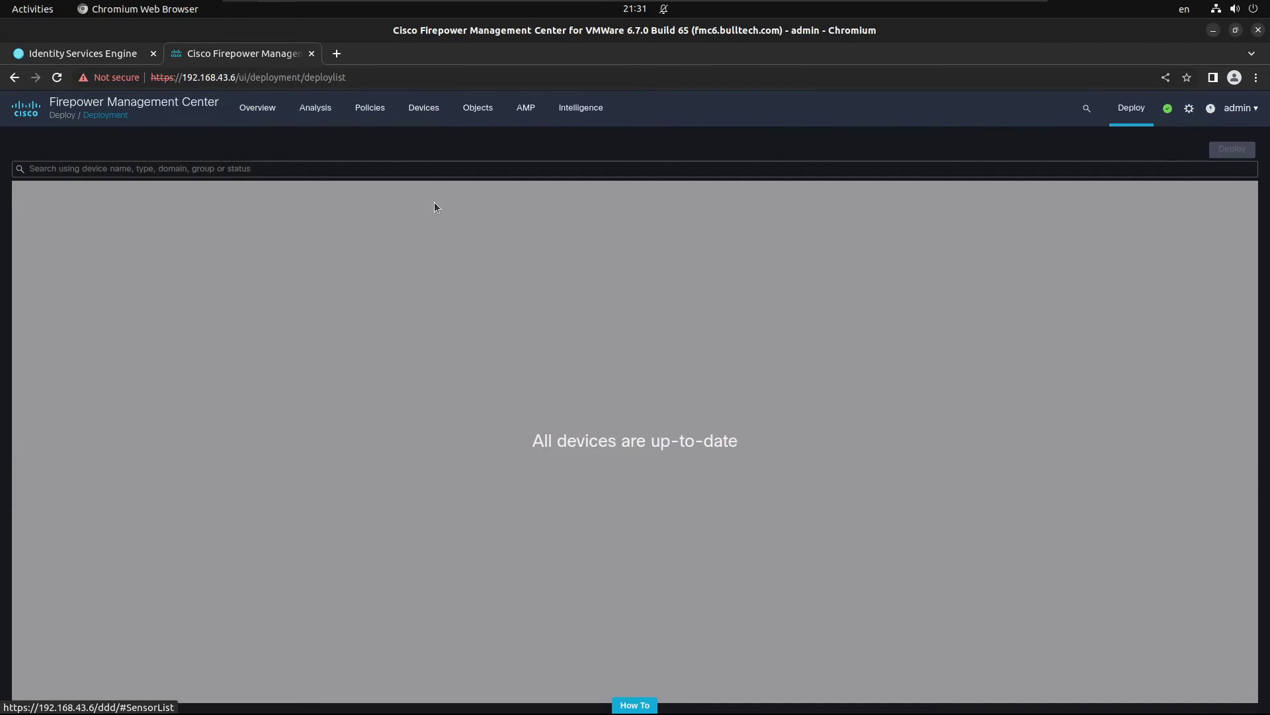
Step: Reopen FTD27_POLICY, enable the ISE RADIUS server under External Authentication, and save
mouse_move(428, 113)
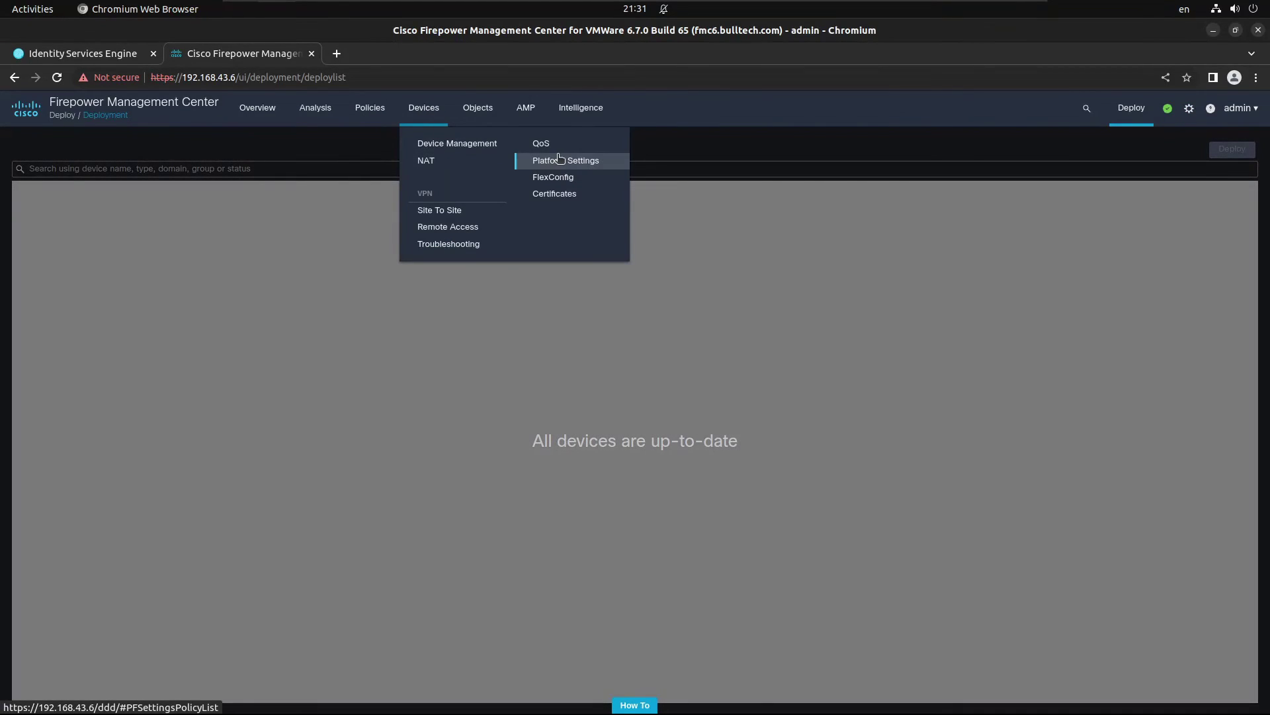
click(556, 160)
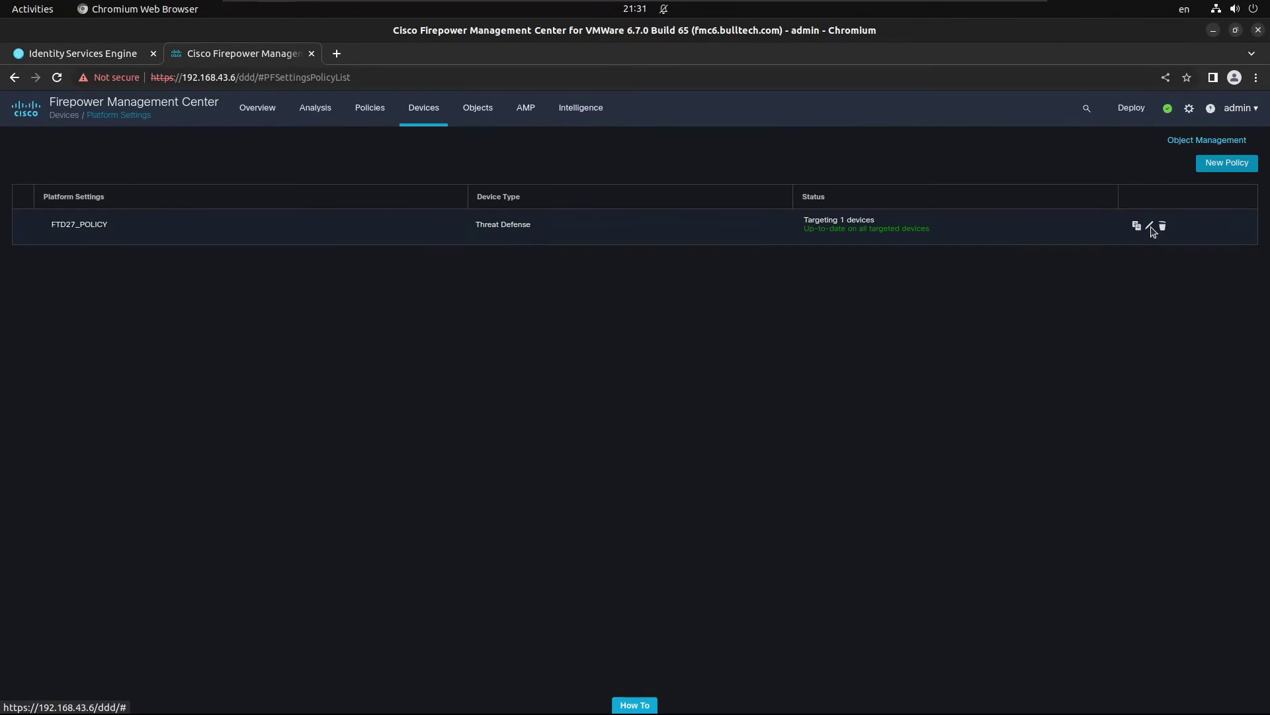
click(1150, 228)
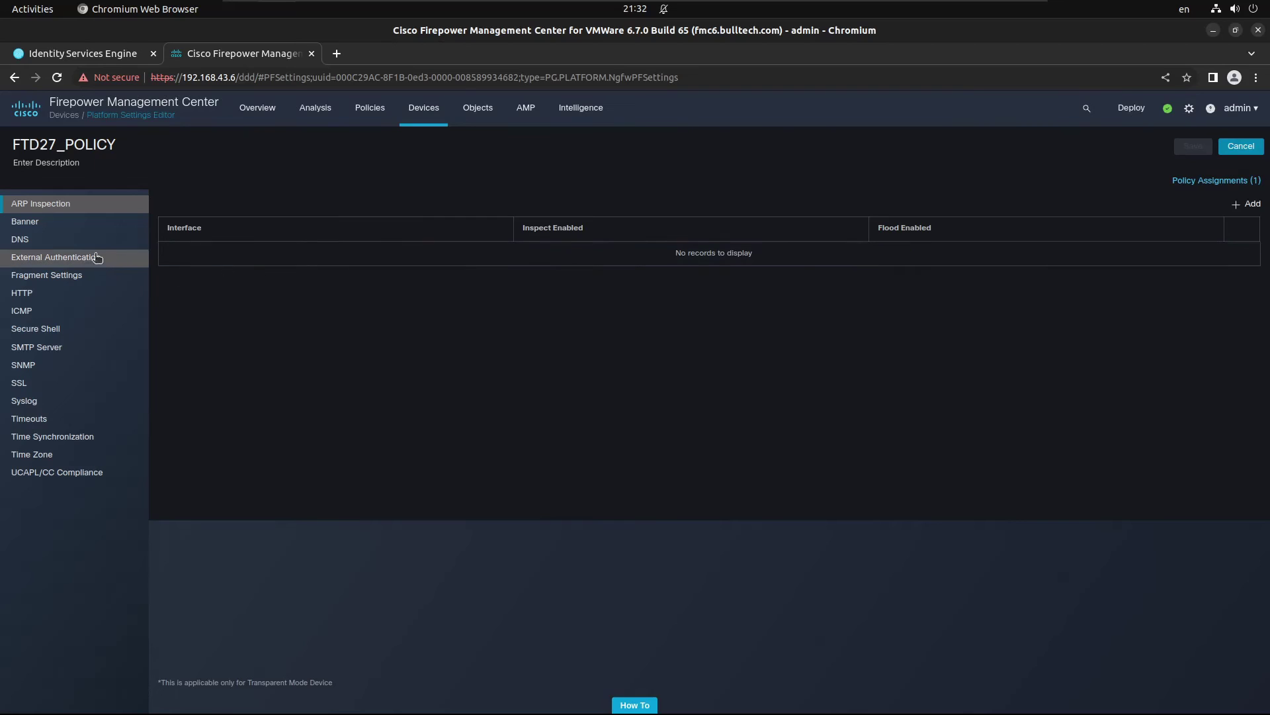
click(85, 257)
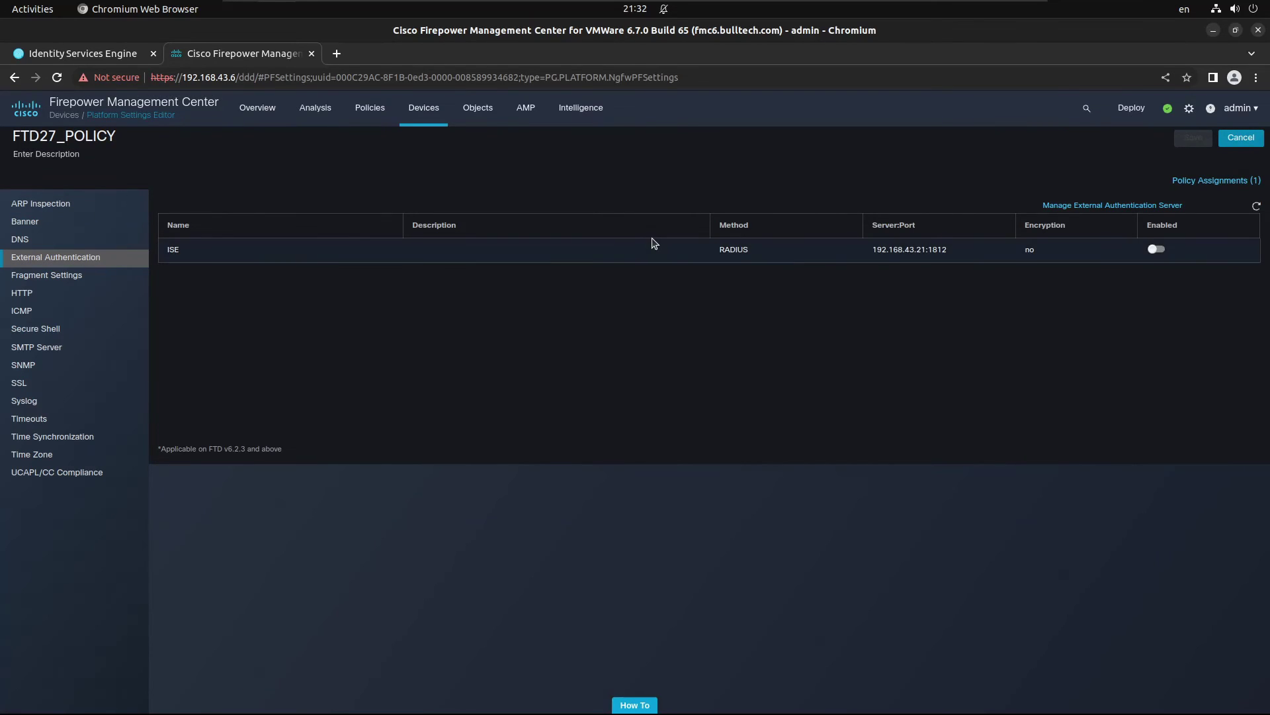
click(1156, 249)
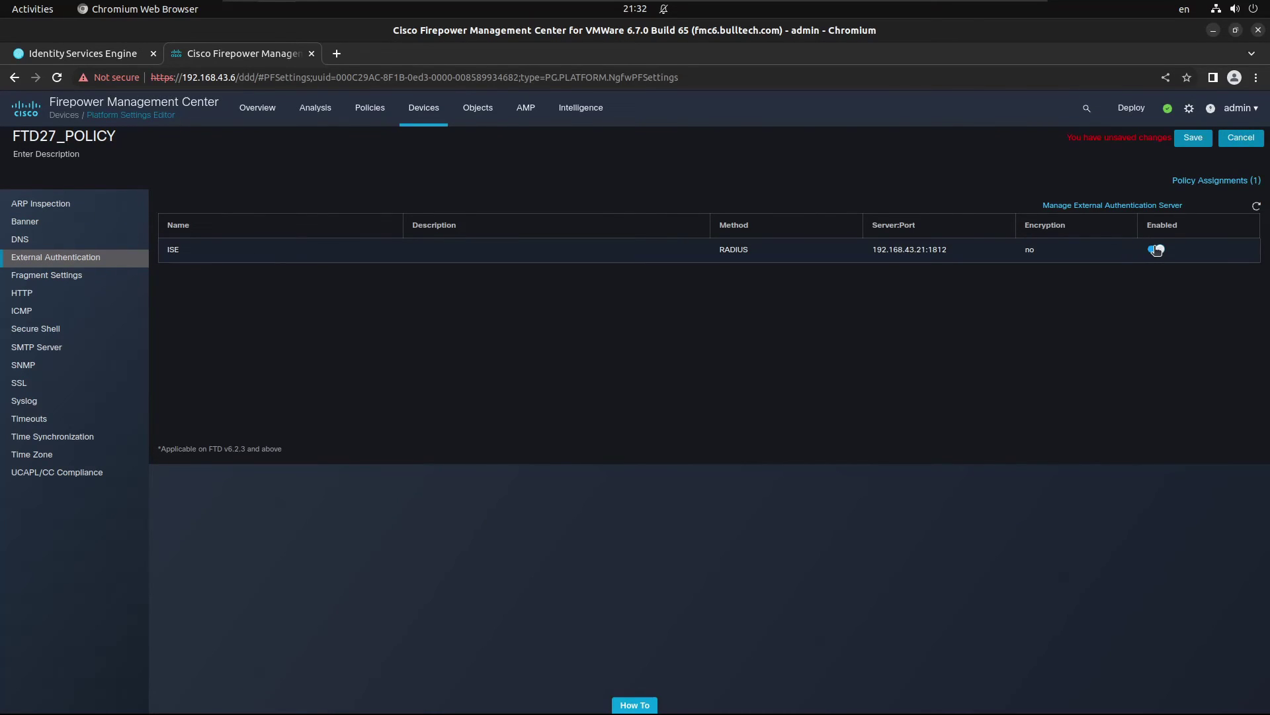
click(1206, 142)
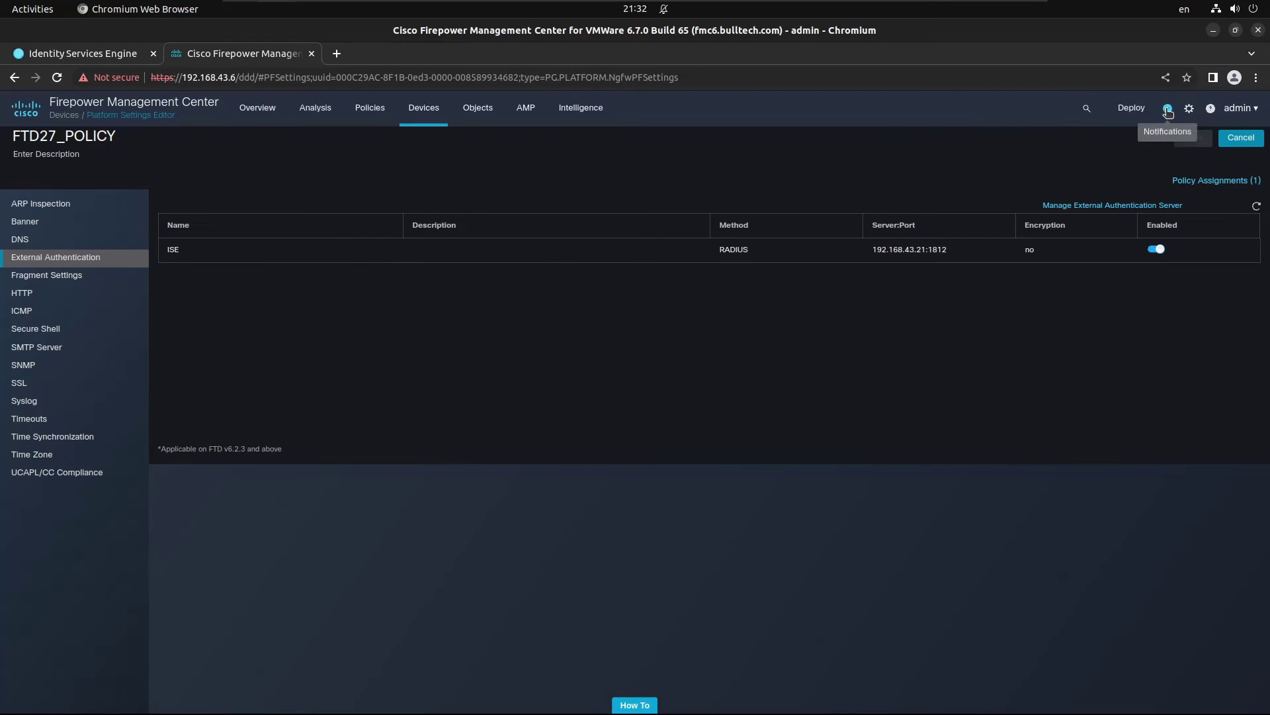
Step: Select FTD27 on the Deployment page and deploy its pending FTD27_POLICY changes
mouse_move(1137, 122)
click(1144, 145)
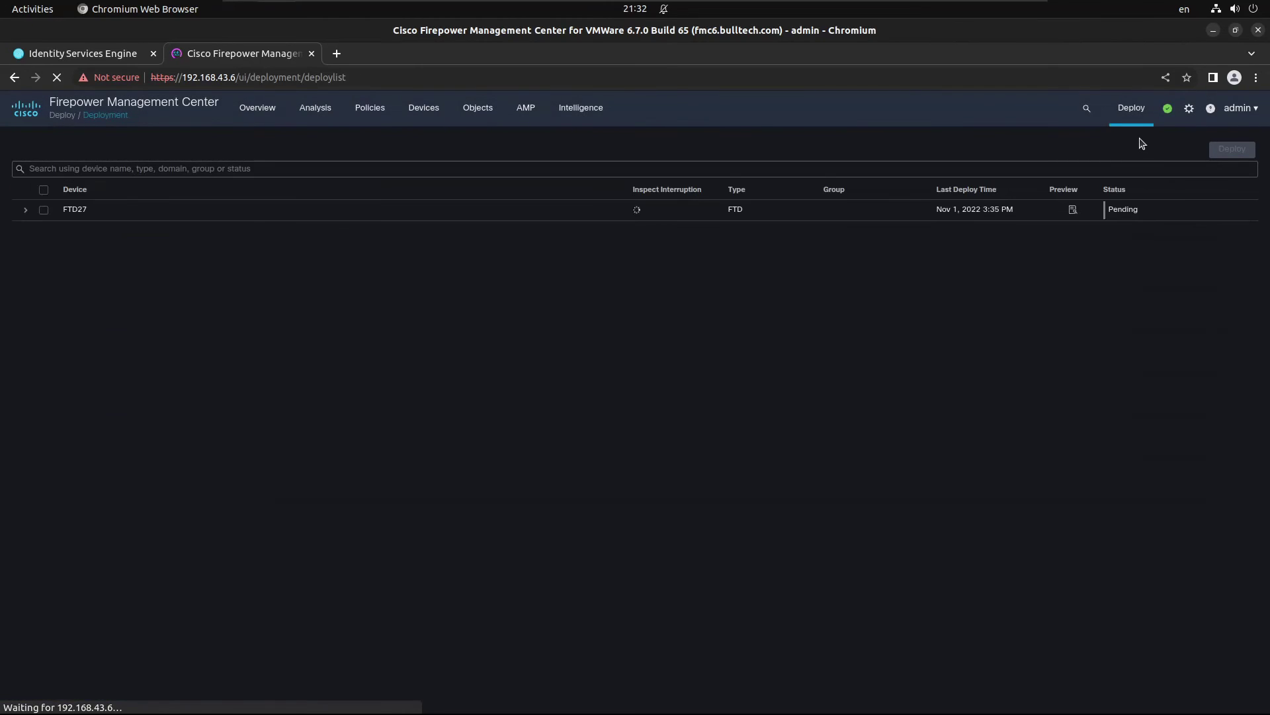
click(25, 209)
click(44, 211)
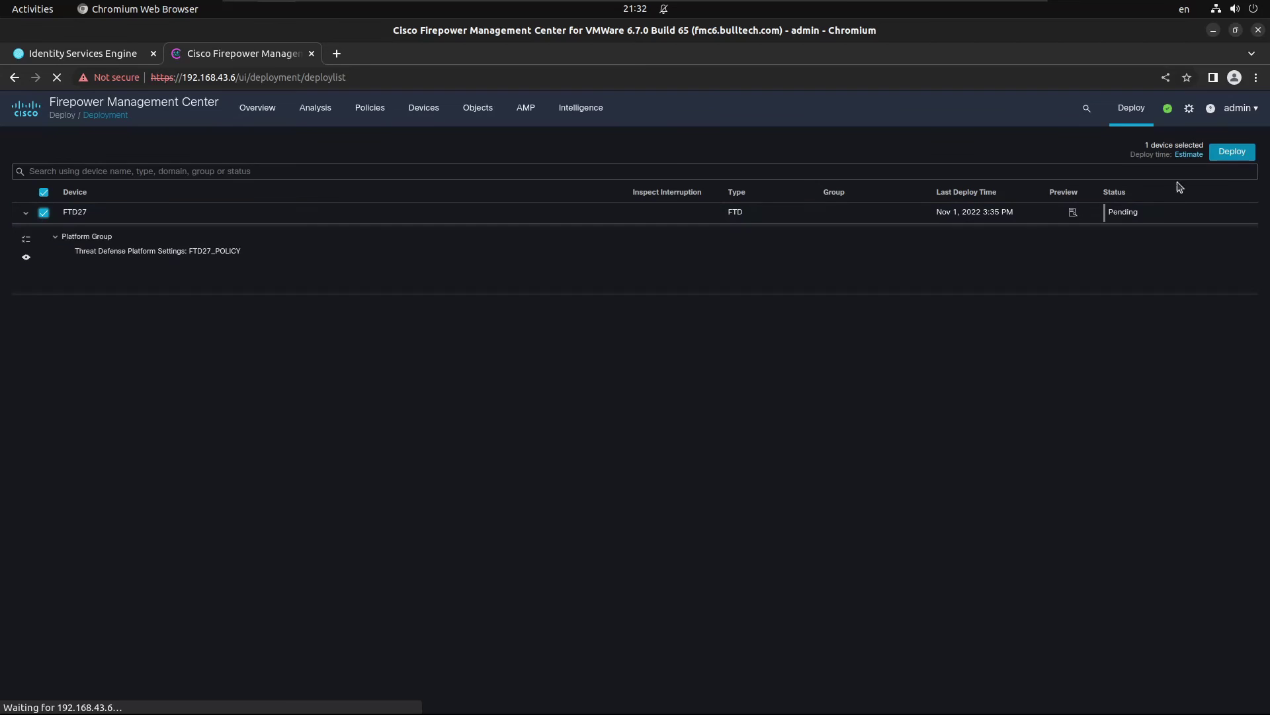
click(1225, 159)
click(713, 440)
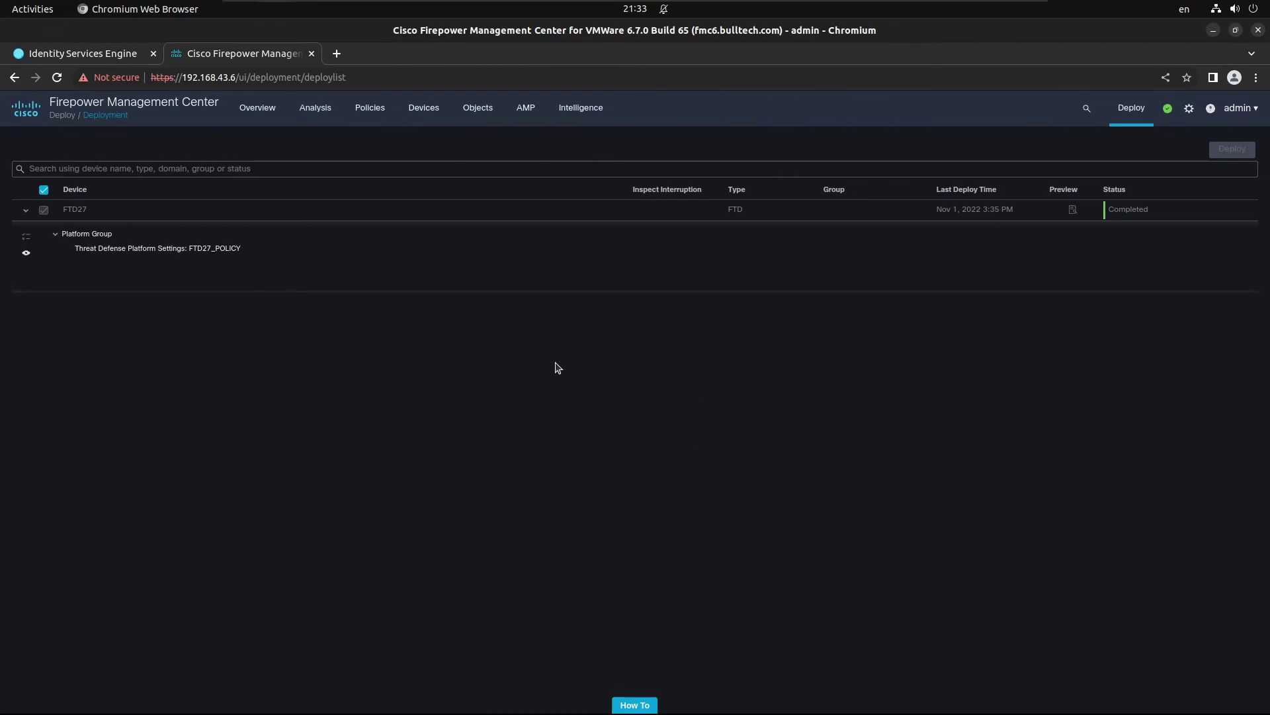
Step: SSH into the FTD at 192.168.43.27 as the external RADIUS user and enter the password
key(alt+Tab)
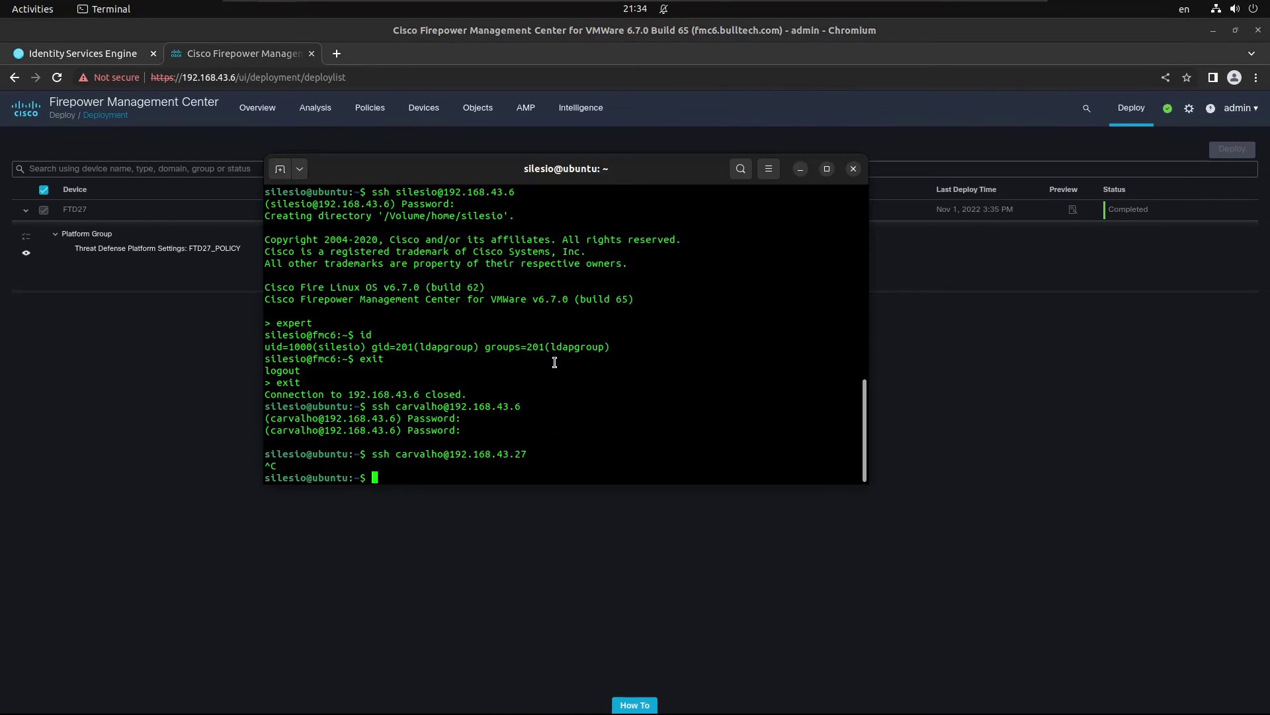
key(Up)
key(Return)
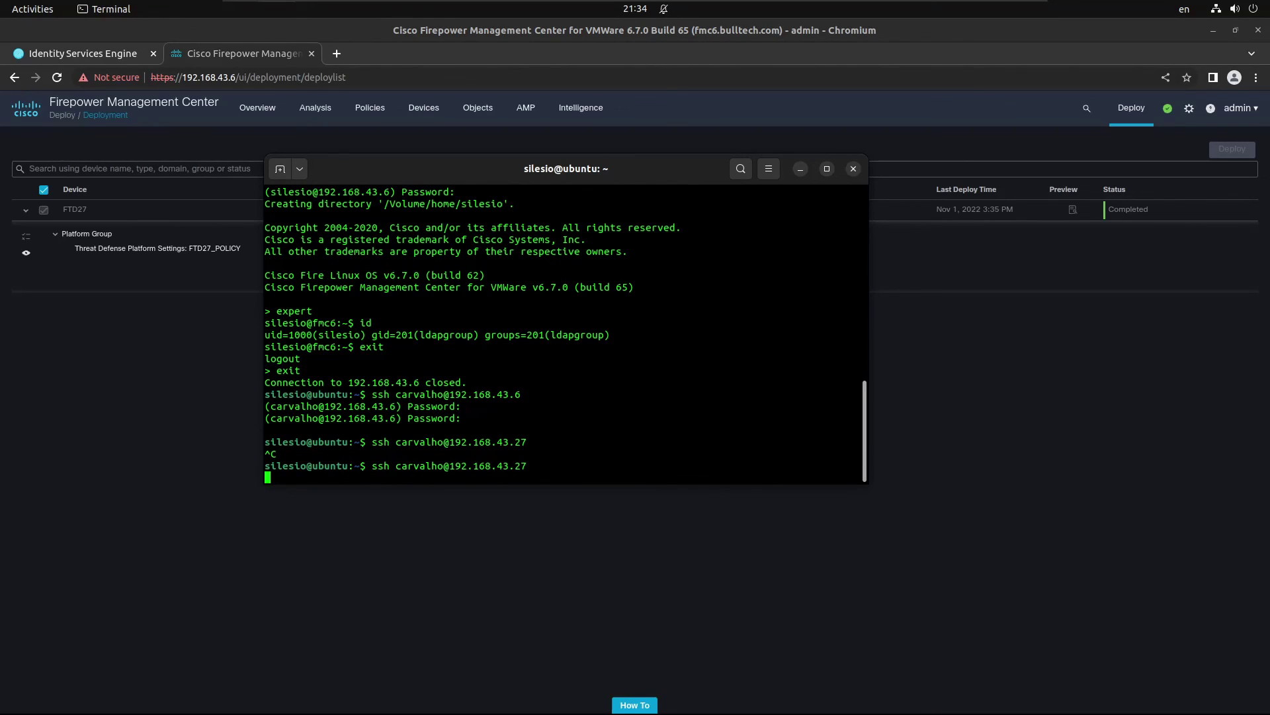
key(ctrl+c)
key(Up)
key(BackSpace)
key(BackSpace)
text(68.43.6)
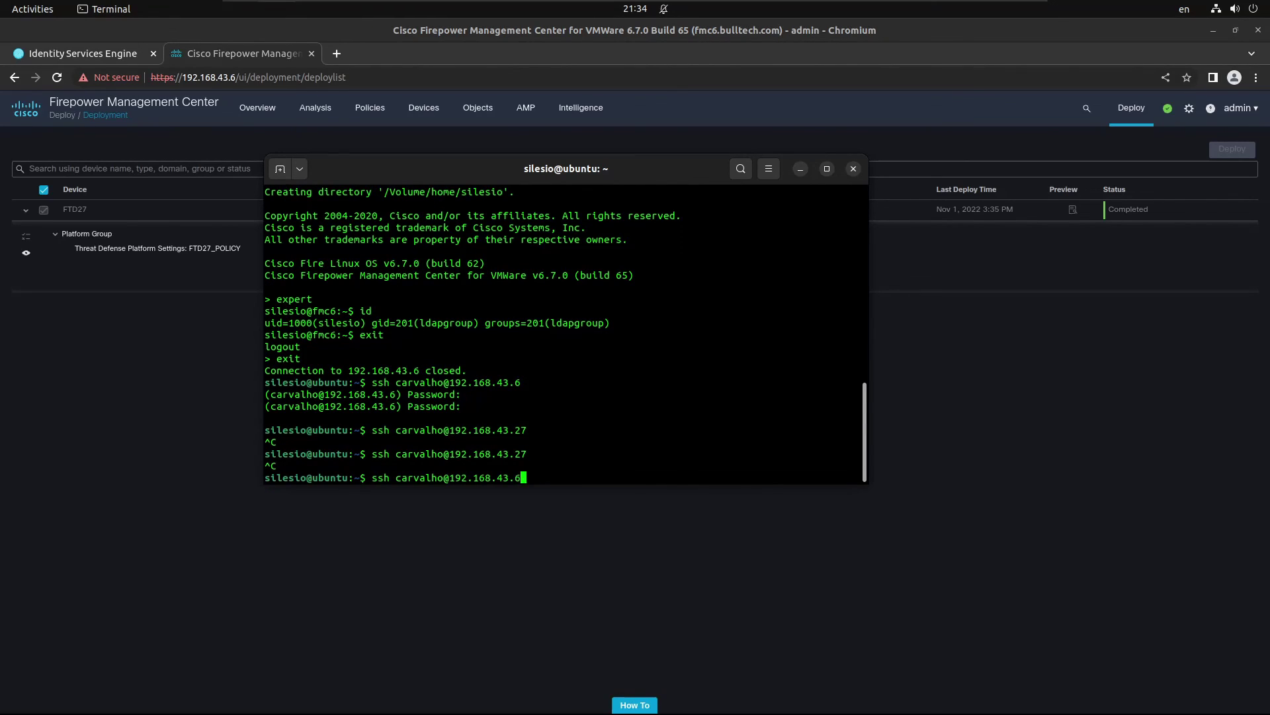
key(Up)
key(Left)
key(Left)
key(Left)
key(Left)
key(Left)
key(Left)
key(Left)
key(Left)
key(Left)
key(Left)
key(Left)
key(Left)
key(Left)
key(Left)
key(Left)
key(Right)
key(BackSpace)
key(BackSpace)
key(BackSpace)
key(BackSpace)
key(BackSpace)
key(BackSpace)
key(BackSpace)
key(BackSpace)
text(silesio)
key(Return)
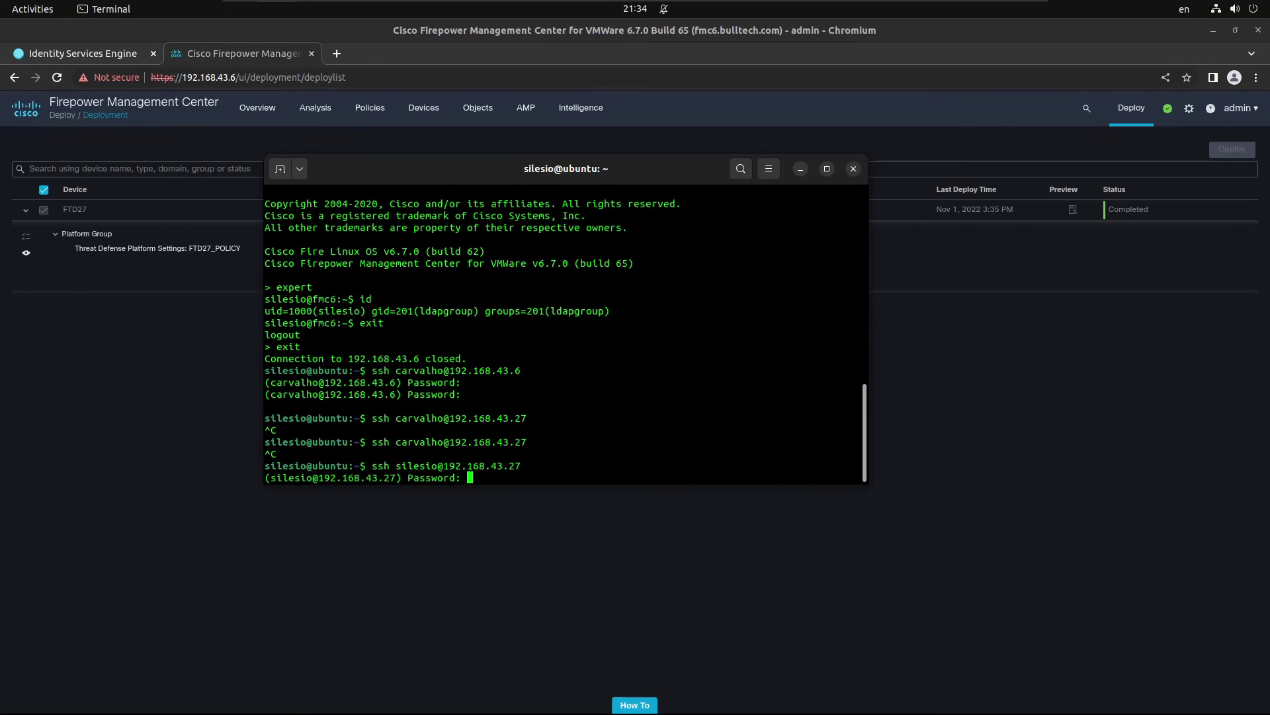
key(Return)
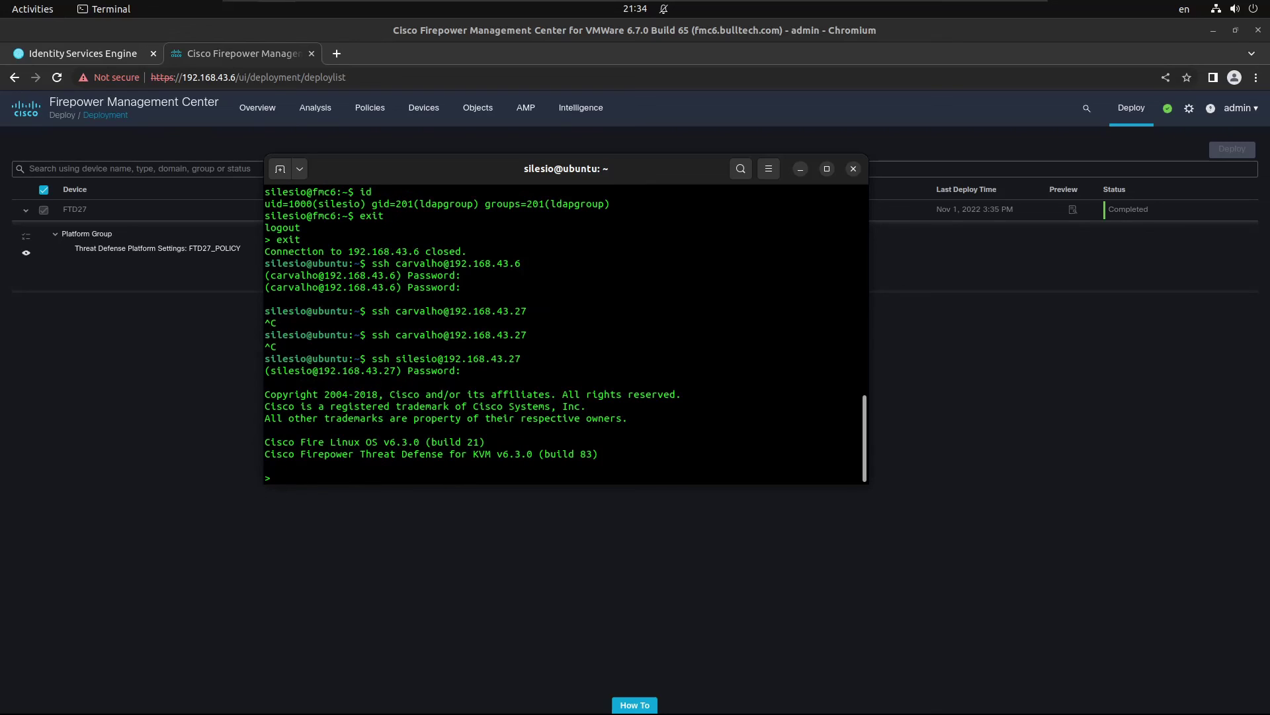
Step: On the FTD, enter expert mode, run id, whoami and pwd, then exit twice
text(expert)
key(Return)
text(id)
key(Return)
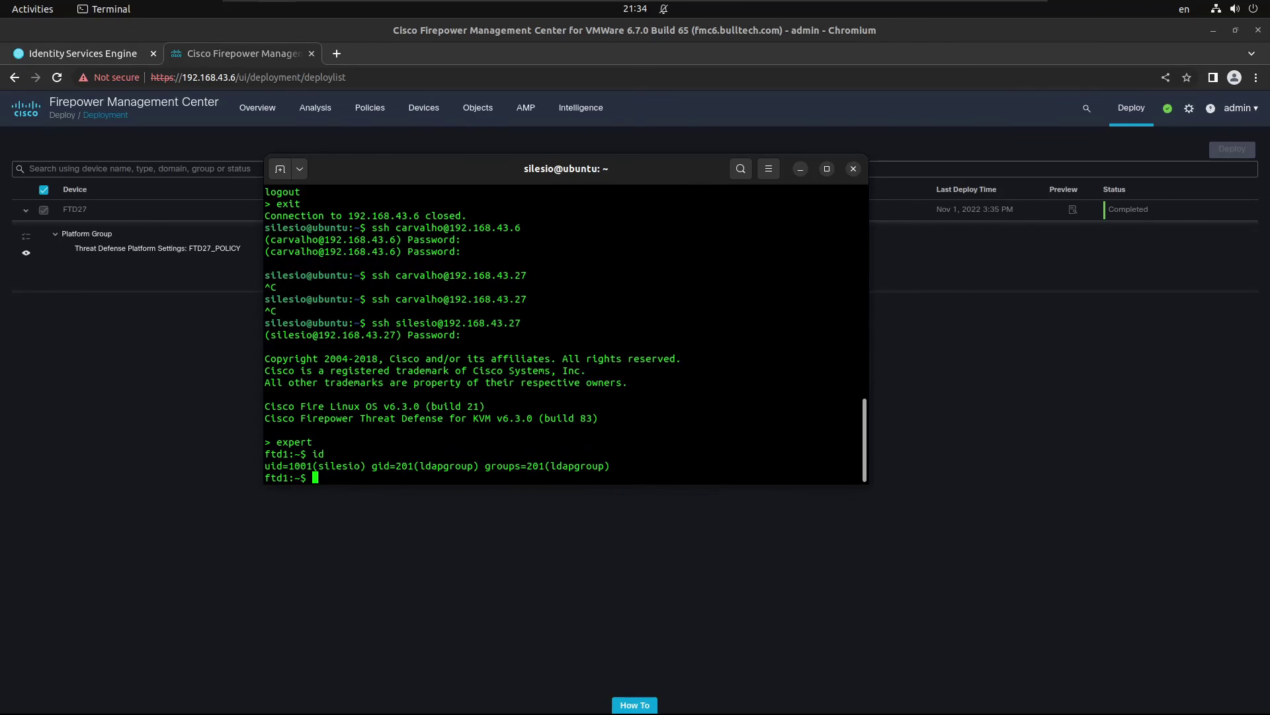
text(whoami)
key(Return)
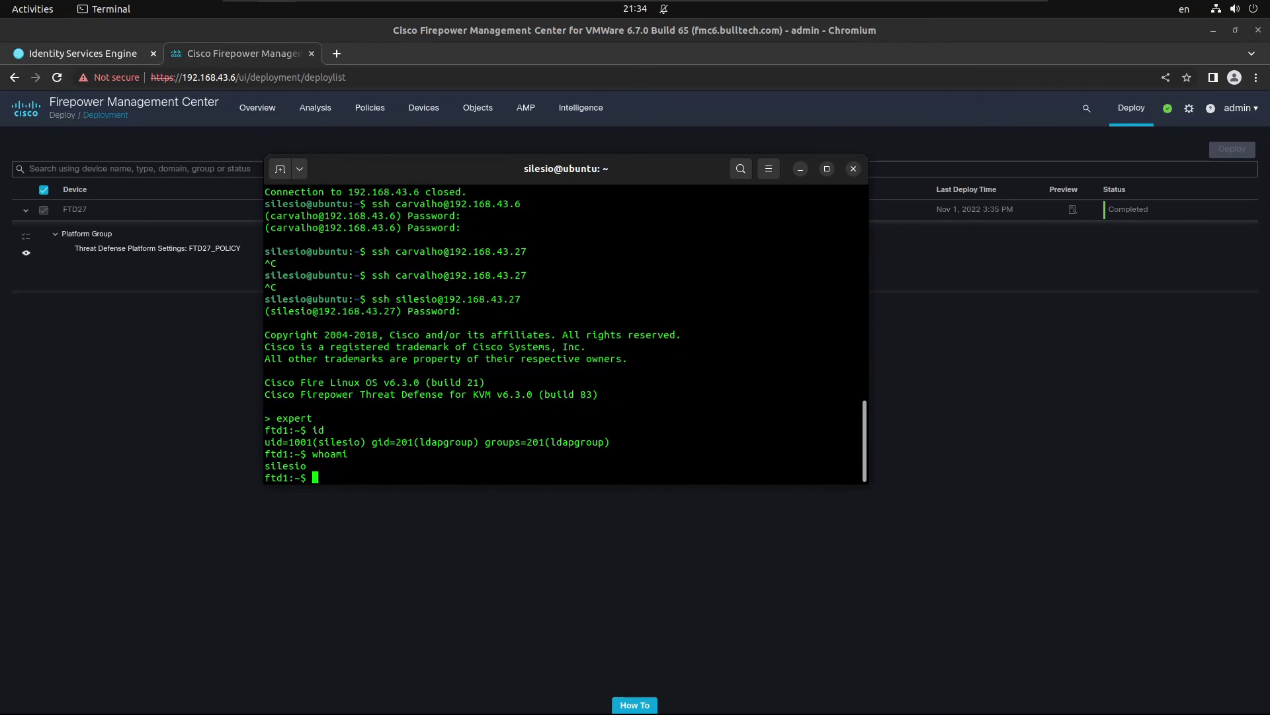
text(pwd)
key(Return)
text(exit)
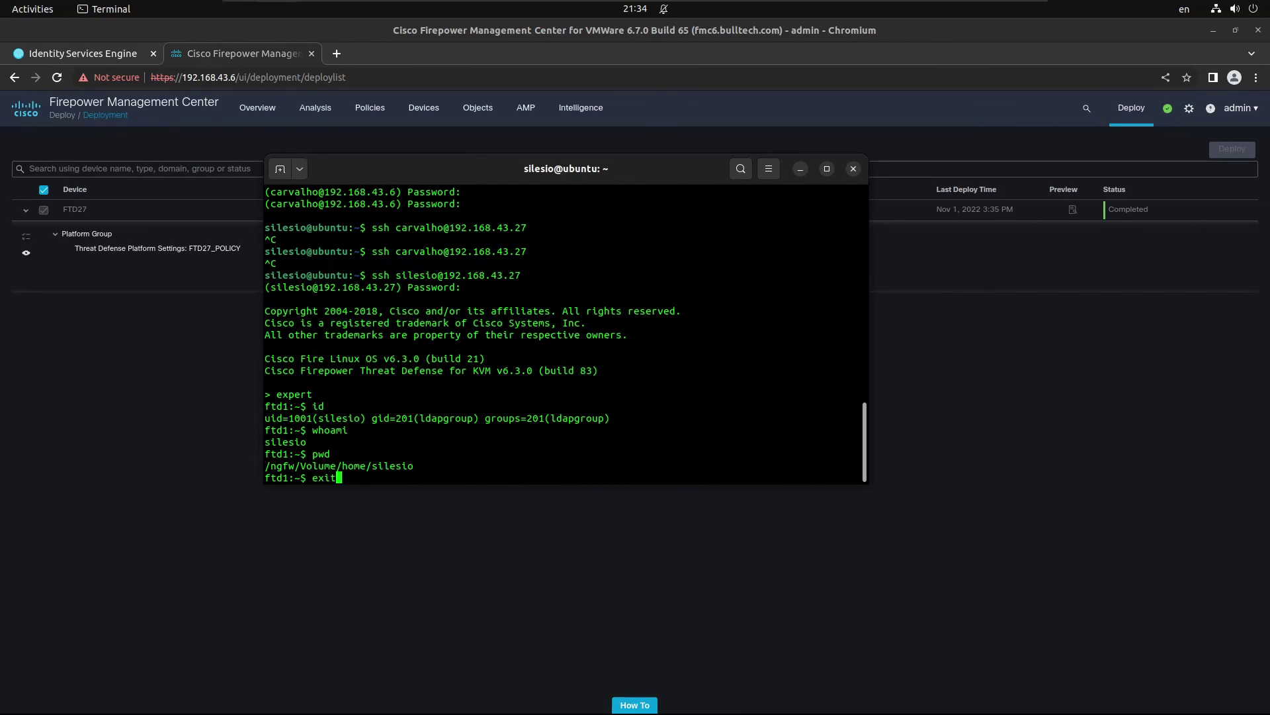
key(Return)
text(exit)
key(Return)
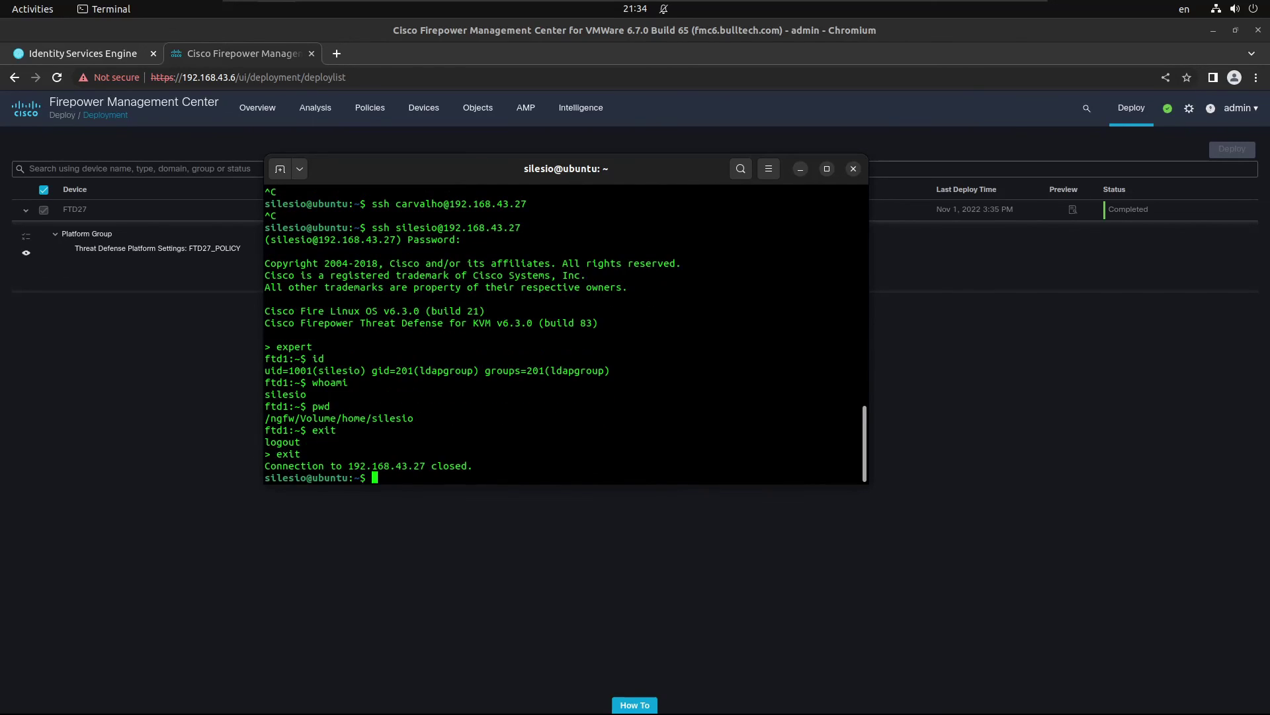
Step: Check ISE RADIUS Live Logs for the successful FTD login with ADMINS_AUTHZ_PROFILE
click(78, 50)
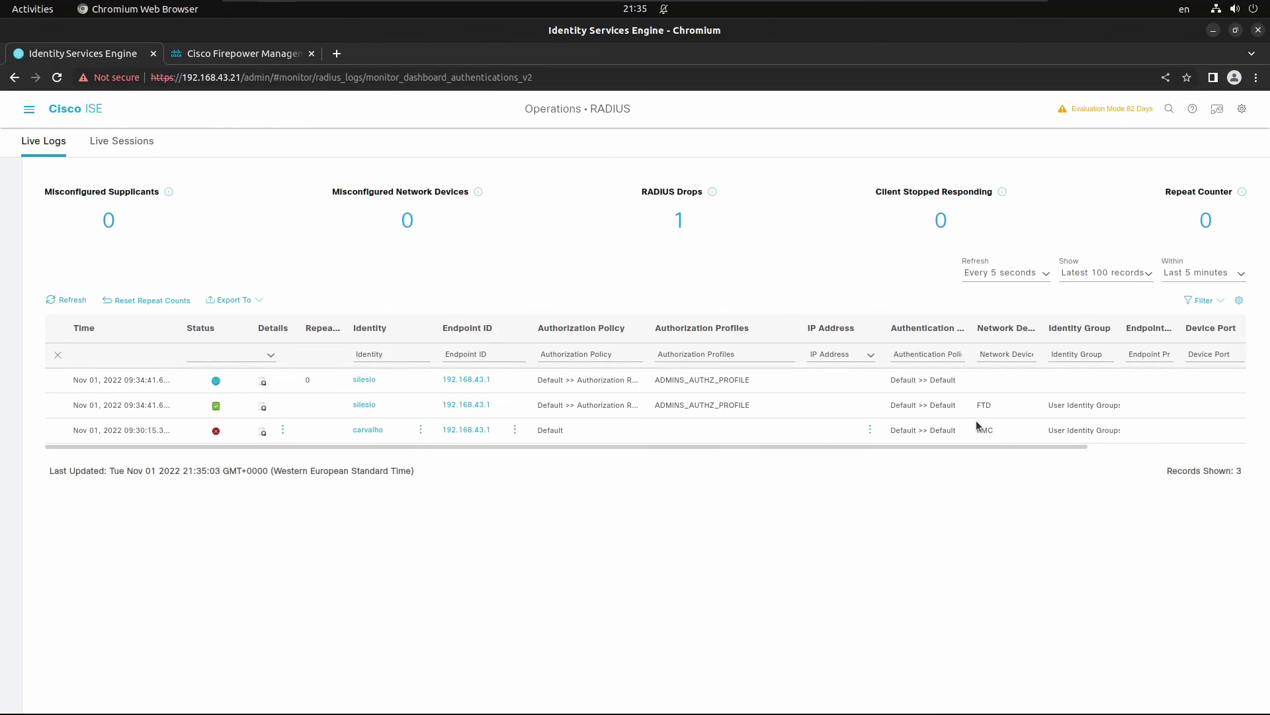
mouse_move(976, 411)
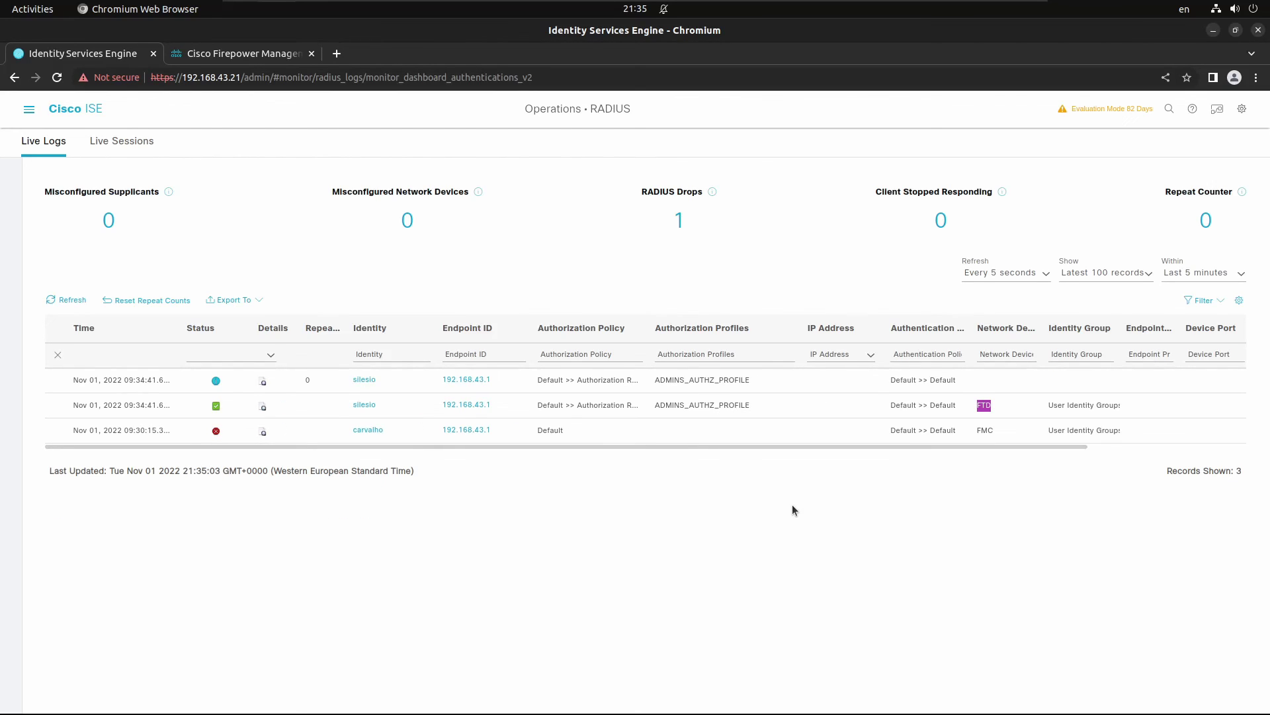